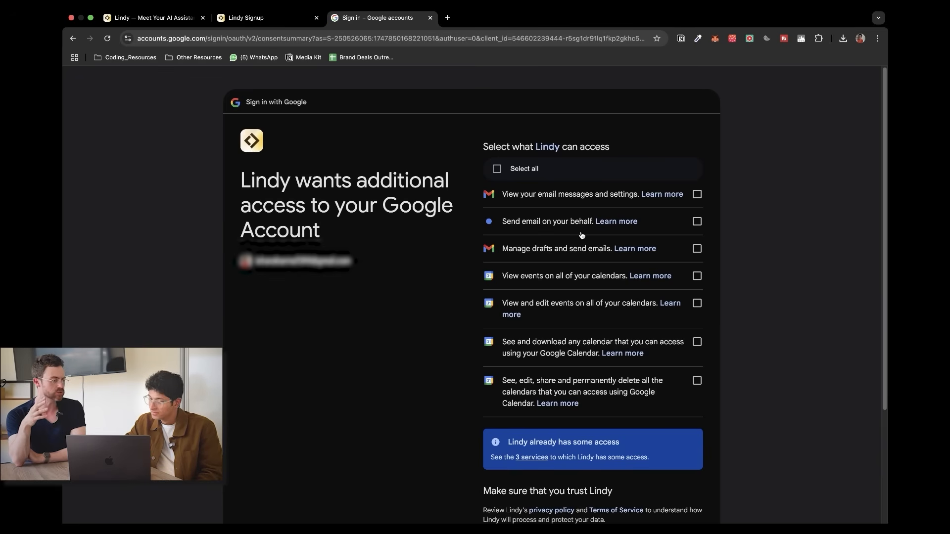
Grant Lindy all of the requested email and calendar permissions on the Google account and continue
scroll(582, 235, down, 3)
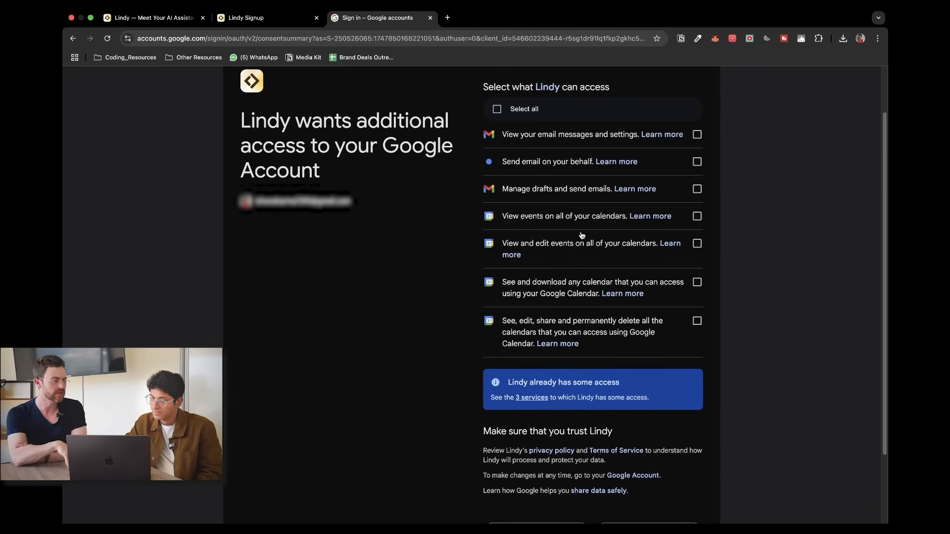
scroll(582, 235, up, 1)
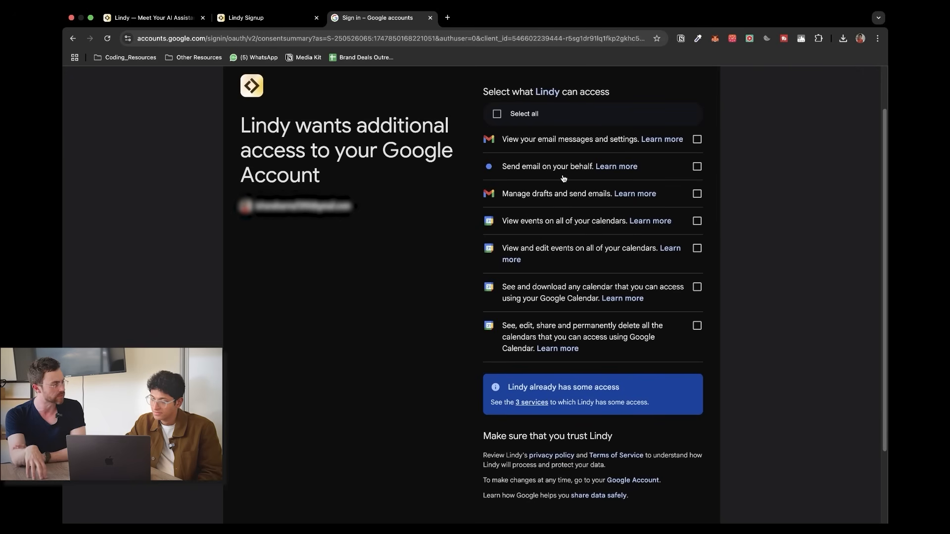
click(498, 115)
scroll(594, 257, down, 3)
click(640, 443)
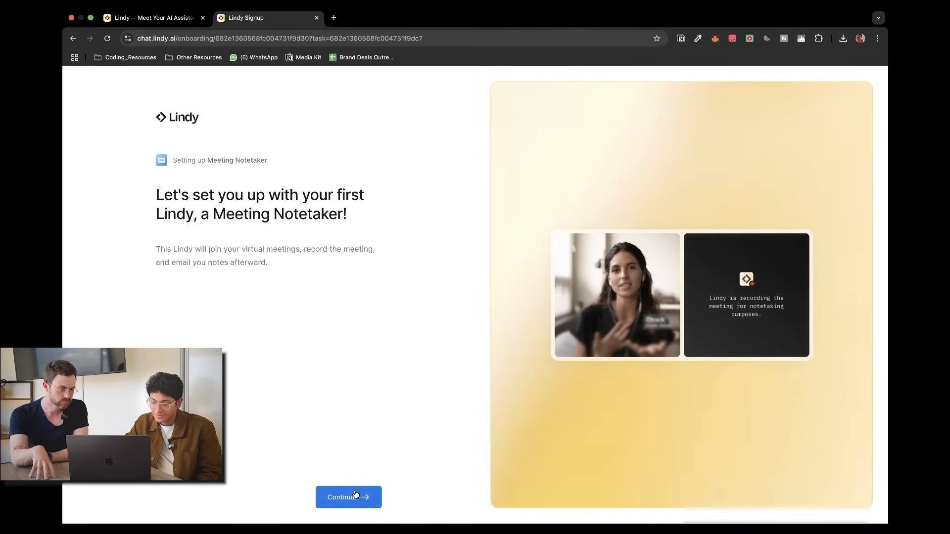
Set up the Meeting Notetaker with the personal account calendar, finish the remaining onboarding pages and dismiss the welcome banner
click(355, 495)
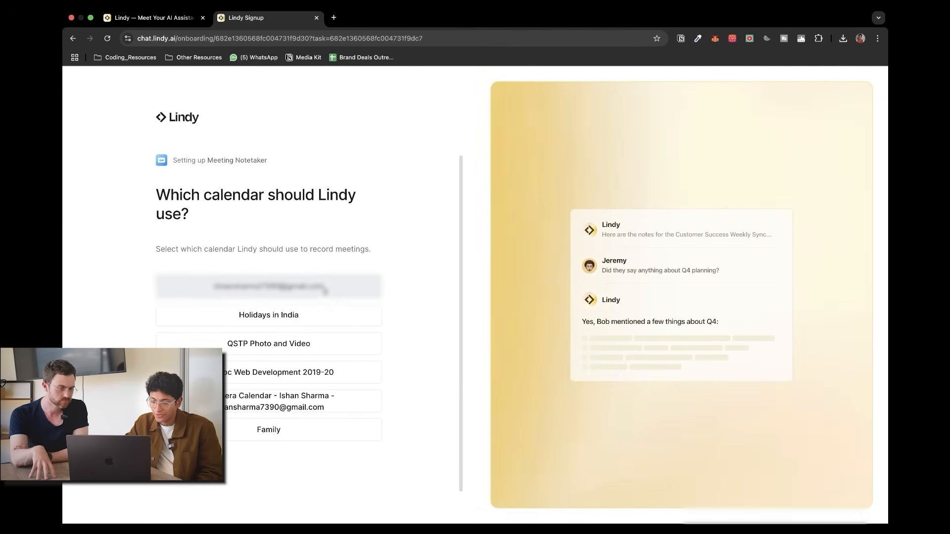
click(325, 290)
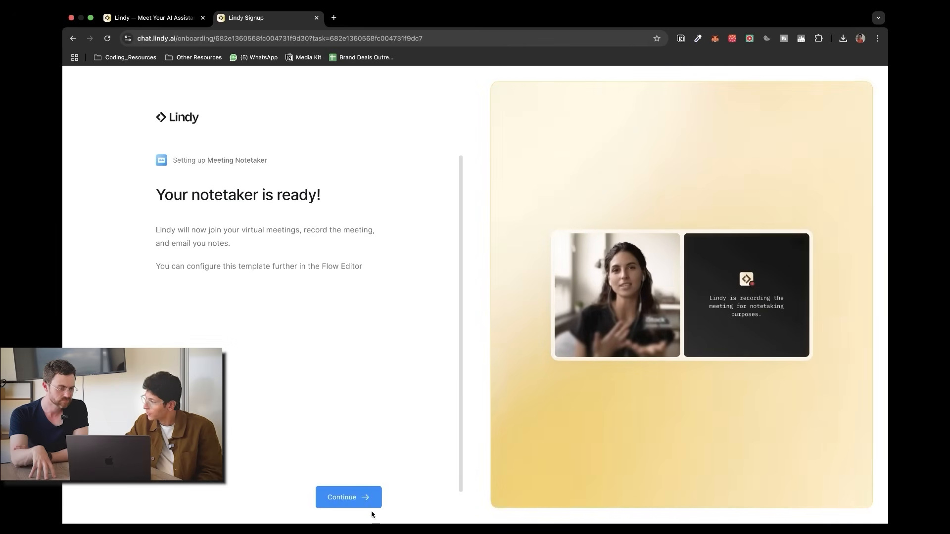
click(352, 499)
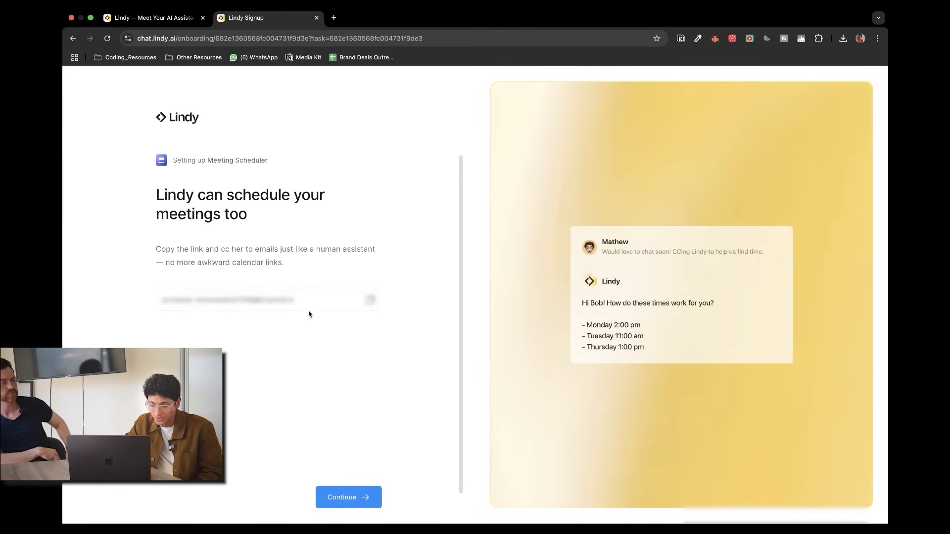
click(353, 500)
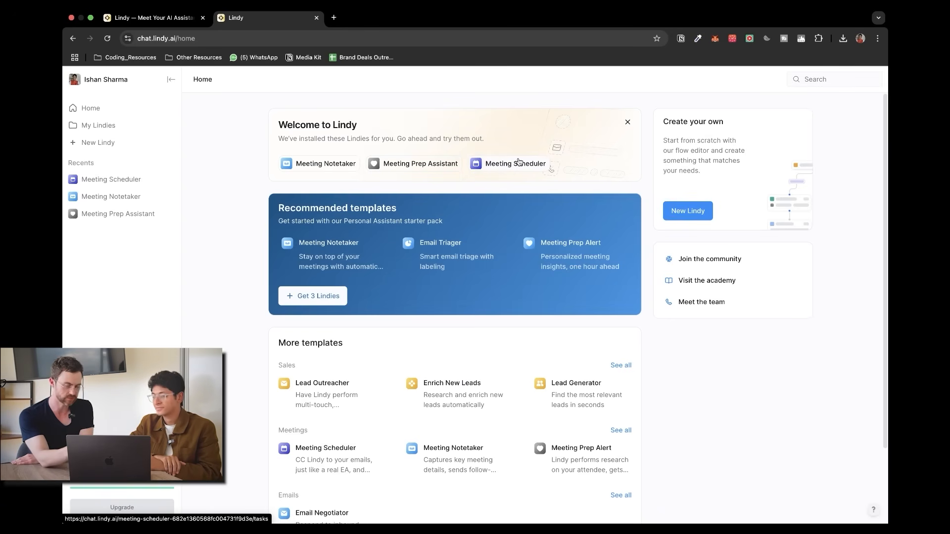
click(627, 122)
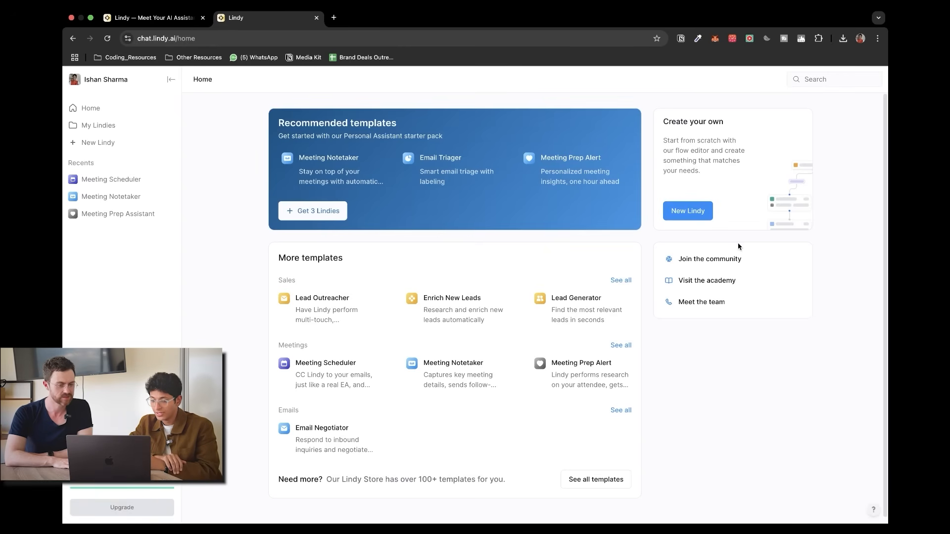
Create a new Lindy from scratch and set its trigger to Message Received from Chat with this Lindy
click(688, 209)
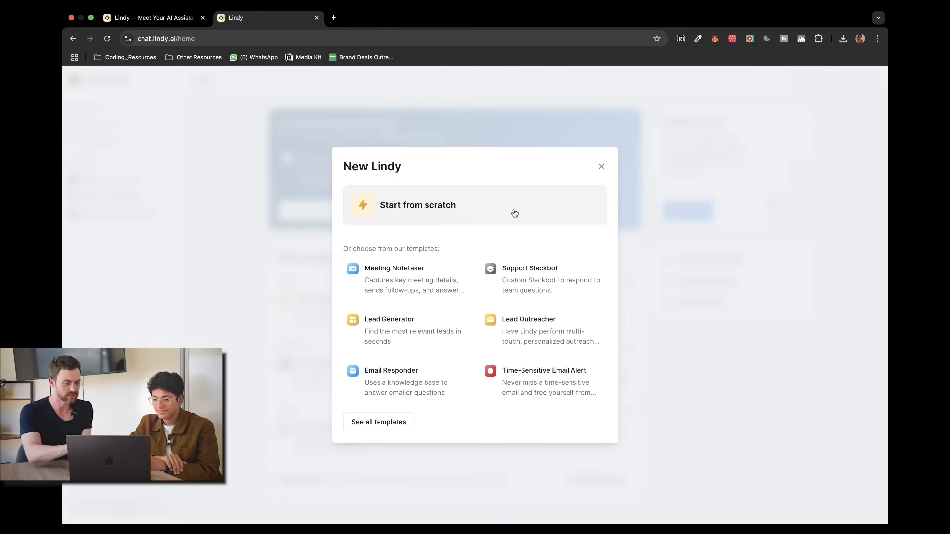
click(514, 213)
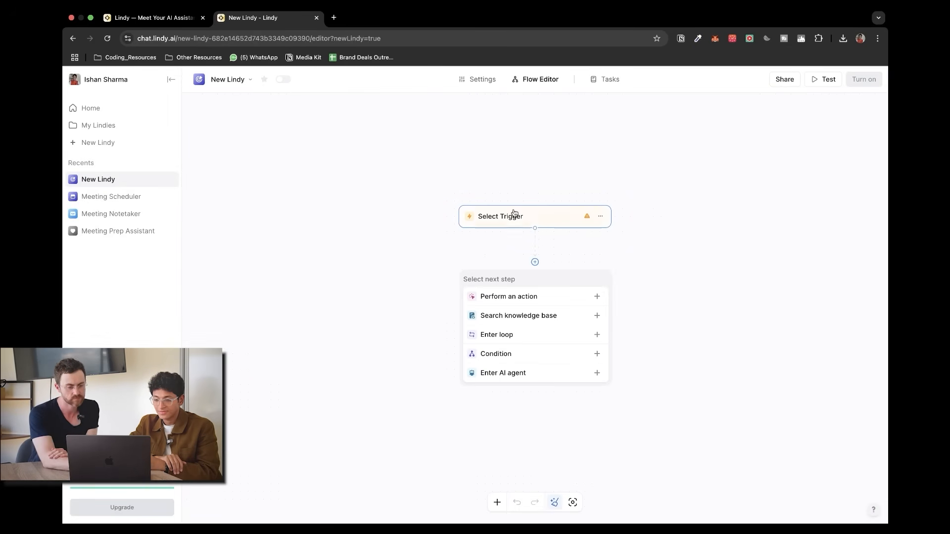
click(514, 215)
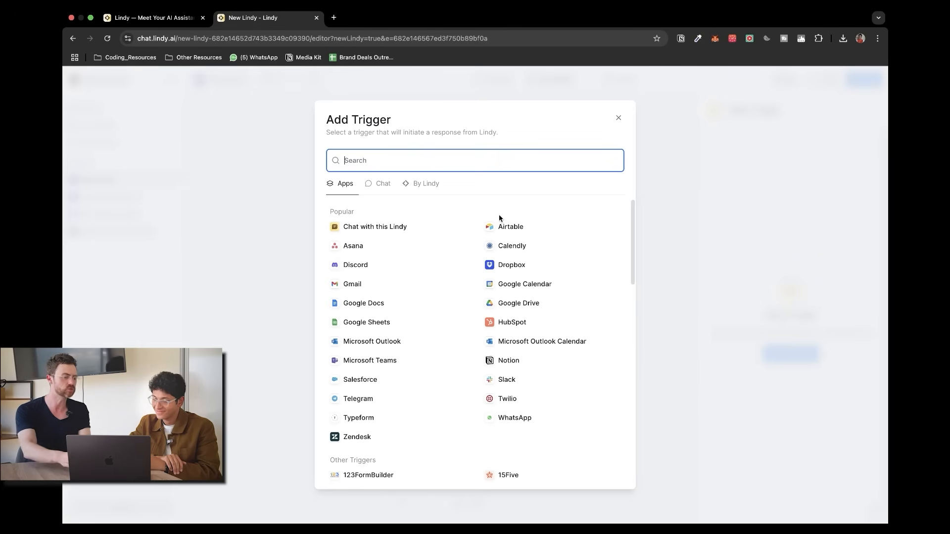
click(389, 226)
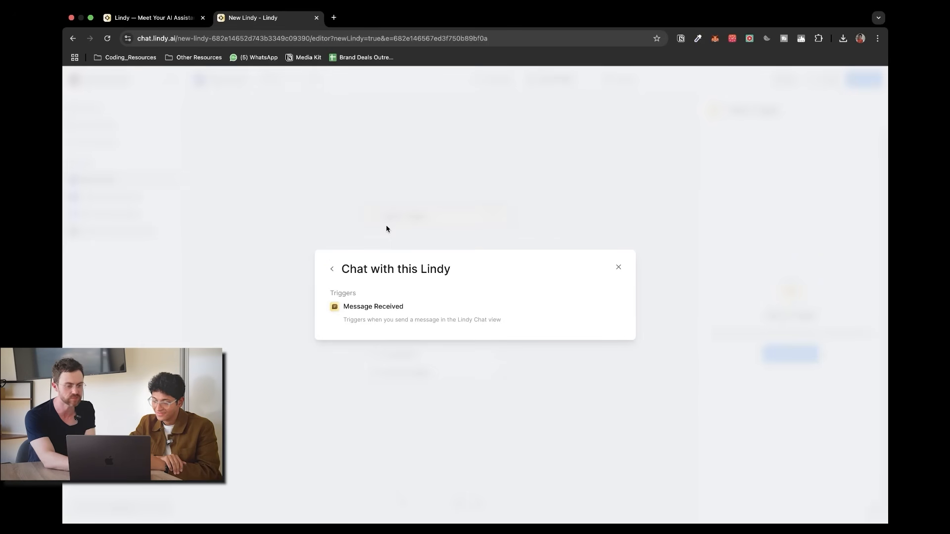
click(399, 316)
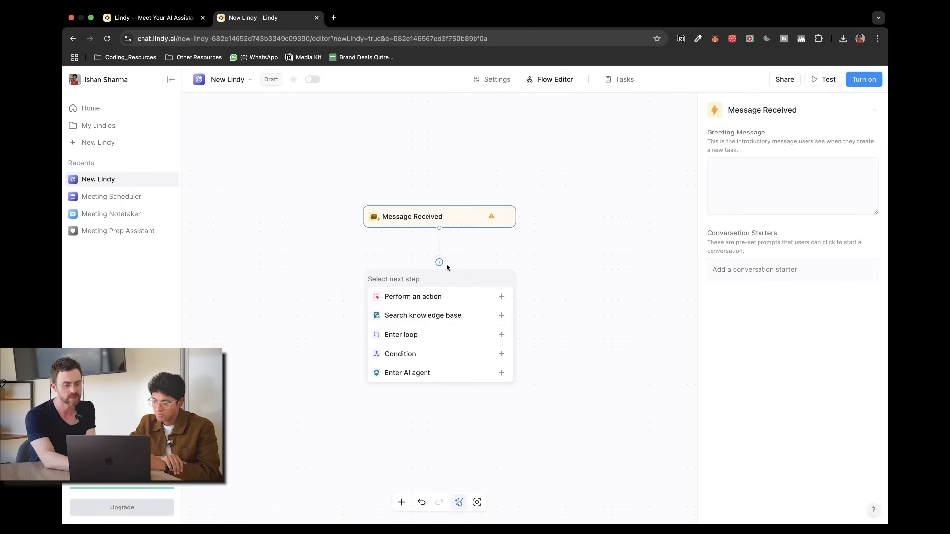
Begin the trigger's greeting message with "Hi! I'm a sales agent. Tell me what kind of leads you are looking"
click(780, 180)
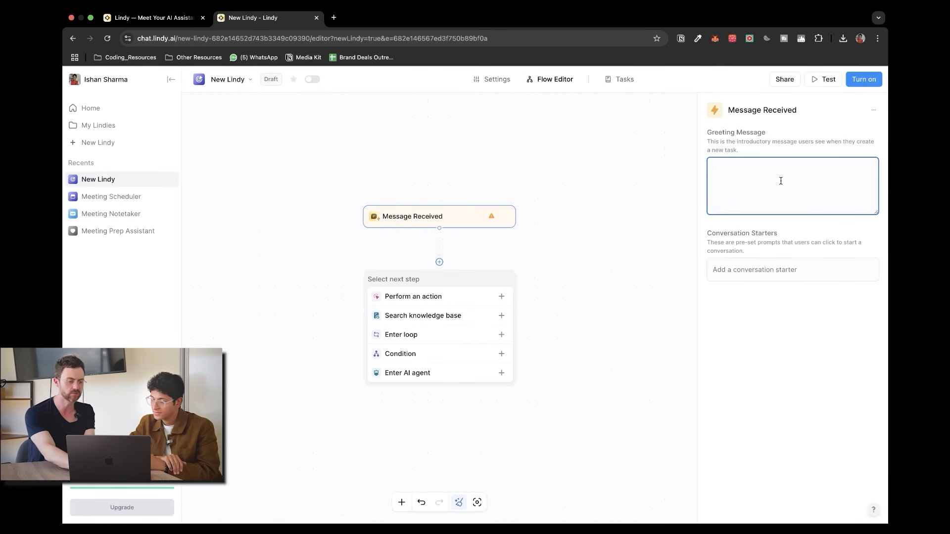
click(660, 240)
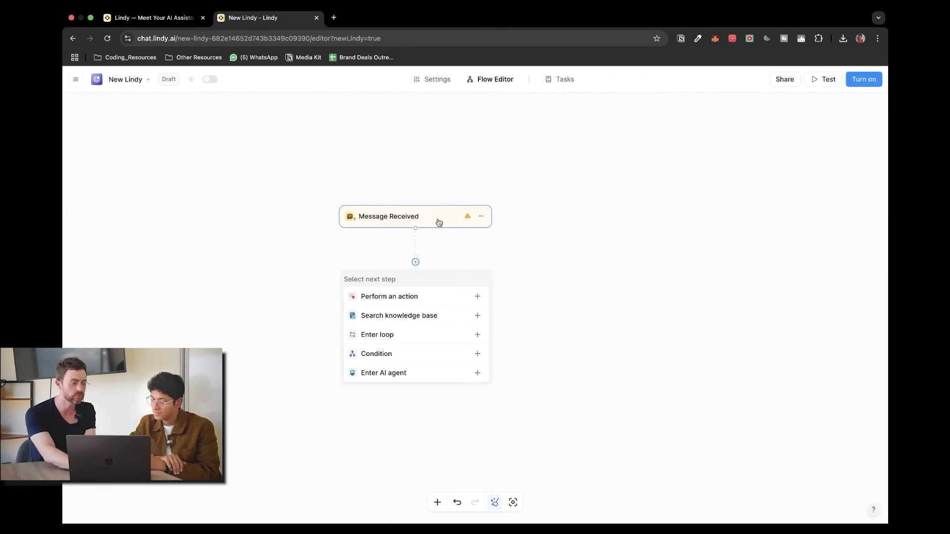
click(438, 222)
click(738, 193)
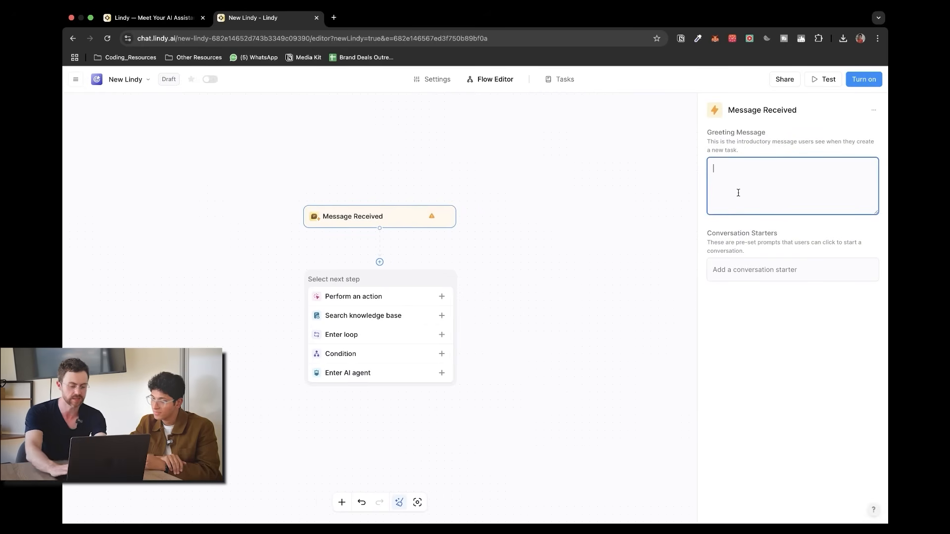
text(Hi! I'm a sales agent. Tell me what kind of leads you are looking for — you c)
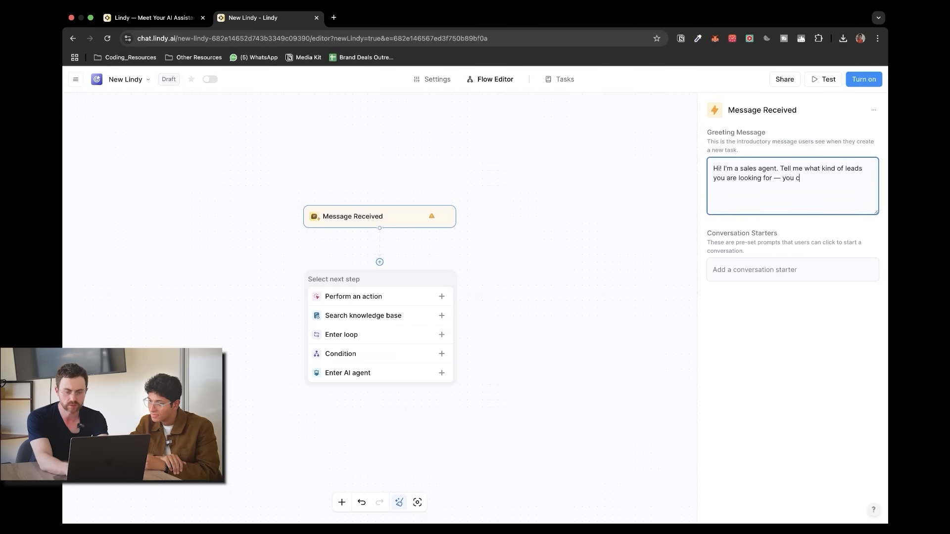
text(an tell me job titles, previous companies, company)
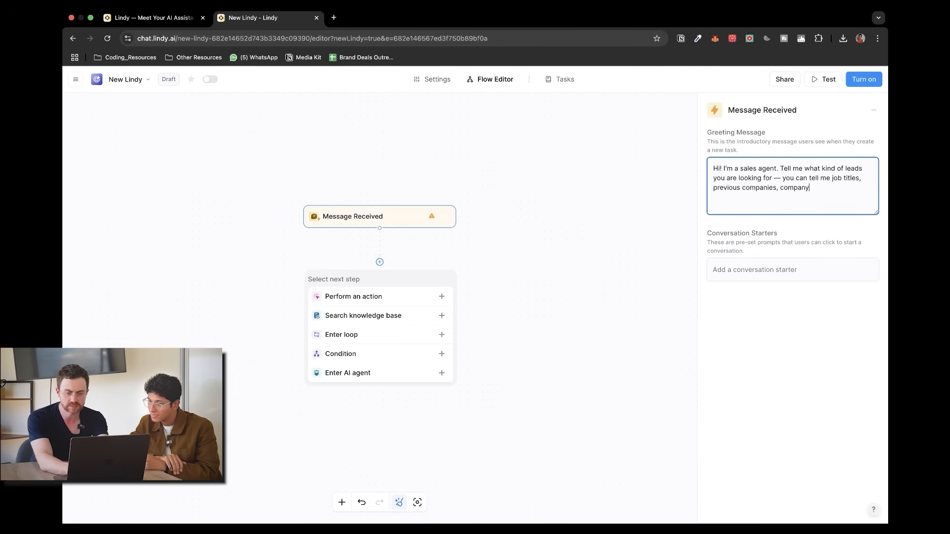
text( sizes, localities)
Complete the greeting message with "for — you can tell me job titles, previous companies, company sizes, localities, etc..."
key(BackSpace)
text(, etc...)
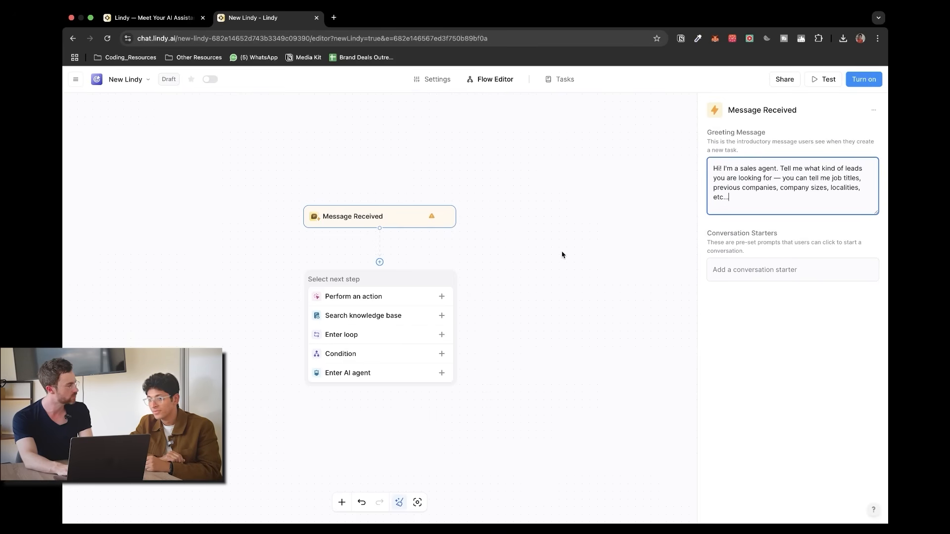
Add a Search for People action after the trigger and view the fill options for its search query
click(421, 298)
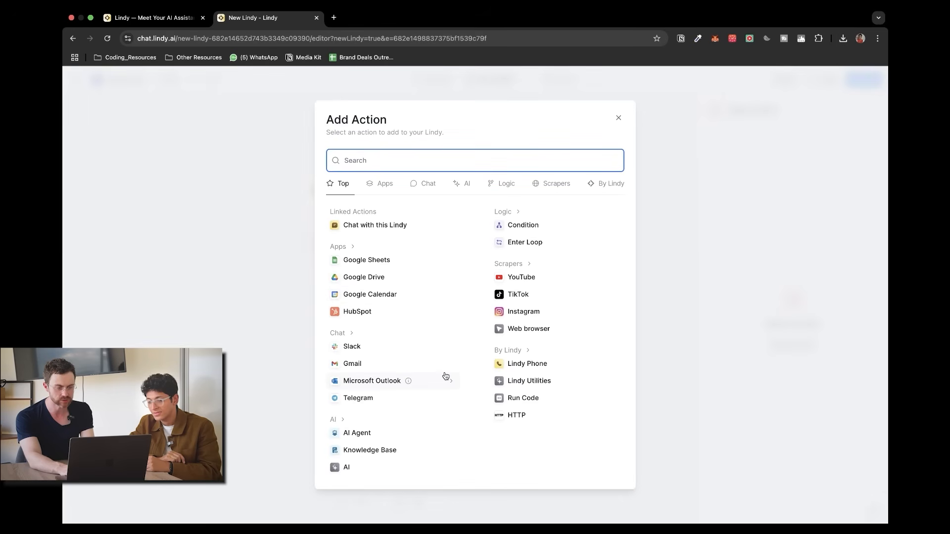
text(search for people)
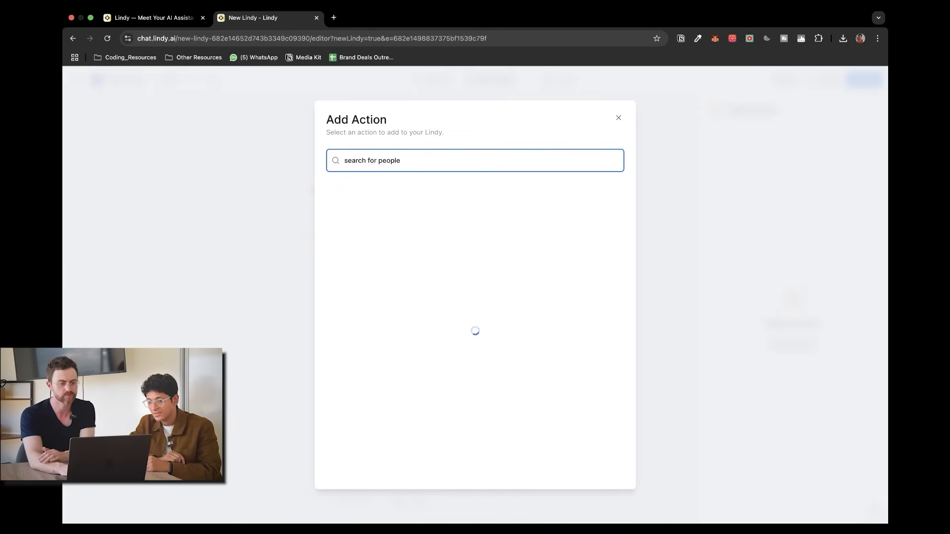
click(379, 214)
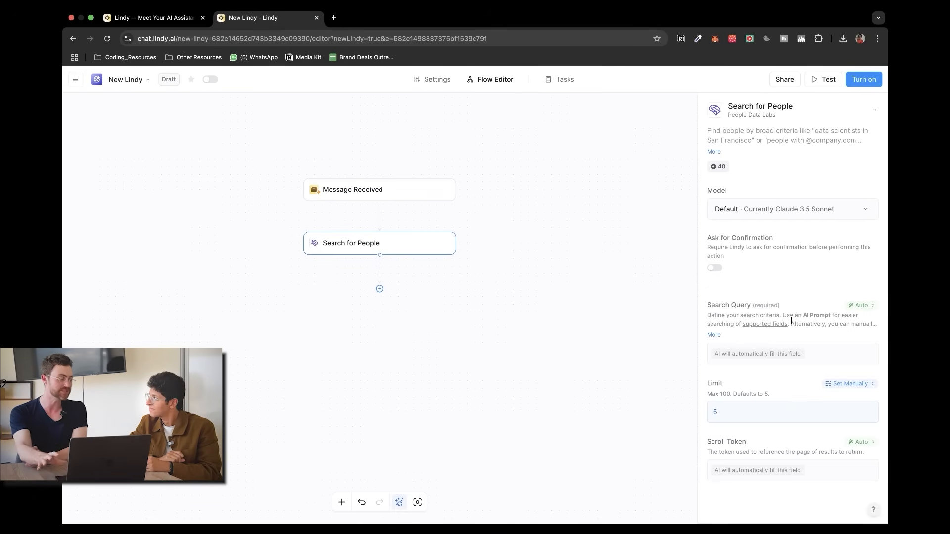
mouse_move(722, 169)
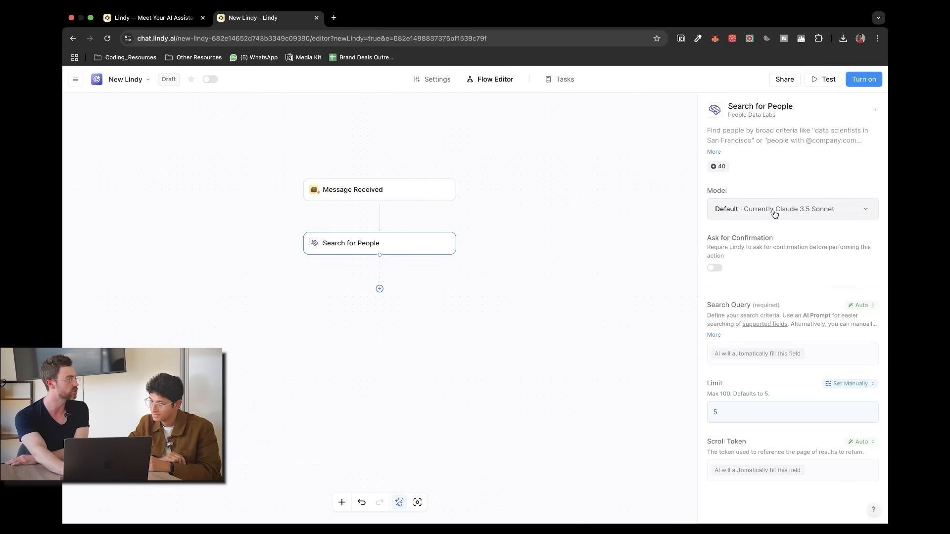
click(860, 306)
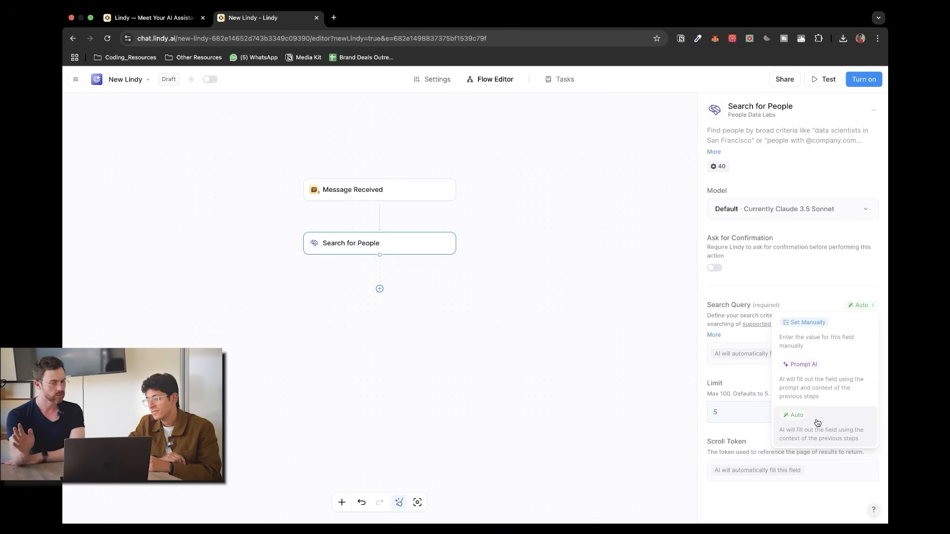
click(769, 283)
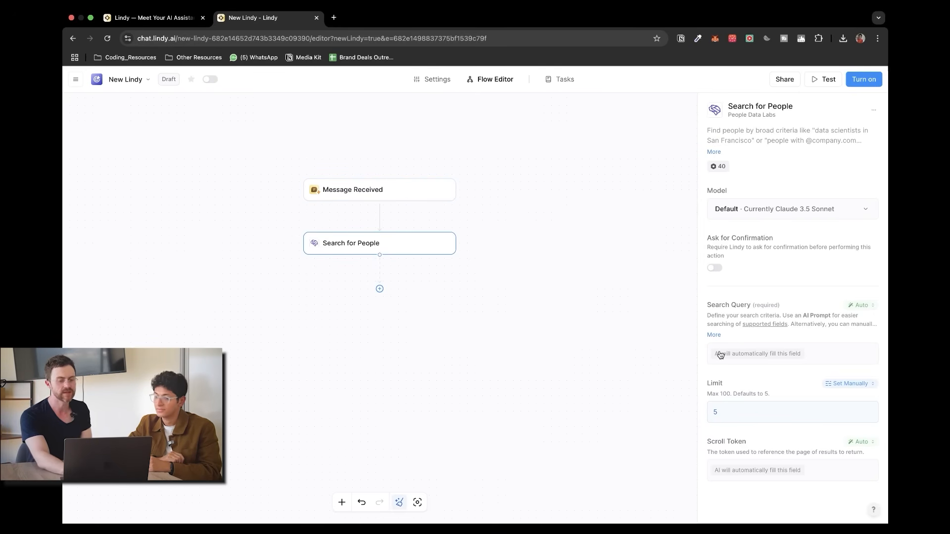
Switch the people search's Limit to Prompt AI with the prompt "default to 5 if I didn't specify a number"
click(848, 389)
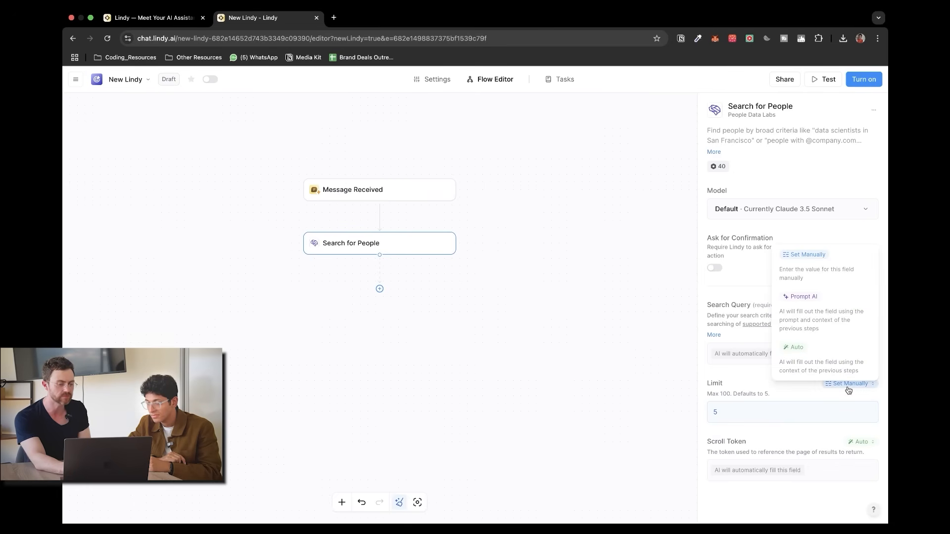
click(818, 319)
click(732, 415)
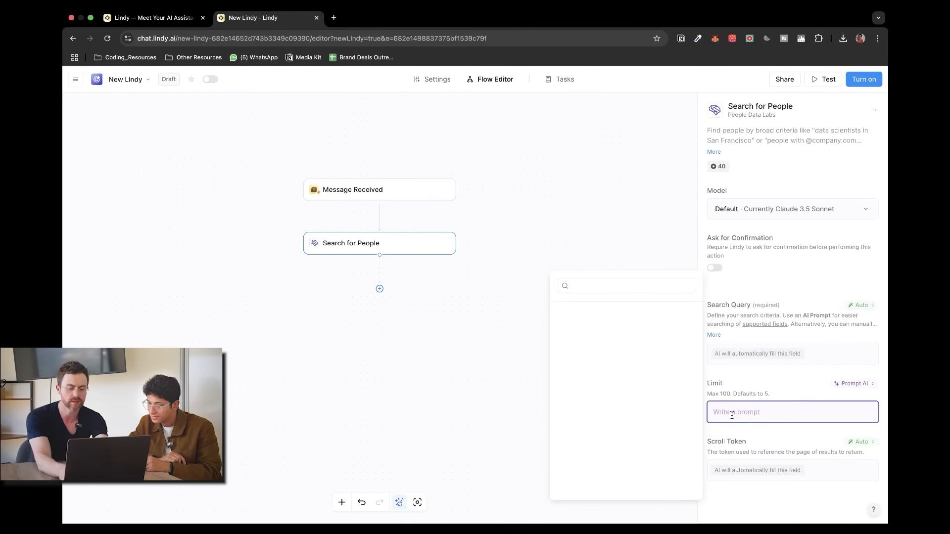
text(defau)
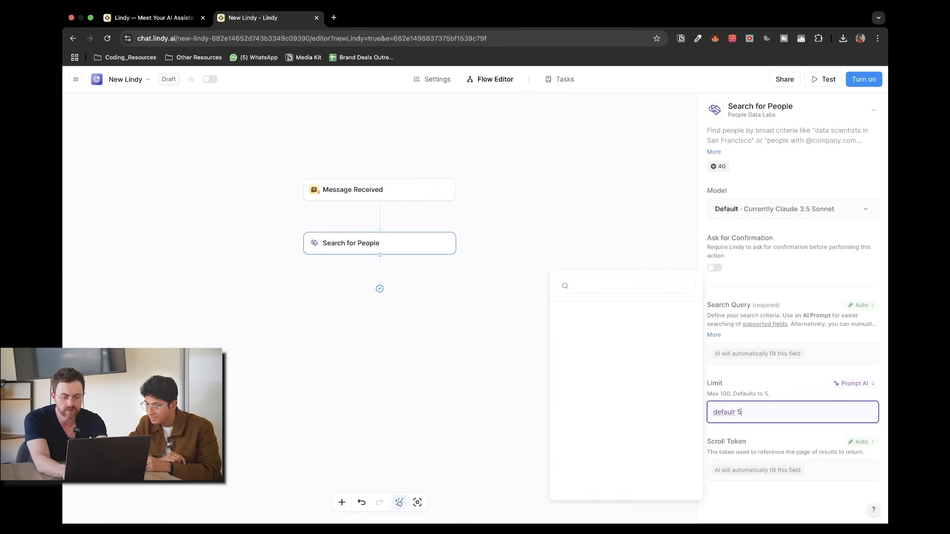
text(lt to 5 if I did)
key(BackSpace)
key(BackSpace)
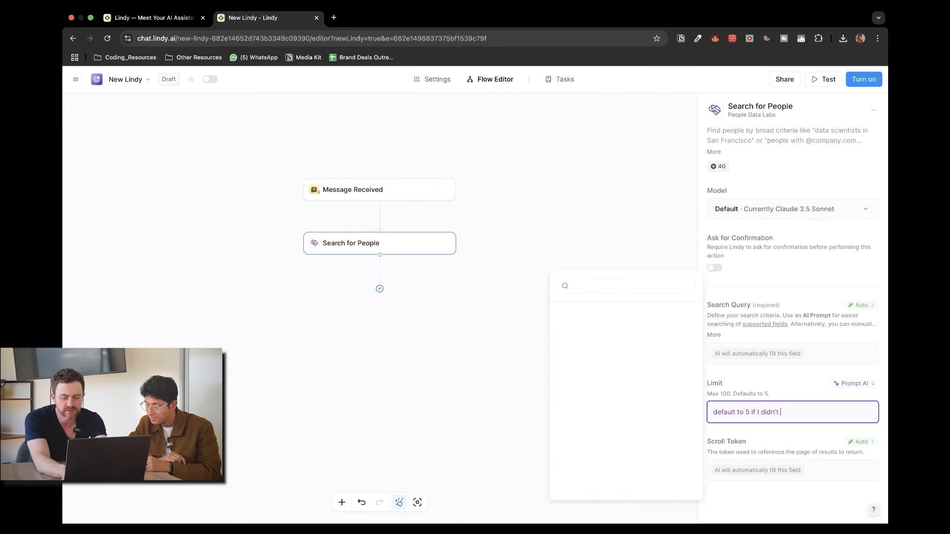
text(specify a number)
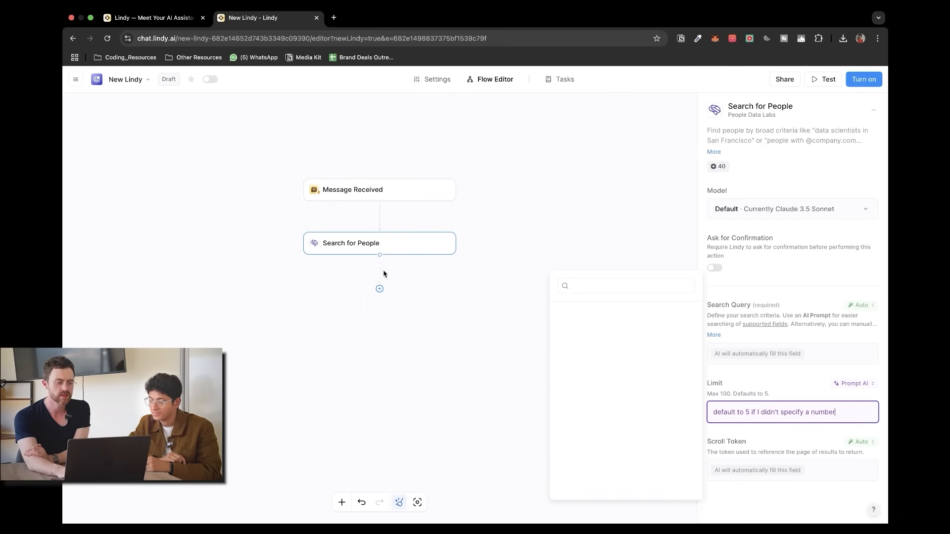
Add an AI agent after the search, prompted "Show me the list of people you found, and ask me which ones I want to reach out to"
click(380, 290)
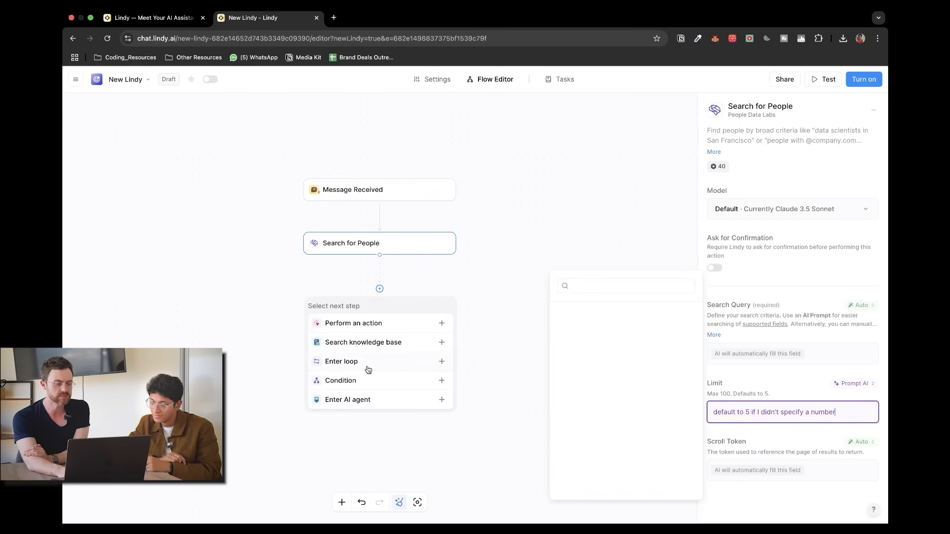
click(358, 401)
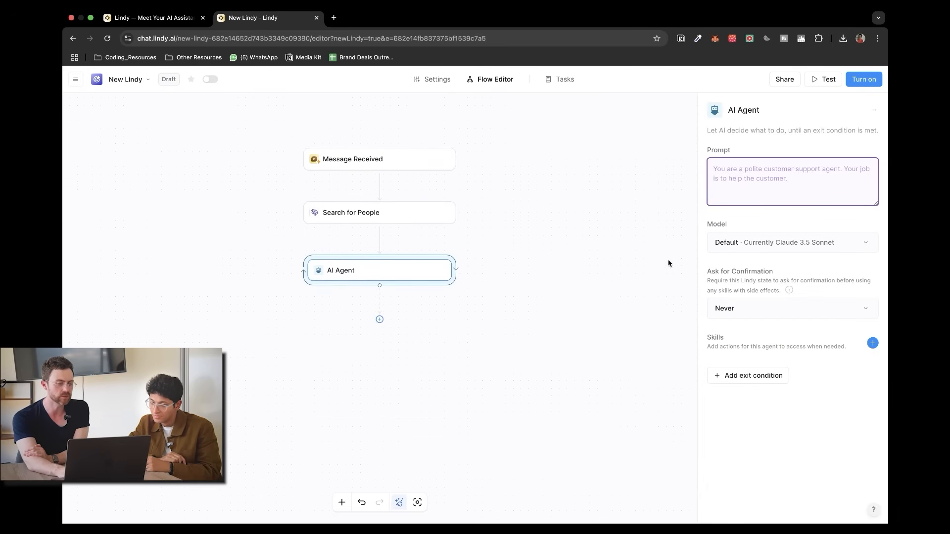
text(S)
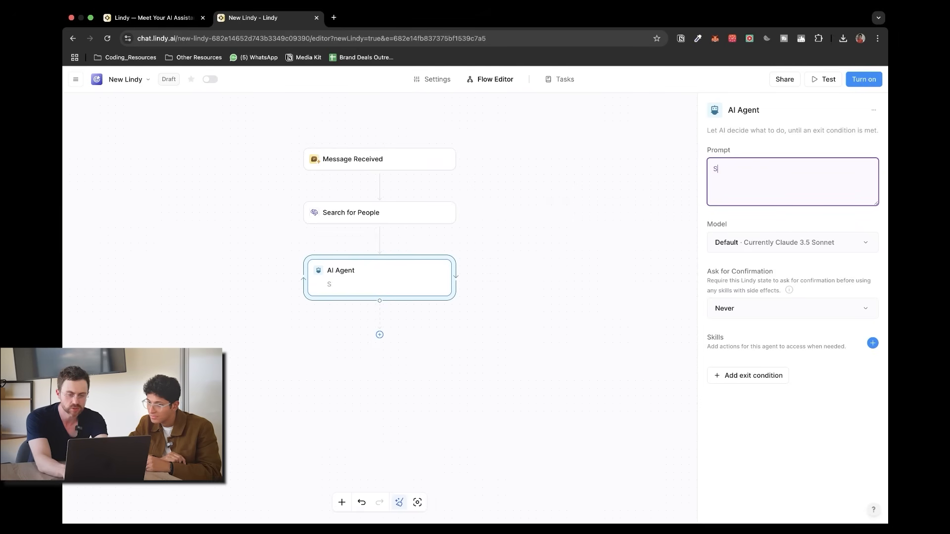
text(how me the list of people )
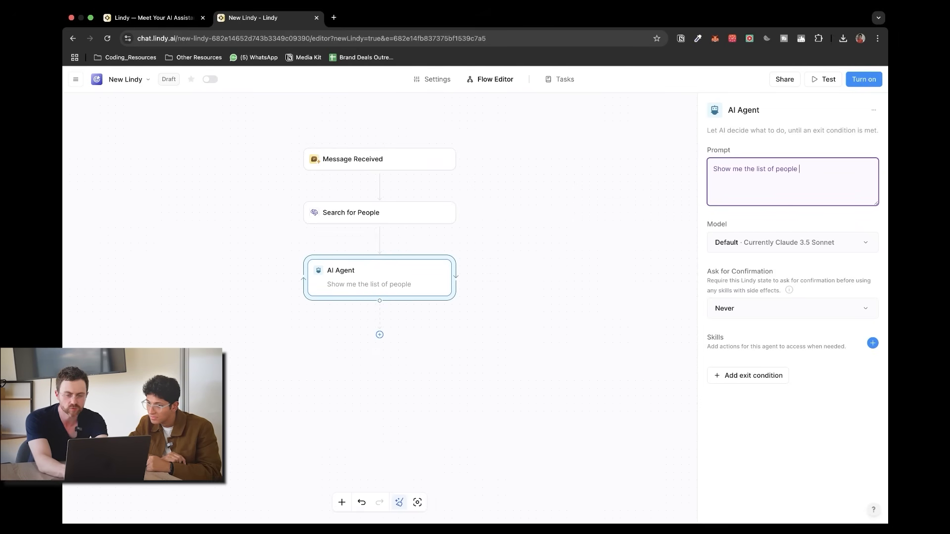
text(you found, and ask p)
text(e which ones I want to reach out to)
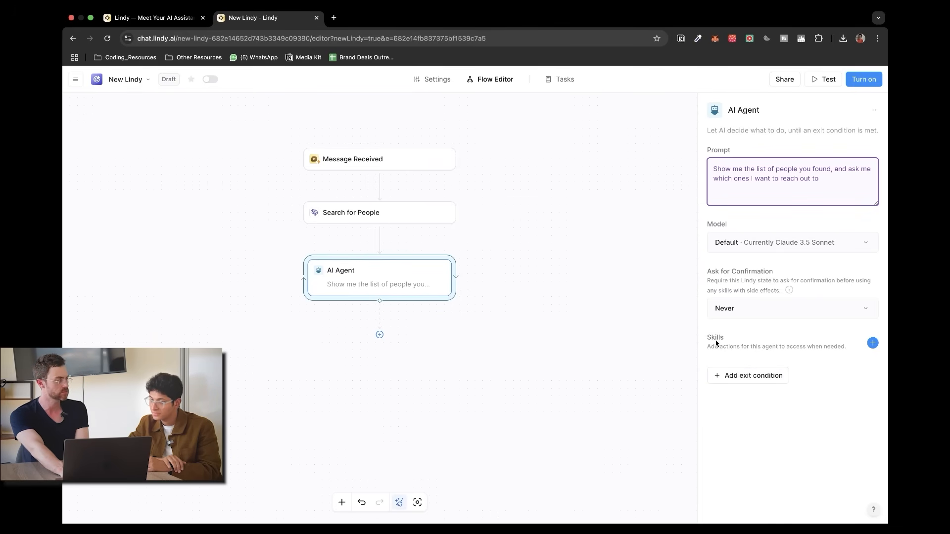
Add the People Data Labs Search for People action as a skill of the AI agent
click(873, 344)
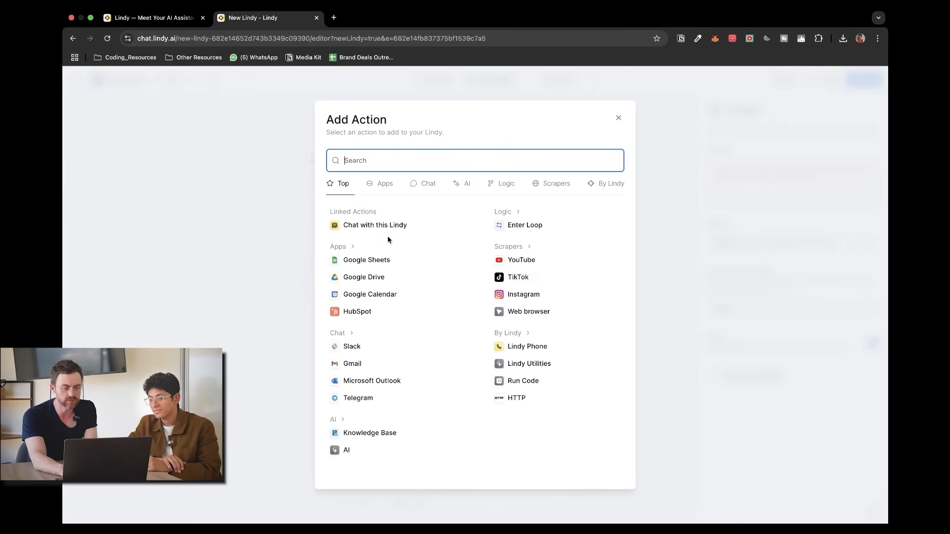
text(search for pe)
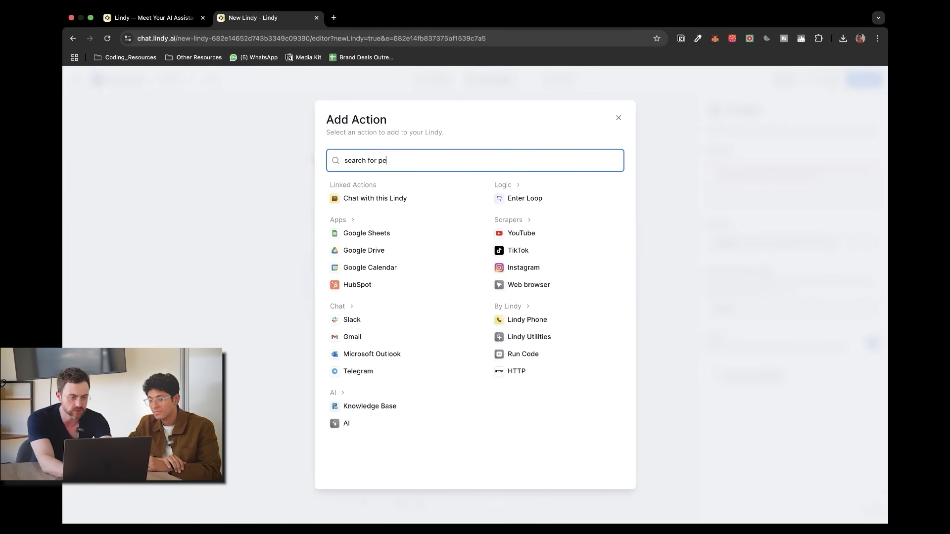
text(ople)
click(372, 213)
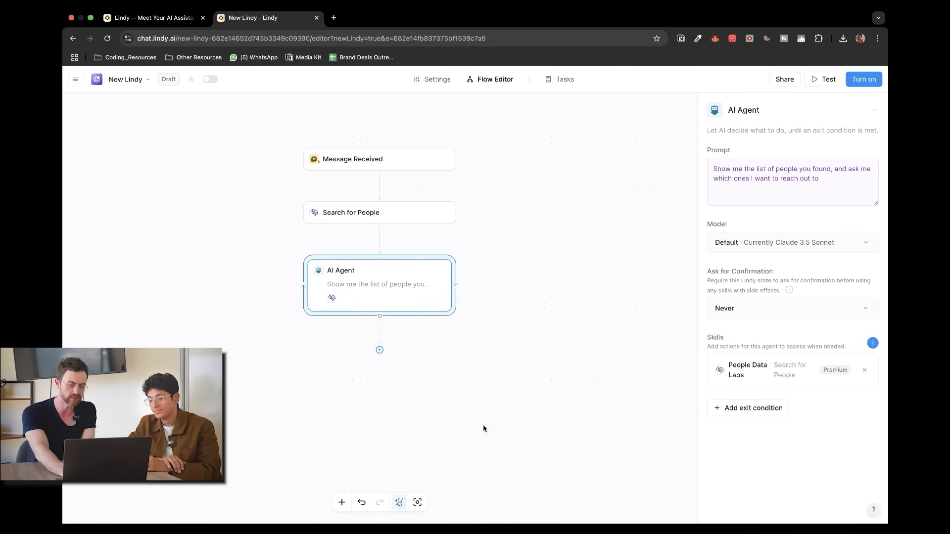
Add an exit condition to the AI agent reading "I have told you to go ahead and reach out to people"
click(768, 416)
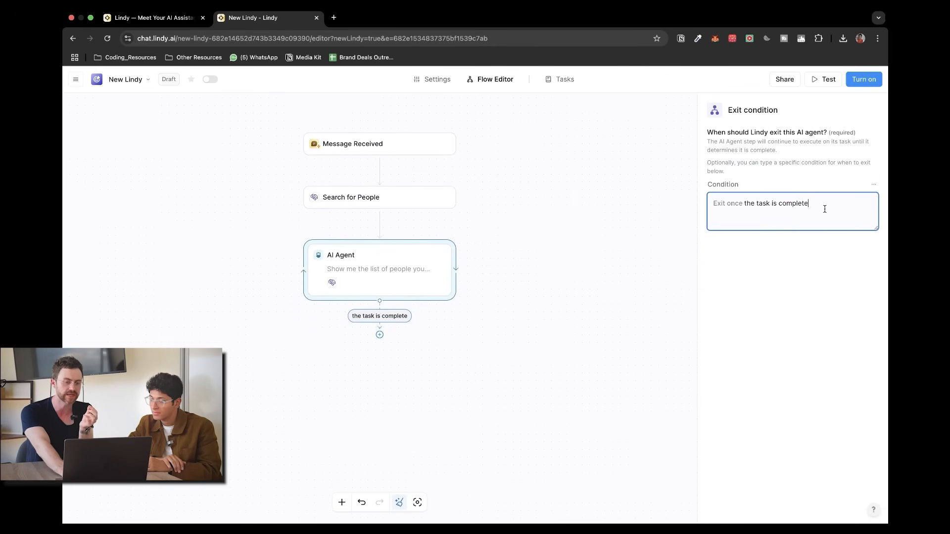
drag(824, 209, 741, 202)
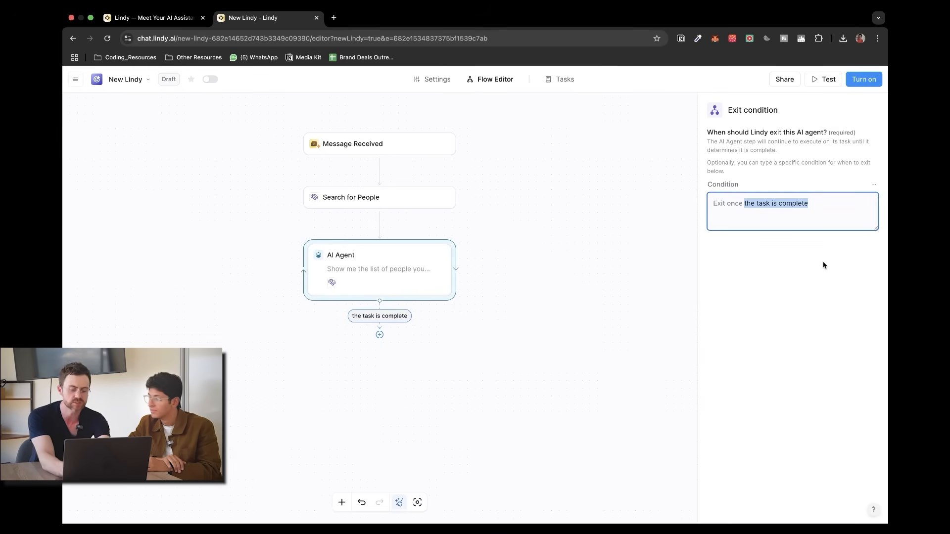
text(I have told you to go ahead and reach)
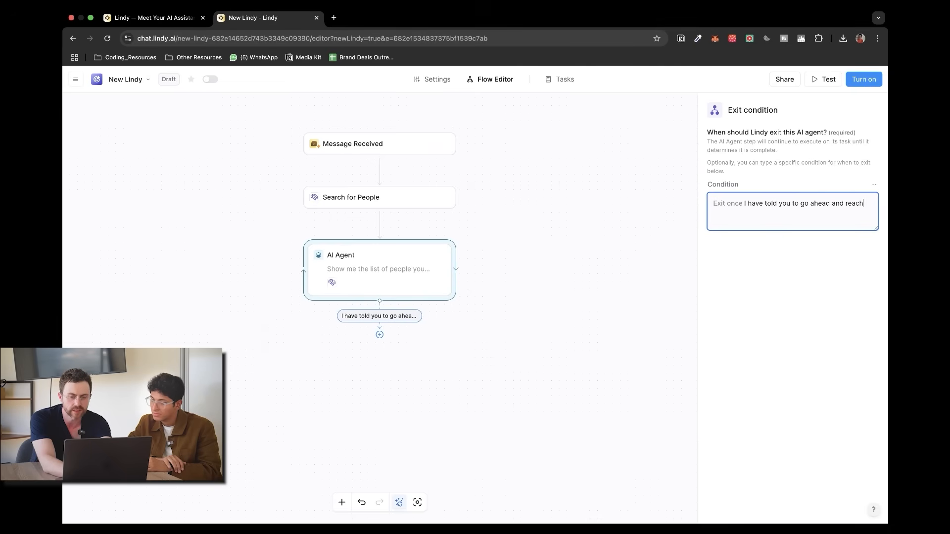
text( out to people)
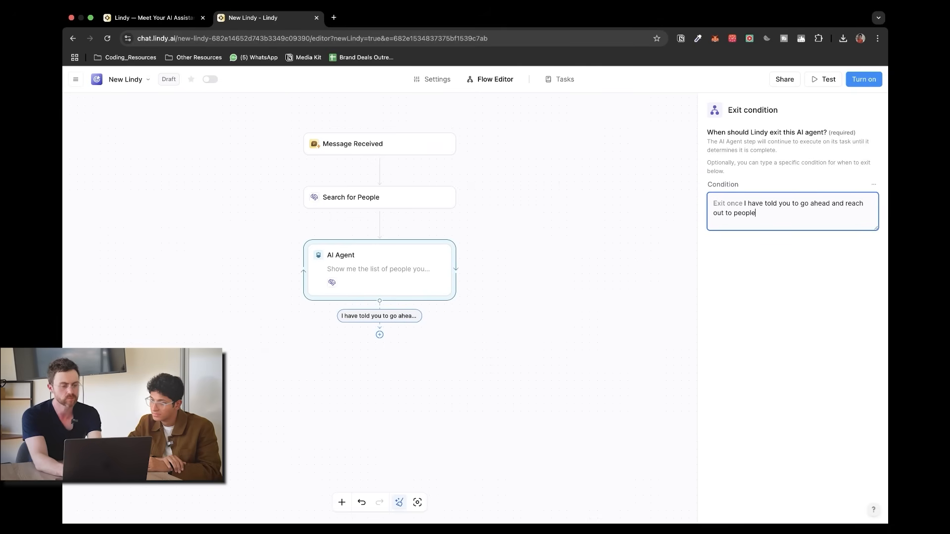
Add a loop after the exit condition, with its items set to Prompt AI as "the people I have asked you to reach out to"
click(379, 334)
click(356, 409)
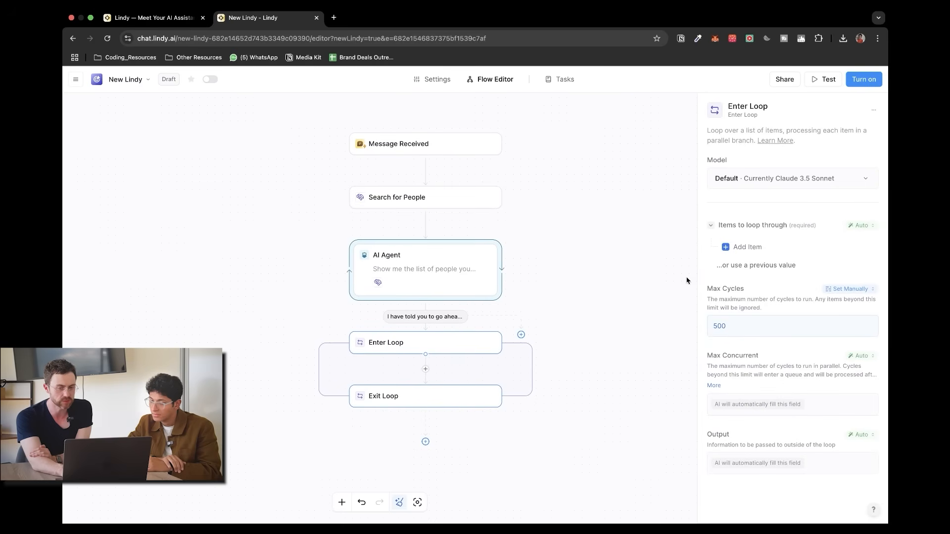
click(865, 231)
click(811, 290)
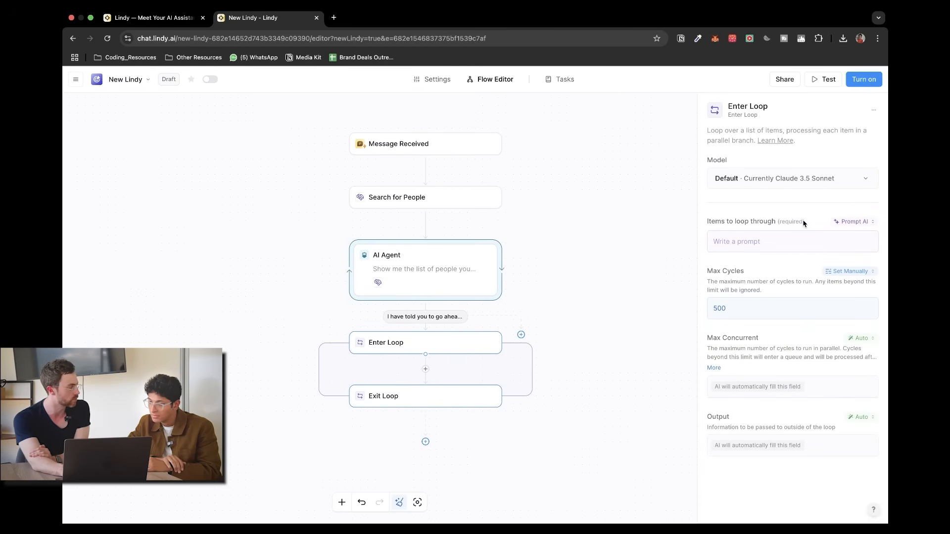
click(733, 248)
text(the)
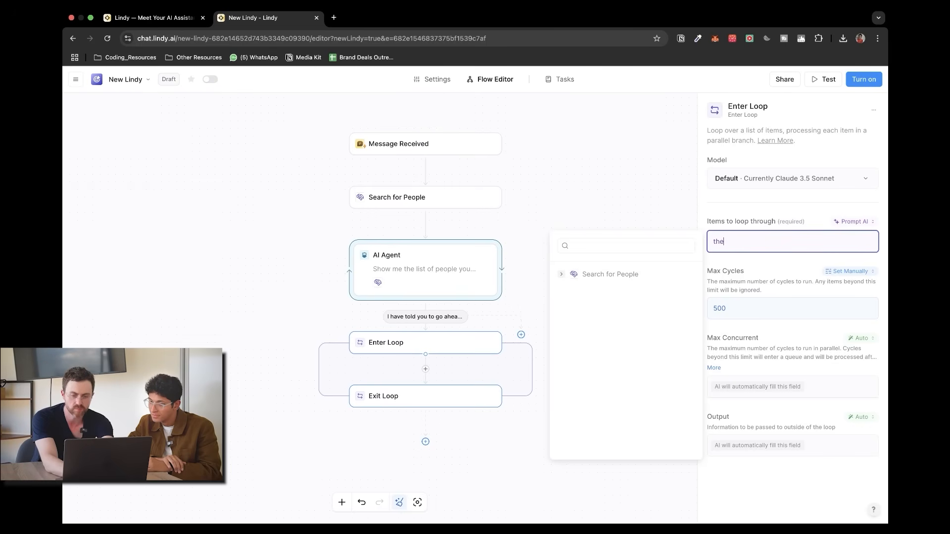
text( people I have as)
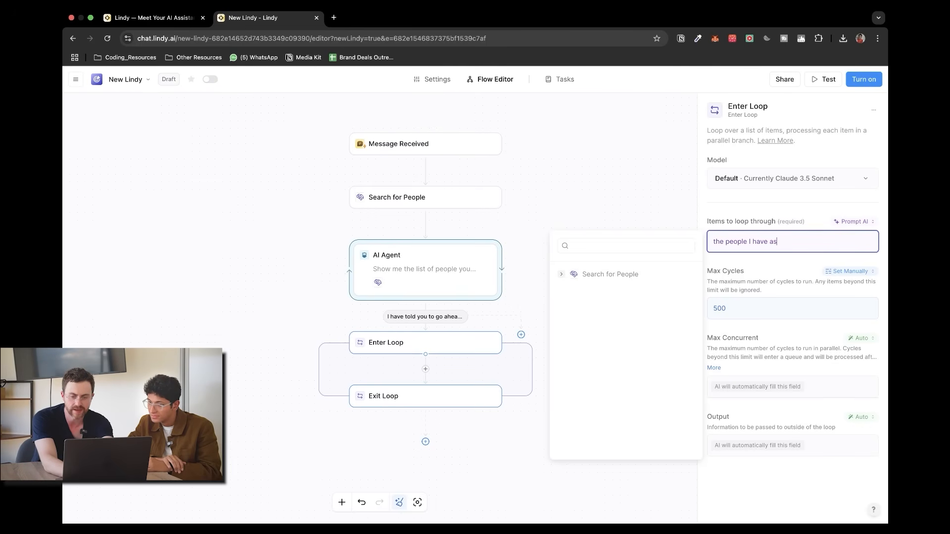
text(ked you to reach out to)
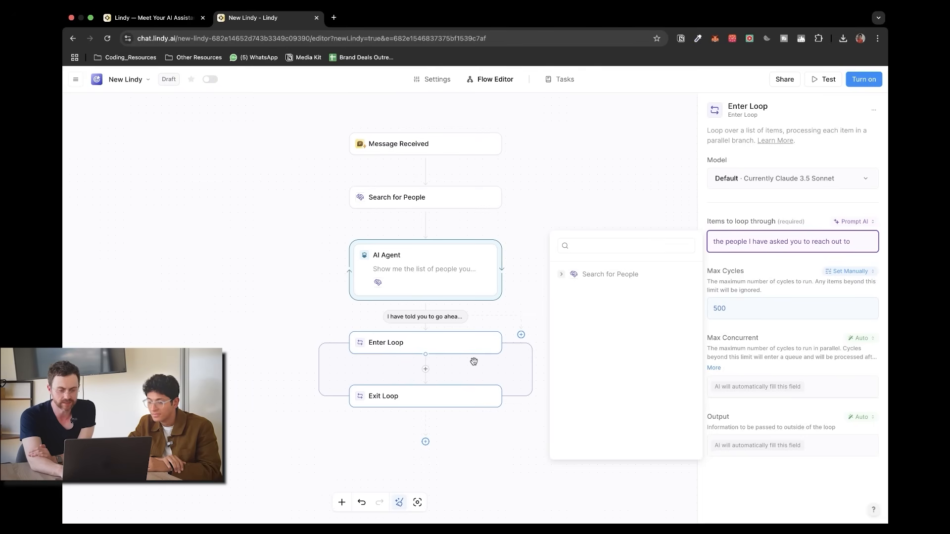
Add a Search Perplexity action inside the loop
click(426, 369)
click(402, 406)
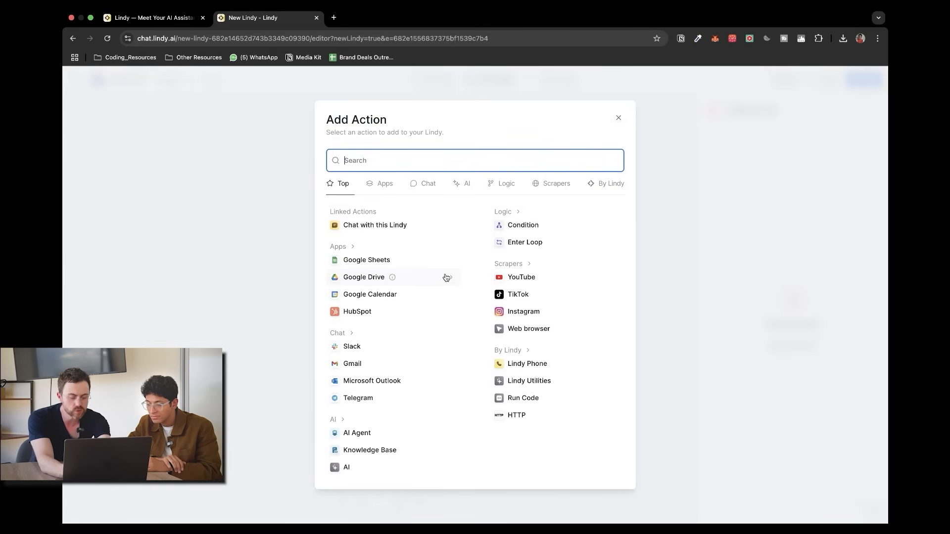
text(perplex)
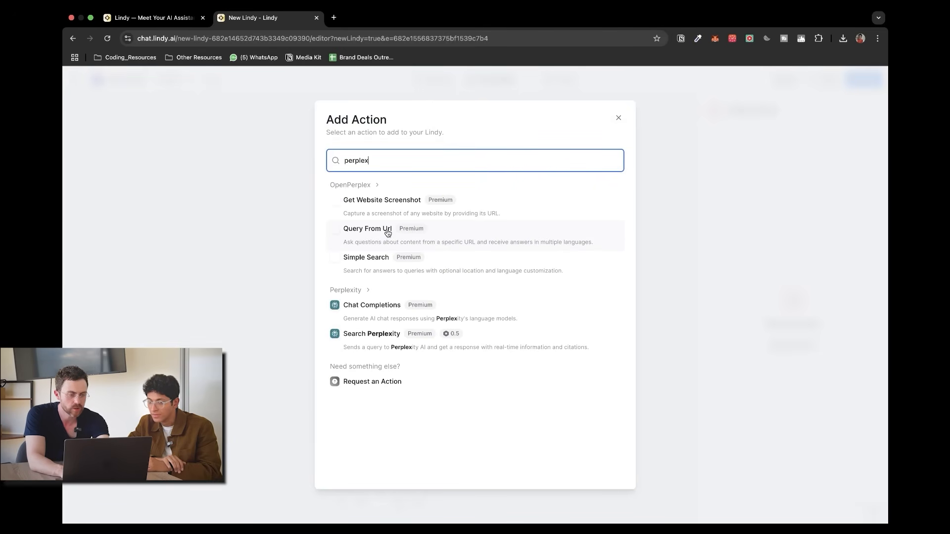
click(364, 334)
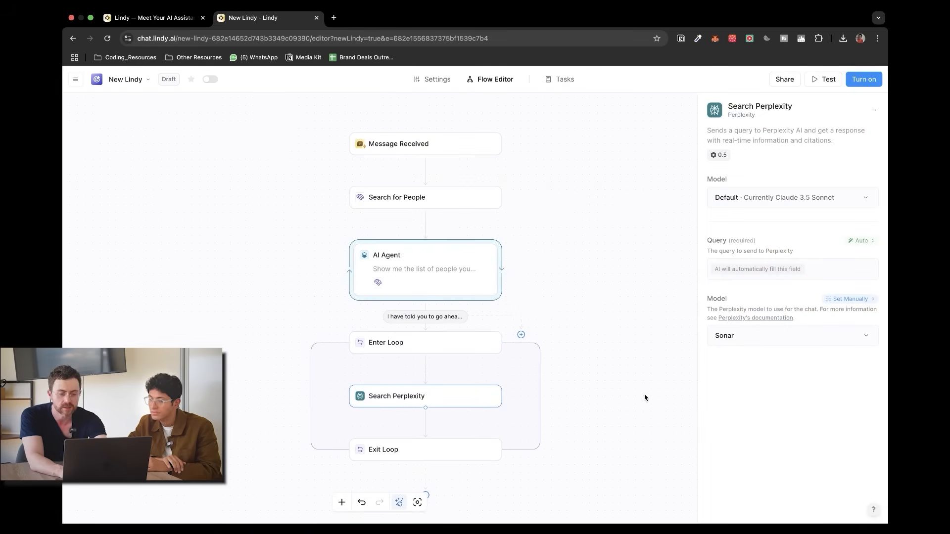
Set the Perplexity search's query prompt to "search information about this lead on perplexity"
scroll(453, 396, down, 3)
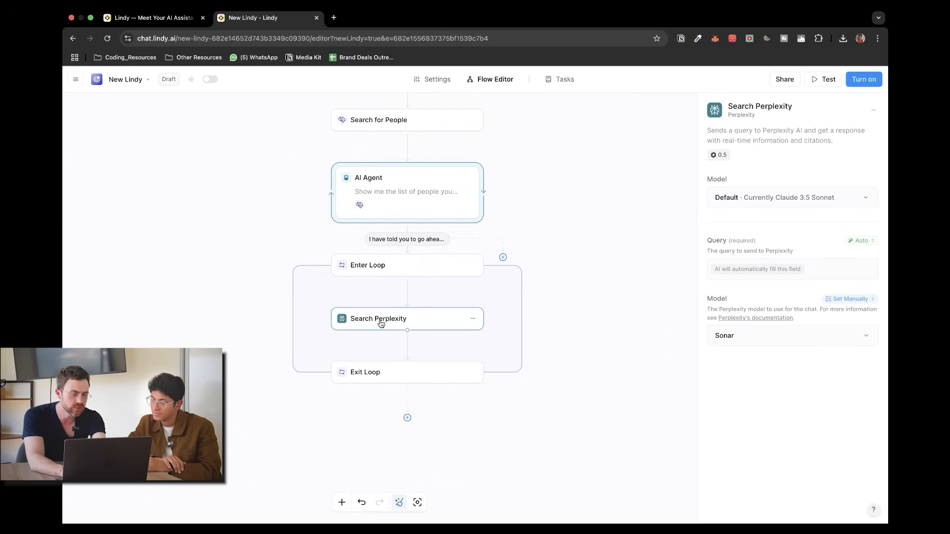
click(778, 269)
text(sear)
key(BackSpace)
text(arch inf)
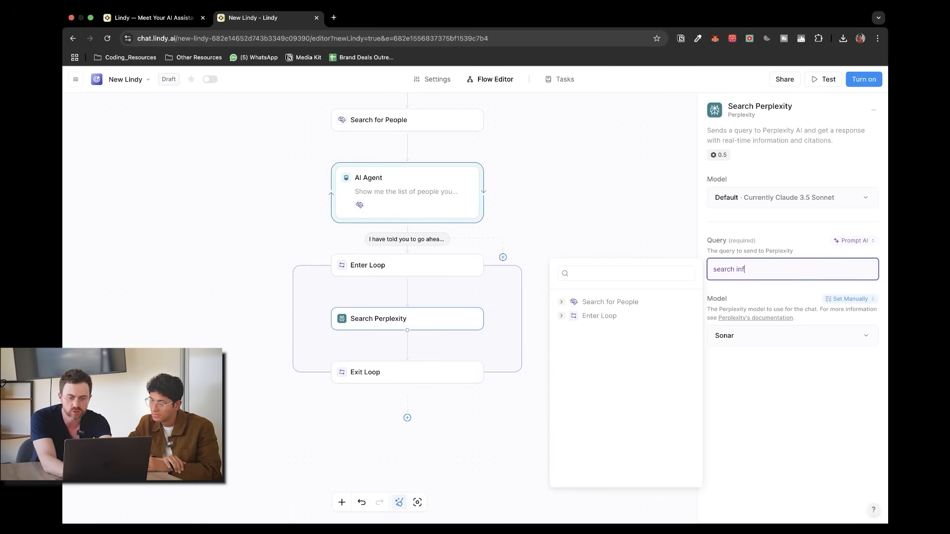
text(ormation aboutt )
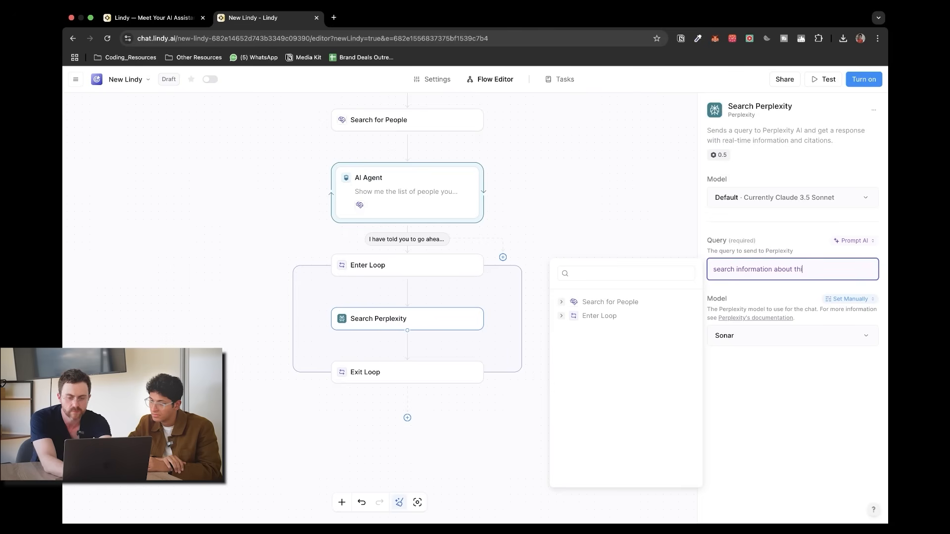
text(this lead on perplexity)
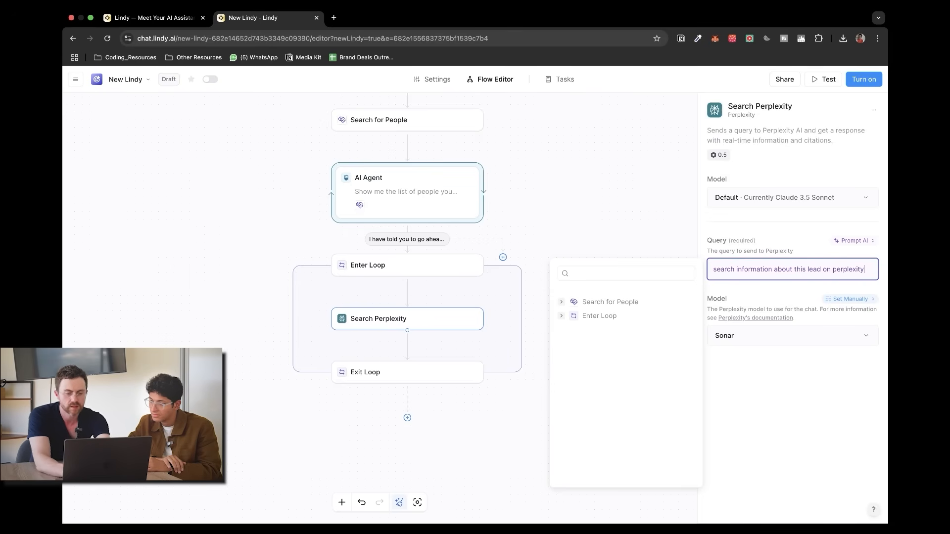
Add a Gmail Send Email action after the Perplexity search inside the loop
click(407, 345)
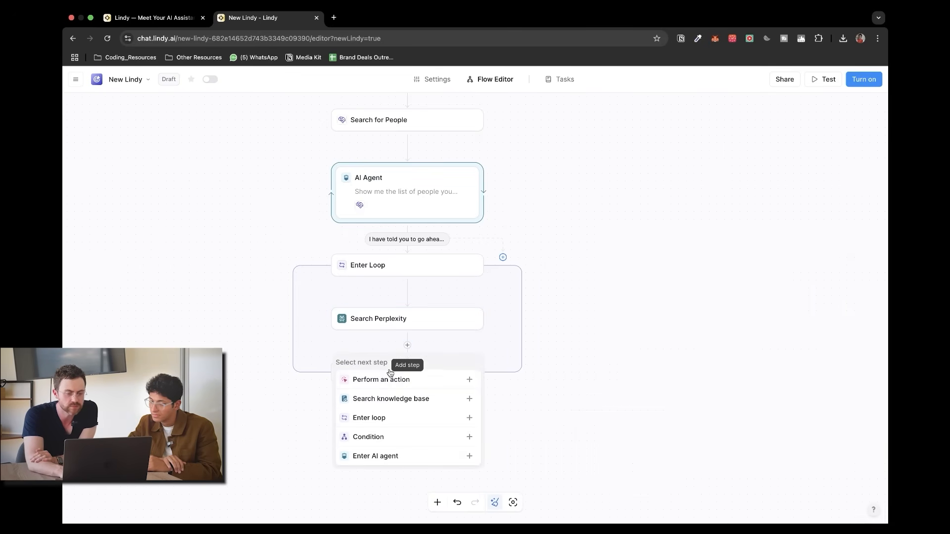
click(388, 380)
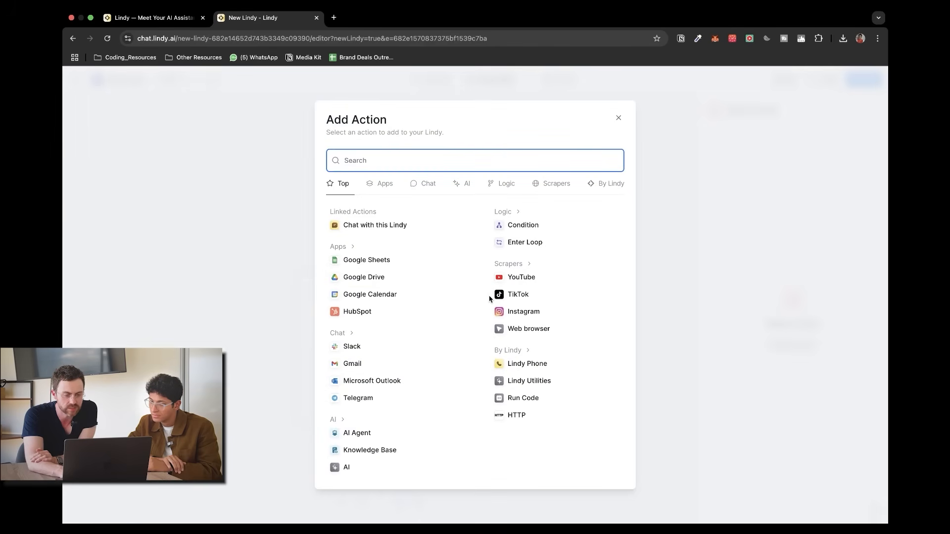
text(send ema)
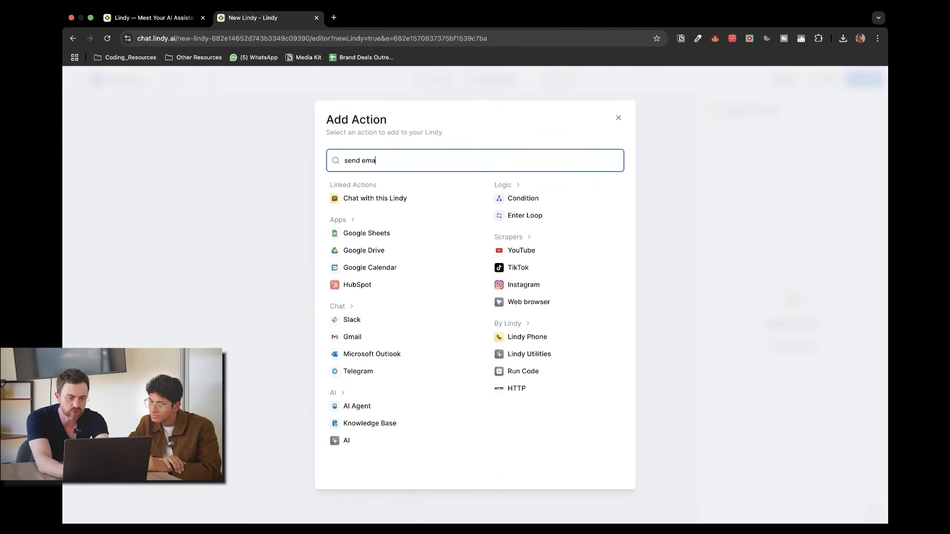
text(il)
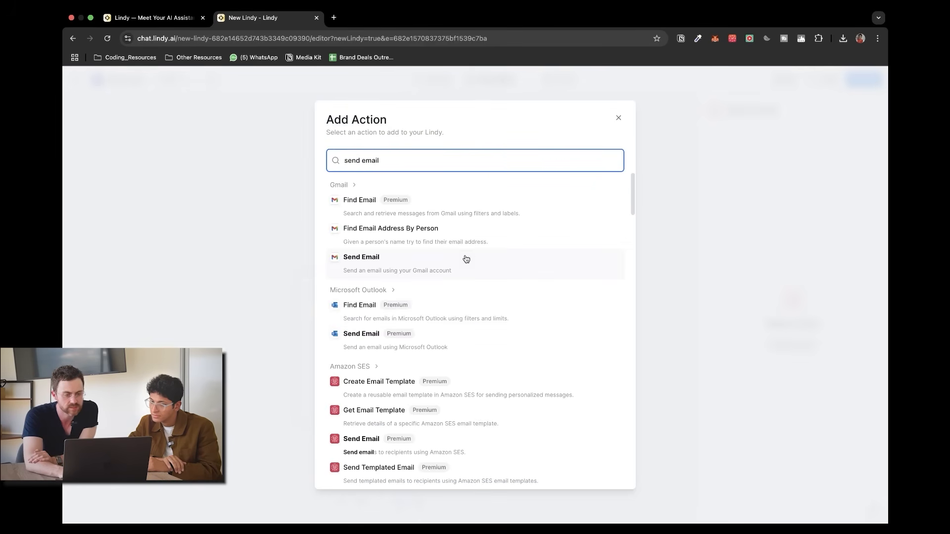
click(468, 256)
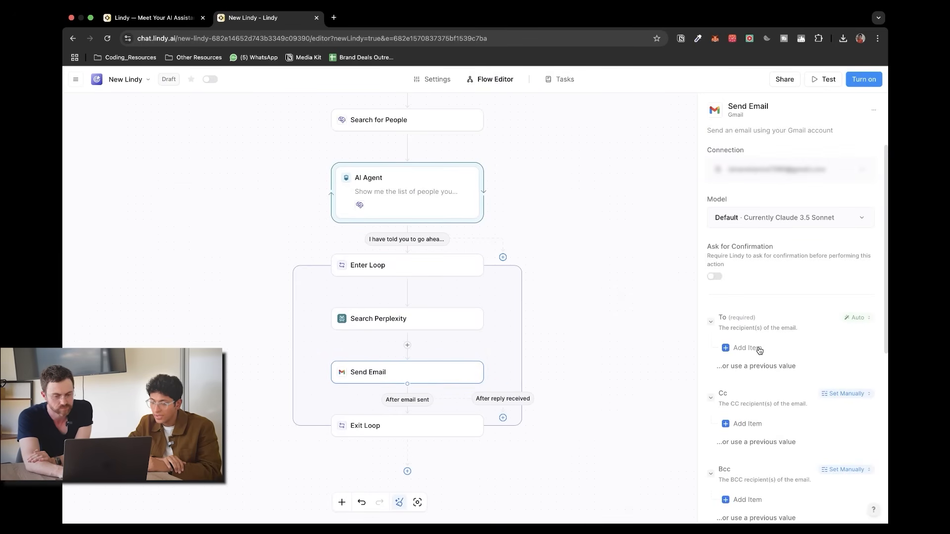
Switch to Gmail in a new browser tab and copy the original outreach message from the recent "let's meet?" thread
scroll(760, 351, down, 6)
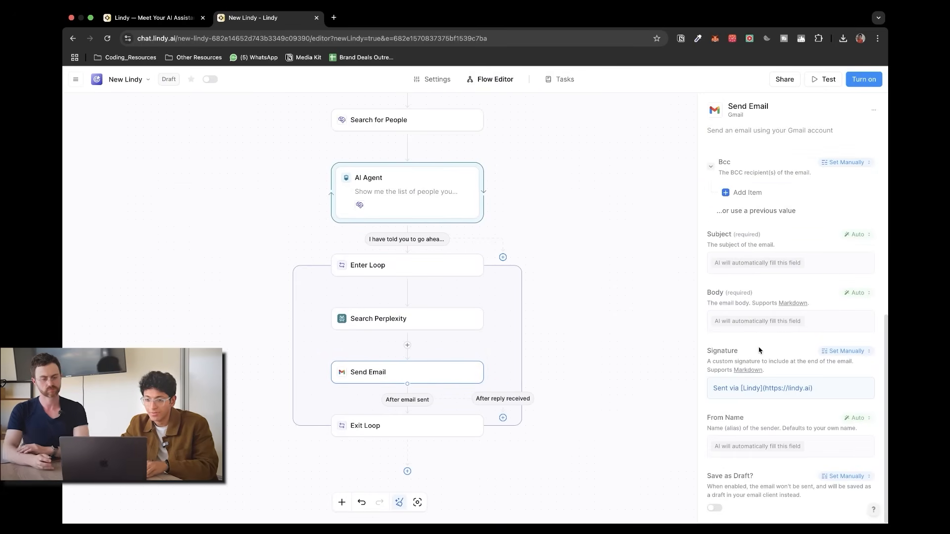
click(333, 17)
text(mail)
key(Return)
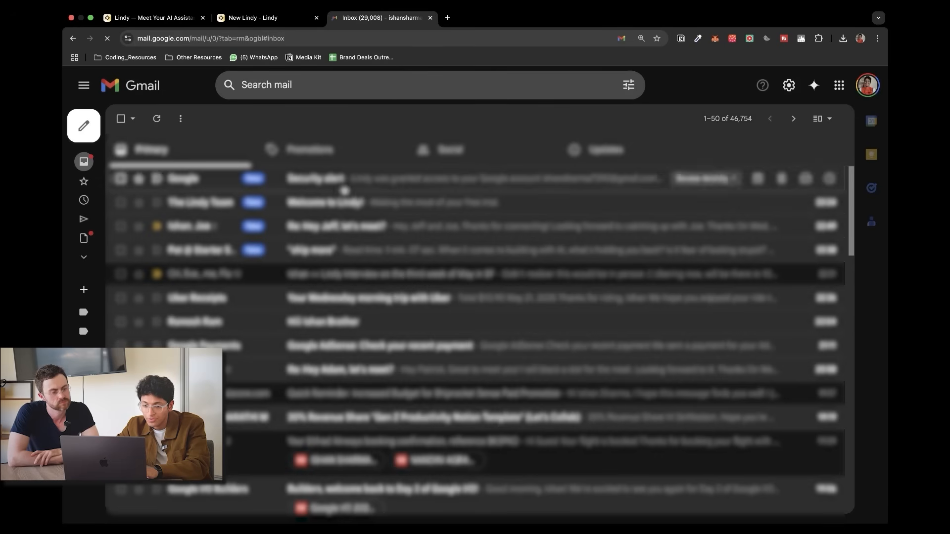
click(348, 226)
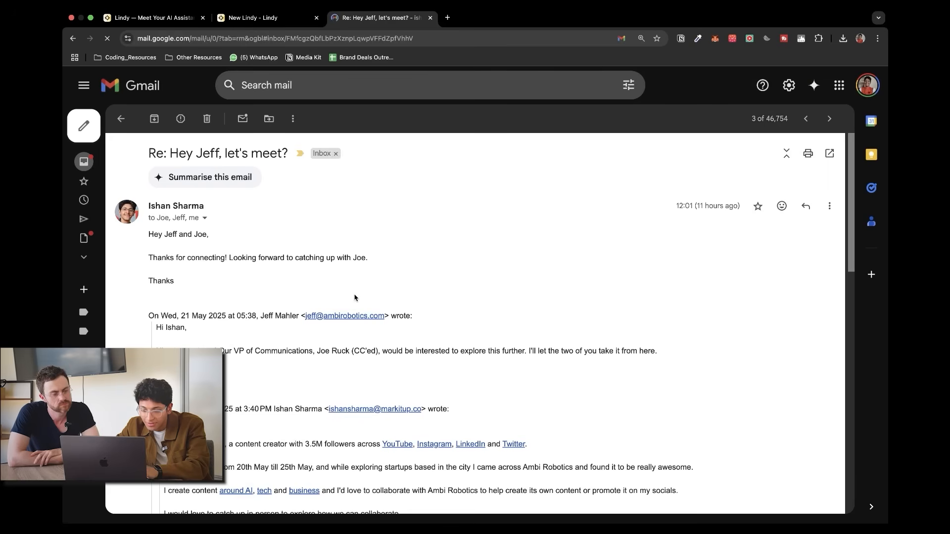
scroll(354, 297, down, 5)
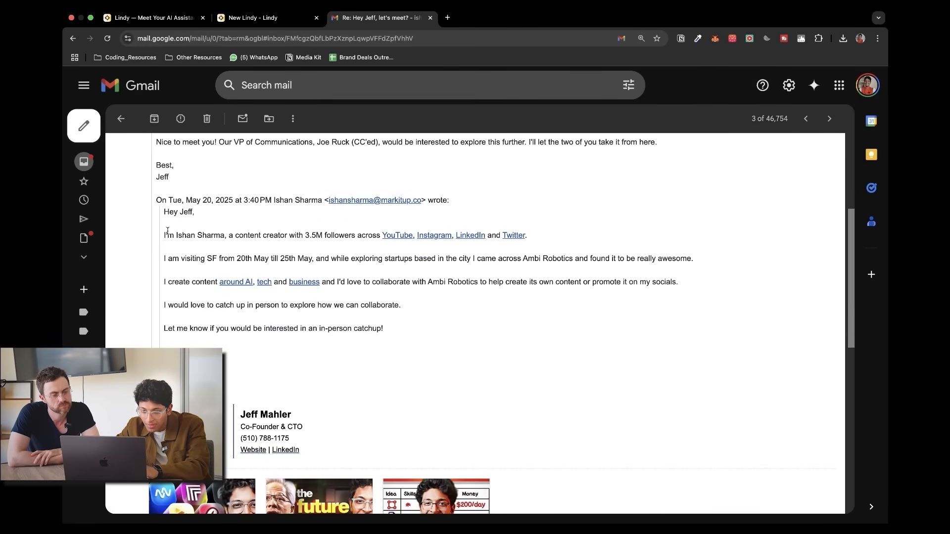
drag(164, 212, 303, 354)
key(ctrl+c)
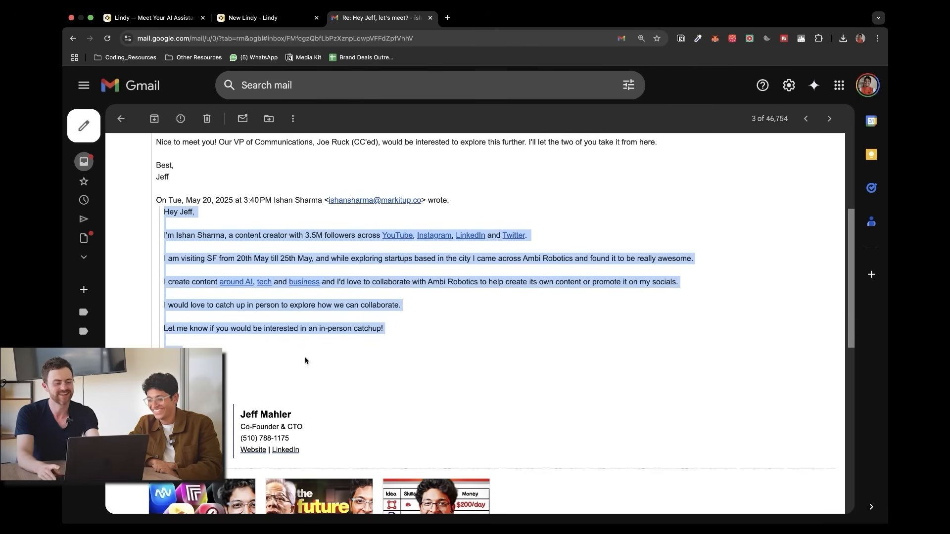
Return to the Lindy flow and paste the copied outreach message as the Send Email body prompt
key(ctrl+shift+Tab)
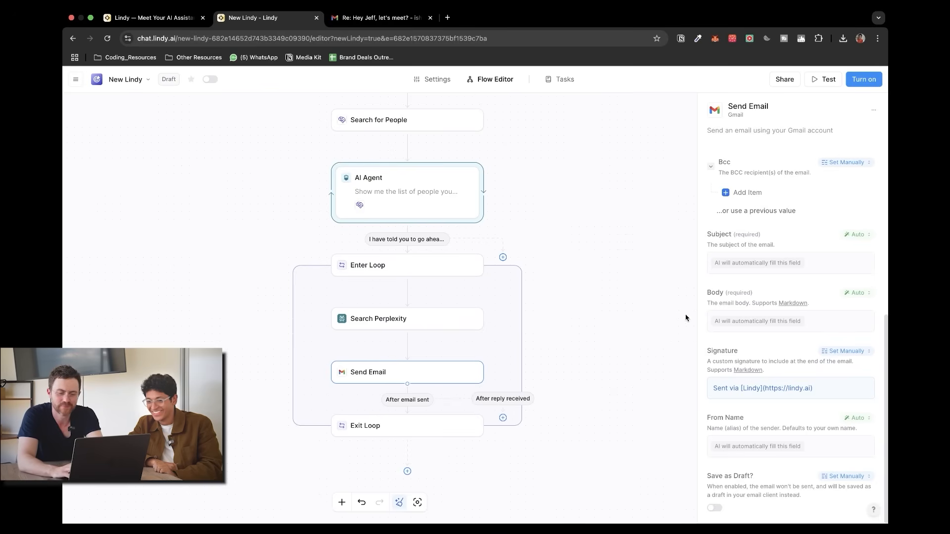
click(748, 321)
click(766, 322)
key(ctrl+v)
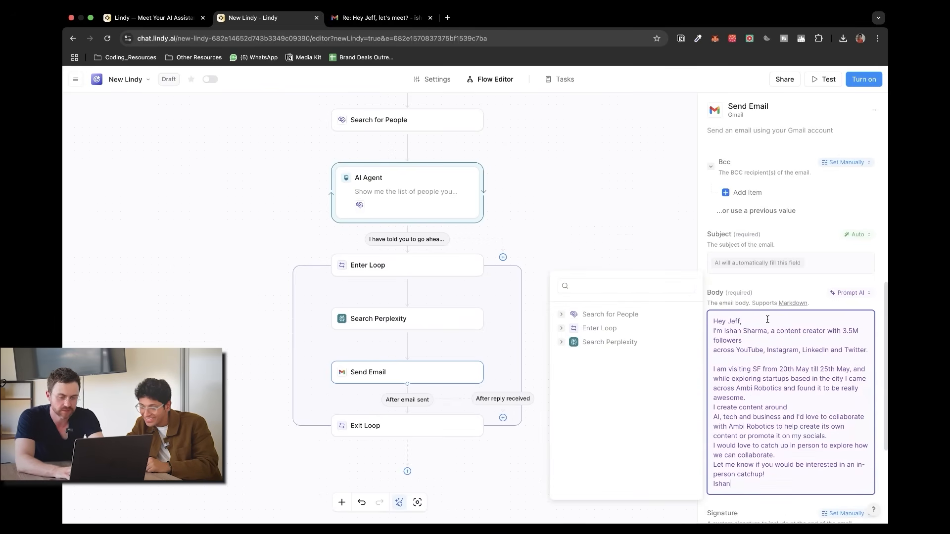
Insert a blank line after the email body's greeting and replace the recipient's name with the placeholder {firstname}
key(Return)
key(Down)
key(BackSpace)
key(Return)
key(BackSpace)
key(Return)
double_click(733, 322)
text({)
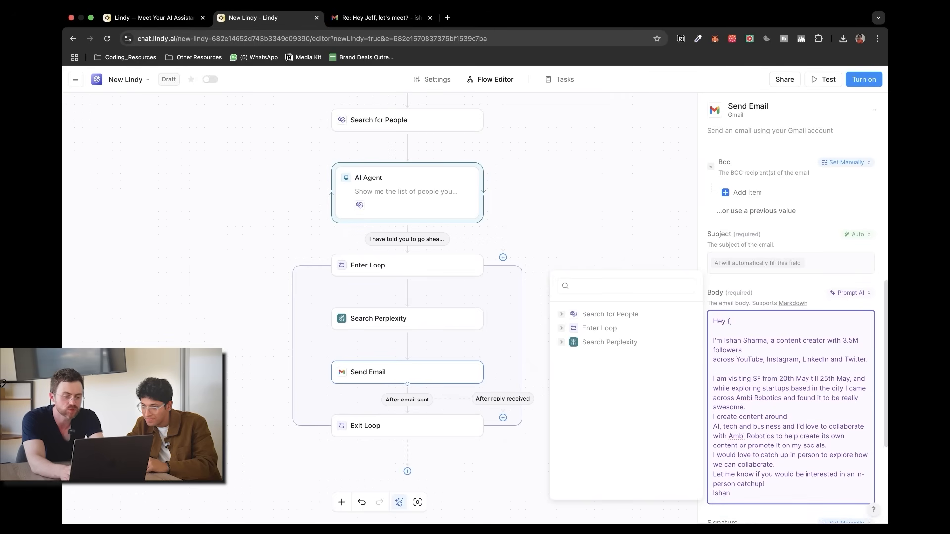
text(firstname},)
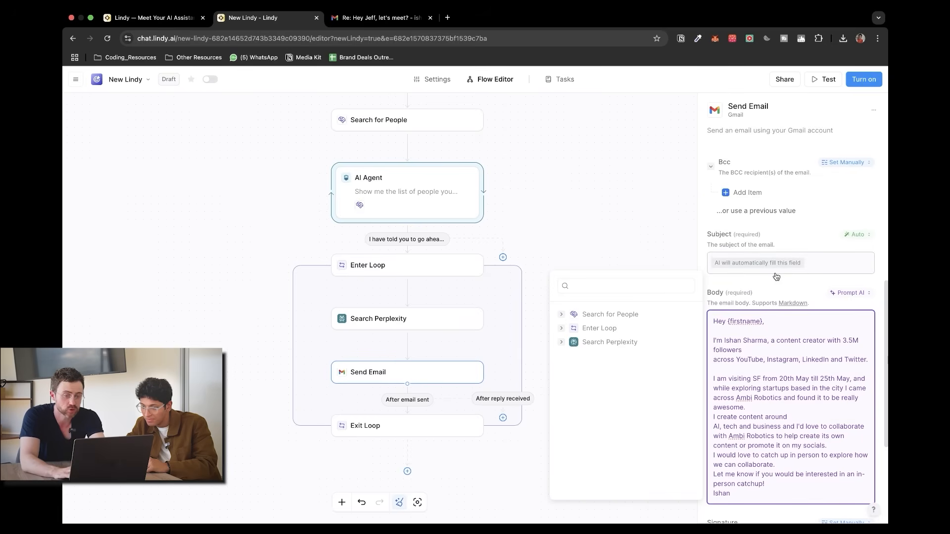
scroll(772, 268, up, 6)
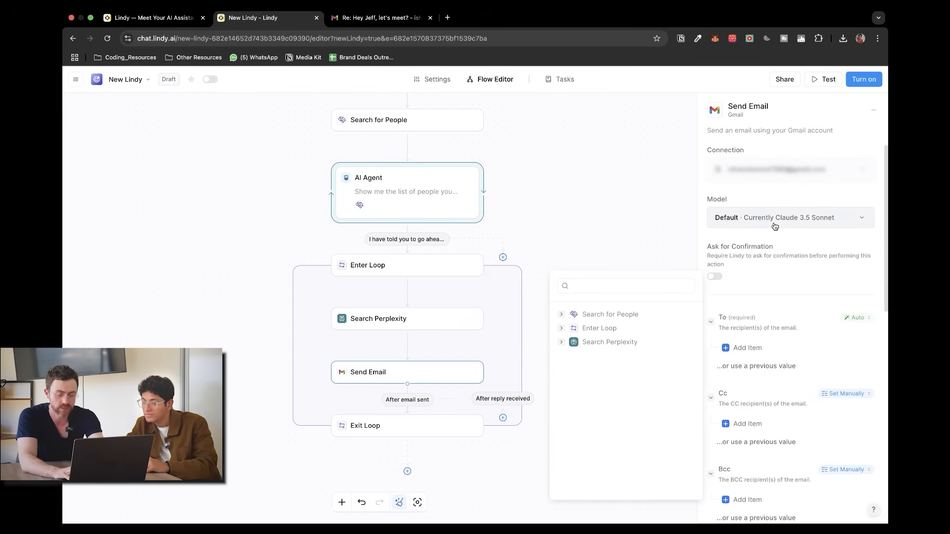
scroll(801, 300, down, 6)
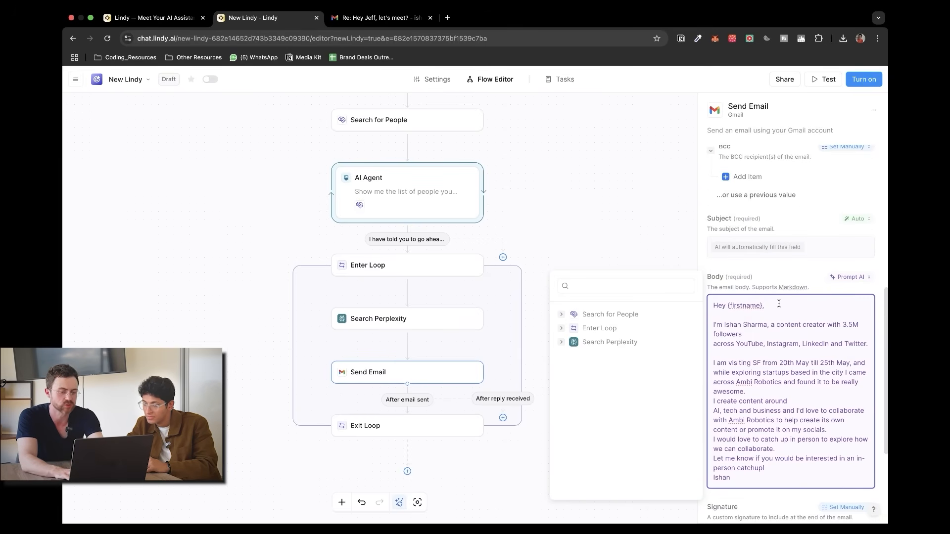
key(shift+super+Left)
key(shift+super+Right)
key(Right)
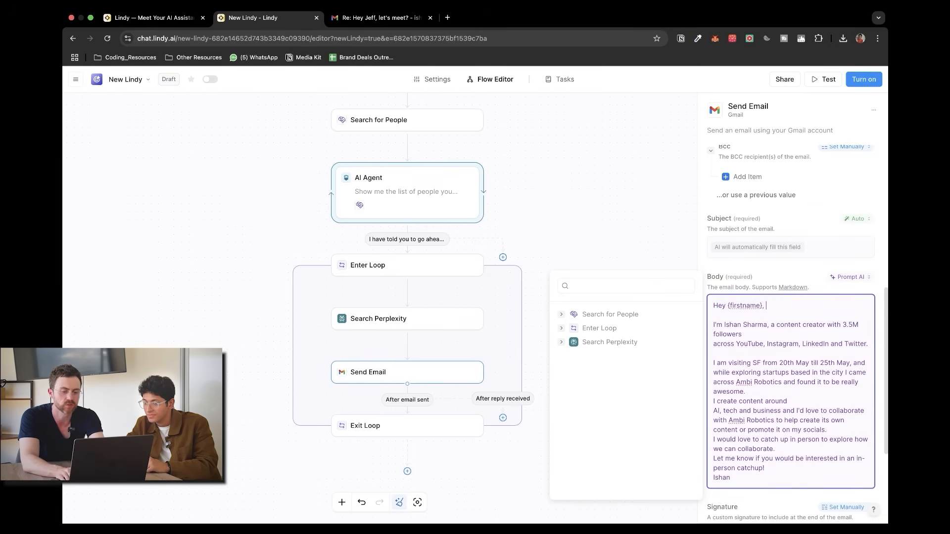
key(shift+Left)
key(alt+shift+Left)
key(shift+Left)
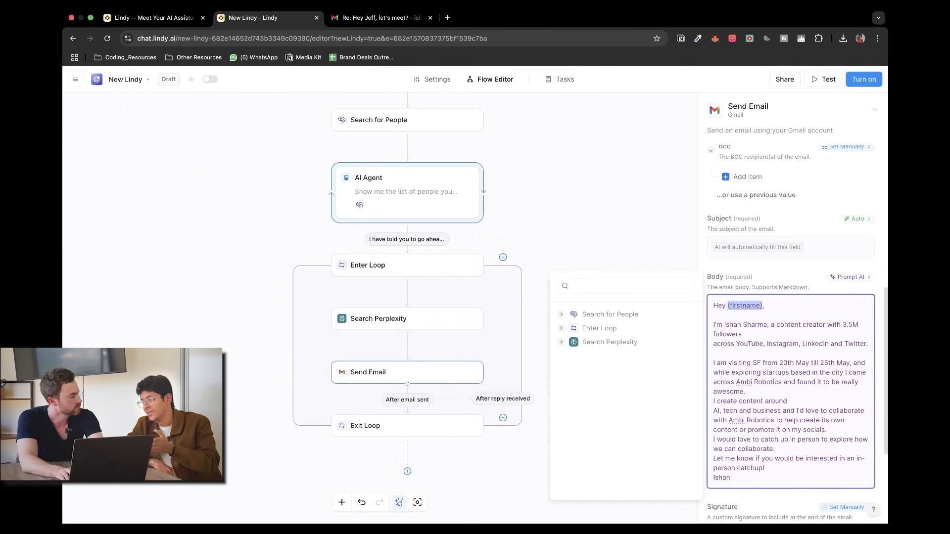
Insert a blank line in the email body before the paragraph starting "I create content around"
key(Down)
key(Down)
key(Down)
key(Down)
key(Down)
key(Down)
key(Down)
key(Down)
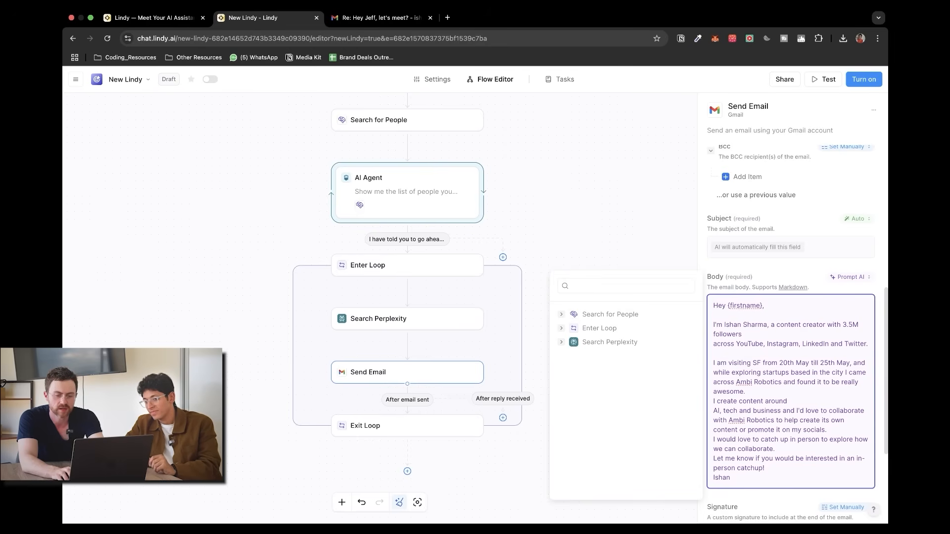
key(Down)
key(Down)
key(Left)
key(Left)
key(Left)
key(Left)
key(Left)
key(Return)
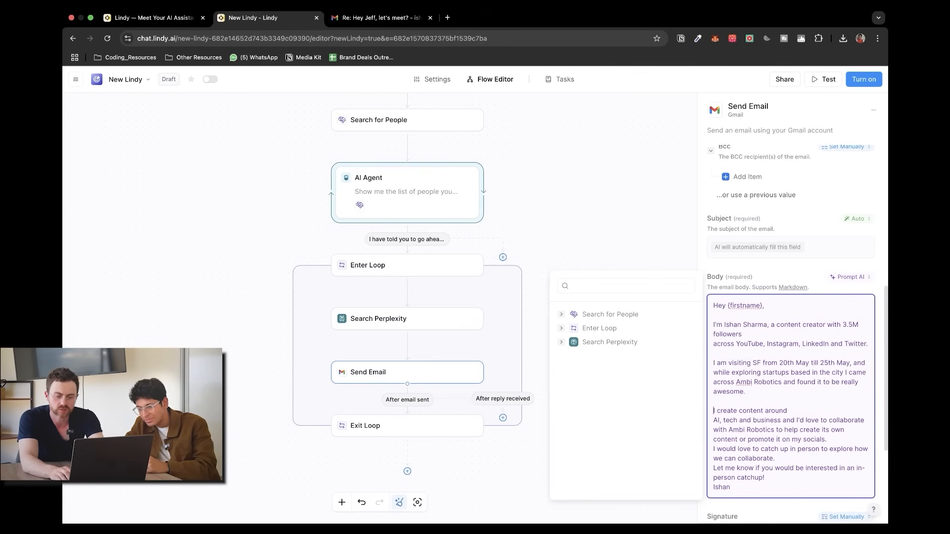
key(Down)
key(BackSpace)
key(Return)
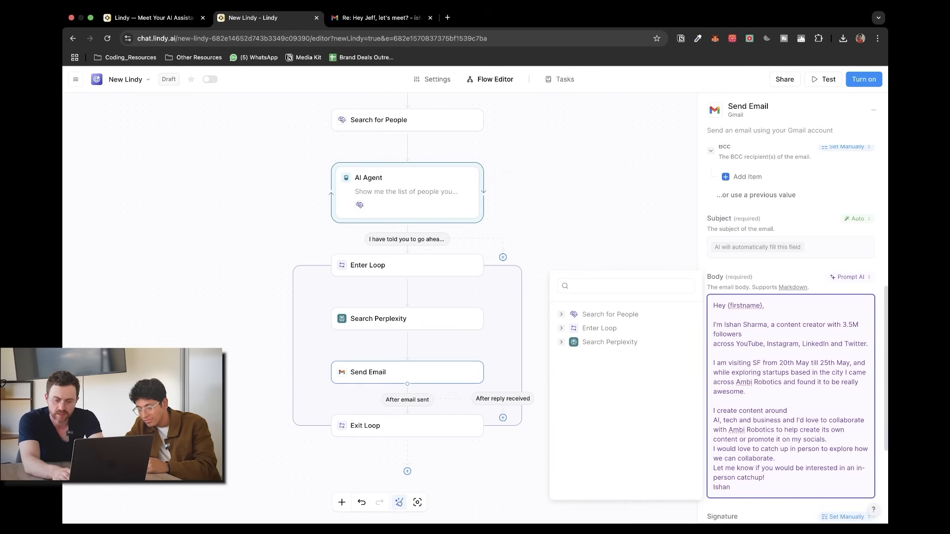
Replace the company name after "I came across" in the email body with the placeholder {company name}
key(alt+Left)
key(alt+shift+Right)
key(alt+shift+Right)
text({company )
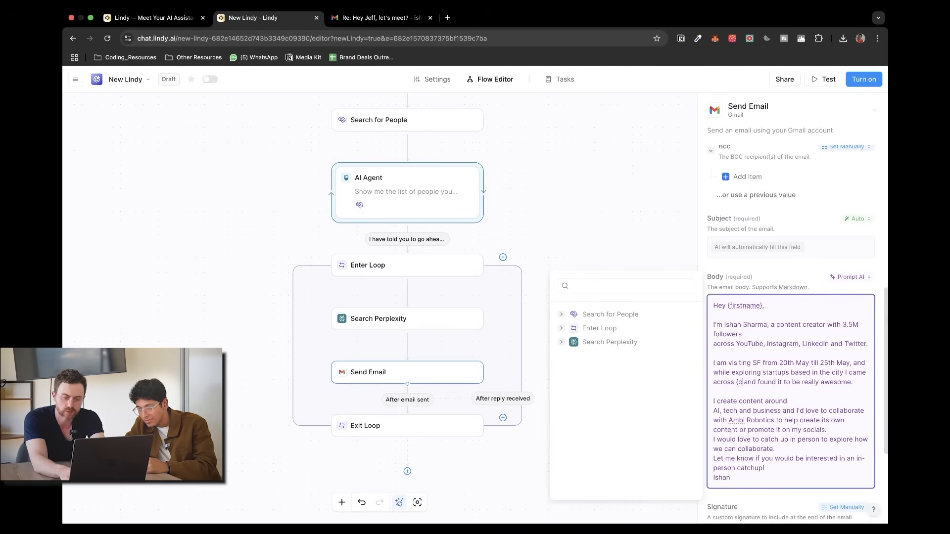
text(name})
key(Down)
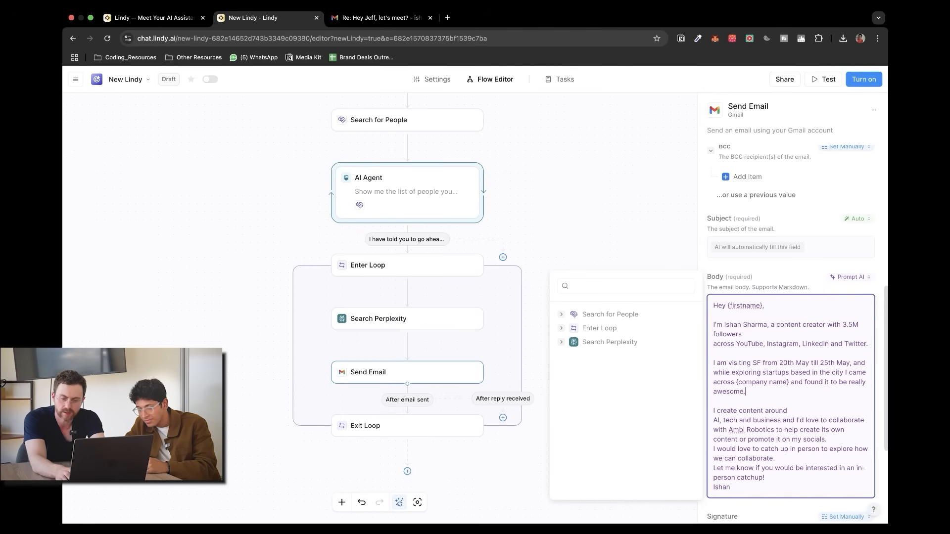
After "really awesome", add the instruction "{feel free to slightly edit this to make it a bit more personalized based on what you found about this person}."
text({feel free to slightly edit this to make it a bit more personalized based on what you found a)
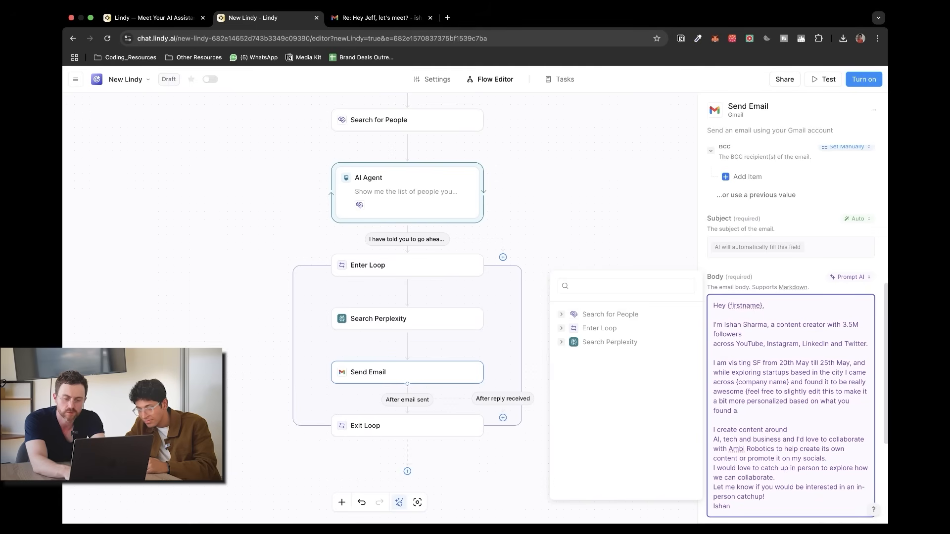
text(bout this person}.)
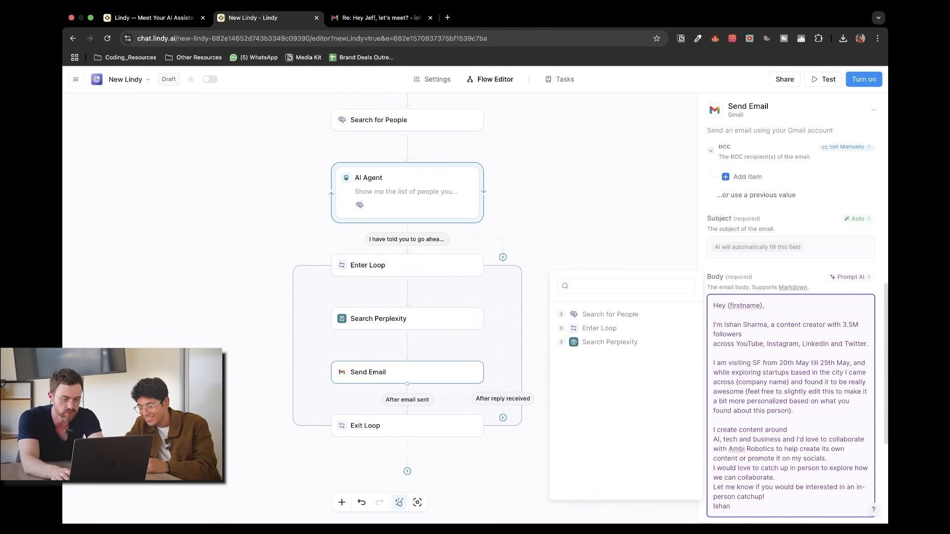
Replace the company name after "I'd love to collaborate with" in the email body with {company name}
key(Down)
key(alt+shift+Left)
key(alt+shift+Left)
text({compan)
text(y name})
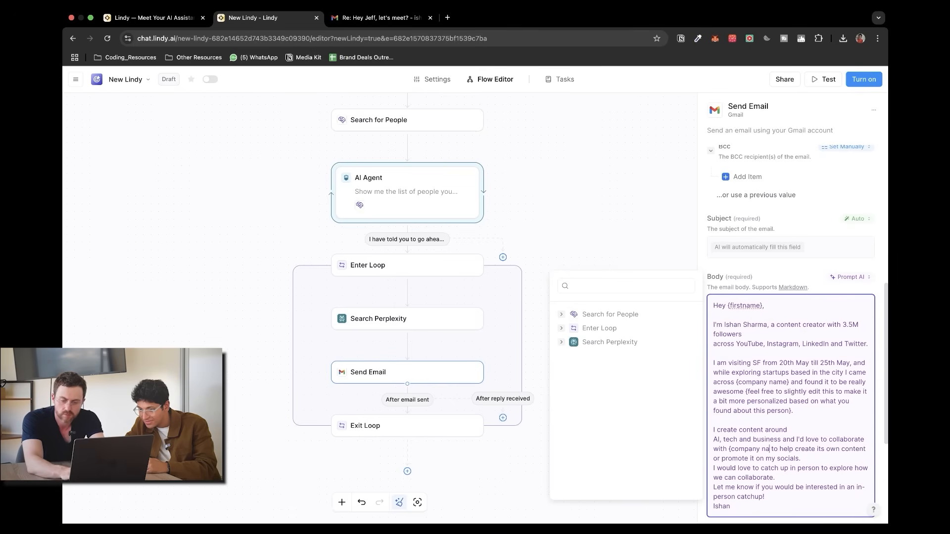
Separate the email body's "I would love to catch up" and "Let me know" paragraphs and the sign-off with blank lines
scroll(809, 461, down, 3)
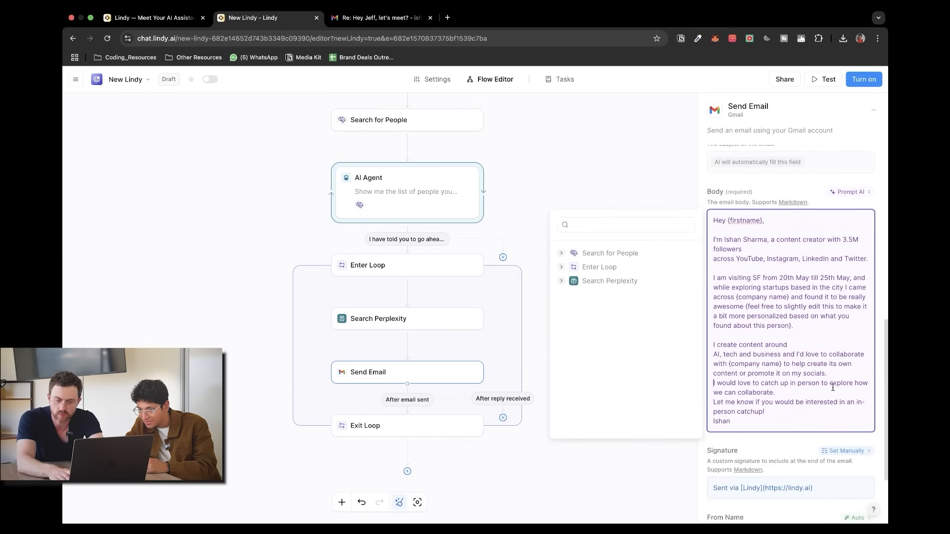
key(Return)
key(Return)
key(Down)
key(Down)
key(Return)
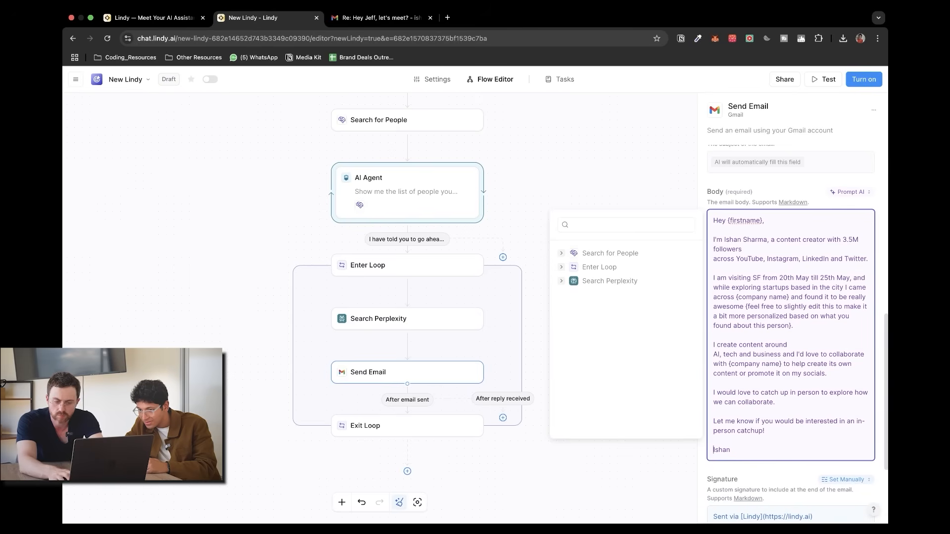
Clear the default "Sent via Lindy" text from the Send Email action's signature
scroll(868, 385, down, 3)
click(853, 392)
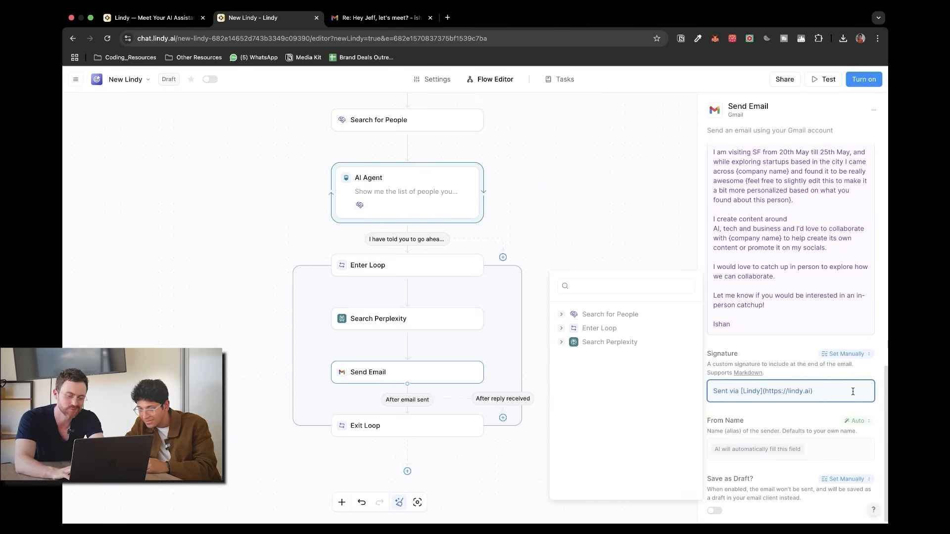
key(super+a)
key(BackSpace)
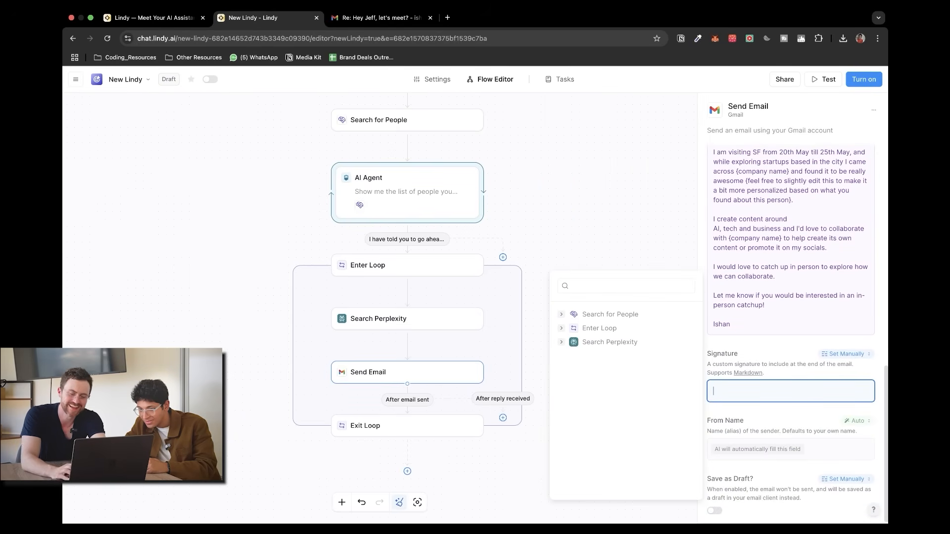
Require the Send Email action to ask for confirmation before it is performed
scroll(847, 427, down, 1)
scroll(746, 411, up, 11)
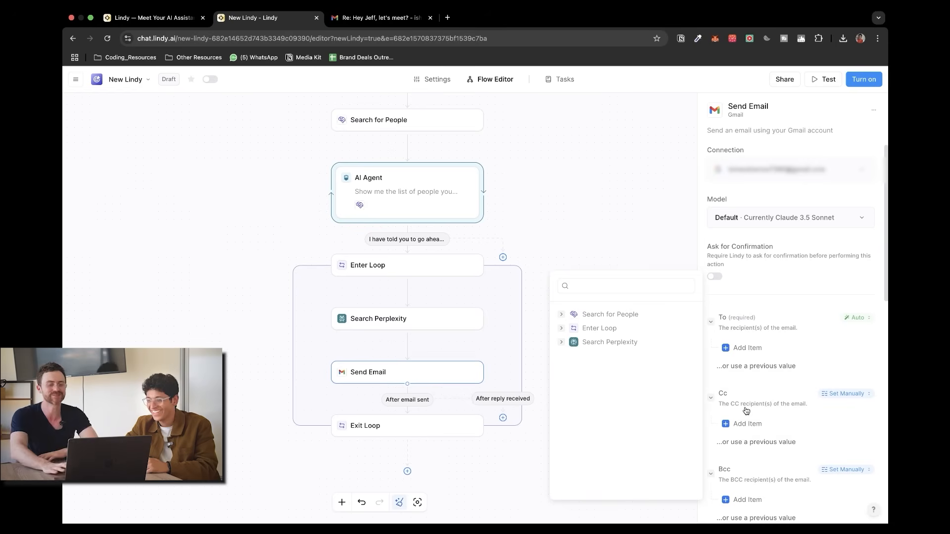
click(761, 267)
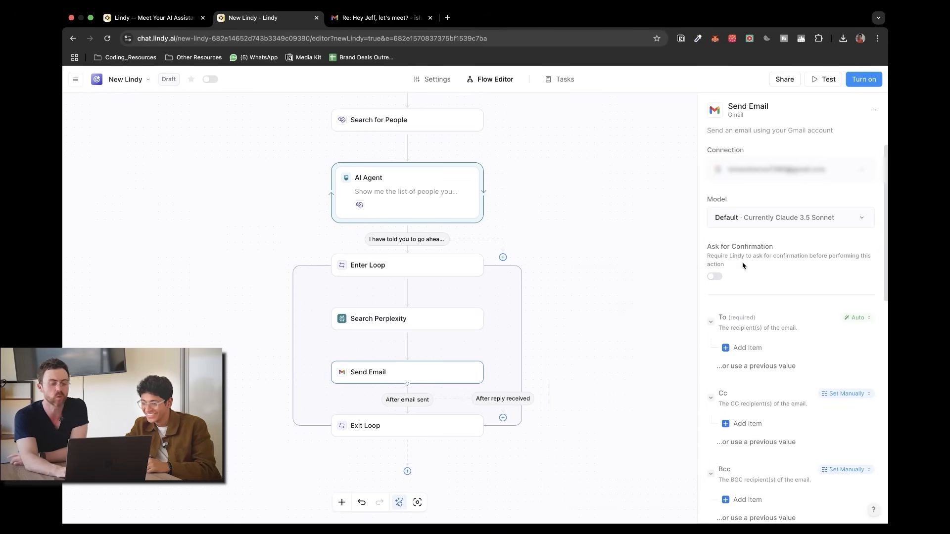
click(713, 278)
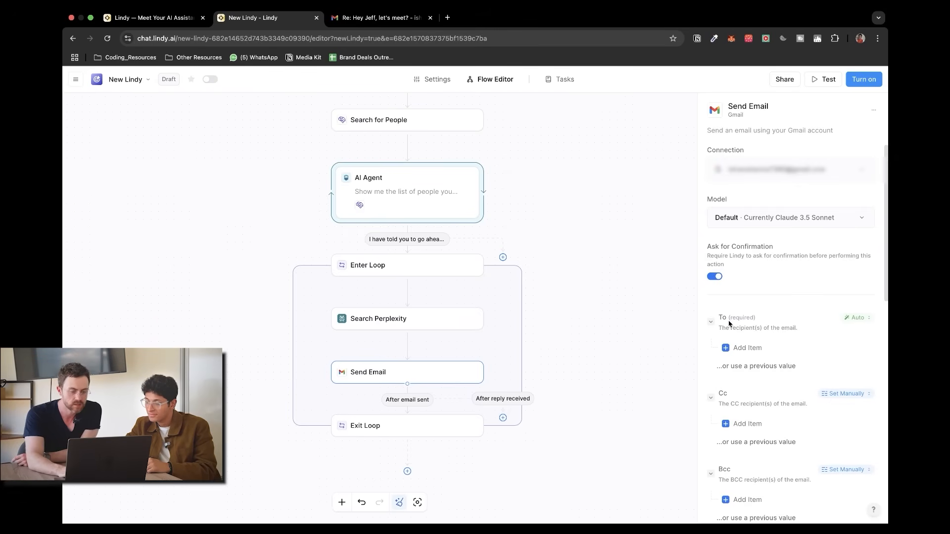
Add an AI Agent step after Exit Loop with the prompt "Tell me what you did"
scroll(626, 376, down, 4)
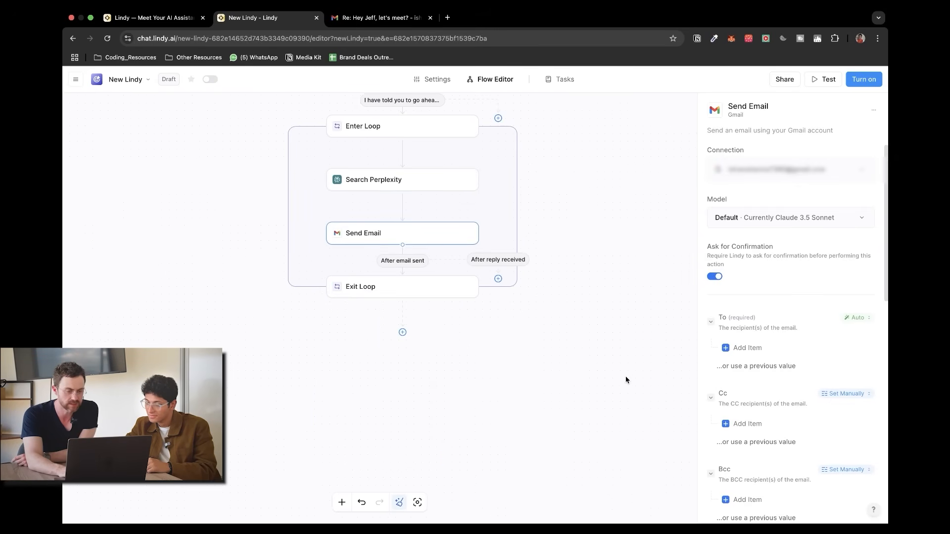
click(399, 338)
click(402, 333)
click(374, 446)
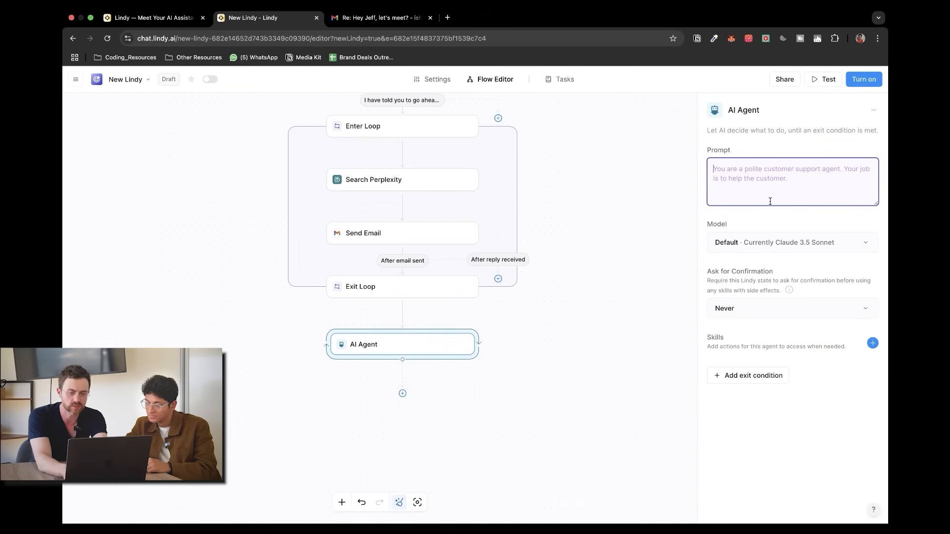
text(Tel)
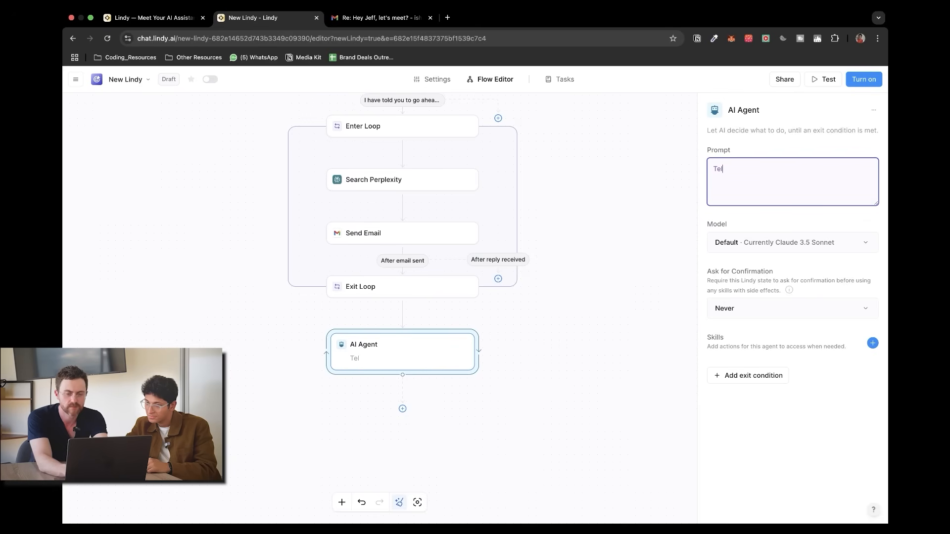
text(l me what you did)
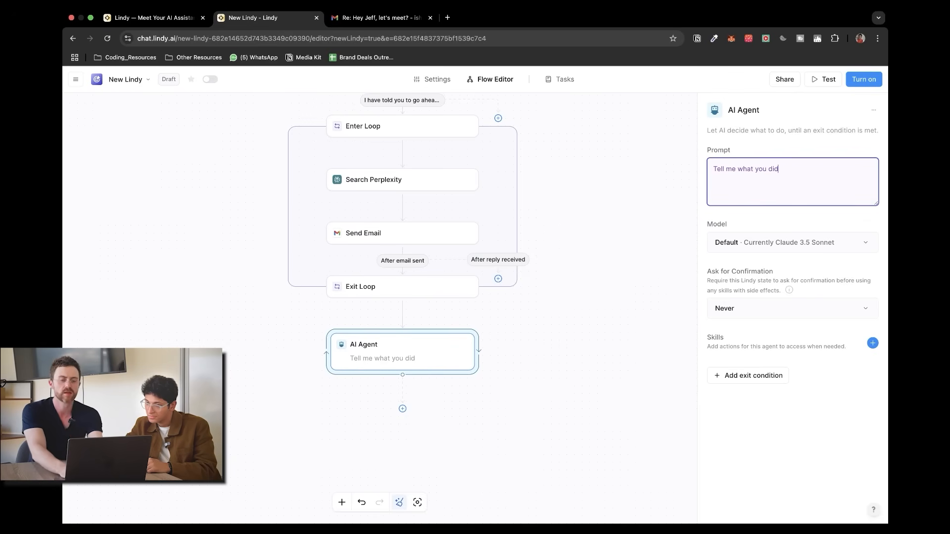
scroll(632, 274, up, 5)
scroll(631, 275, down, 3)
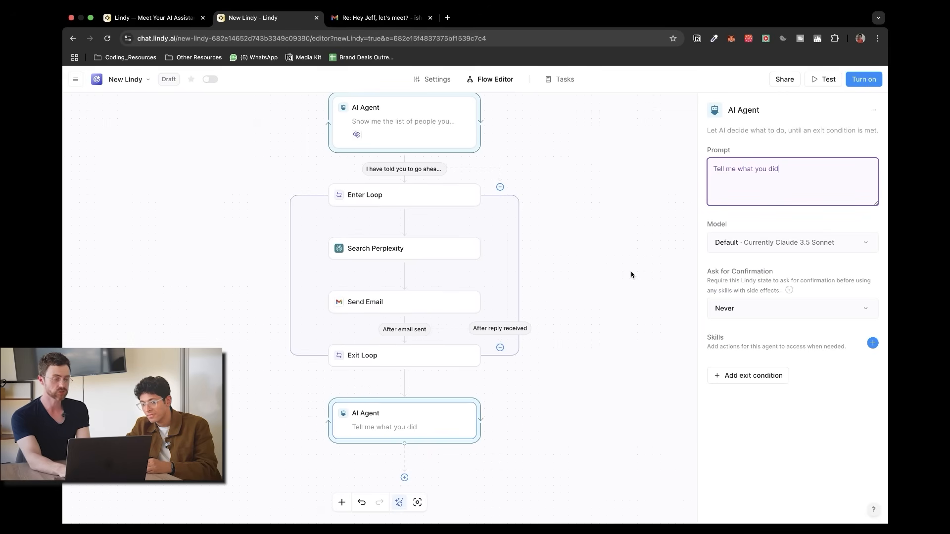
Rename the new Lindy as "Sales agent"
click(631, 275)
click(127, 83)
click(139, 99)
text(Sales agent)
key(Return)
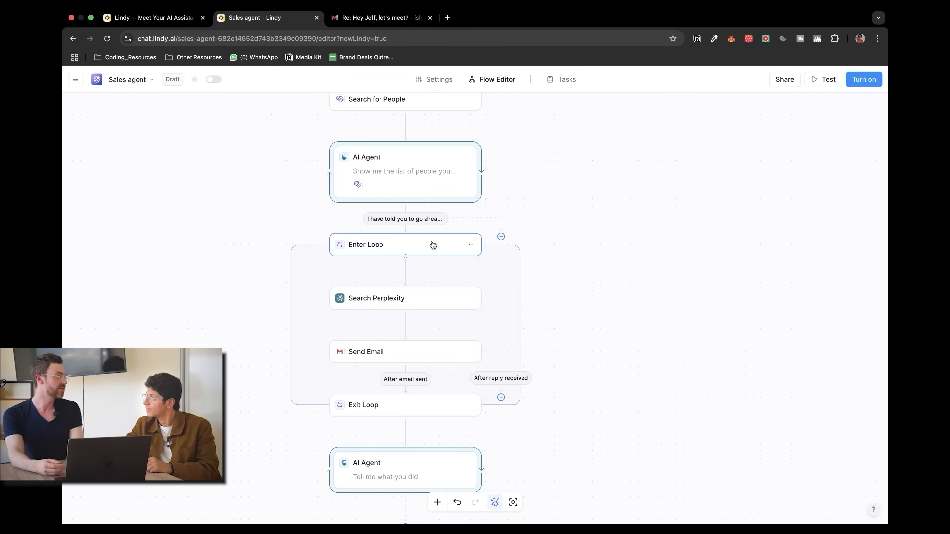
Turn on the Sales agent and open its tasks chat
scroll(613, 237, up, 5)
scroll(624, 246, down, 6)
scroll(618, 250, up, 3)
scroll(616, 254, down, 2)
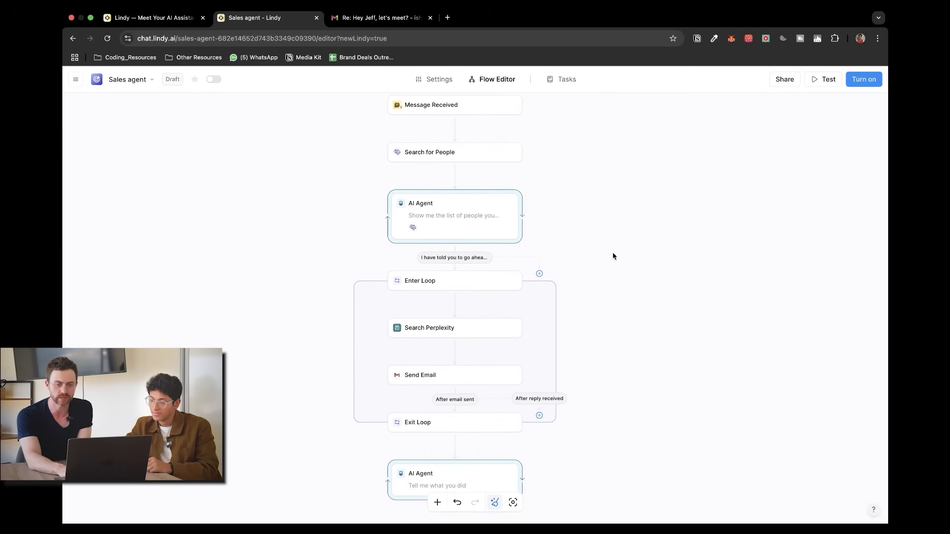
click(864, 80)
click(567, 82)
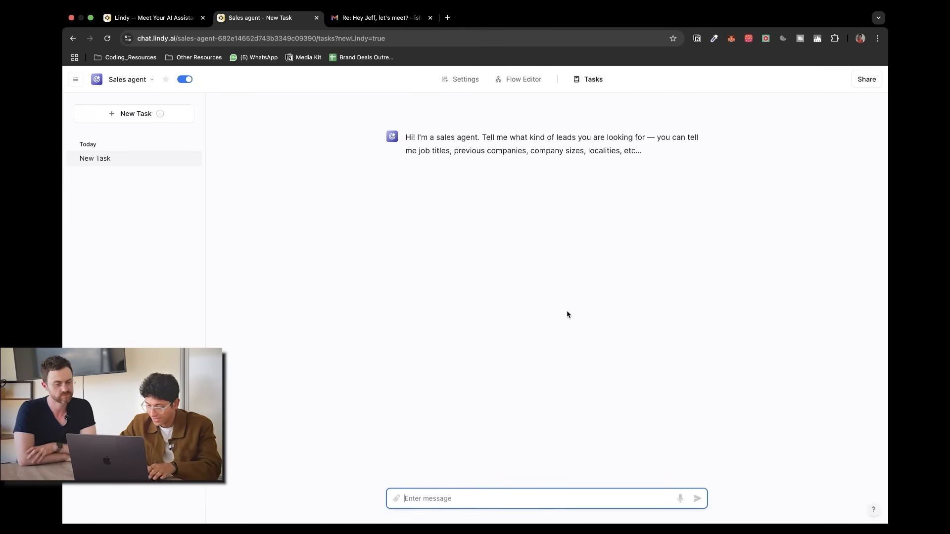
Draft the task message "i want to reachout to the latest YC batch companies who are into robotics" without sending it
text(i want t)
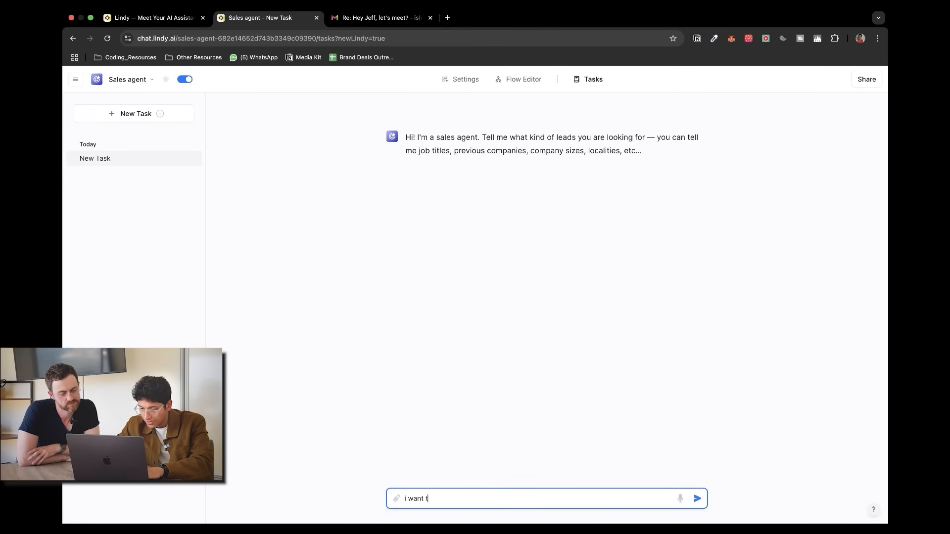
text(o reacho)
text(tt)
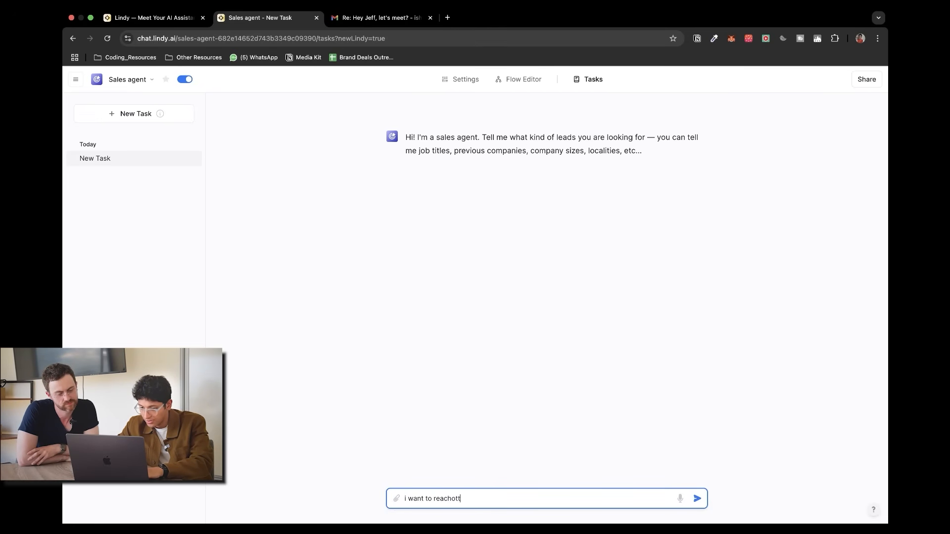
text(latest YC b)
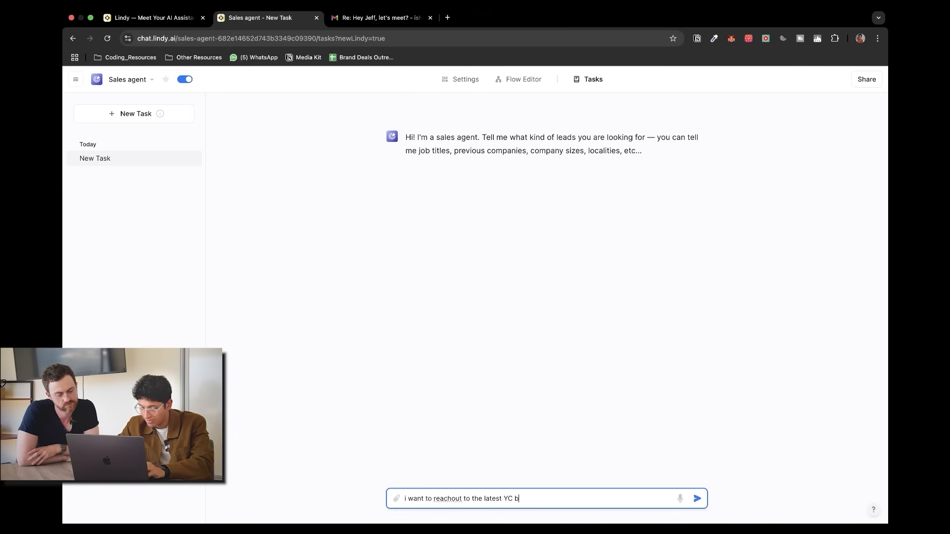
text(atch cop)
text(panie)
text(s who are into roboto)
key(BackSpace)
text(ics)
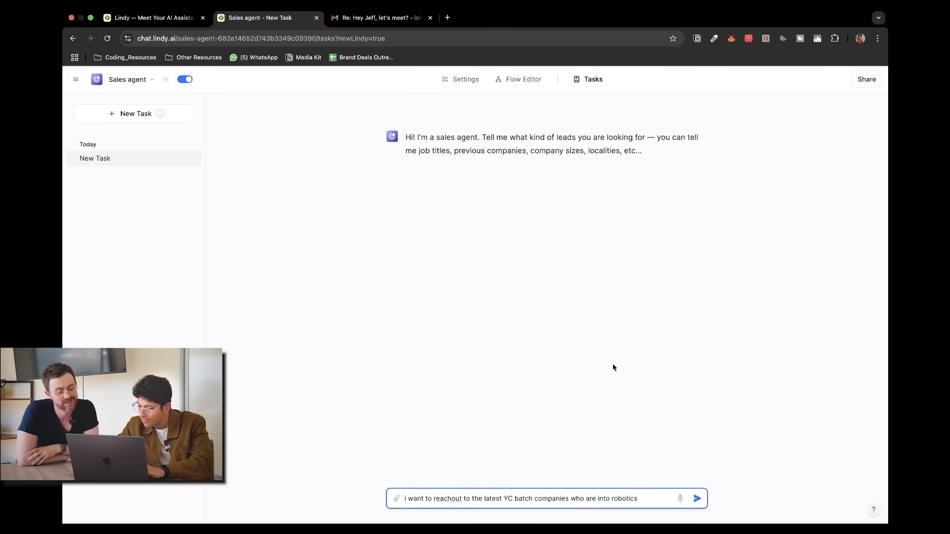
In the drafted message, change "latest YC" to "YC 2023" and "robotics" to "marketing"
drag(512, 498, 491, 503)
text(YC 202)
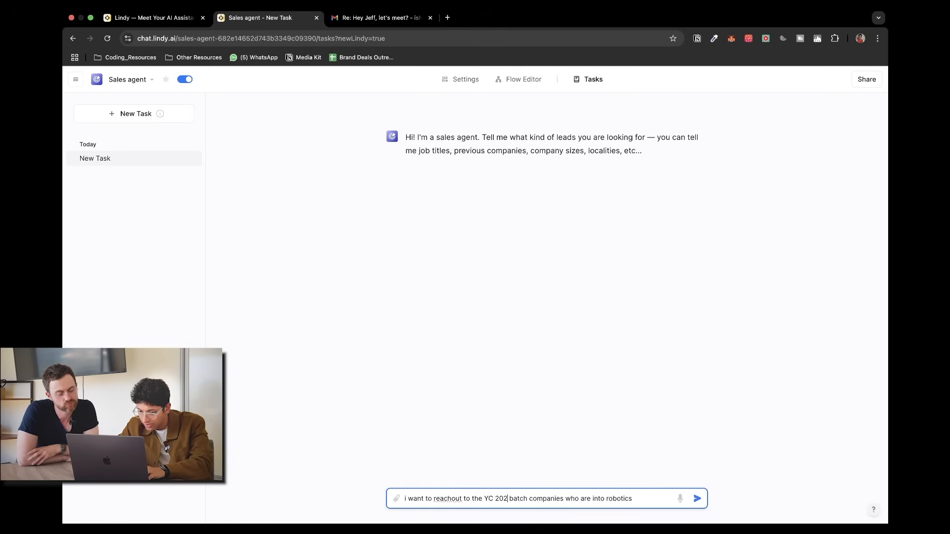
text(3)
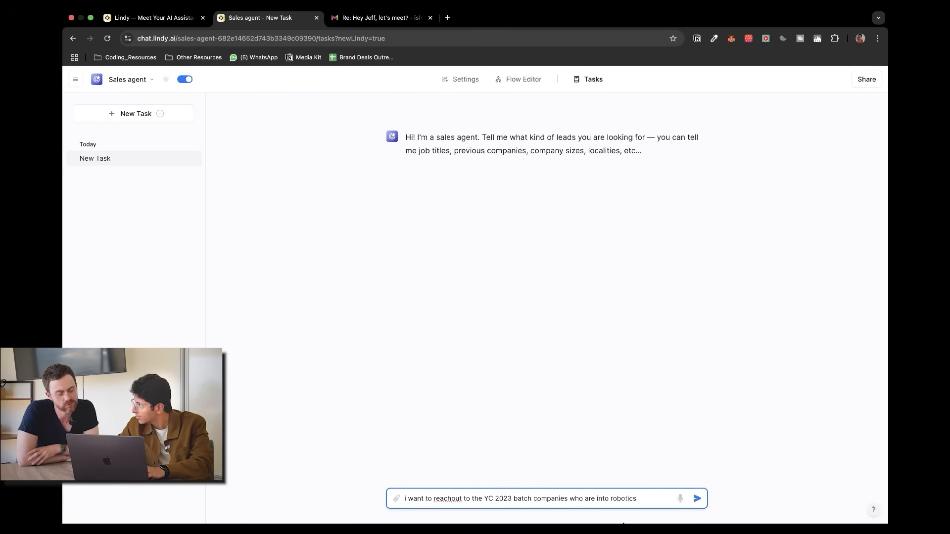
drag(653, 498, 608, 500)
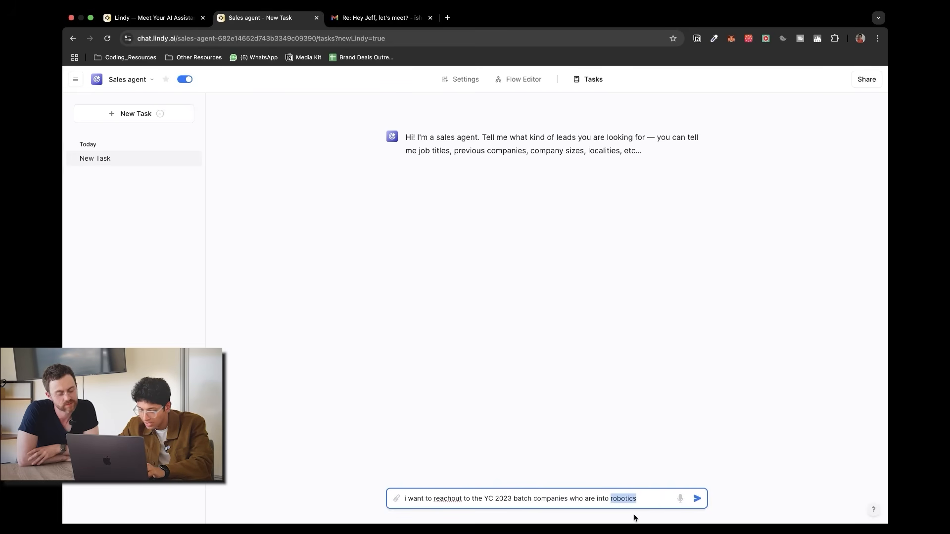
text(marketing)
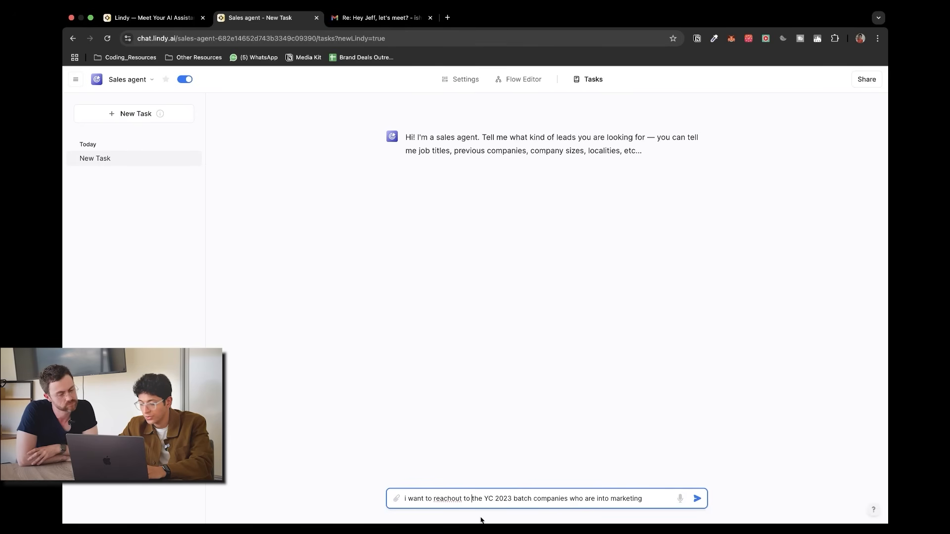
Insert "CMOs of" before "the YC 2023 batch companies" in the drafted message
text(CMO)
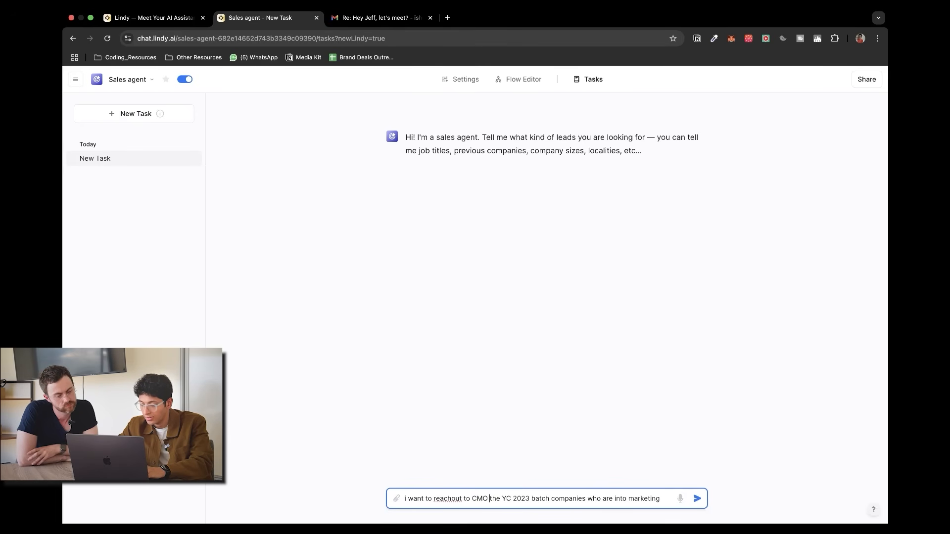
key(BackSpace)
text(s of)
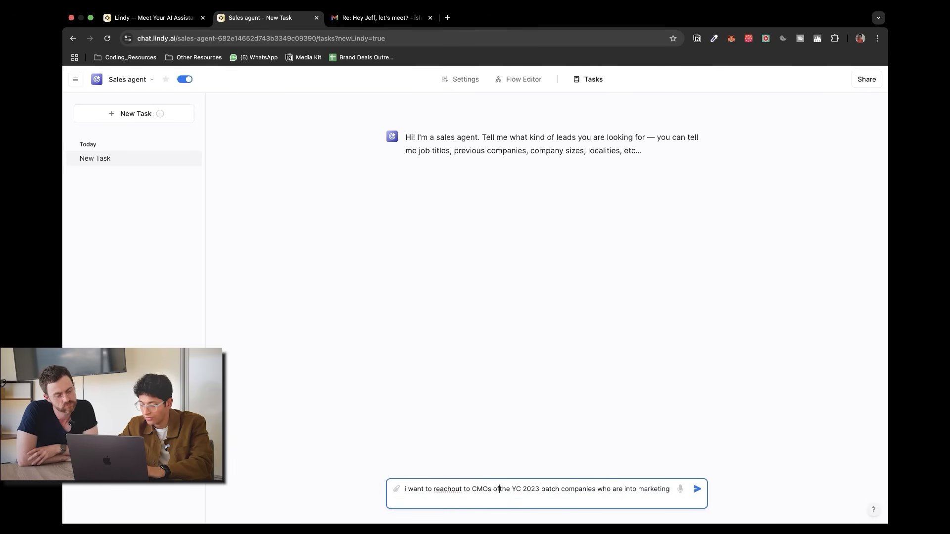
In the drafted message, remove "the" before "YC 2023" and insert "with less than 50 employees" after "companies"
key(BackSpace)
key(BackSpace)
key(BackSpace)
key(BackSpace)
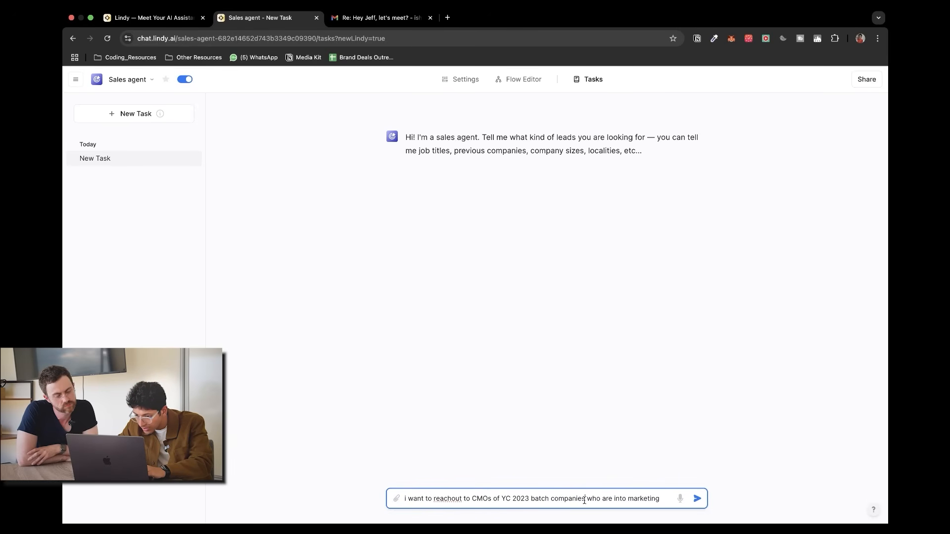
text(with less than)
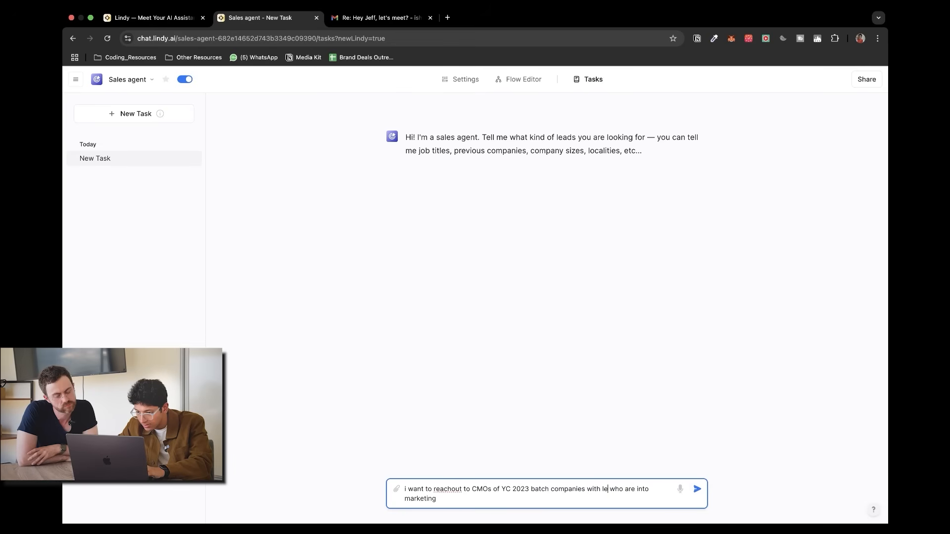
text( 50 emp)
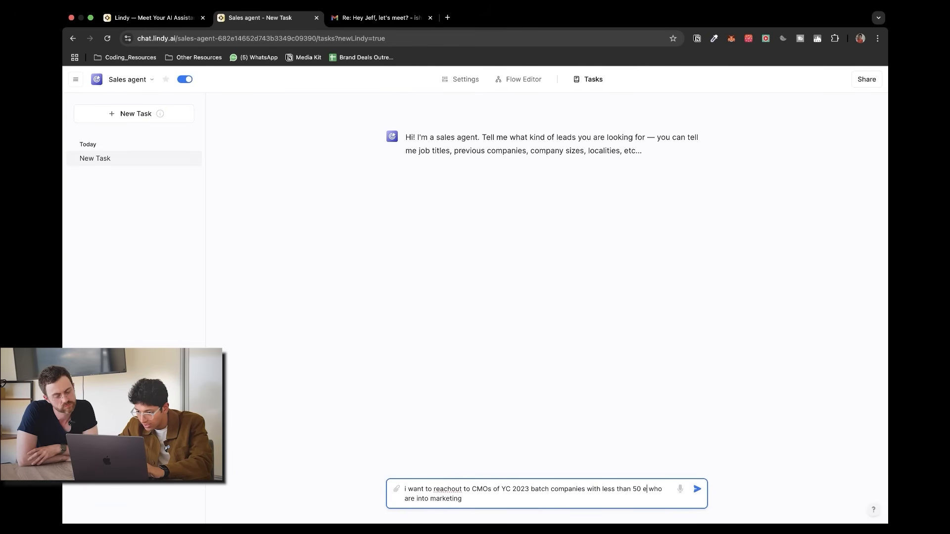
text(loyees)
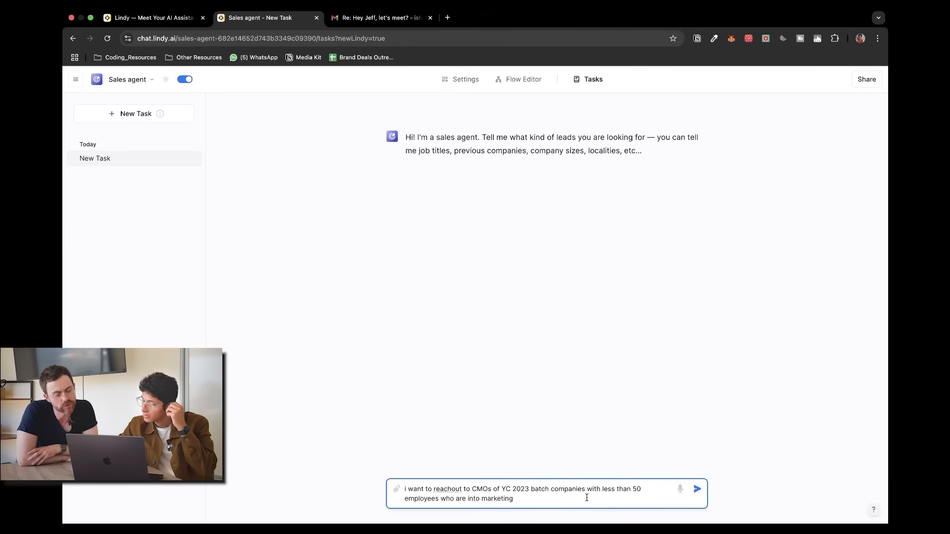
Insert "or Head of Marketing or Director of Growth" after "CMOs" in the drafted message and send it
click(492, 490)
text(or Head of Marketing or)
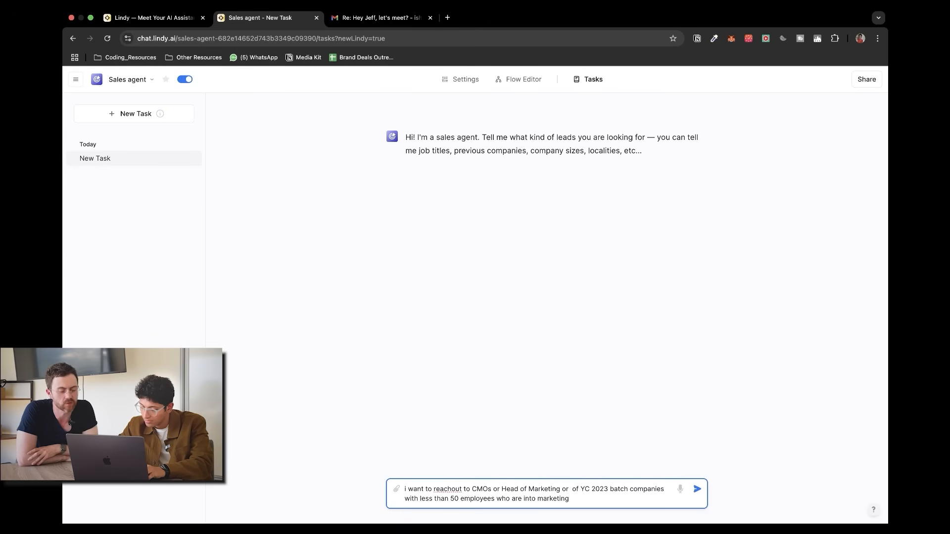
text( Grwoth)
key(BackSpace)
key(BackSpace)
key(BackSpace)
key(BackSpace)
key(BackSpace)
key(BackSpace)
text(Director of Groewth)
key(BackSpace)
key(BackSpace)
key(BackSpace)
key(BackSpace)
key(BackSpace)
text(owth)
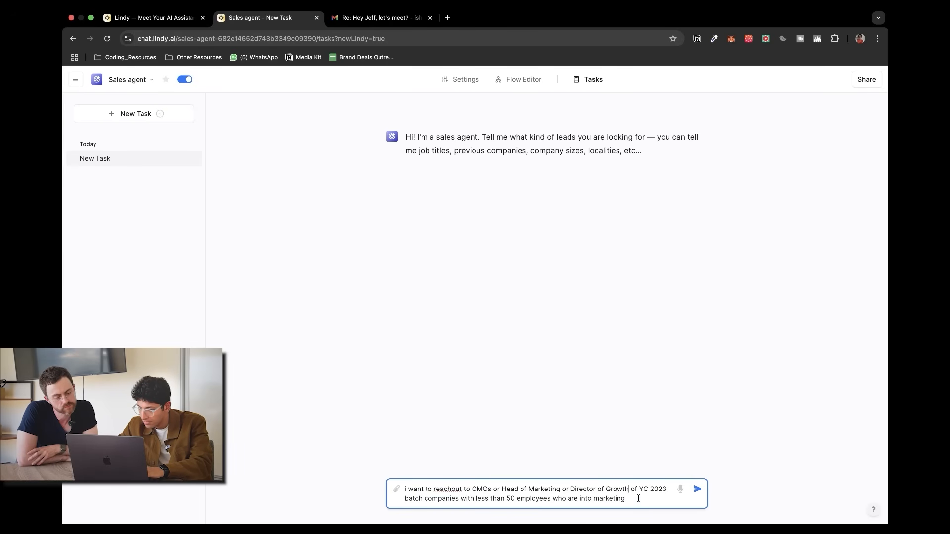
click(697, 489)
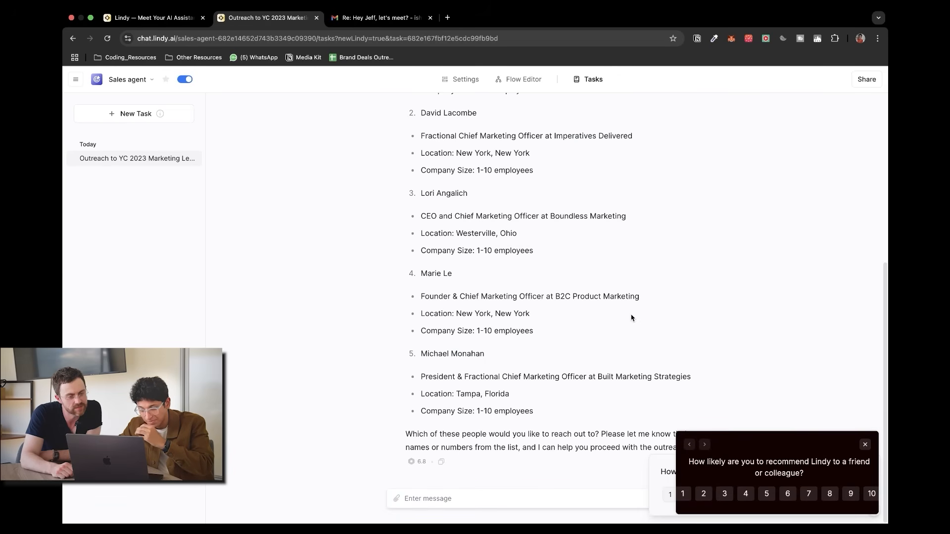
Review the returned leads, send the follow-up "keep the location restricted to SF, California" and dismiss the recommendation surveys
scroll(631, 318, up, 5)
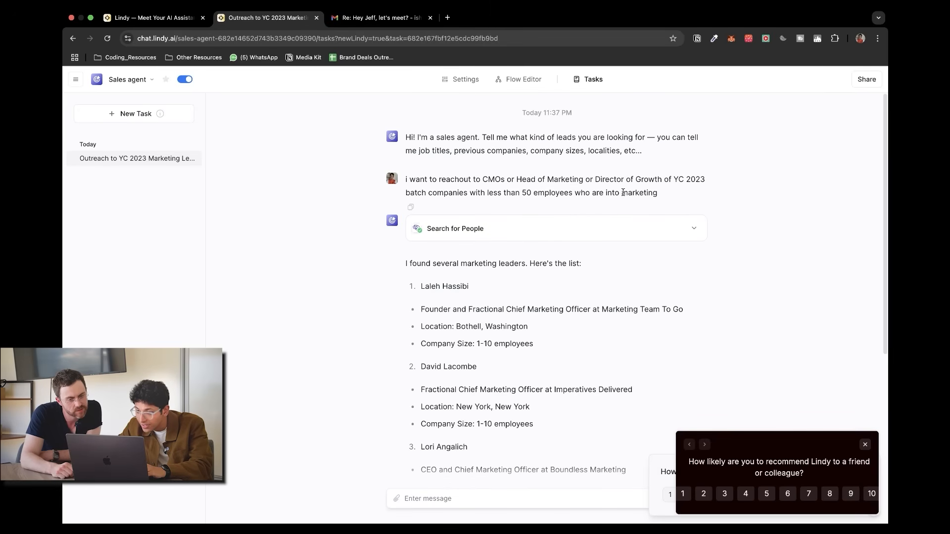
scroll(633, 226, down, 10)
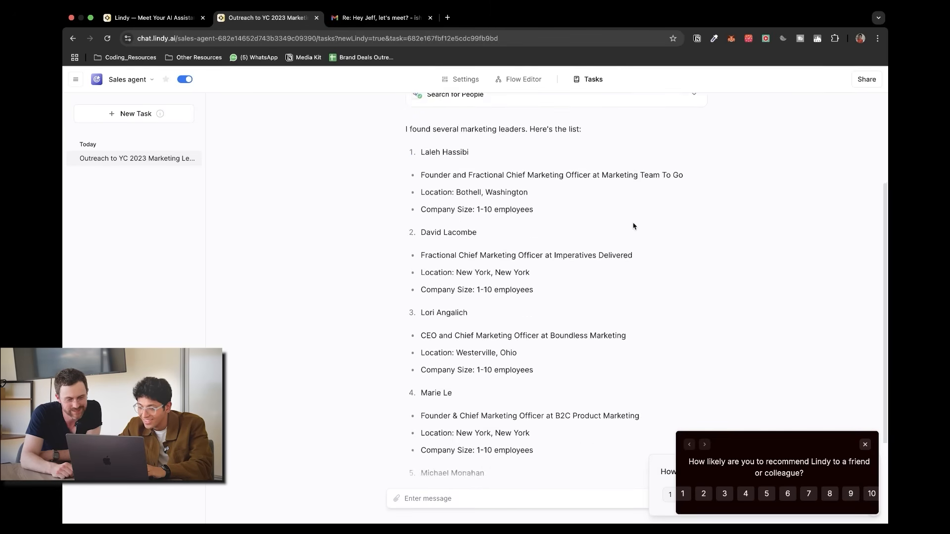
scroll(633, 226, up, 10)
scroll(633, 226, down, 10)
click(481, 499)
text(keep the lpc)
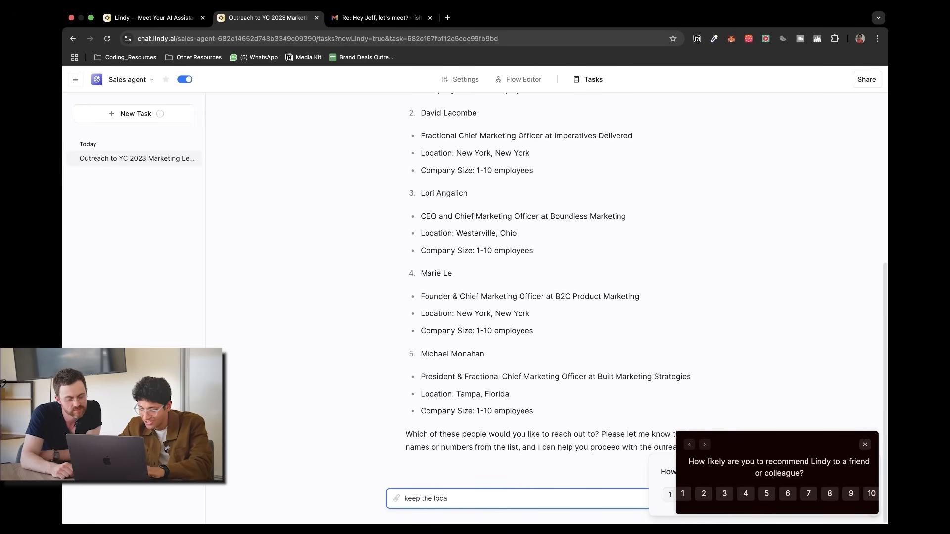
text(ted to SF)
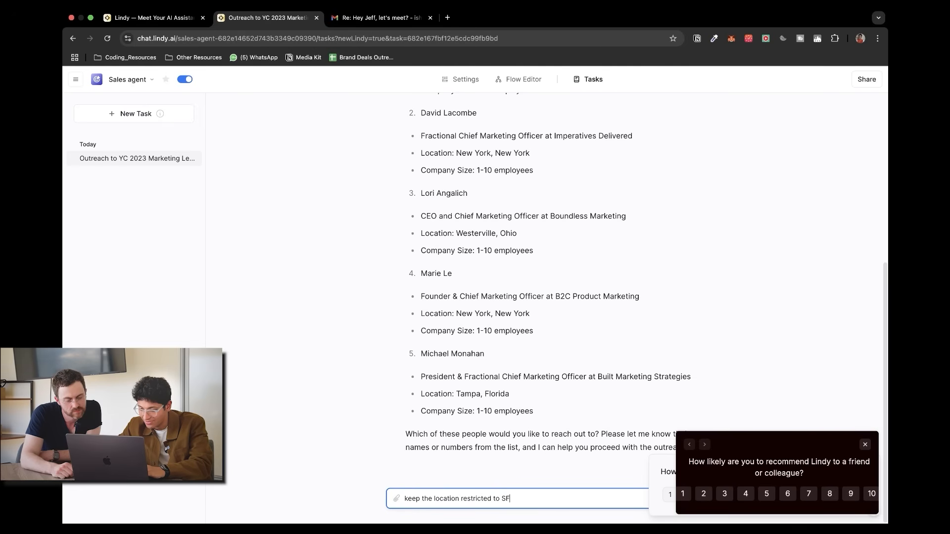
text(, California)
key(Return)
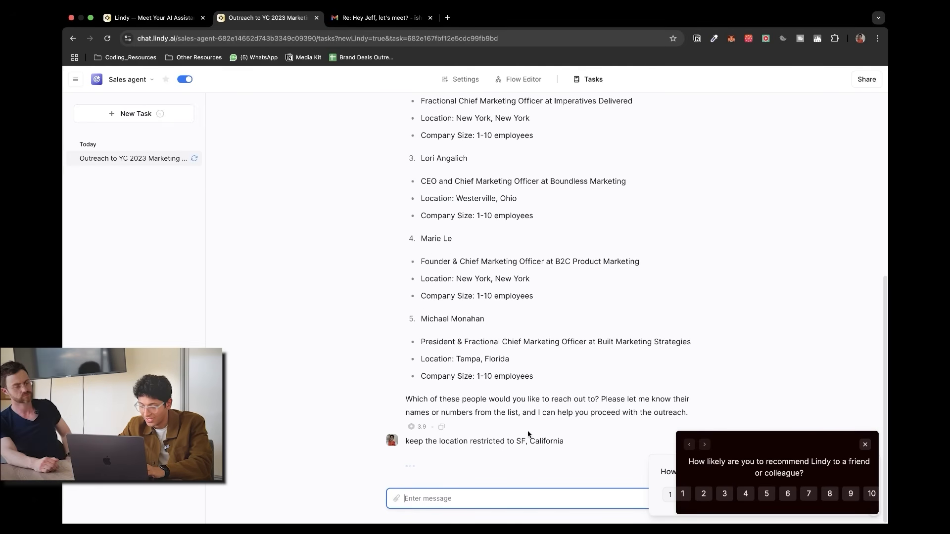
click(867, 447)
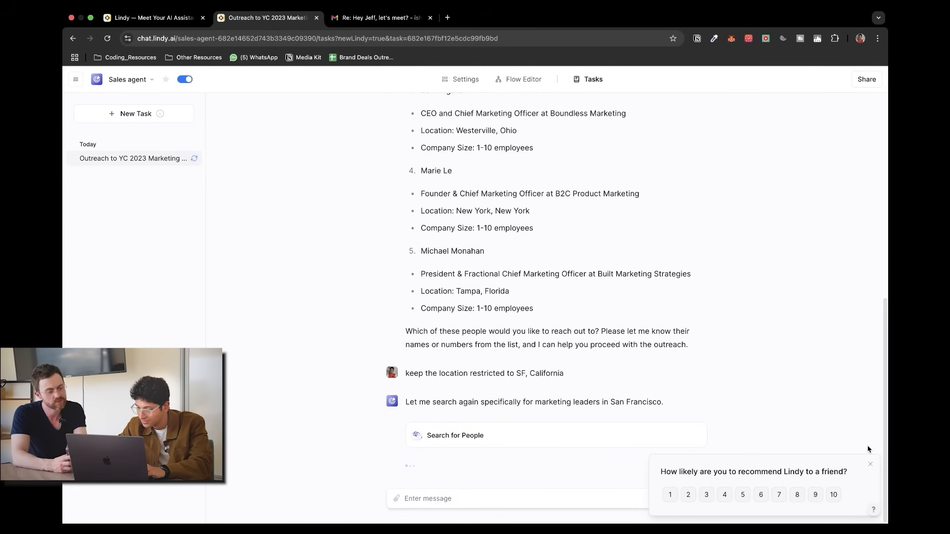
click(869, 466)
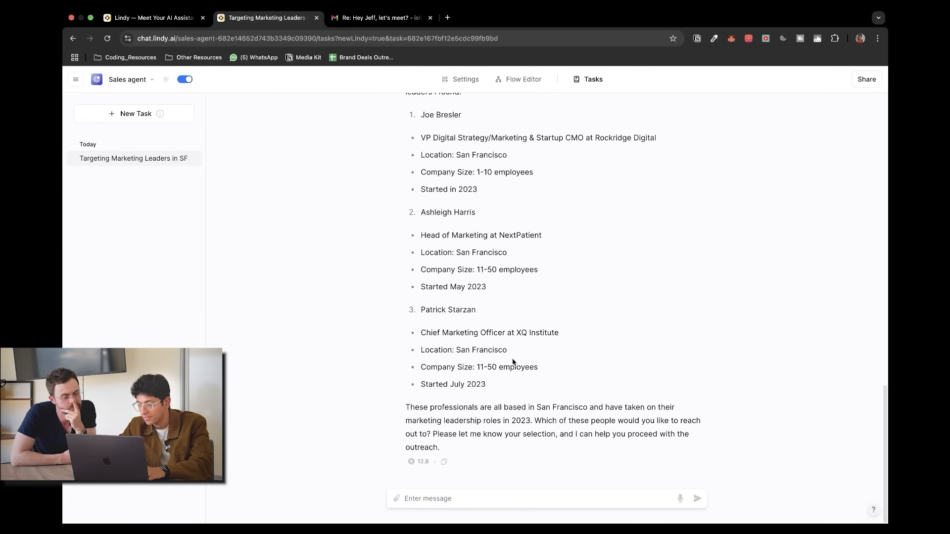
Reply to the agent with "yes, perfect, reachout to all of them."
click(522, 498)
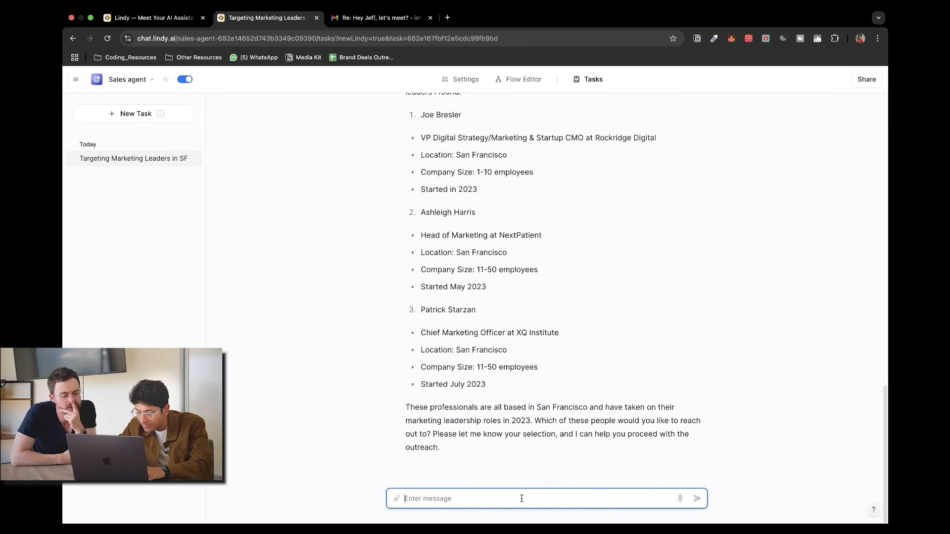
text(yes, perf)
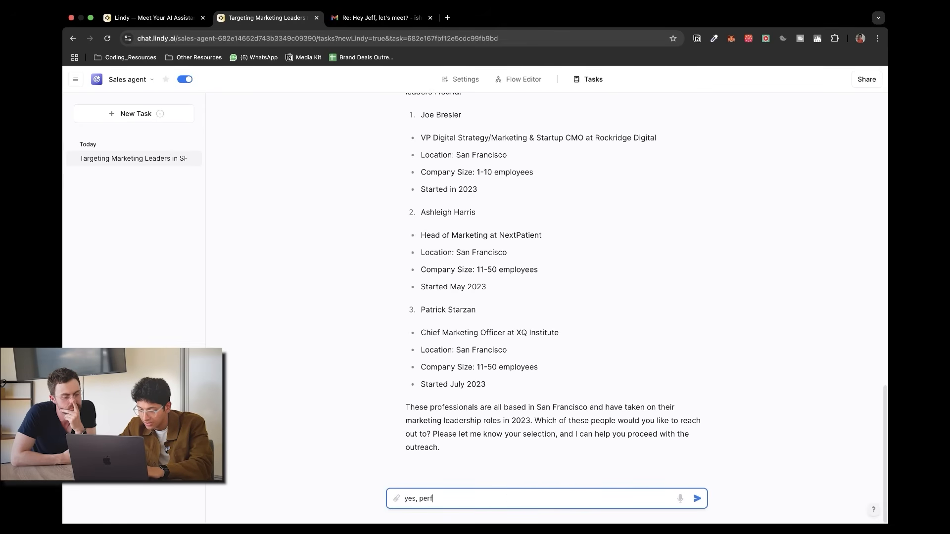
text(ect, reachtoiu)
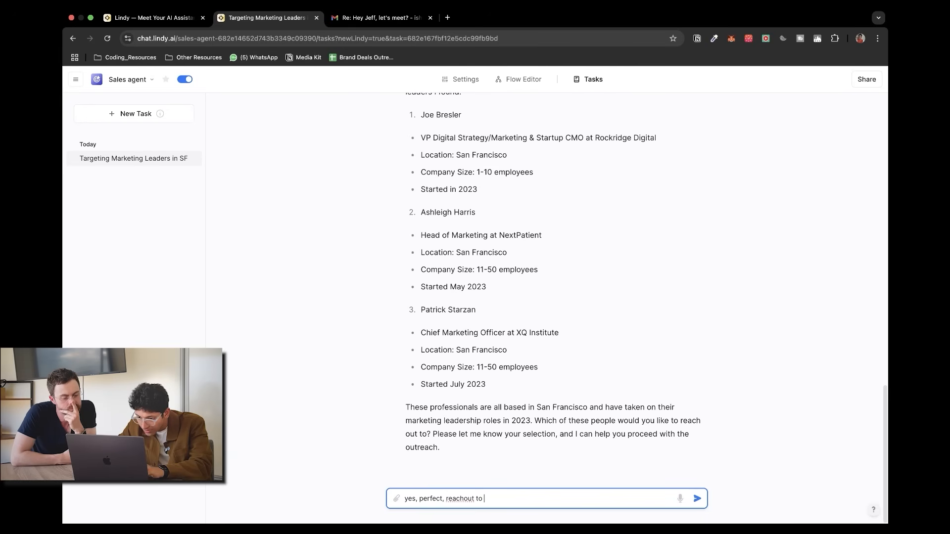
text(.)
key(Return)
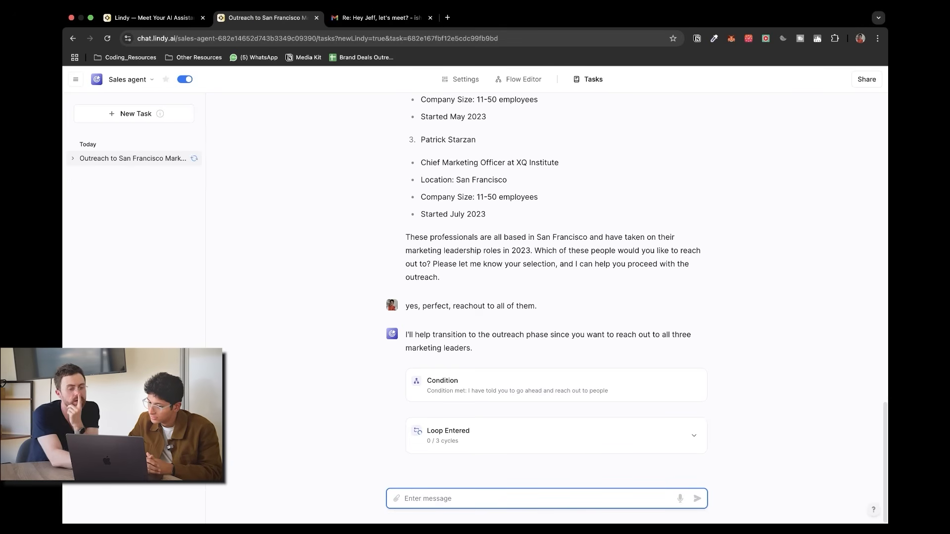
Examine the models available for the flow's first AI Agent step, leaving its model selection as it is
click(523, 81)
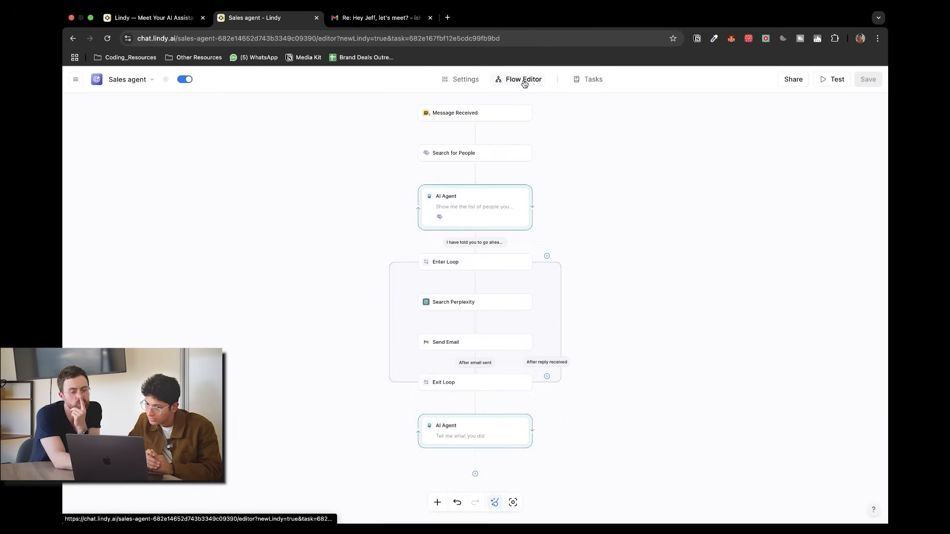
click(473, 194)
click(761, 241)
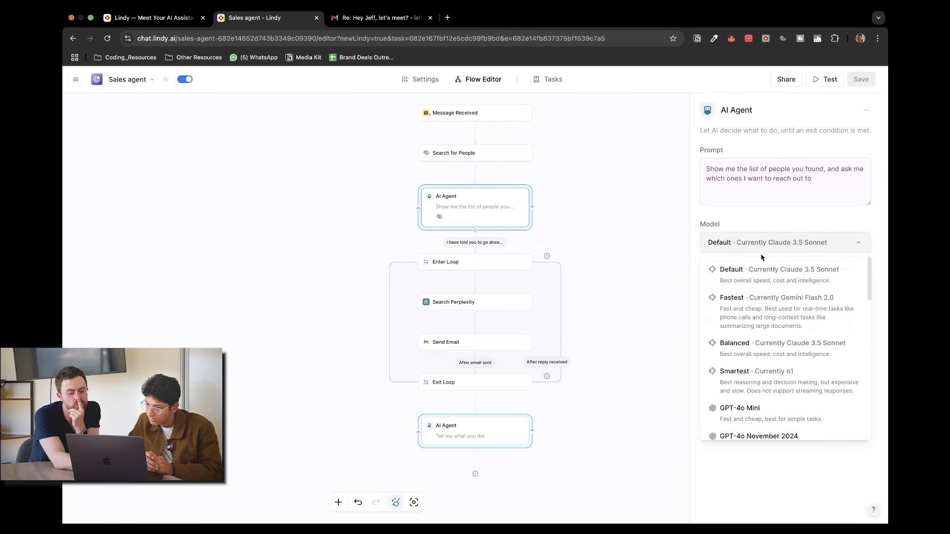
scroll(766, 307, down, 10)
scroll(766, 310, down, 8)
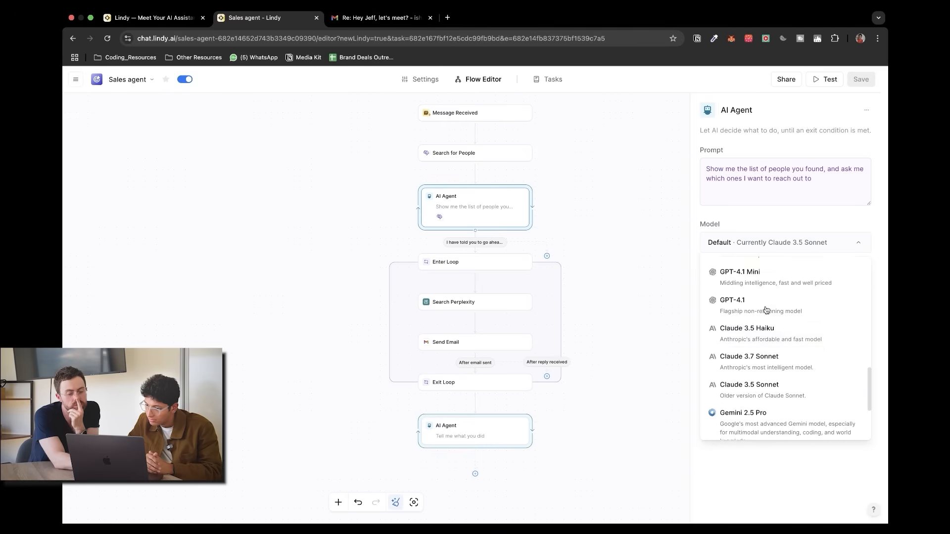
scroll(766, 310, up, 15)
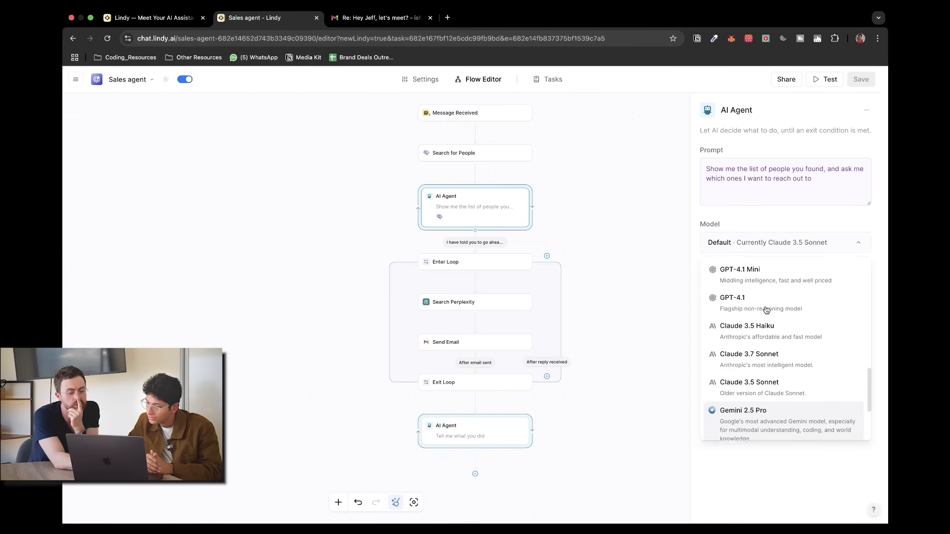
scroll(766, 310, up, 3)
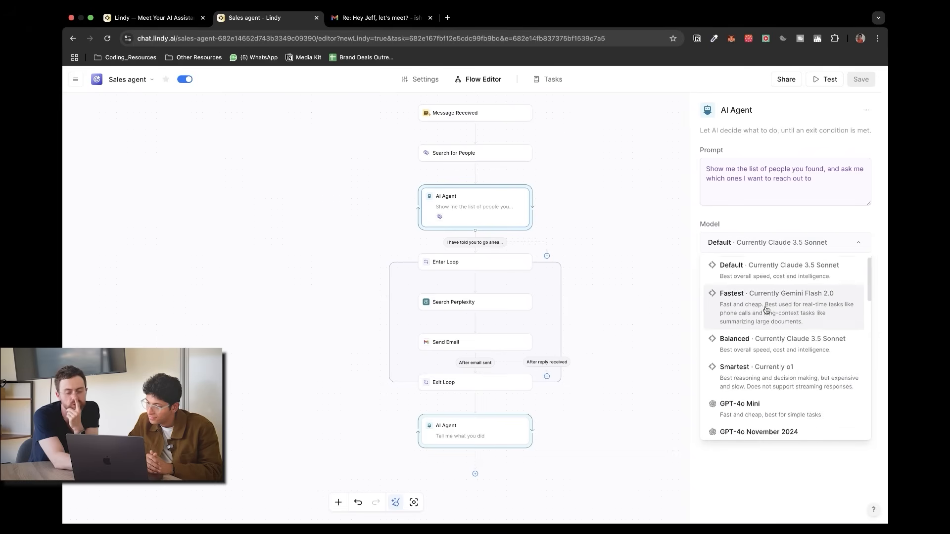
click(752, 227)
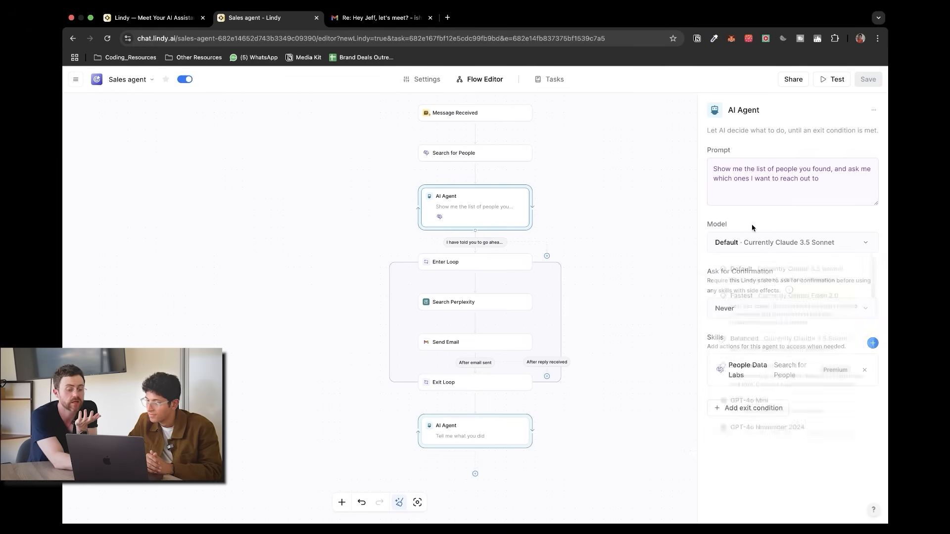
Return to the running outreach task, expand its subtasks and open the email drafted for the Rockridge Digital lead
click(561, 83)
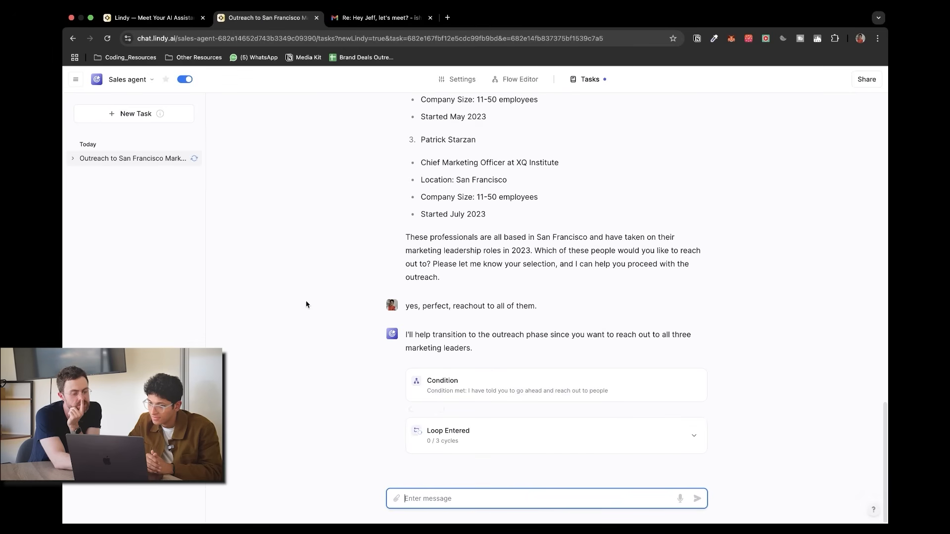
click(85, 158)
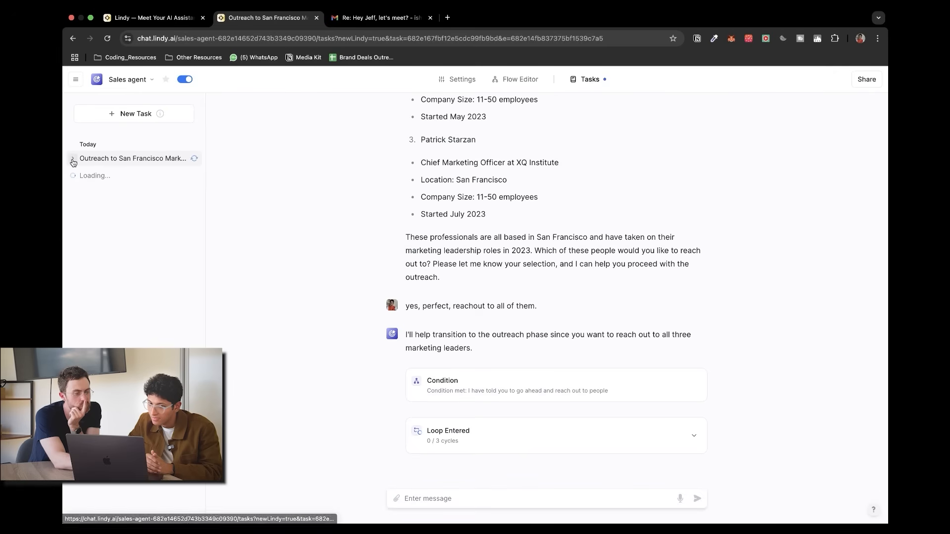
click(109, 176)
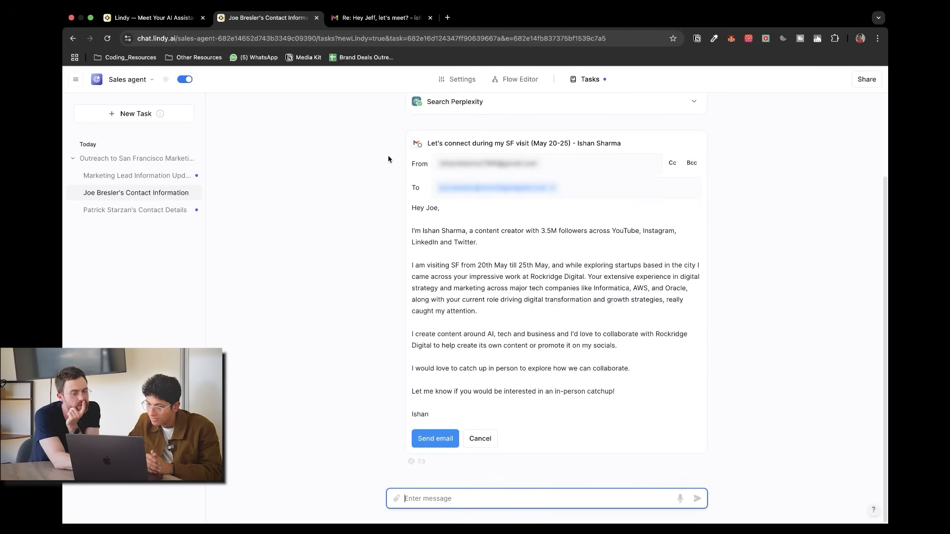
Open the Marketing Lead Information Update subtask and examine the personalised NextPatient paragraph in its drafted email
click(101, 176)
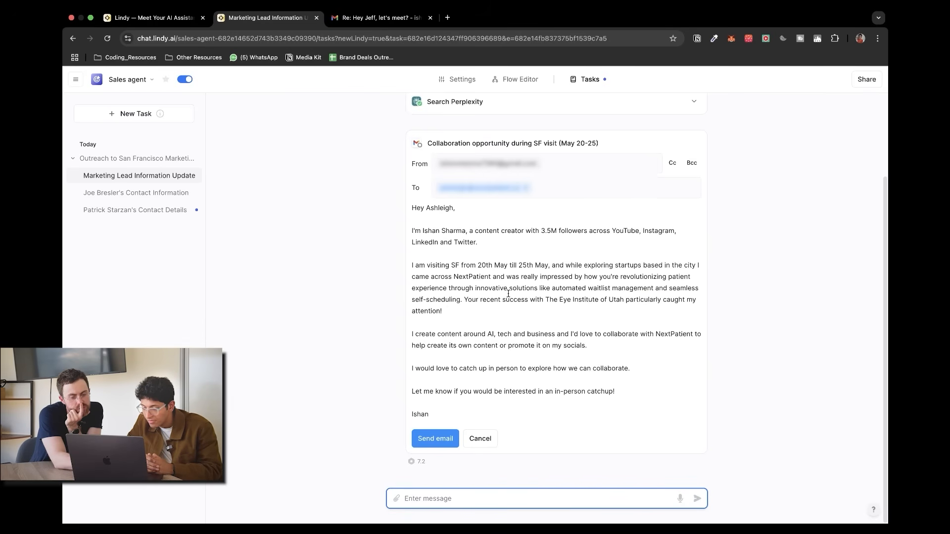
drag(536, 309, 462, 279)
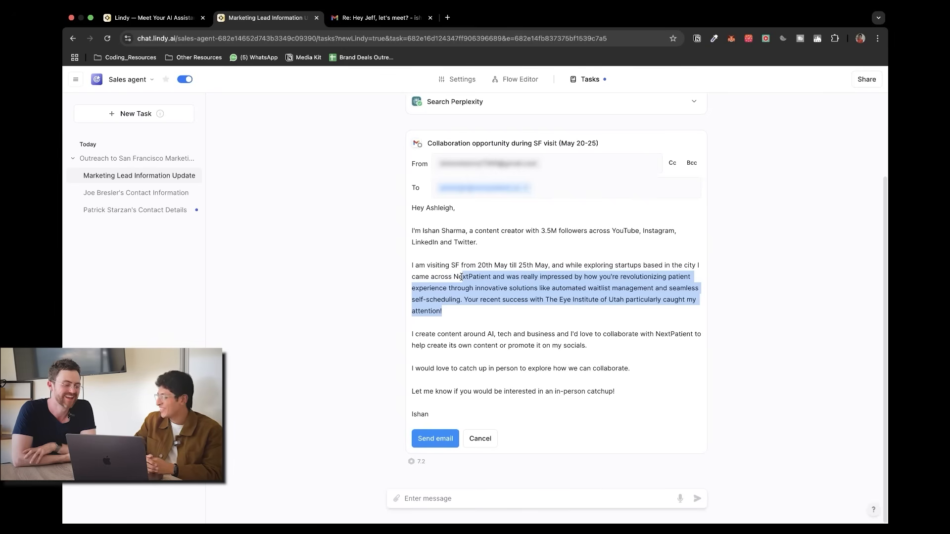
scroll(462, 277, up, 5)
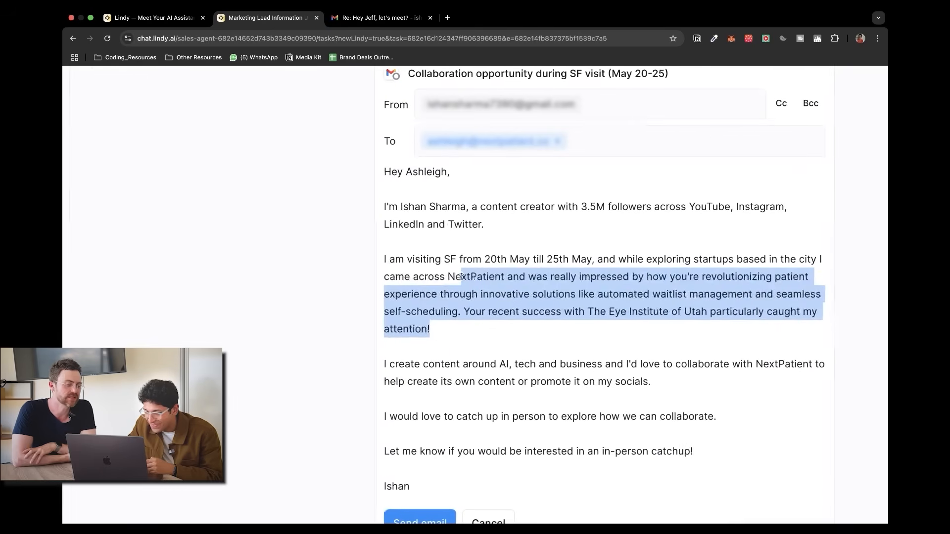
scroll(462, 277, right, 2)
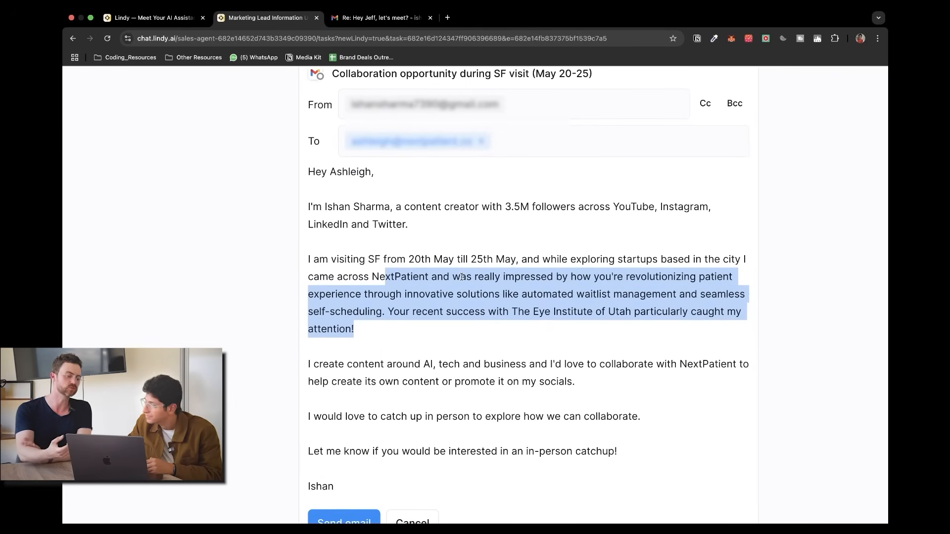
scroll(462, 277, down, 5)
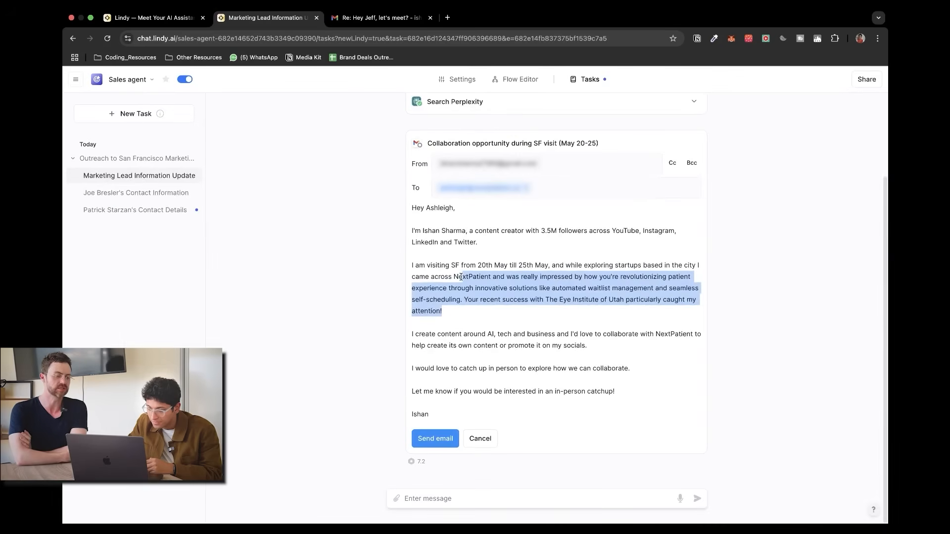
click(496, 335)
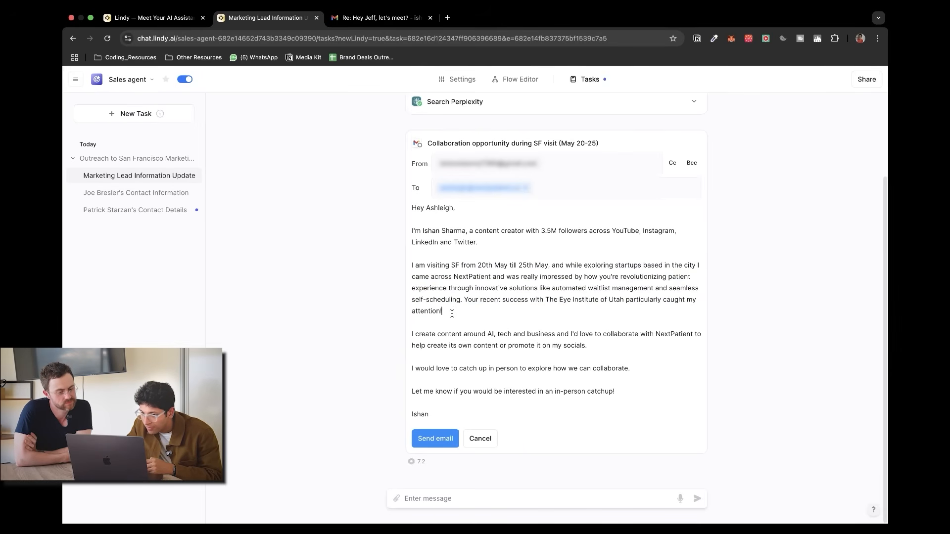
drag(452, 312, 512, 279)
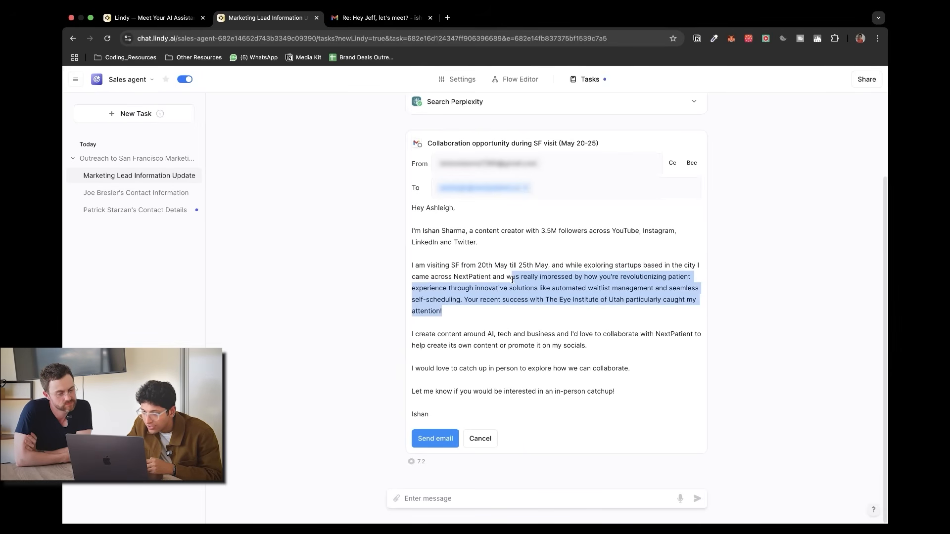
click(512, 279)
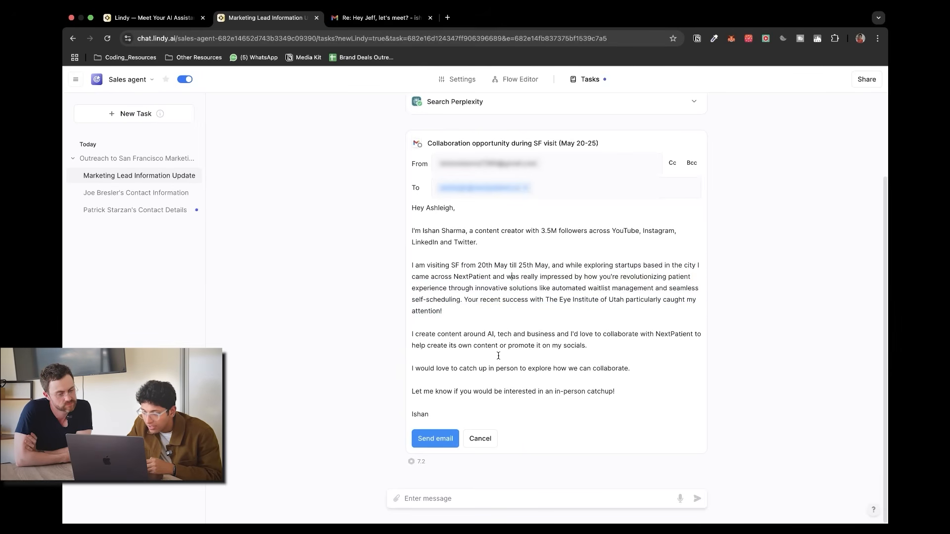
Send the drafted outreach emails for the NextPatient and XQ Institute leads, reviewing the Rockridge Digital draft in between
click(436, 442)
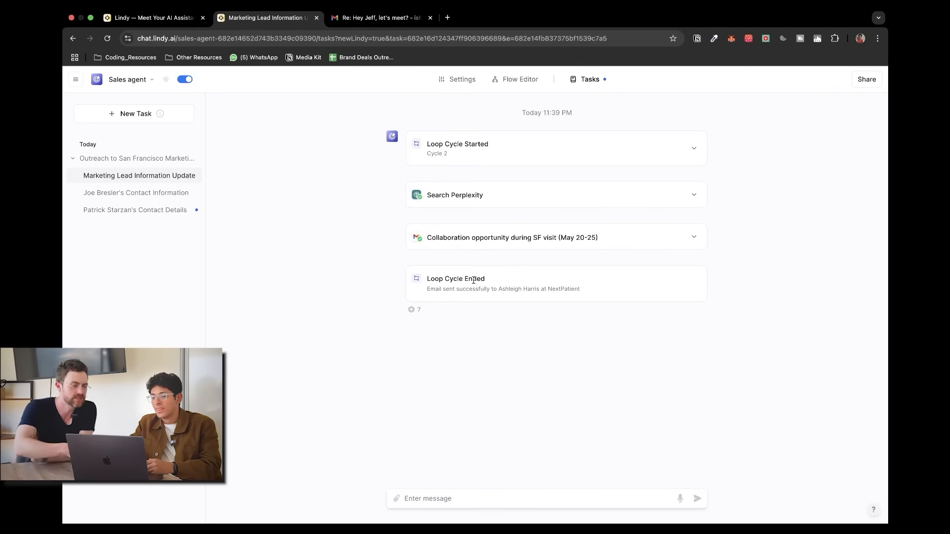
click(139, 193)
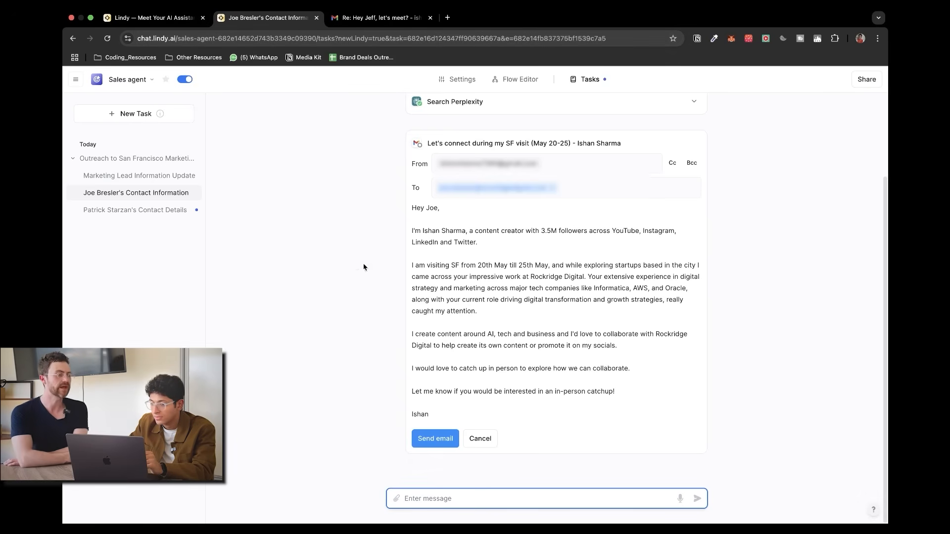
click(140, 176)
click(139, 194)
click(138, 212)
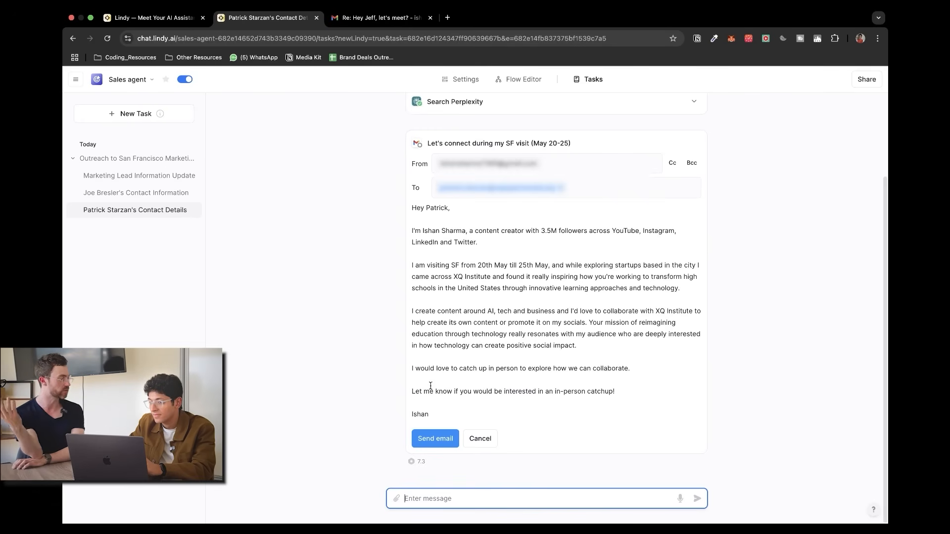
click(435, 439)
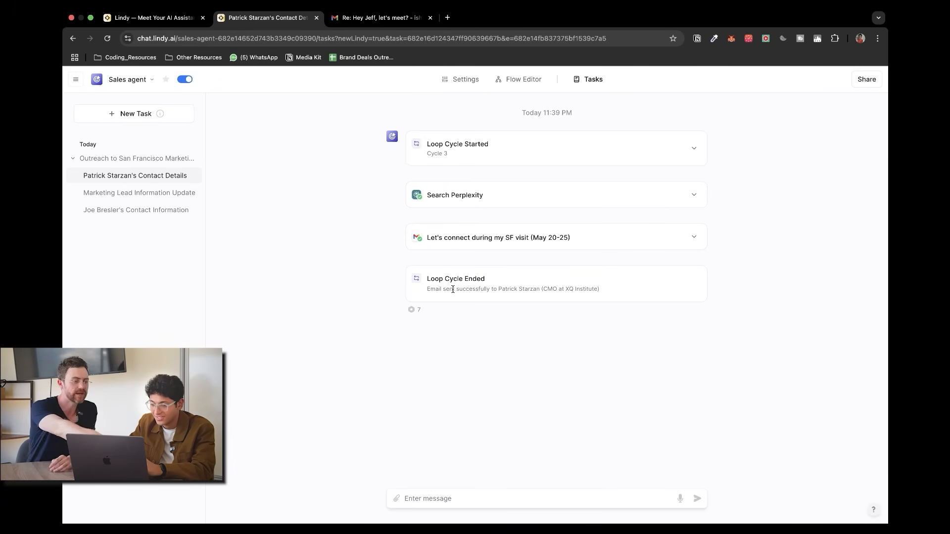
Examine the loop's cycles in the parent San Francisco outreach task and open its Marketing Lead Information Update subtask
click(128, 158)
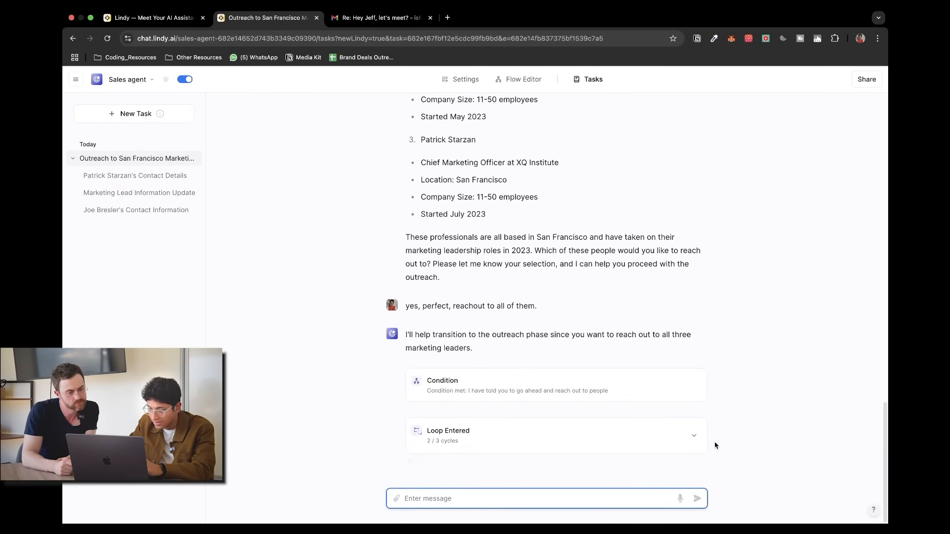
click(693, 436)
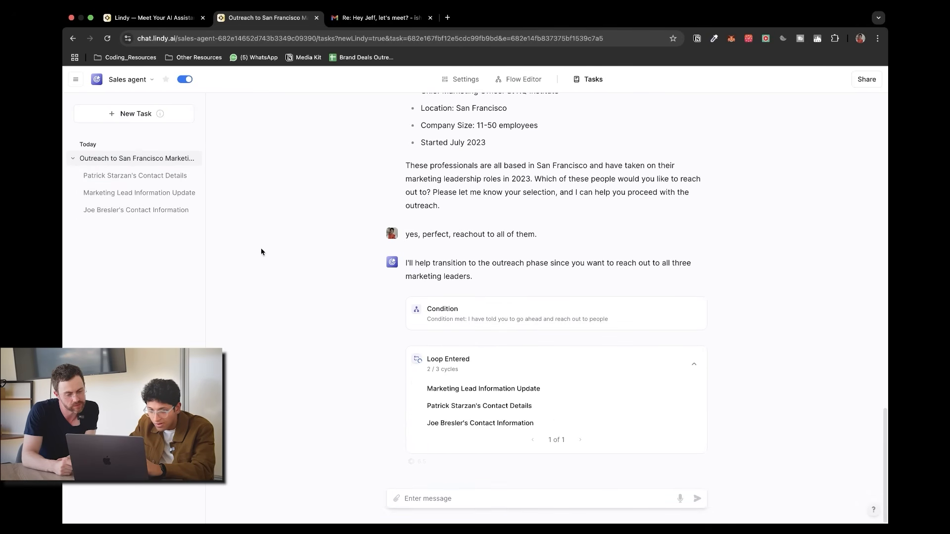
click(139, 195)
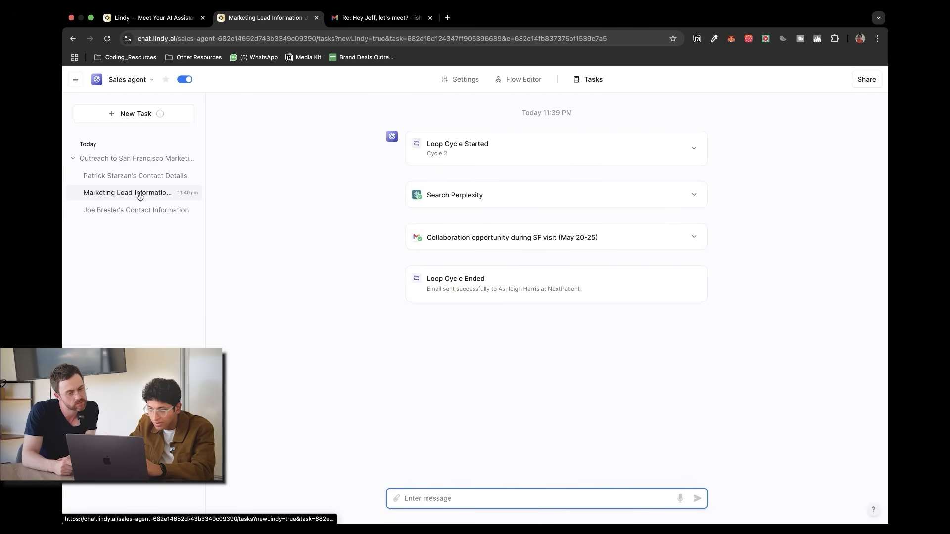
click(137, 157)
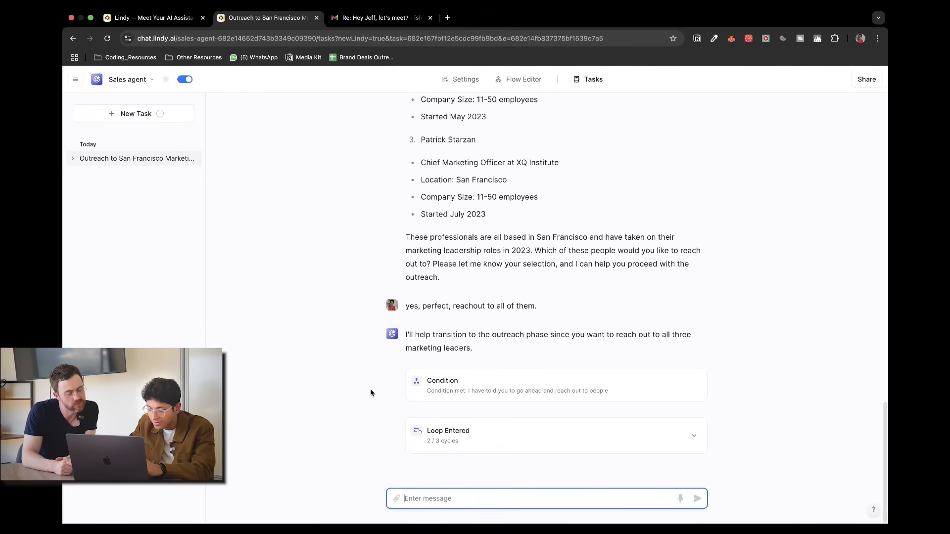
click(356, 381)
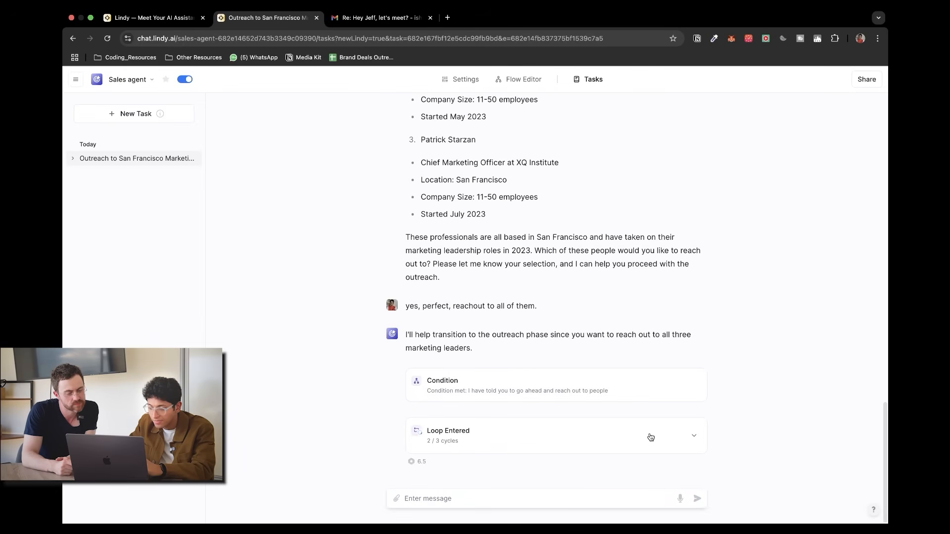
click(685, 439)
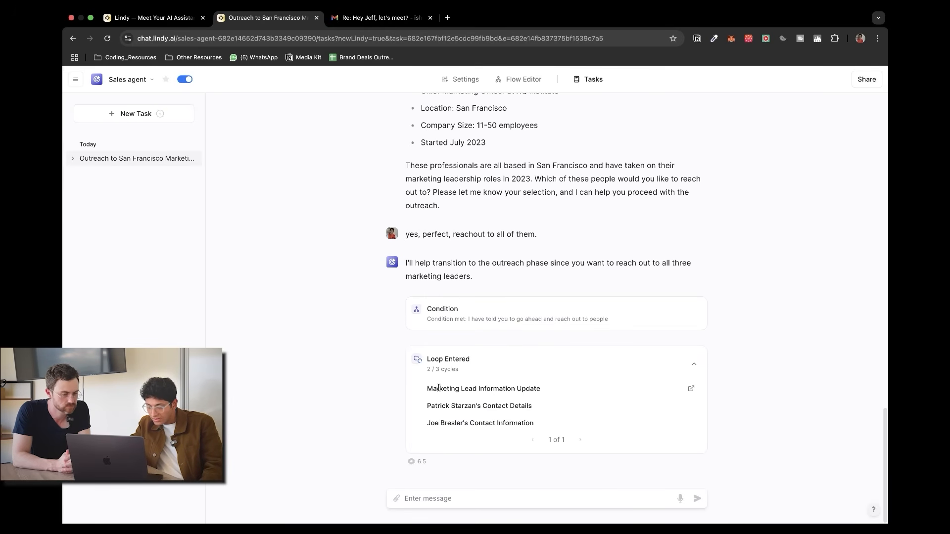
drag(428, 389, 543, 390)
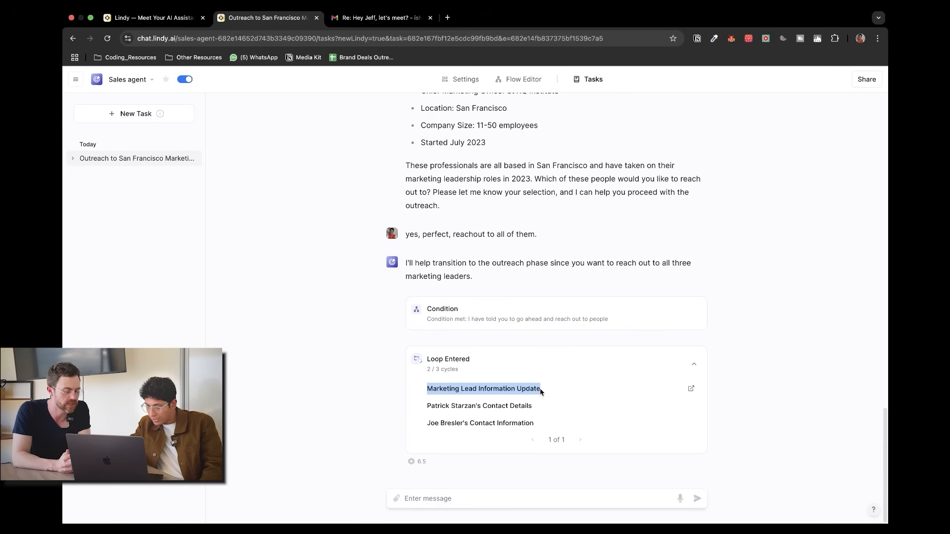
click(500, 390)
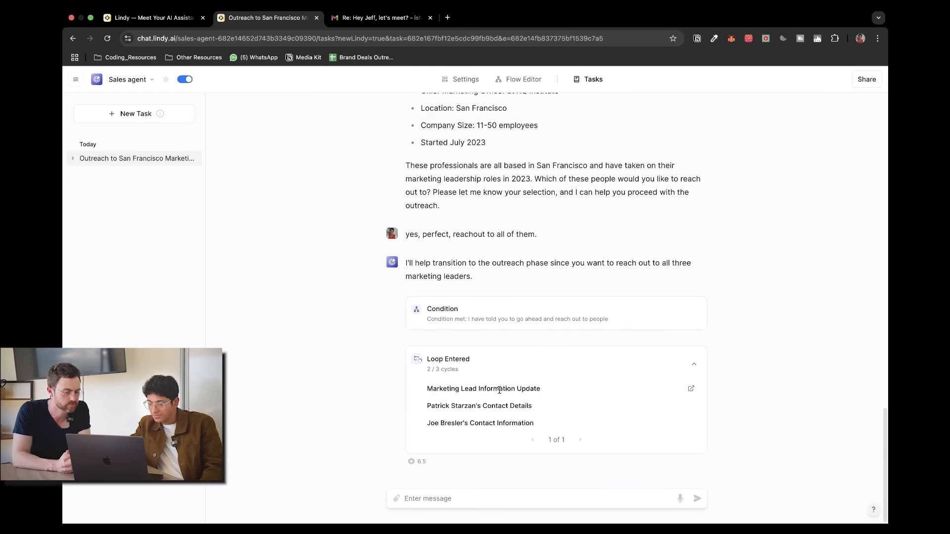
click(691, 389)
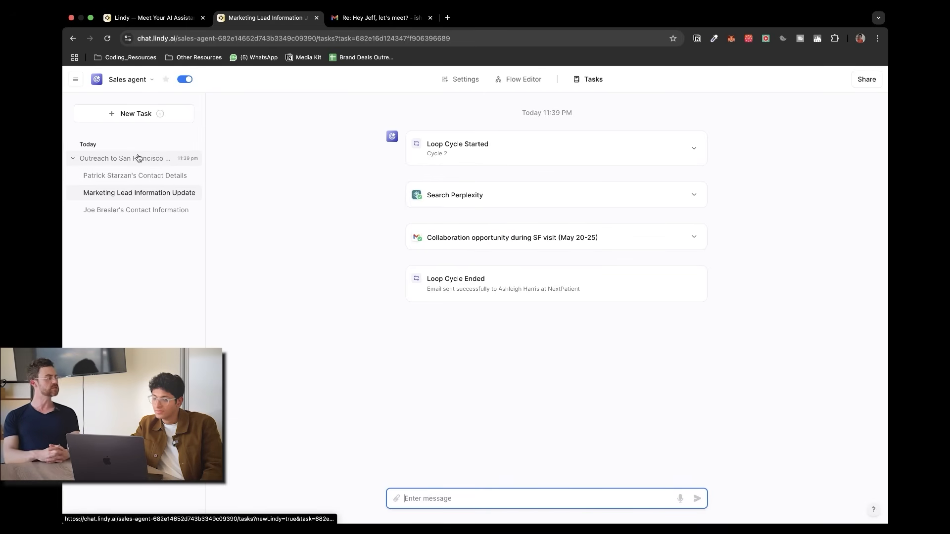
click(74, 158)
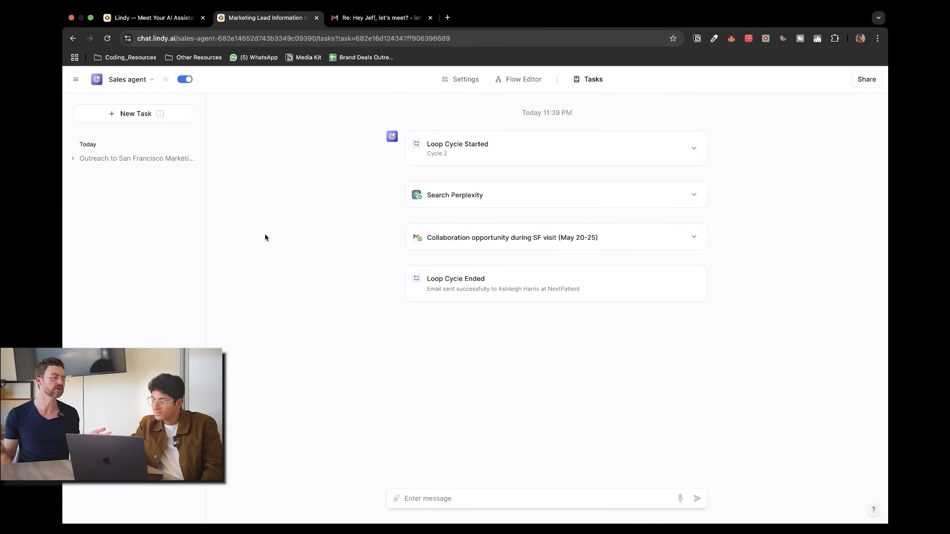
View the Sales agent flow, then examine the Meeting Prep Assistant's Calendar Event Started trigger and External meeting? condition
click(517, 81)
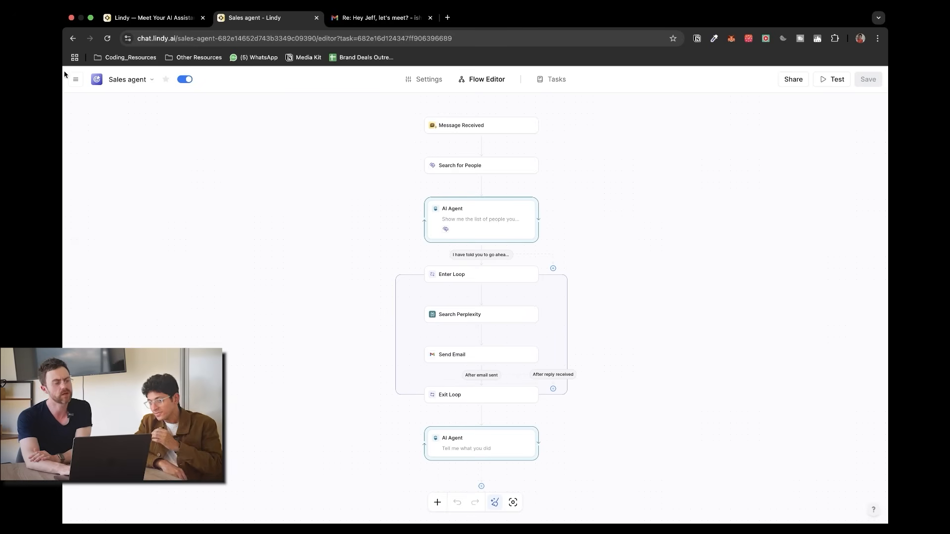
click(76, 79)
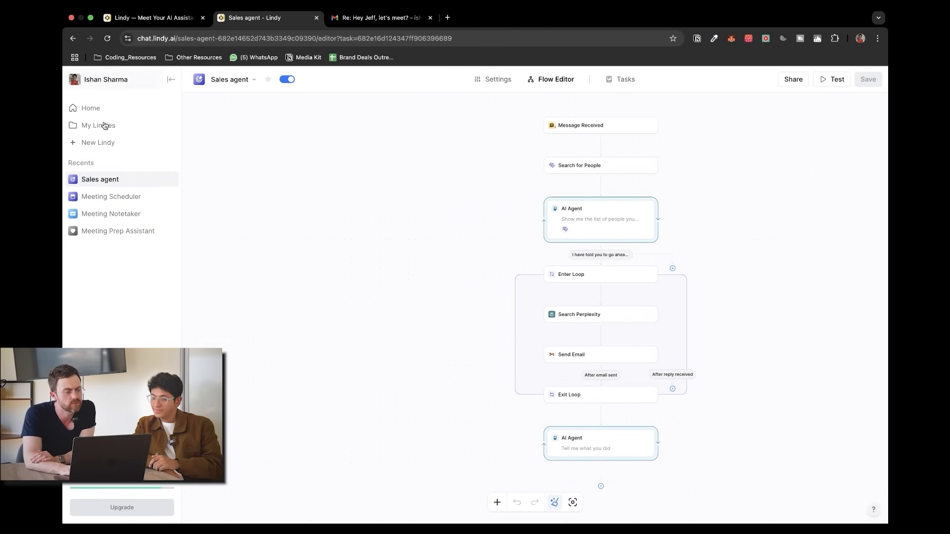
click(128, 233)
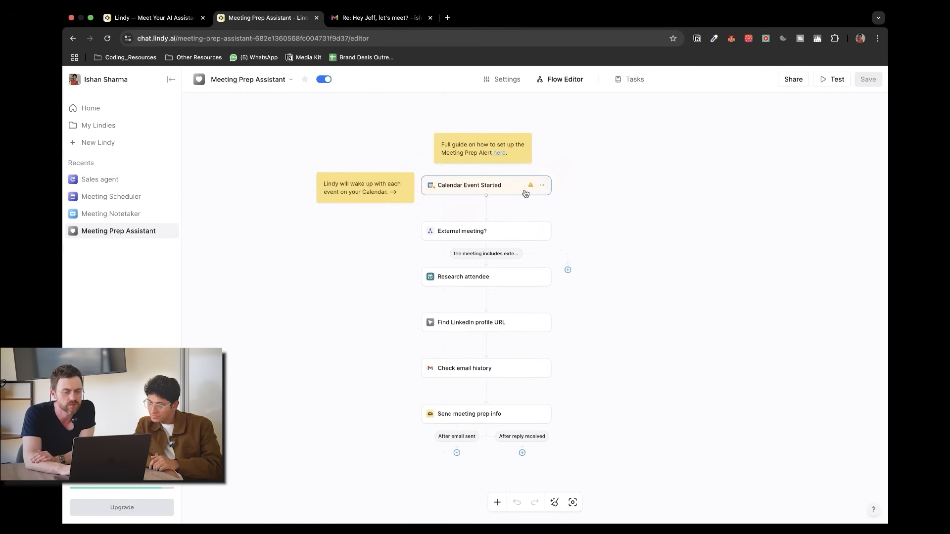
click(535, 193)
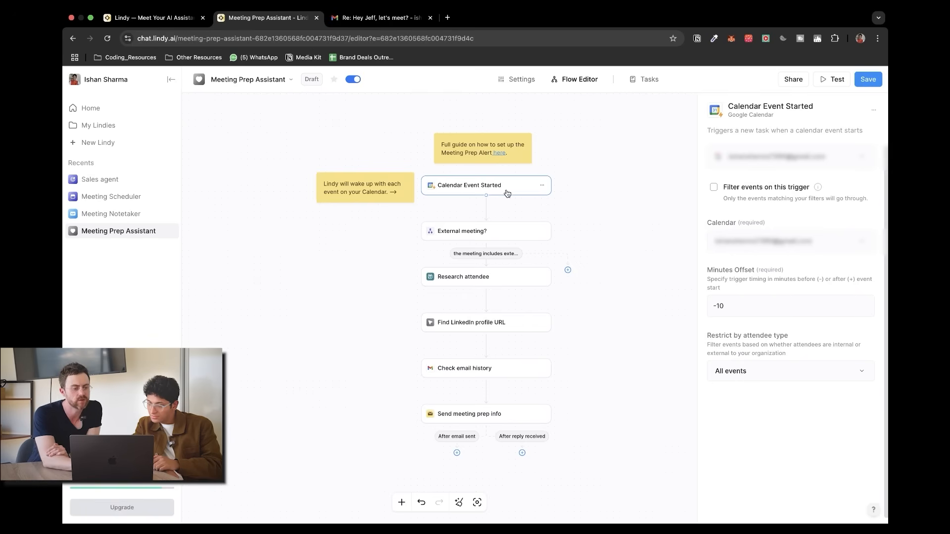
click(494, 233)
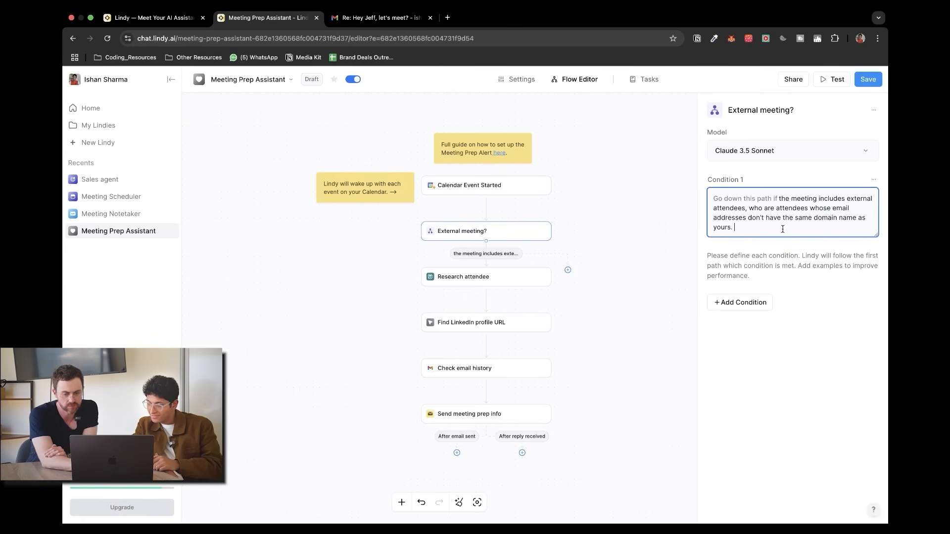
drag(783, 229, 781, 185)
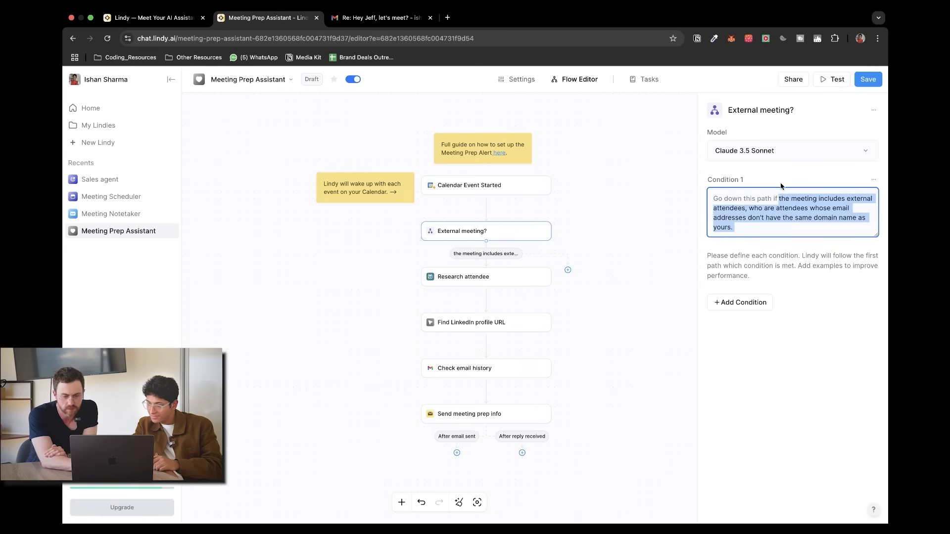
Examine the settings of the Research attendee, Find LinkedIn profile URL, Check email history and Send meeting prep info steps
click(472, 282)
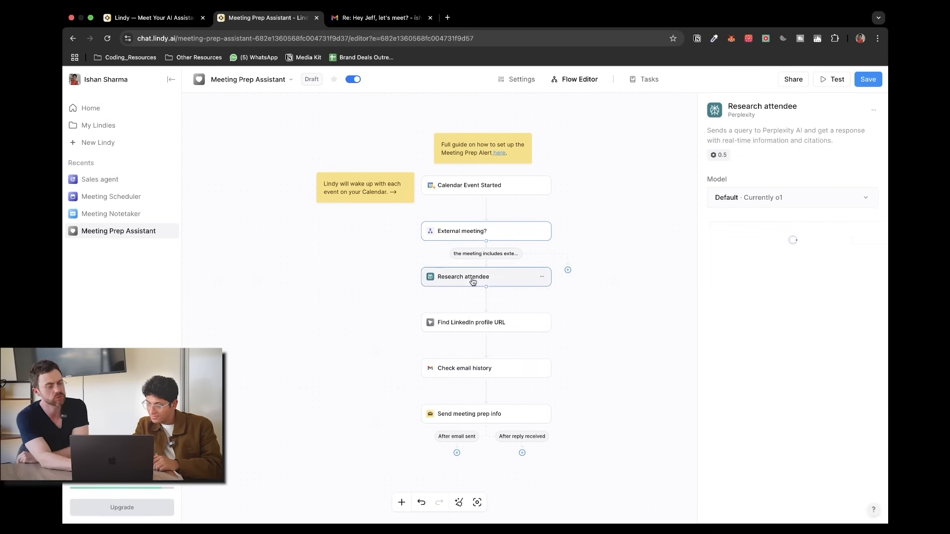
click(491, 328)
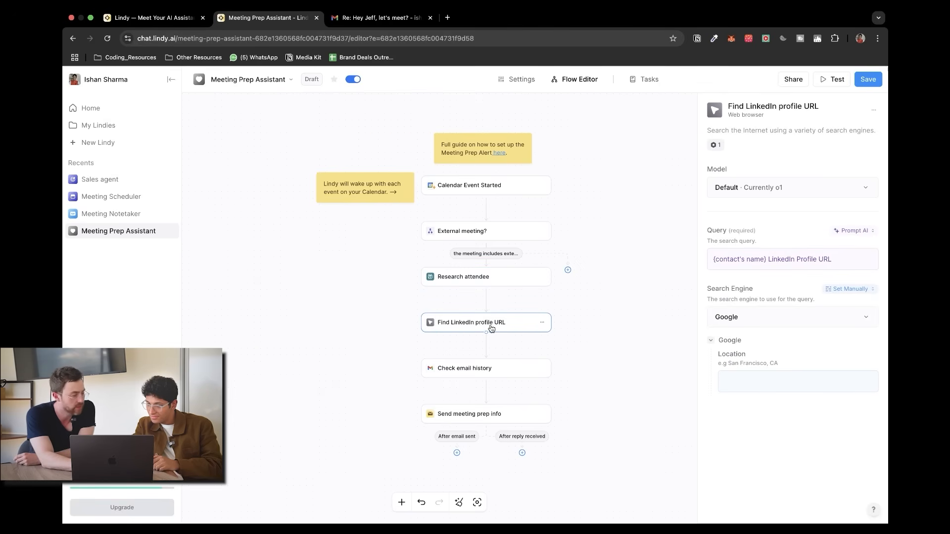
click(486, 366)
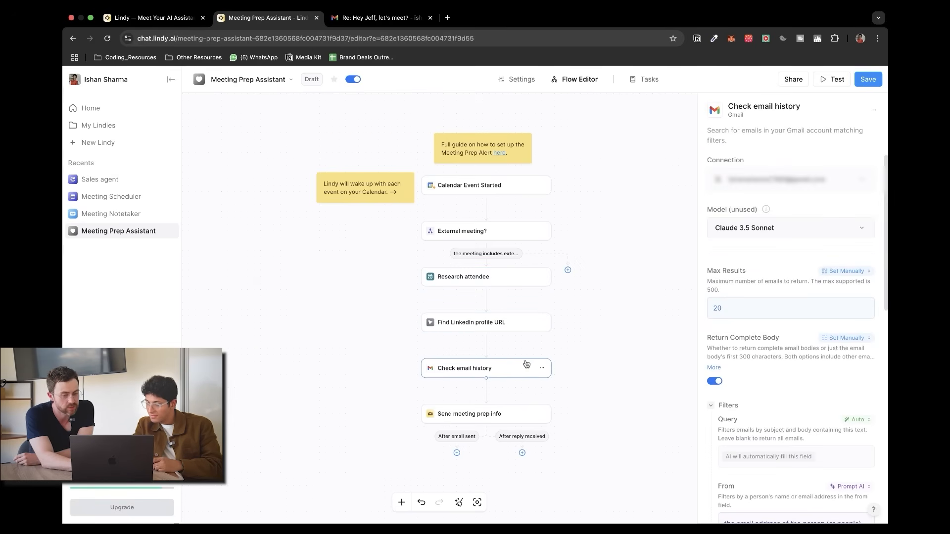
click(475, 415)
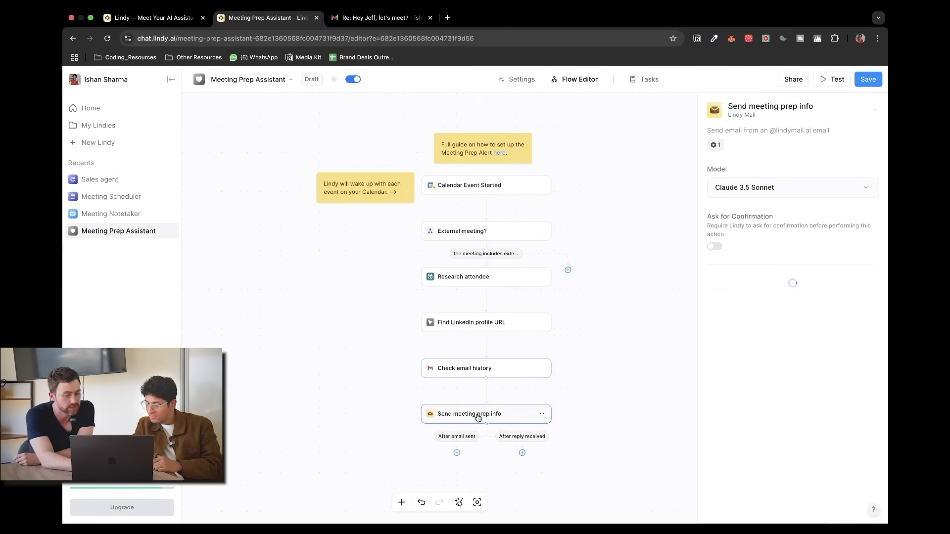
scroll(774, 381, down, 6)
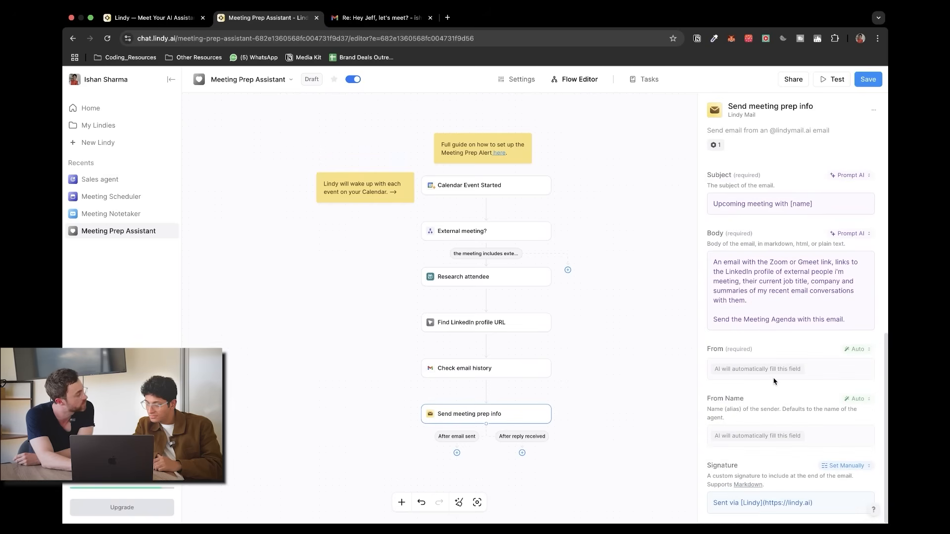
click(588, 329)
scroll(643, 265, down, 2)
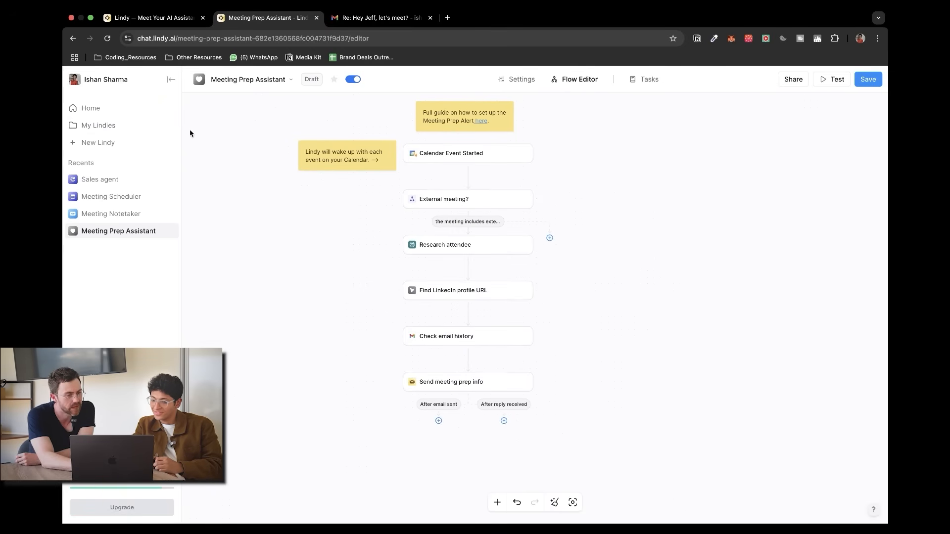
Leave the Meeting Prep Assistant and examine the steps of the Meeting Notetaker's flow
click(99, 125)
click(517, 314)
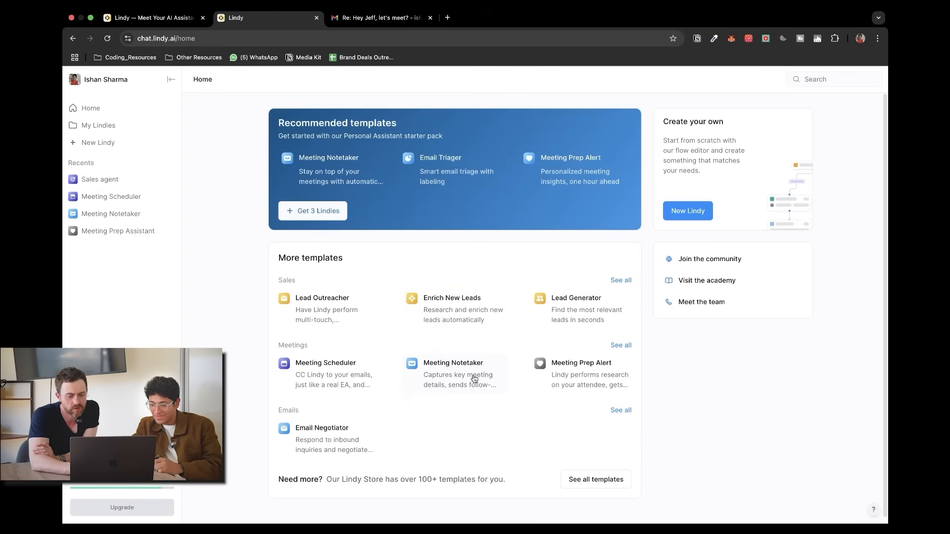
drag(124, 231, 106, 215)
click(108, 214)
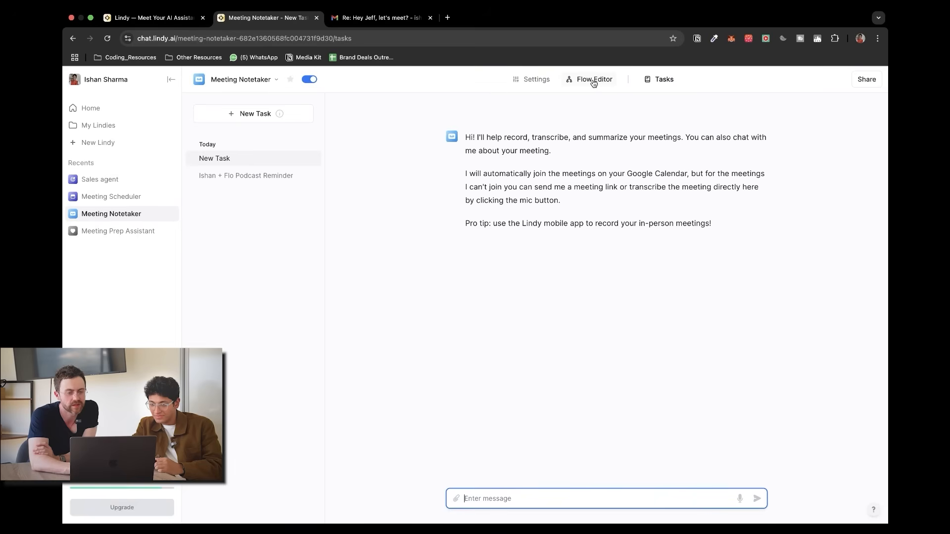
click(594, 82)
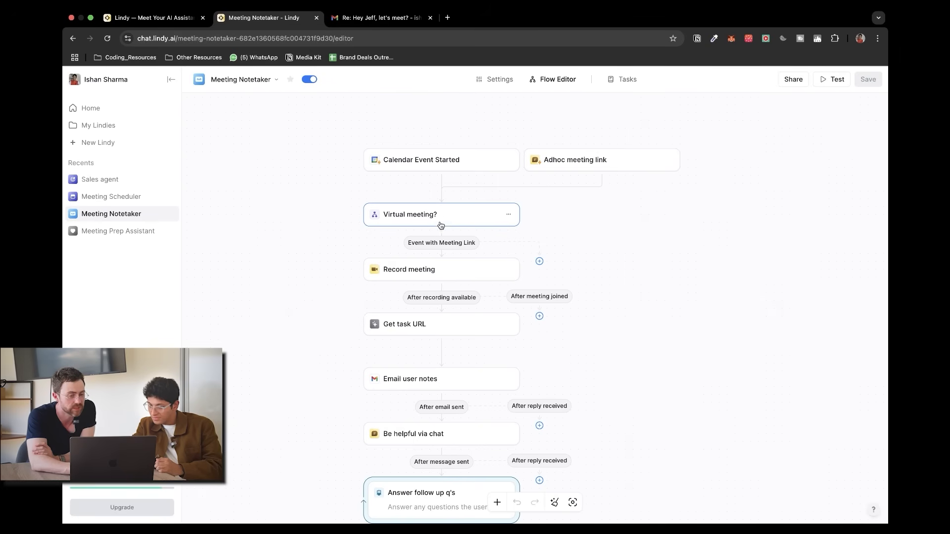
scroll(419, 271, down, 3)
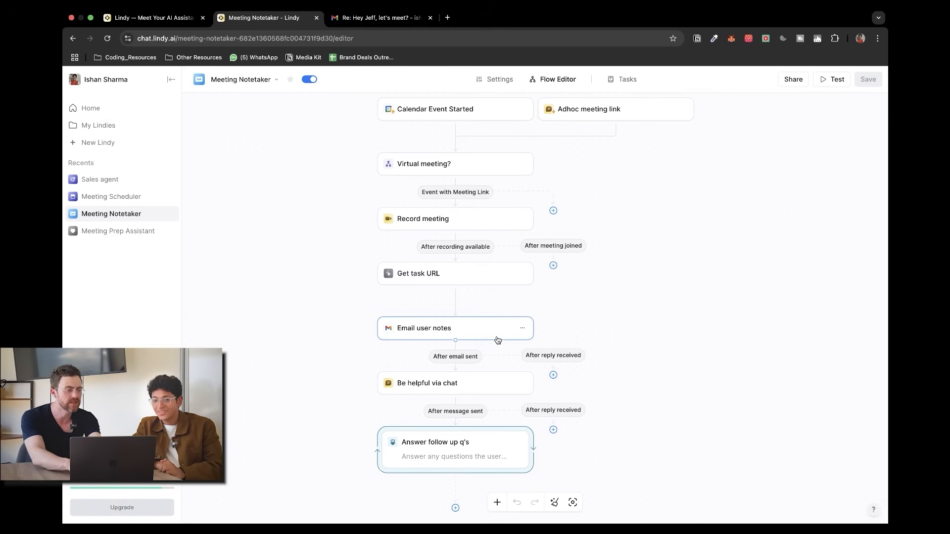
Create a new blank Lindy and set its trigger to Gmail's Email Received
click(89, 150)
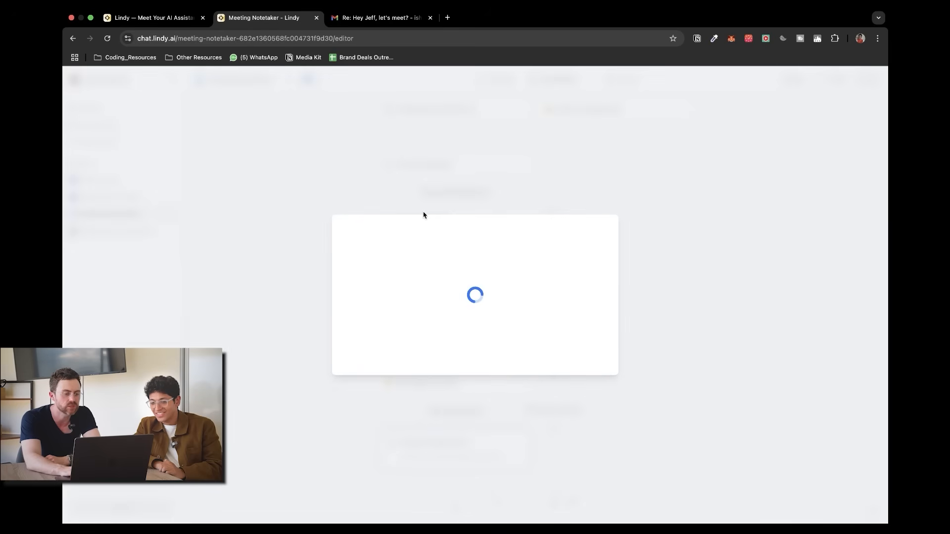
click(461, 218)
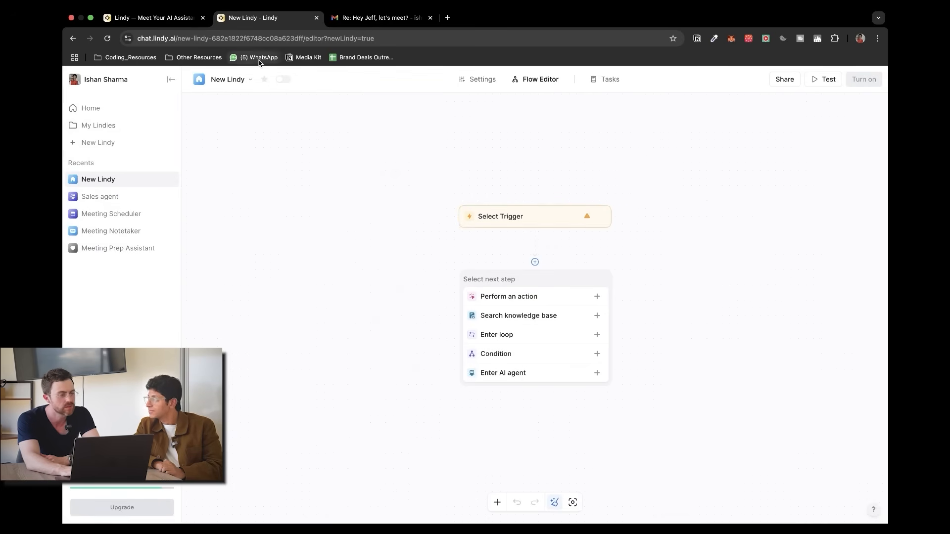
click(503, 216)
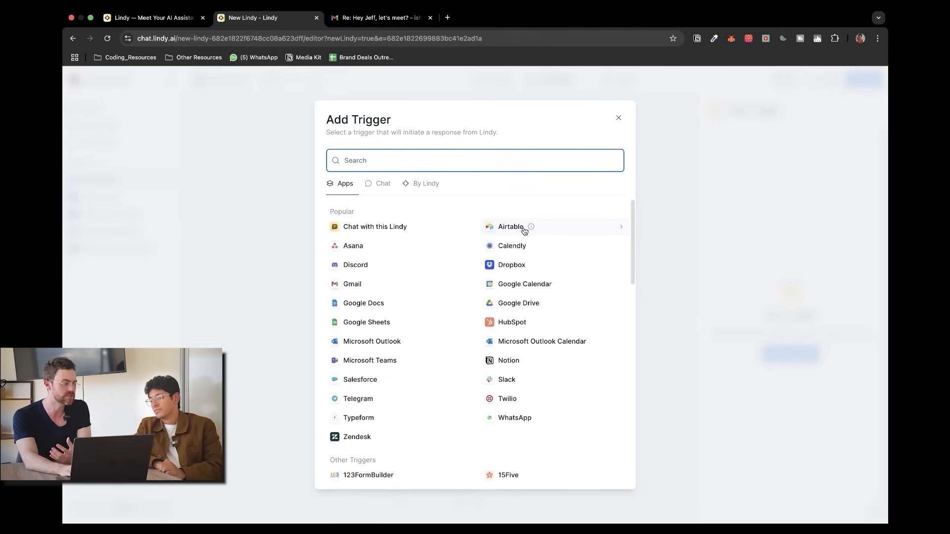
click(413, 284)
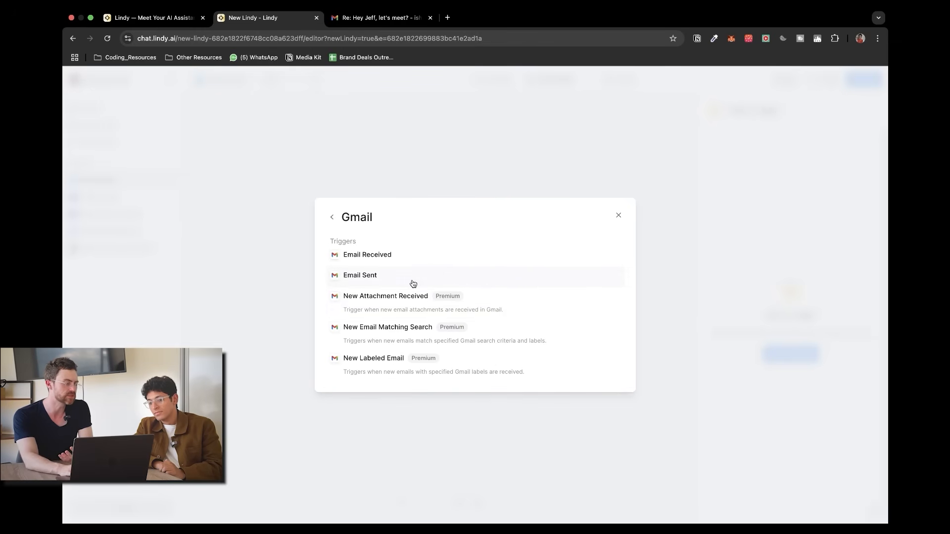
click(444, 256)
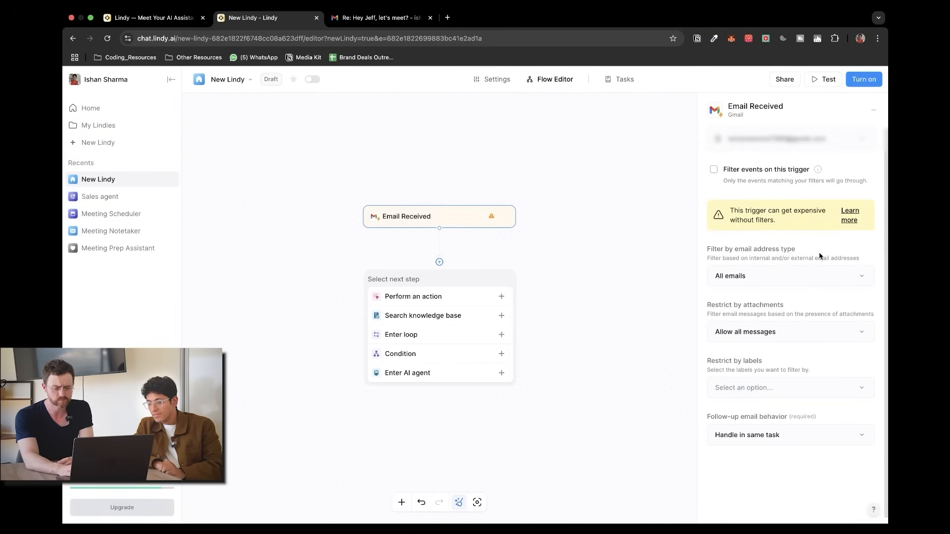
Filter the Email Received trigger to only emails with an external sending address
click(805, 275)
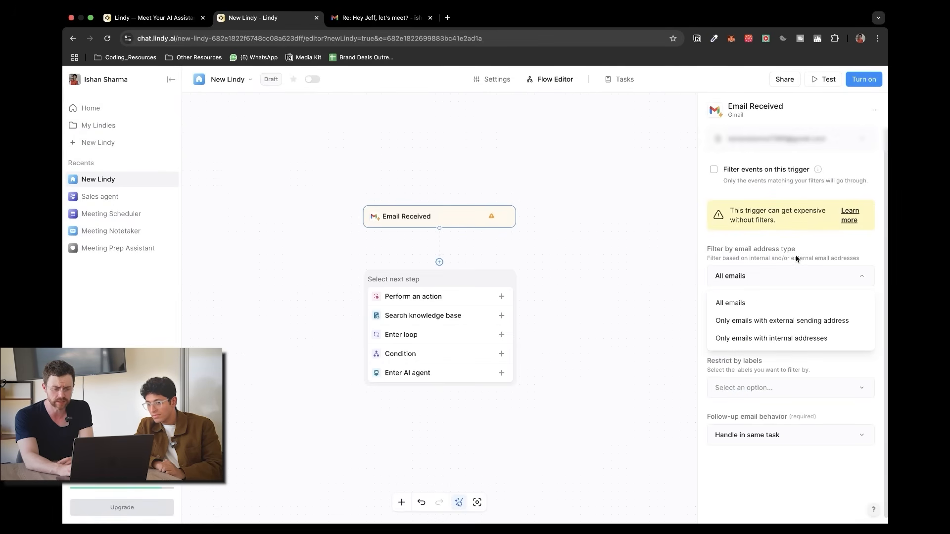
click(796, 322)
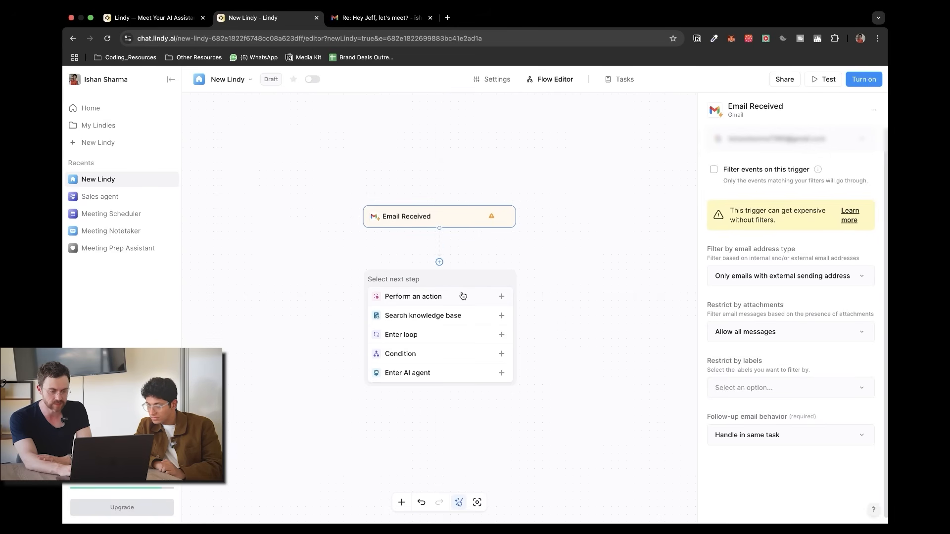
Add a condition reading "this looks like a brand deal or partnership offering — someone wanting to partner for them to go on my podcast"
click(430, 354)
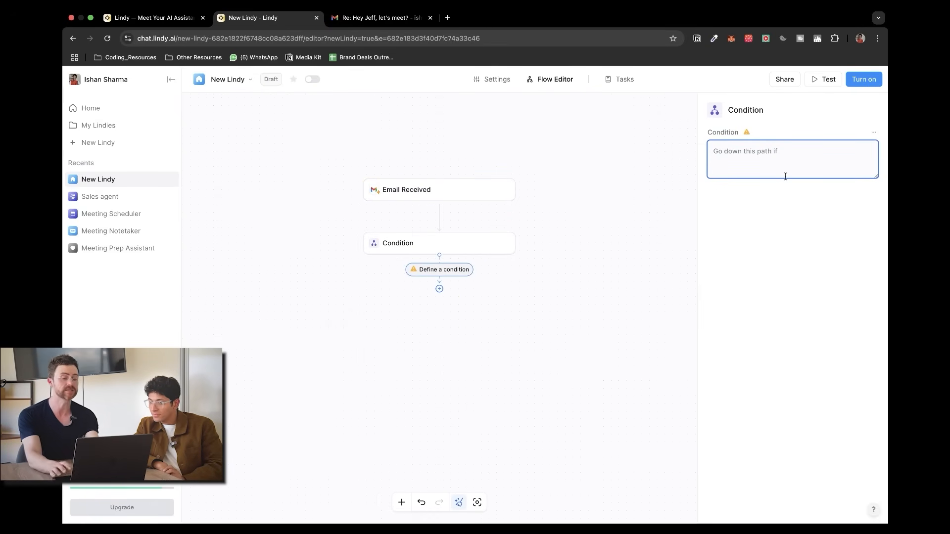
text(this look)
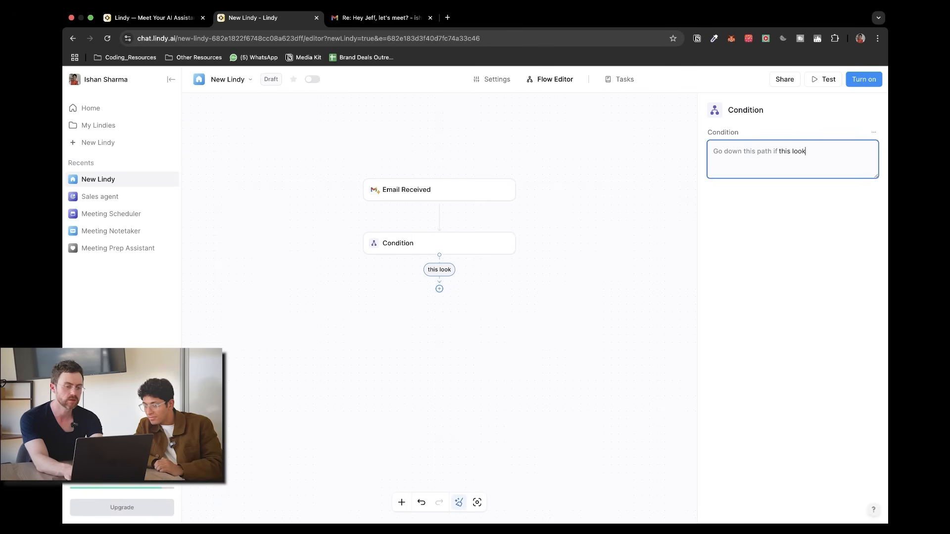
text(s like a brand de)
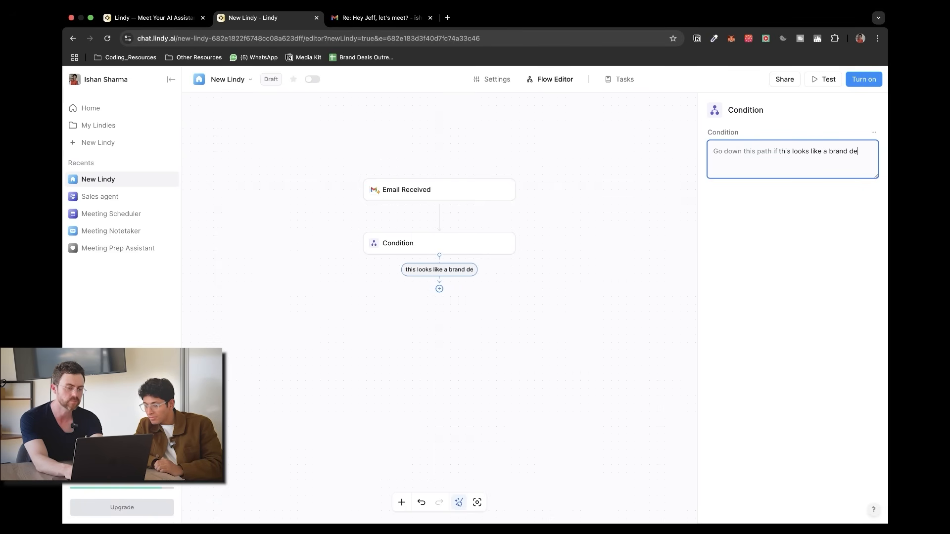
text(al or part)
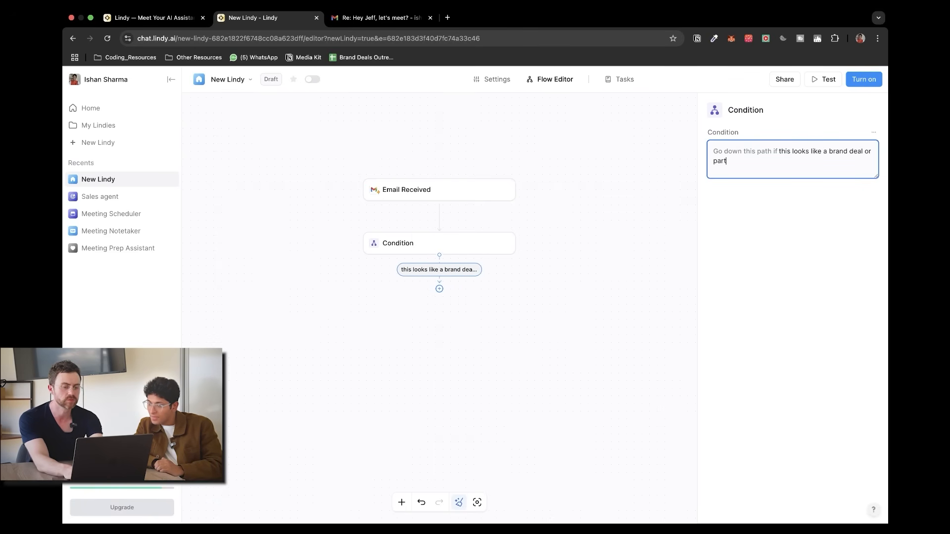
text(nership offering )
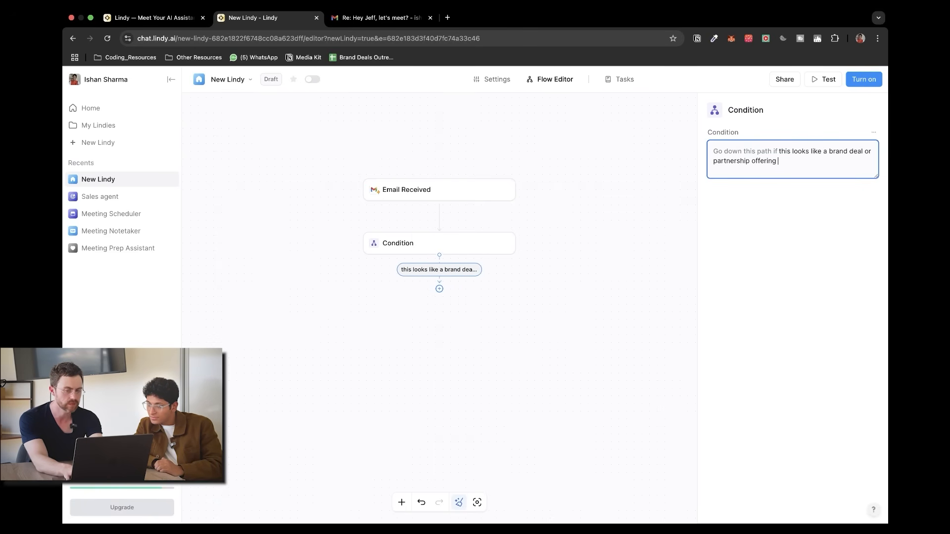
text(— someone wanting to partner for )
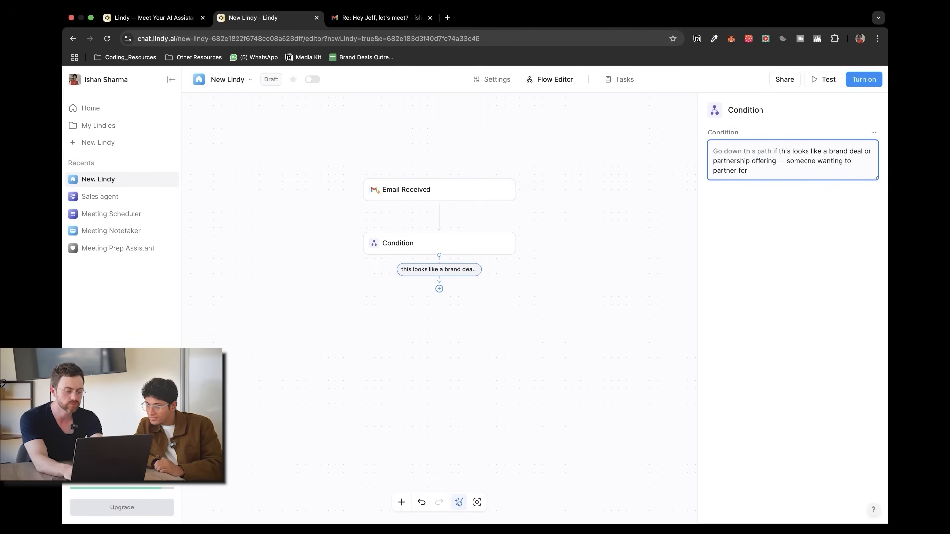
text(them to go on my )
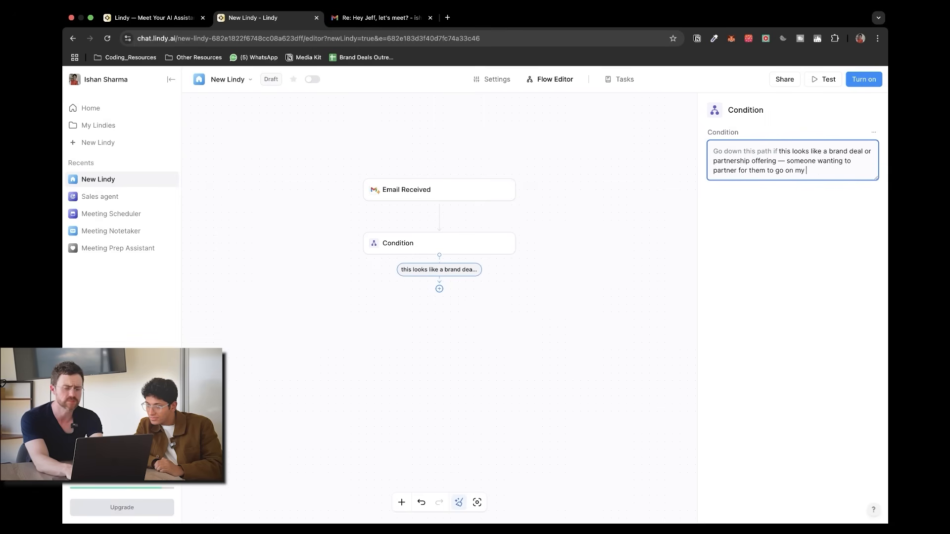
text(podcast)
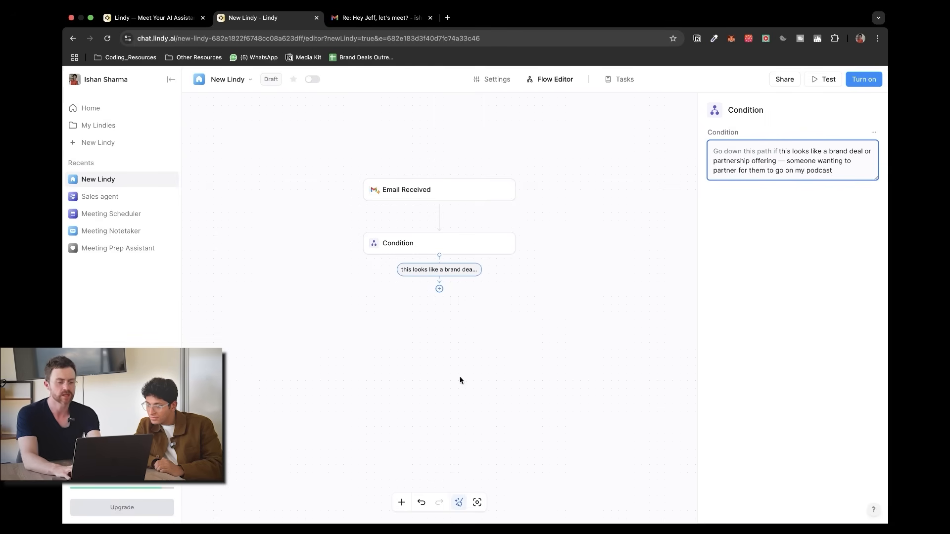
Add a second condition below: "they seem serious — they have provided some details about their company, the kind of partnership they have in mind, etc..."
click(439, 288)
click(433, 380)
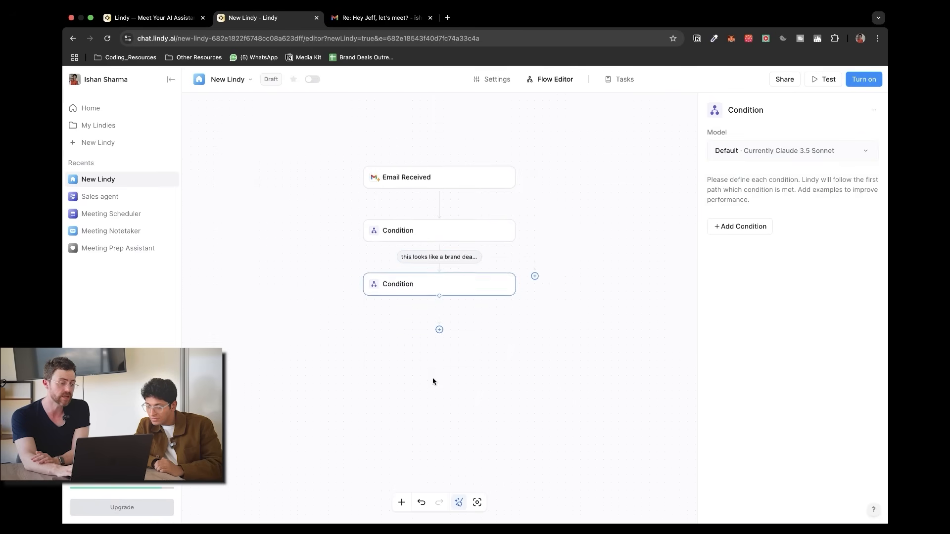
click(736, 228)
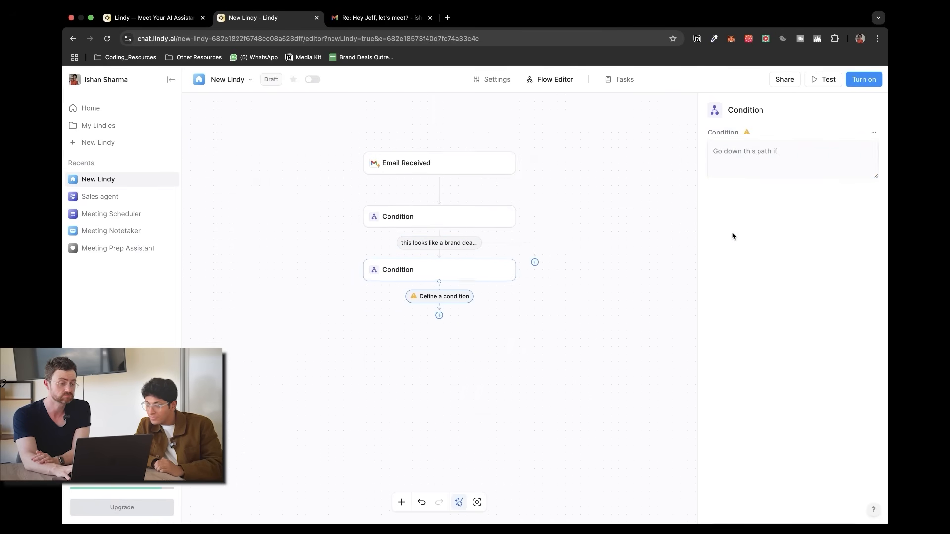
text(th)
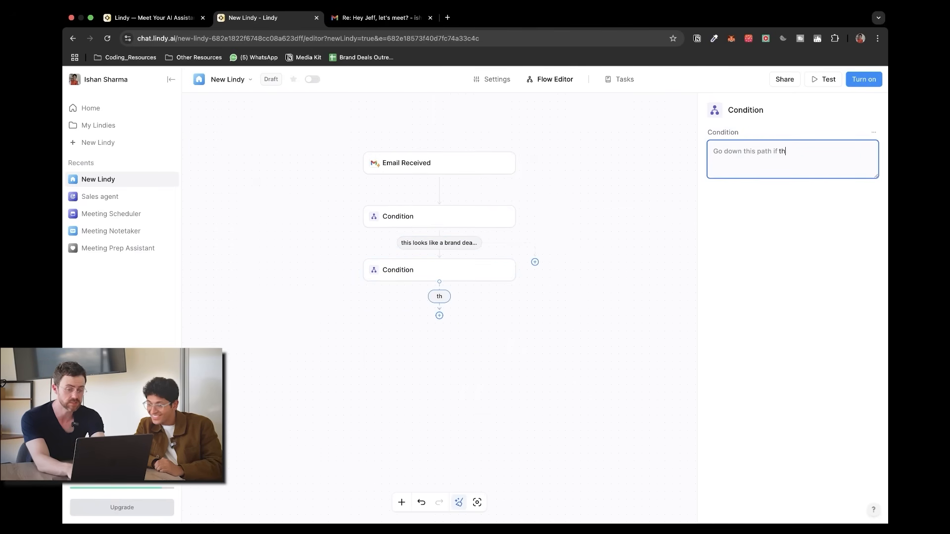
text(ey seem serious)
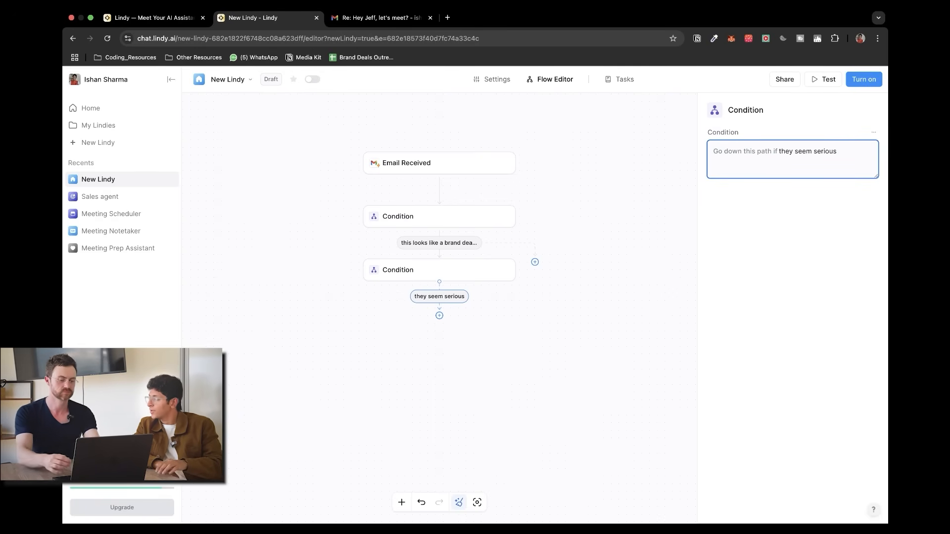
text(—)
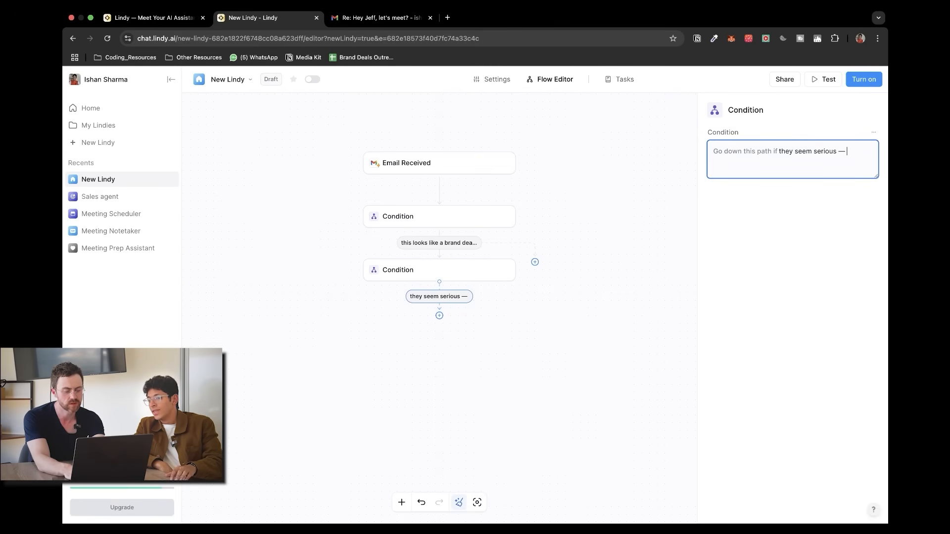
text( have they)
key(alt+BackSpace)
key(alt+BackSpace)
text(they have provided some de)
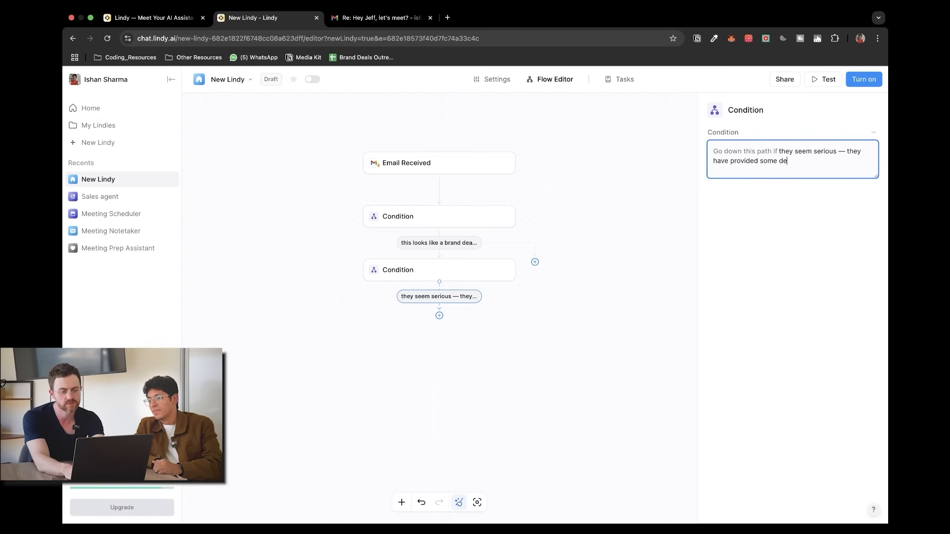
text(tails about their compan)
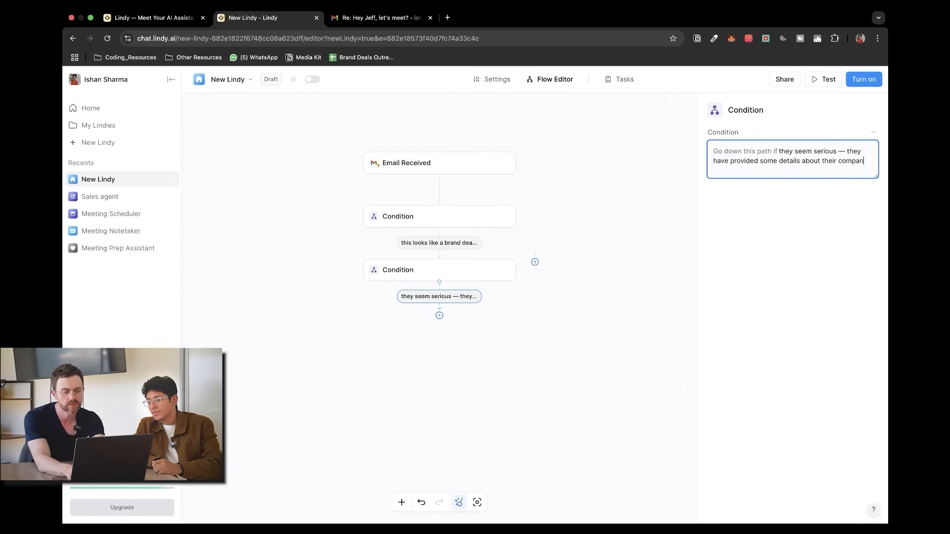
text(y , the kind o)
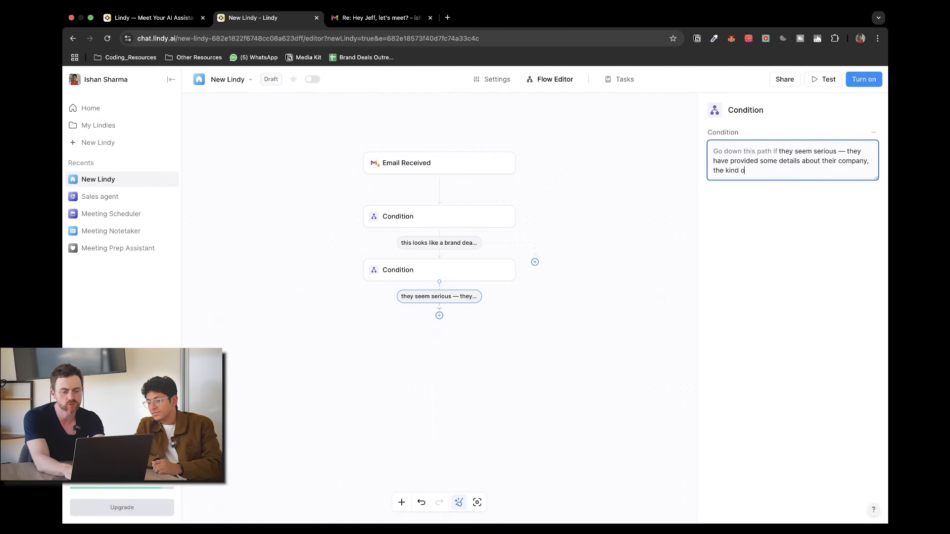
text(f partnership they have in mind, etc...)
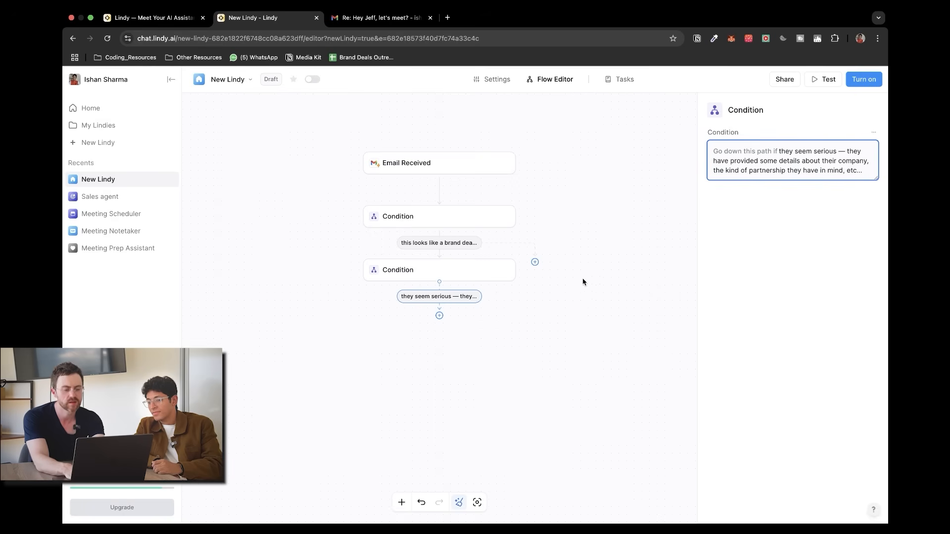
Start adding an action under the second condition and open the available Google Sheets actions
click(439, 316)
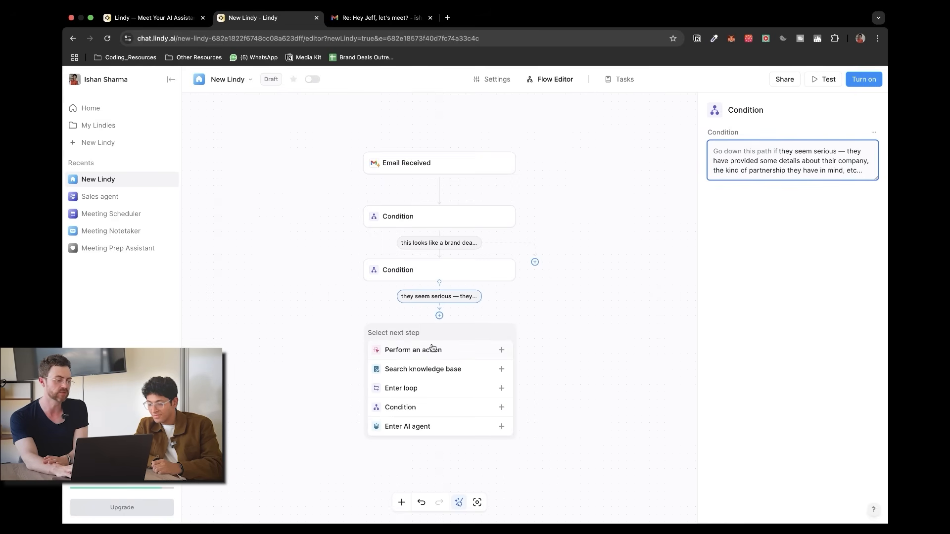
click(432, 349)
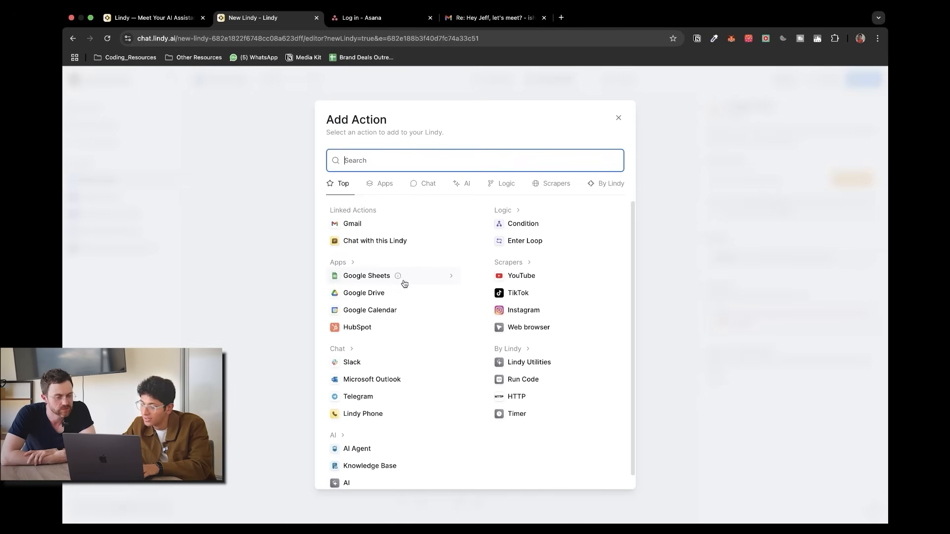
click(418, 276)
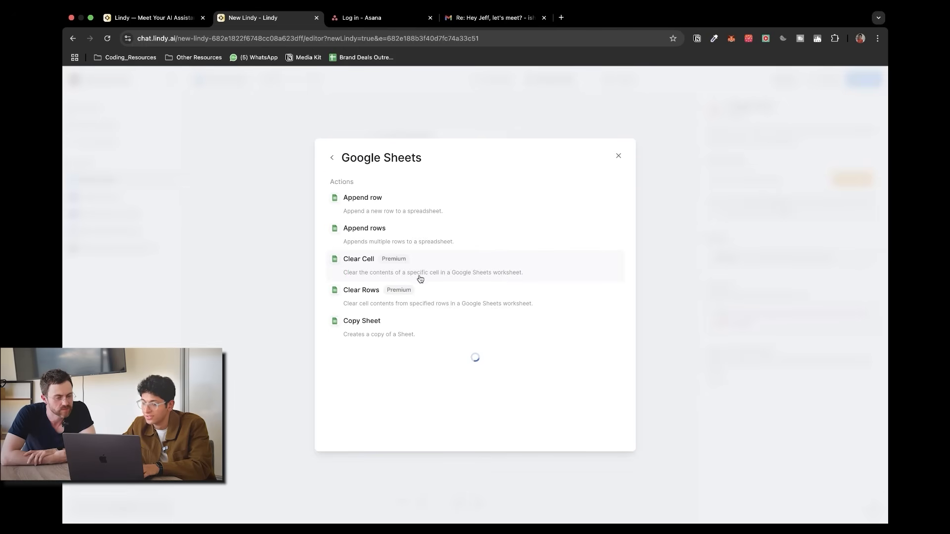
Create a blank Google Sheets spreadsheet via sheets.new, dismiss the table suggestions, and name it "Partnership Opportunities Sheet"
key(super+t)
text(sheets.new)
key(Return)
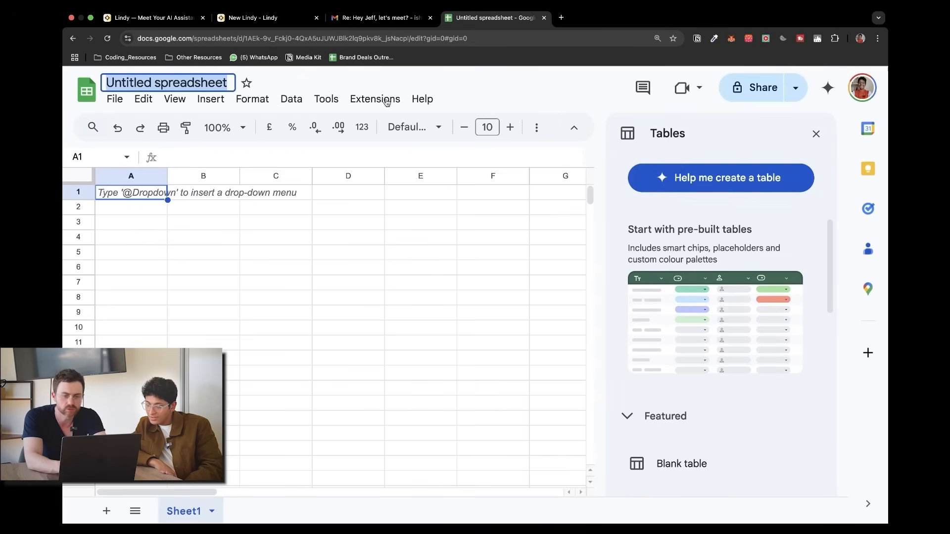
click(816, 134)
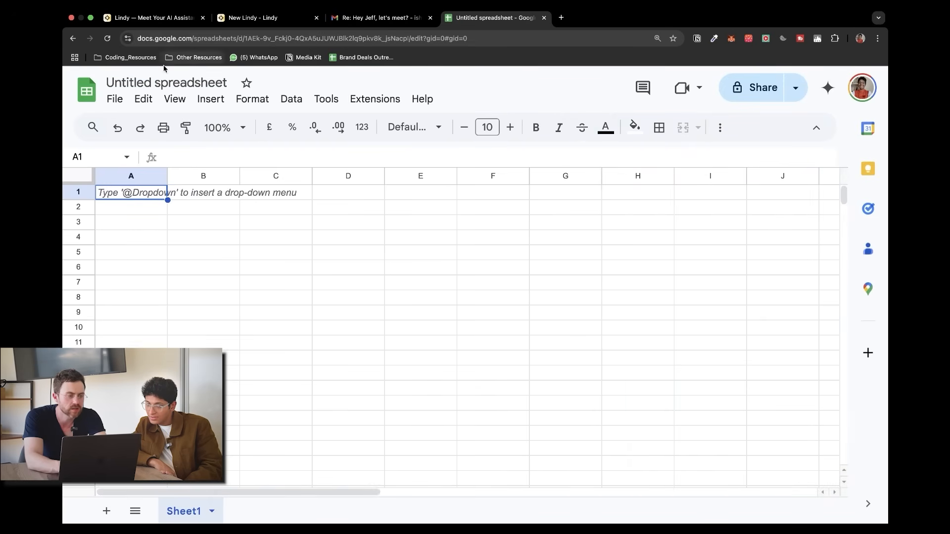
click(161, 84)
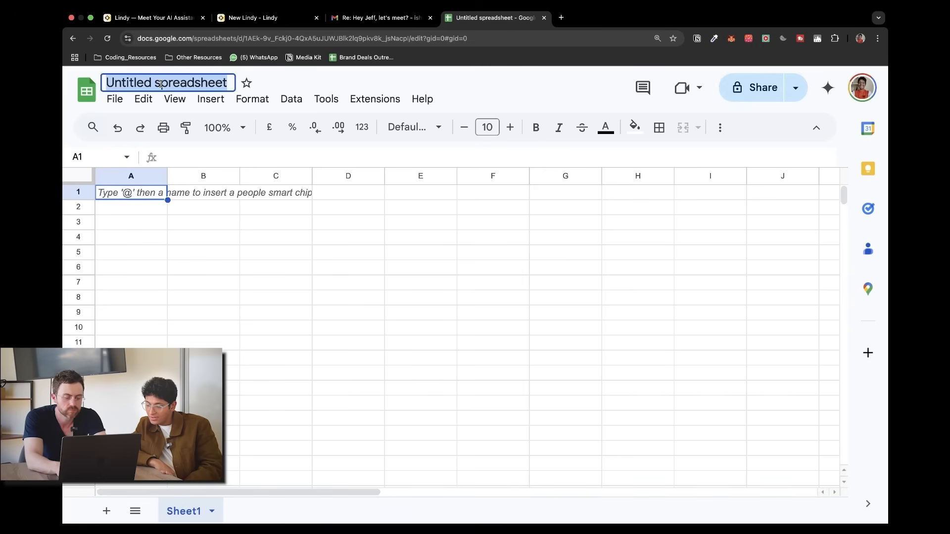
text(Partenrshi)
key(BackSpace)
key(BackSpace)
key(BackSpace)
key(BackSpace)
key(BackSpace)
key(BackSpace)
key(BackSpace)
key(BackSpace)
key(BackSpace)
text(artnership Opportuniti)
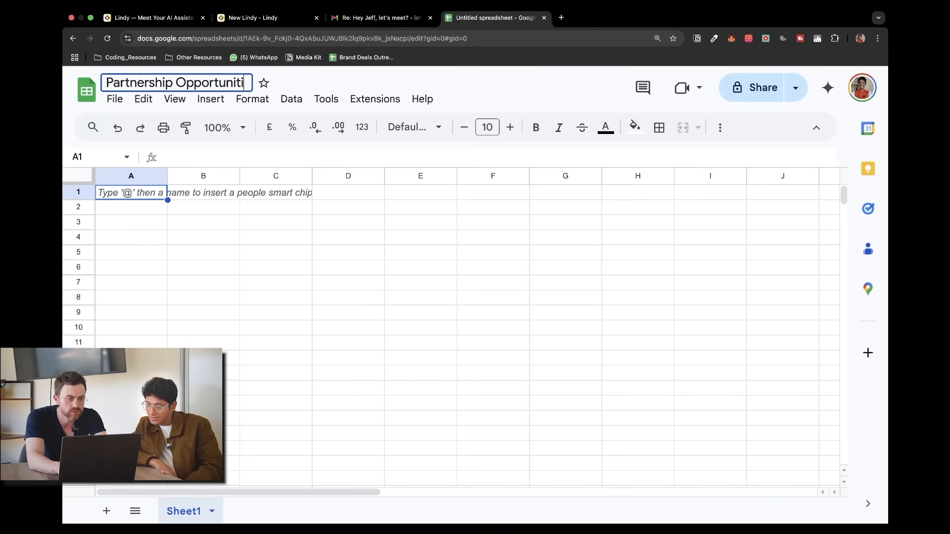
text(es Sheet)
key(Return)
key(Return)
Enter the header "Date (in format yyyy-mm-dd)" in A1 and widen column A to fit it
key(Up)
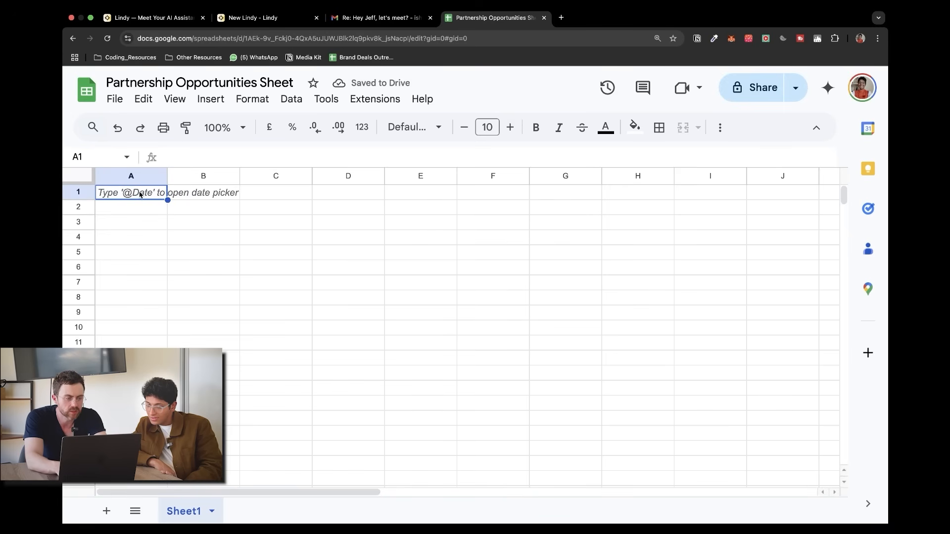
text(Date (in format yyyy-mm-dd))
key(Tab)
drag(167, 176, 227, 176)
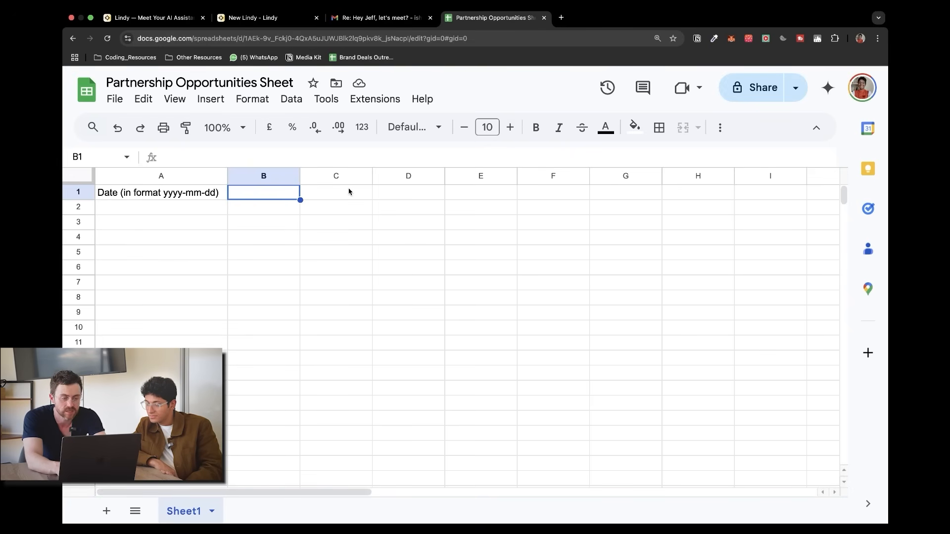
Enter the headers "Name of person who reached out", "Company" and "Details" in cells B1 to D1
text(Name ofr person who reached out)
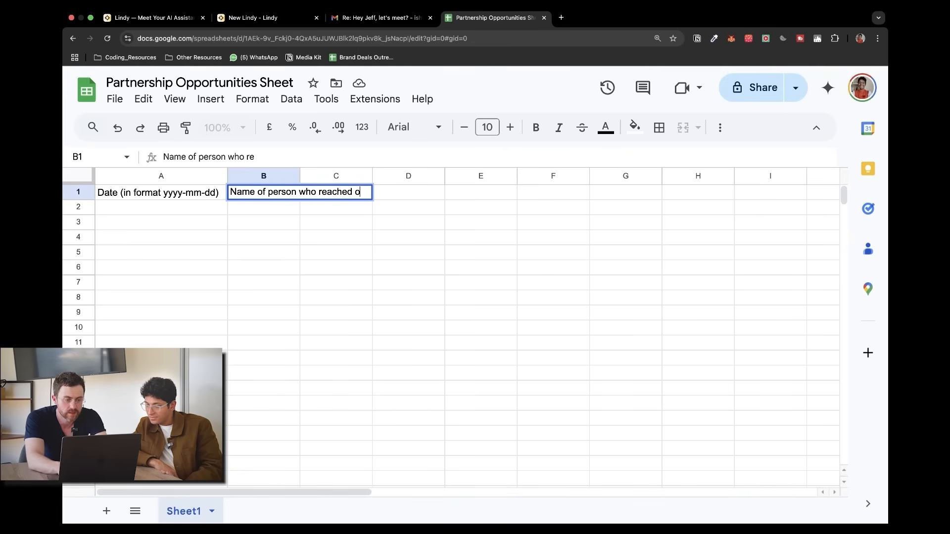
key(Tab)
text(Company)
key(Tab)
text(Detail)
key(Tab)
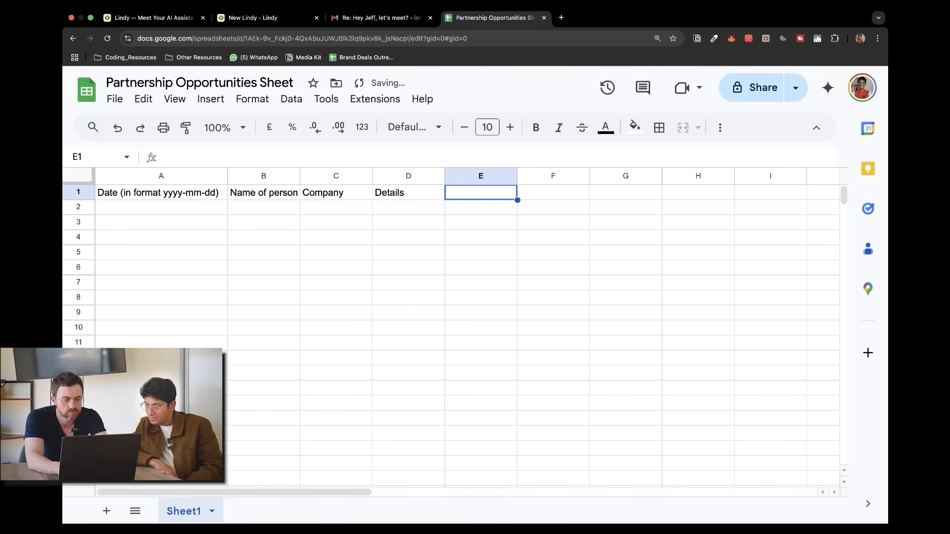
Extend the header in D1 to read "Details / notes"
key(ctrl+shift+Tab)
key(ctrl+Tab)
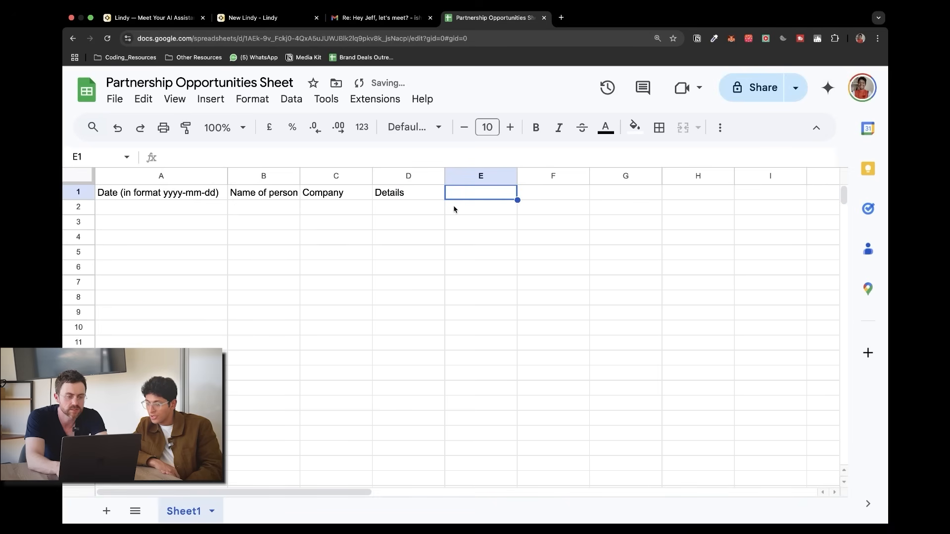
key(shift+Tab)
key(Return)
text(/ notes)
key(Return)
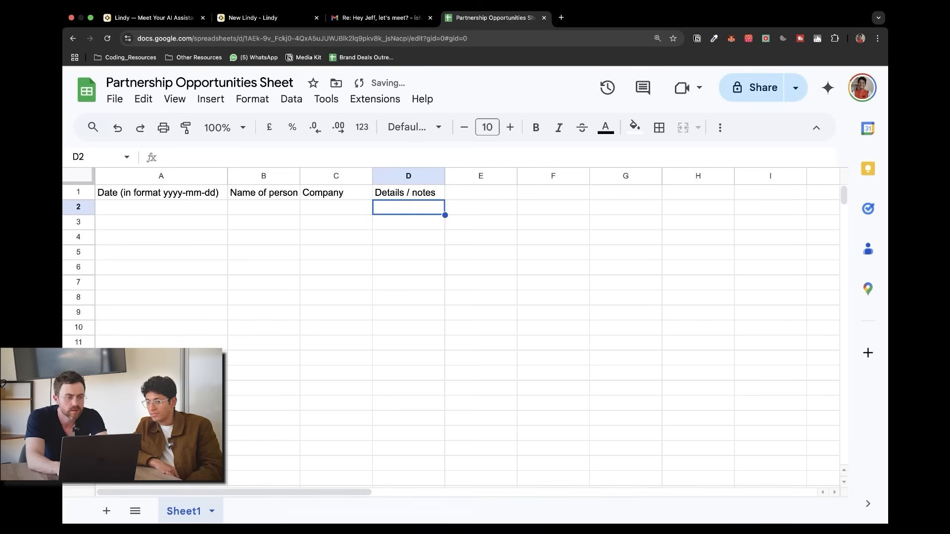
Switch back to the Lindy flow and replace the Asana Create Task action with the Google Sheets Append row action
key(ctrl+shift+Tab)
key(ctrl+shift+Tab)
click(487, 212)
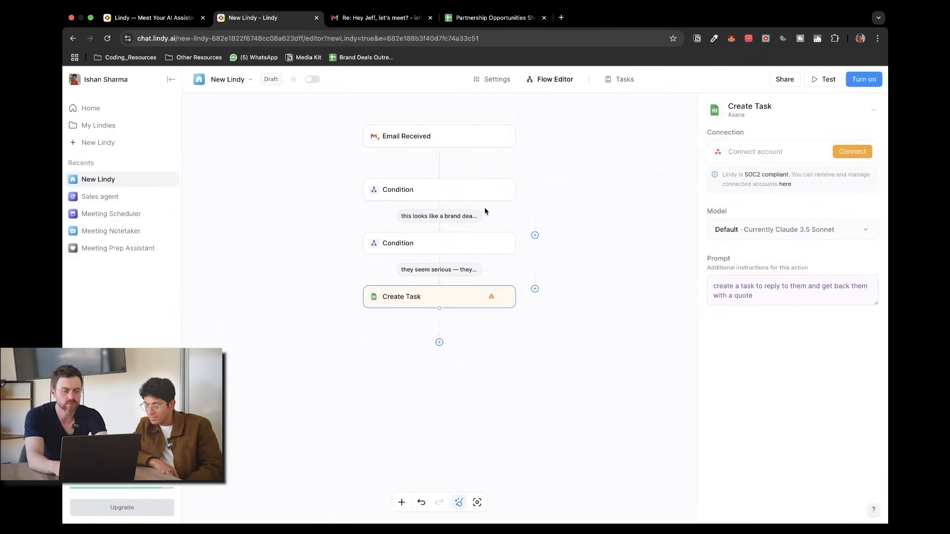
Connect the existing Google account to the Append row action and grant Lindy the requested access
click(848, 197)
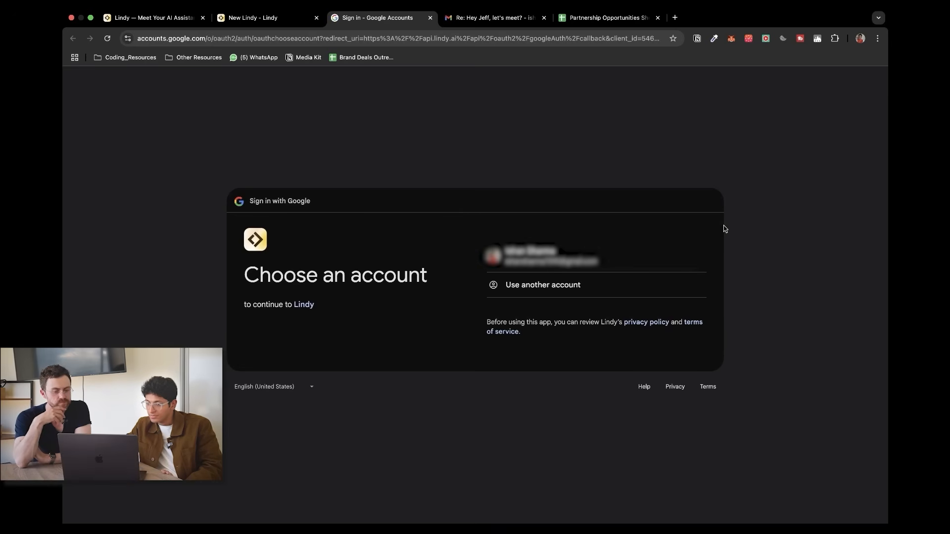
click(668, 248)
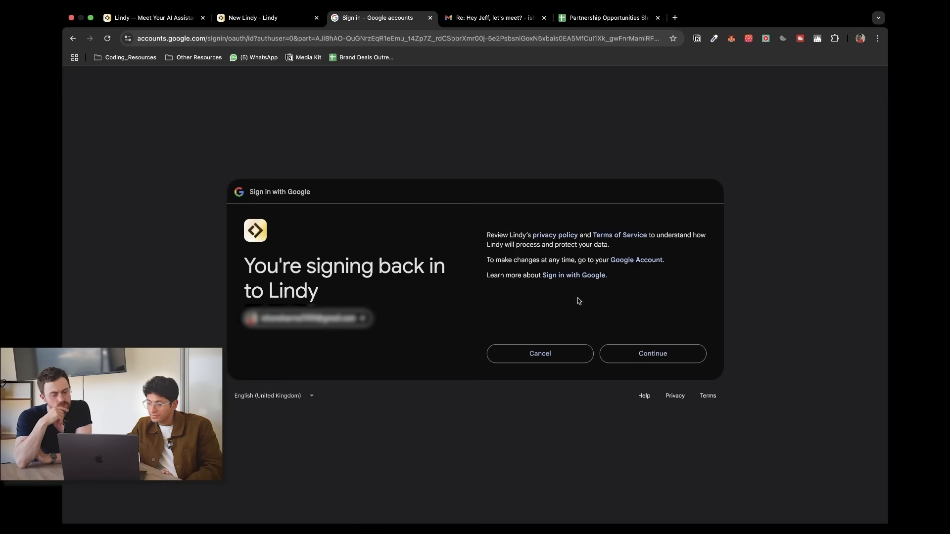
click(638, 352)
click(527, 177)
click(644, 440)
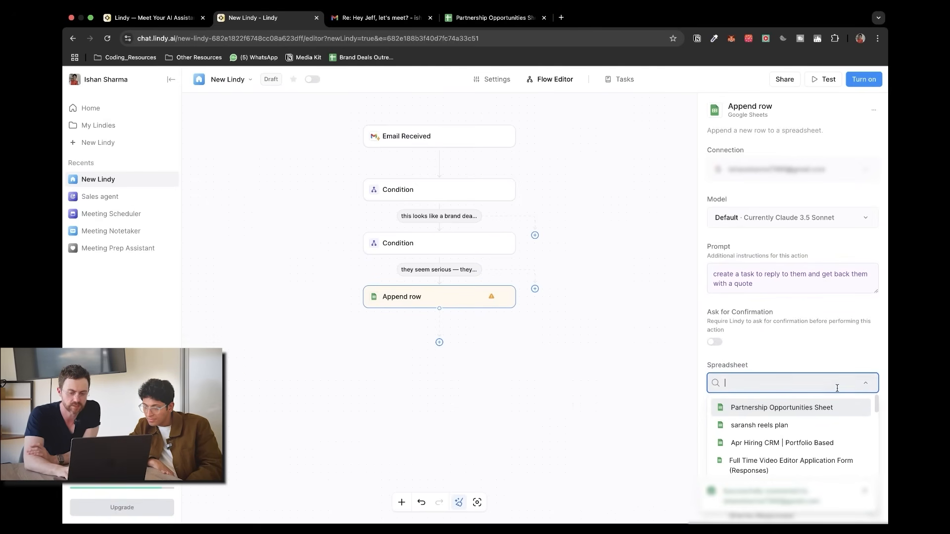
Set the Append row action to write to Sheet1 of the Partnership Opportunities Sheet and review its row values
click(808, 404)
click(751, 454)
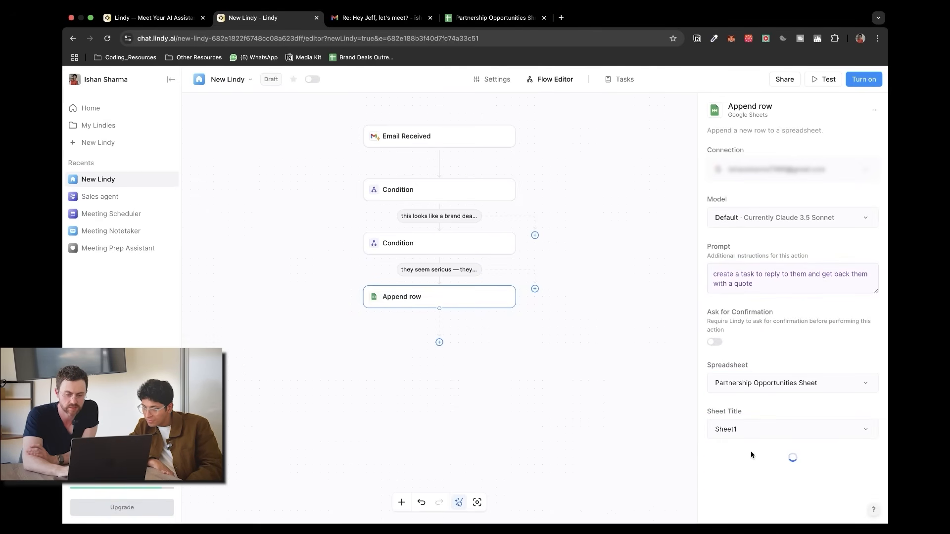
scroll(764, 436, down, 3)
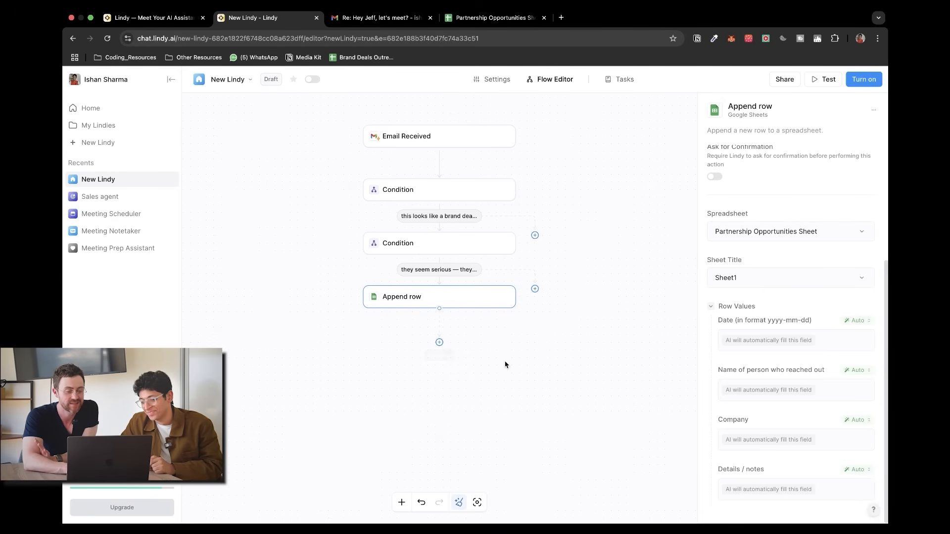
scroll(532, 326, up, 1)
Add a second branch to the second condition with the Gmail action Add Label to Email
click(525, 306)
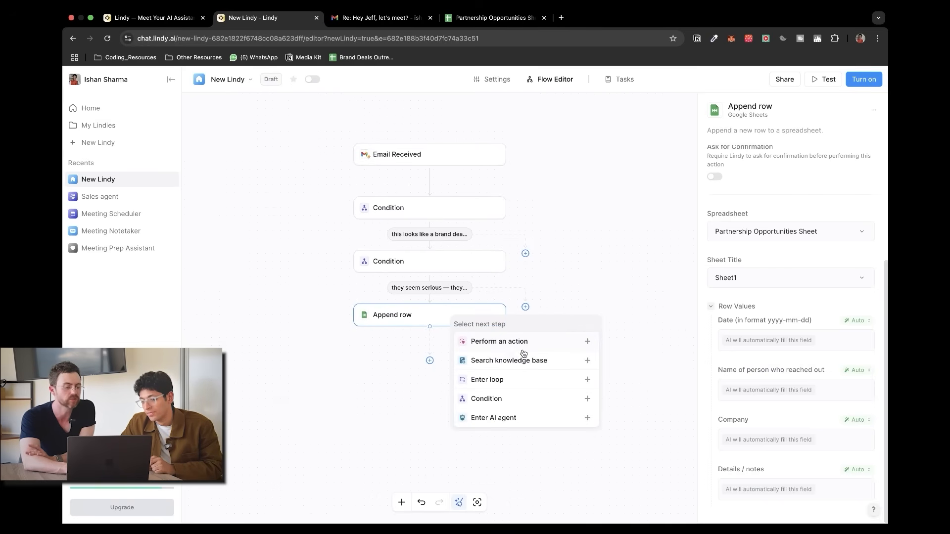
click(529, 347)
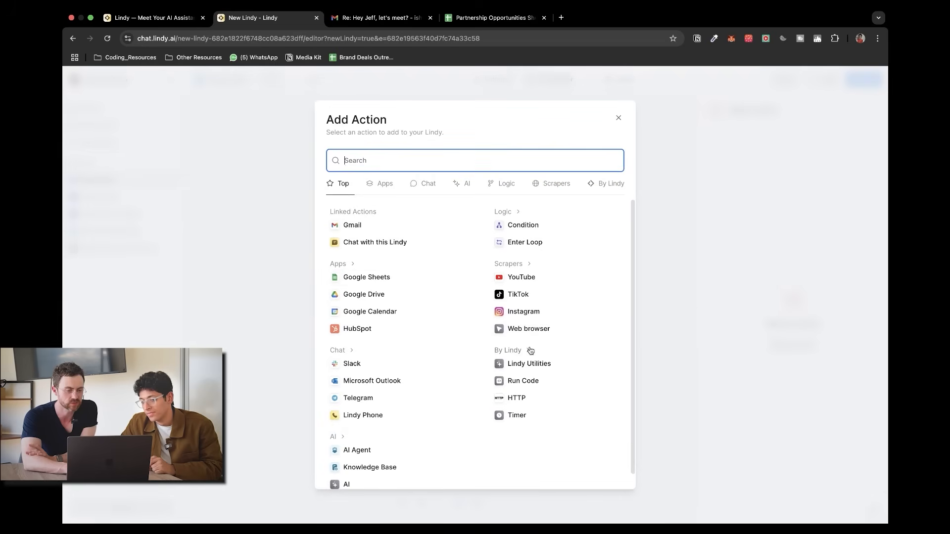
click(378, 226)
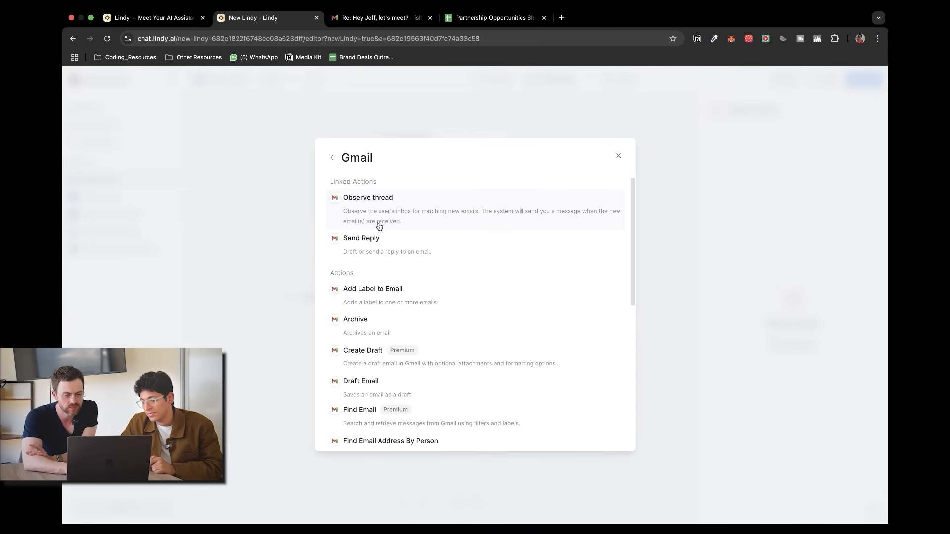
click(366, 289)
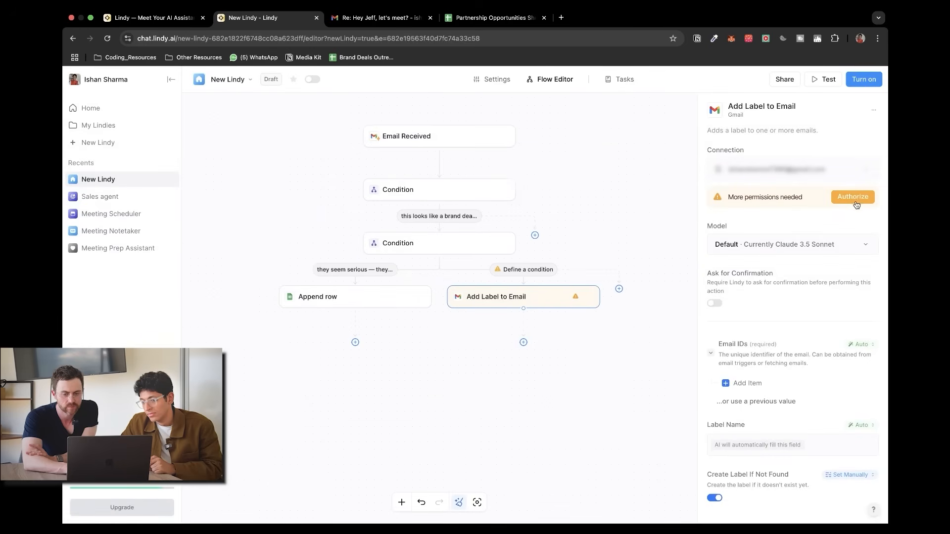
Authorize the additional Gmail permissions for the label action, granting Lindy all requested access
click(854, 198)
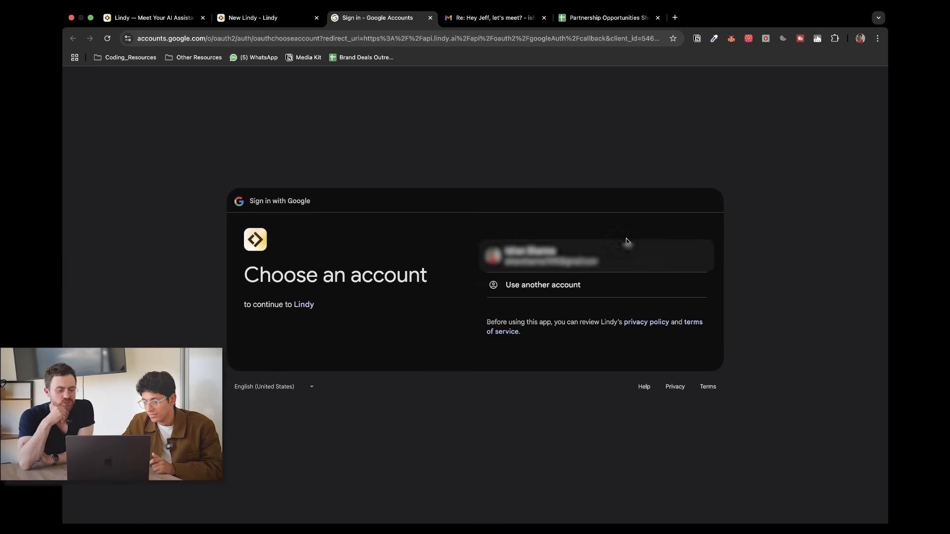
click(626, 241)
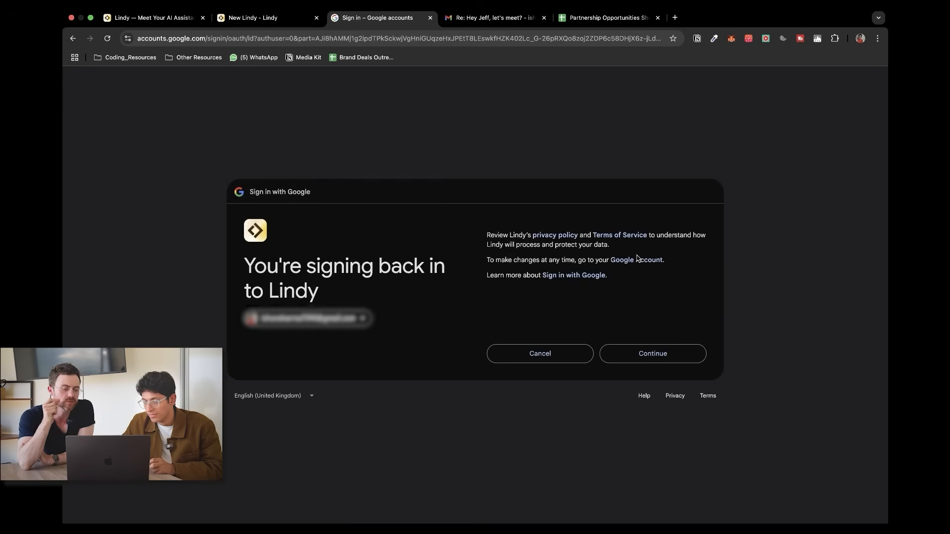
click(655, 358)
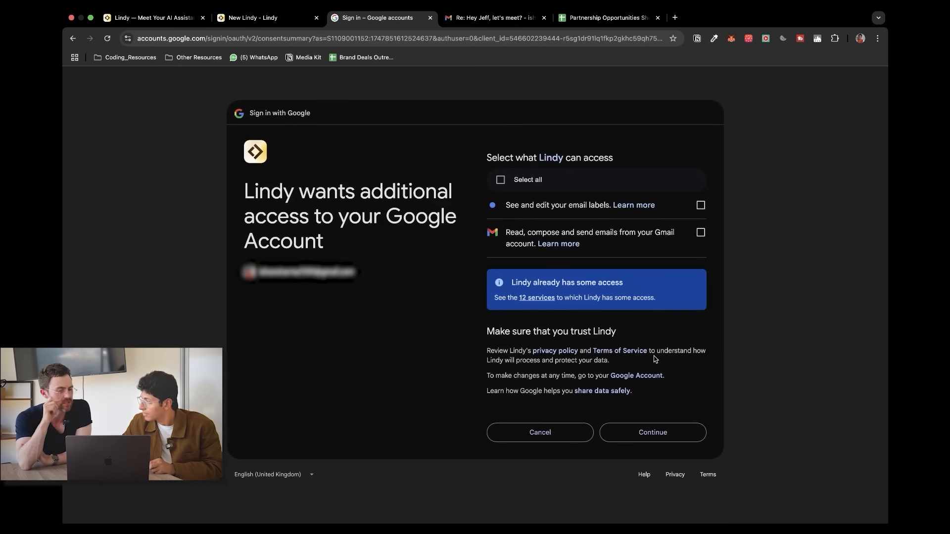
click(526, 185)
click(638, 433)
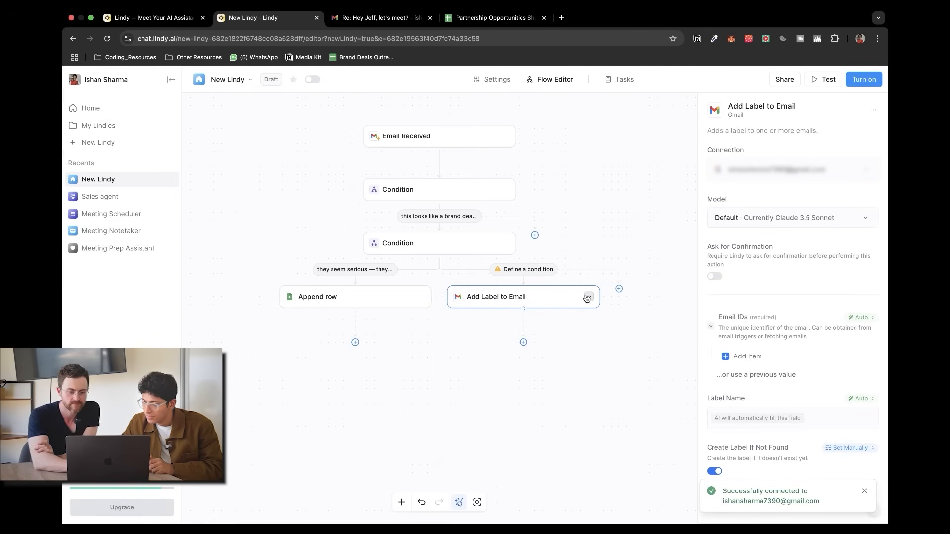
Define the label branch's condition as "this doesn't seem like a serious offer"
click(528, 269)
text(this doesn't seem like a serious offer)
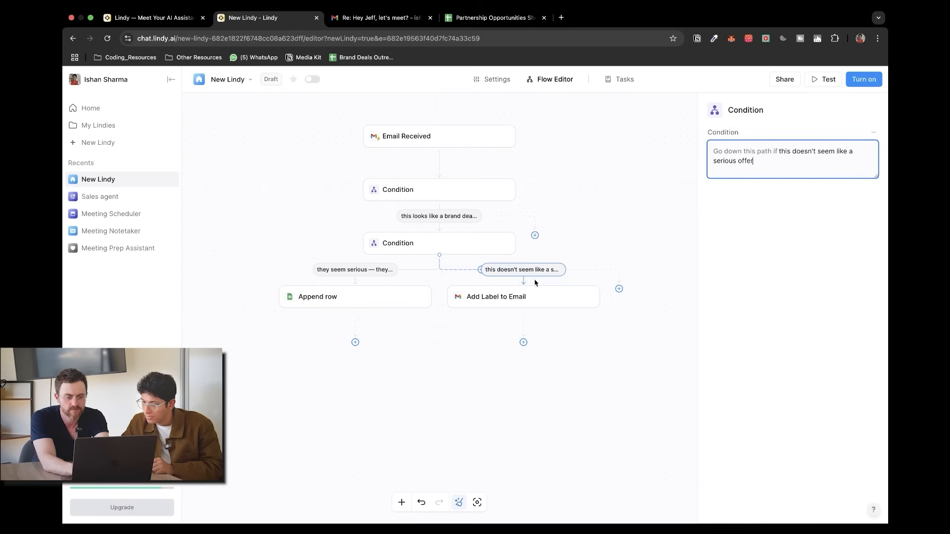
Set the label name of the Add Label to Email action manually to "Unserious"
click(569, 295)
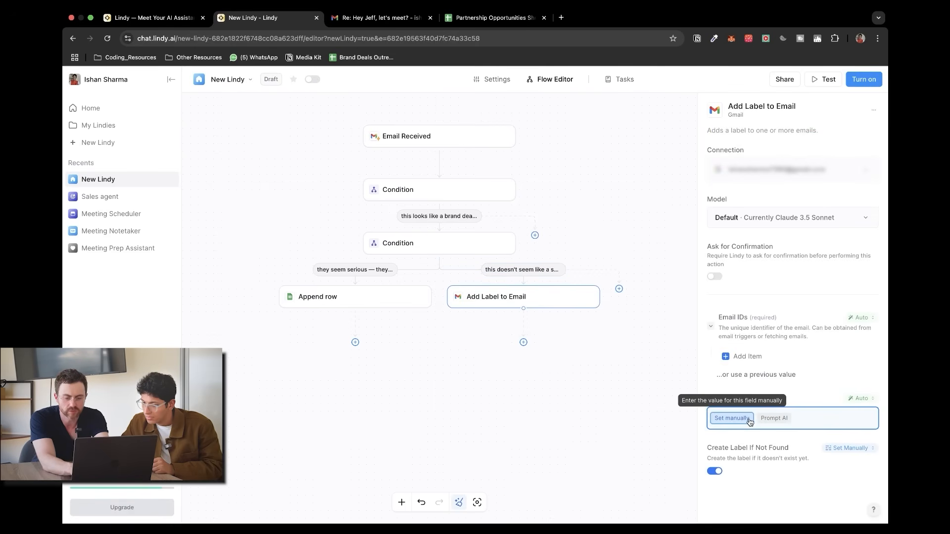
click(748, 420)
text(Unserious)
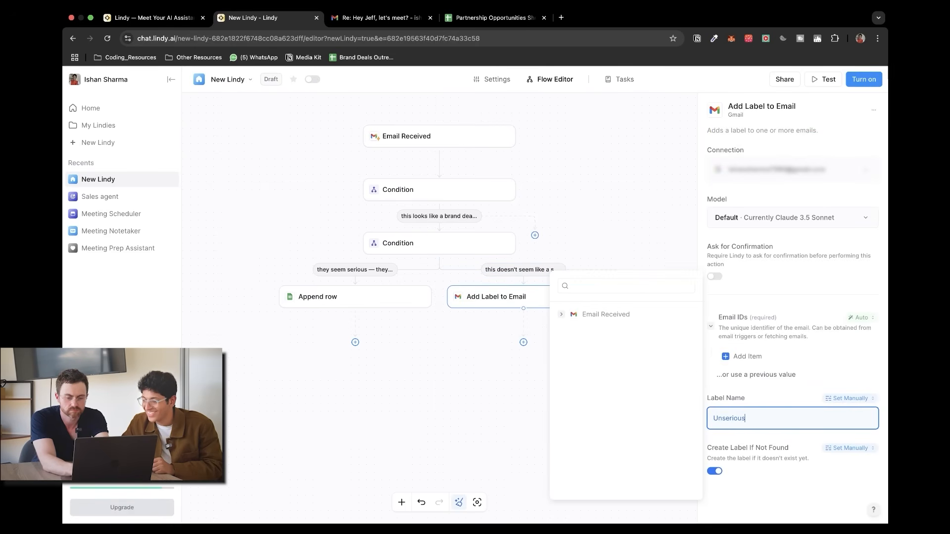
click(438, 387)
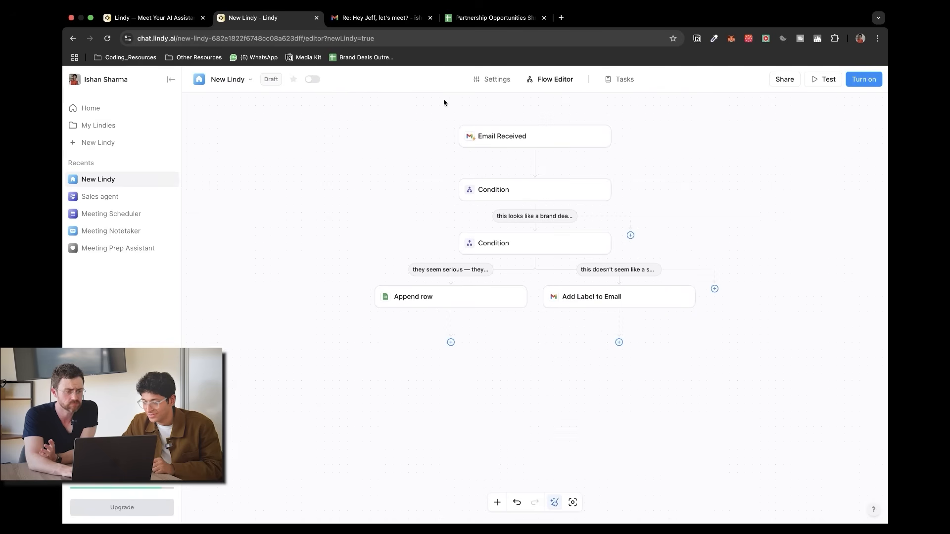
Rename the agent from New Lindy to "Email Partnership Triager"
click(234, 80)
click(229, 98)
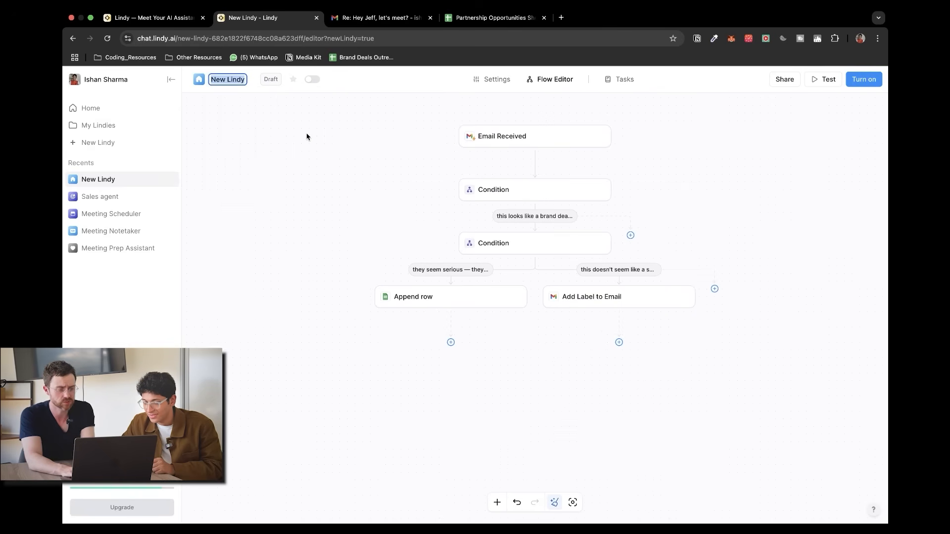
text(Email Partner)
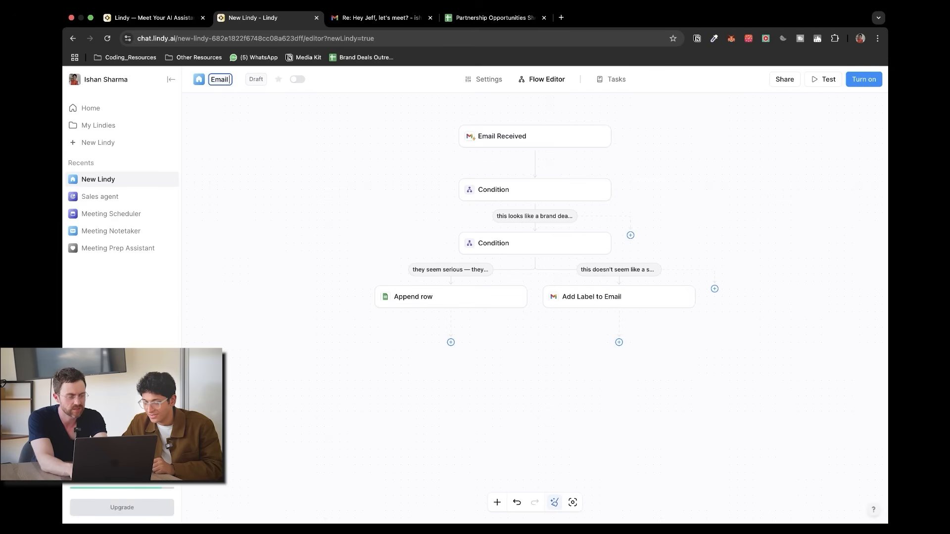
text(ship Triager)
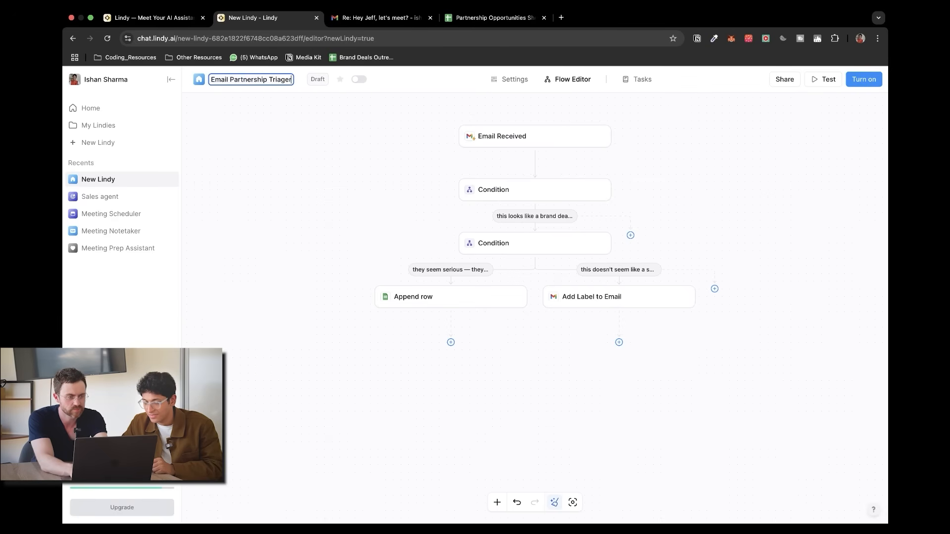
key(Return)
Turn on the Email Partnership Triager agent and start a test of its flow
click(857, 84)
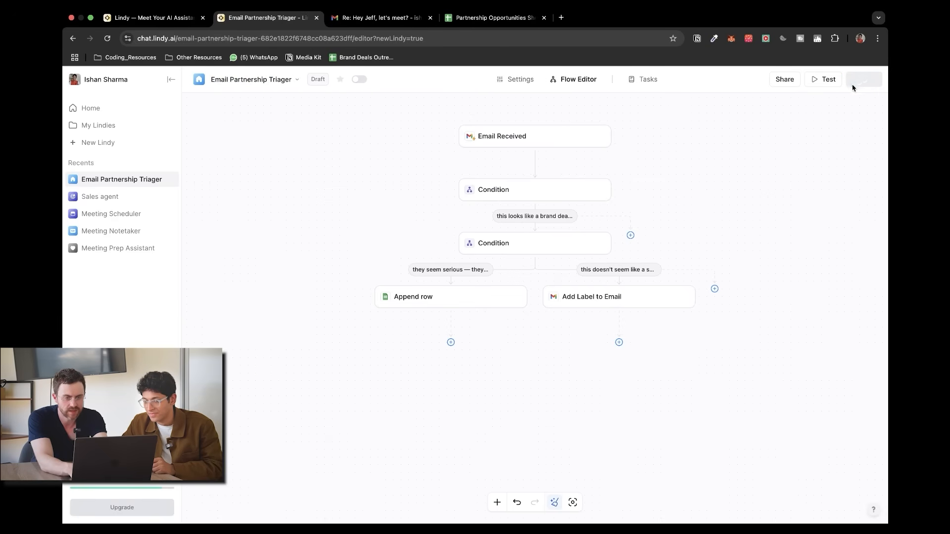
click(822, 84)
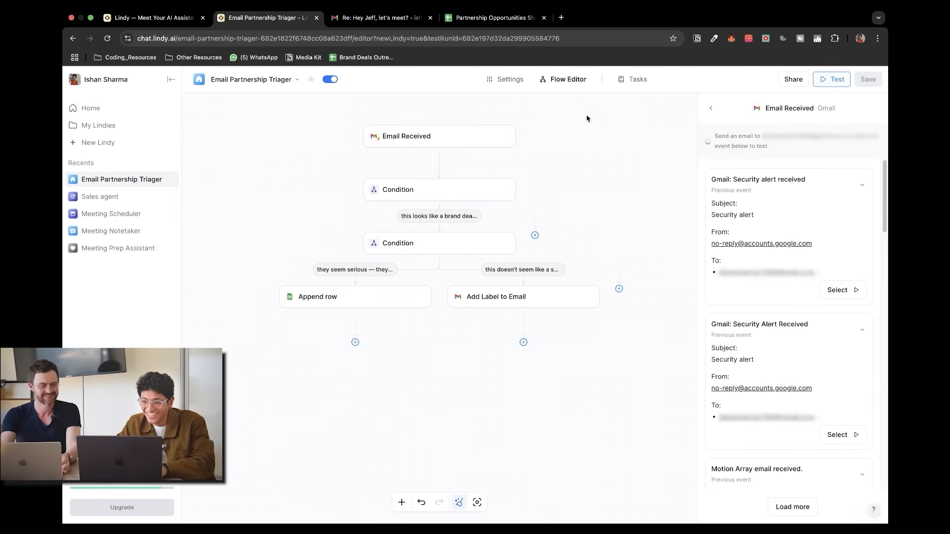
Open the Gmail inbox in a new tab, check the inbox and the signed-in account's address, and close the tab
click(562, 18)
text(mail.google.com/mail/u/0/?tab=rm&ogbl#inbox)
key(Return)
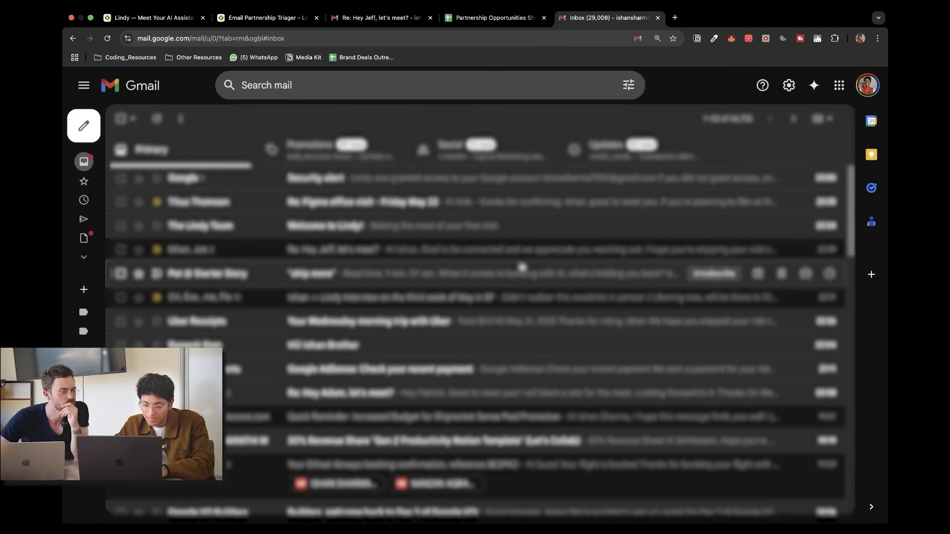
scroll(522, 267, down, 2)
scroll(522, 266, up, 2)
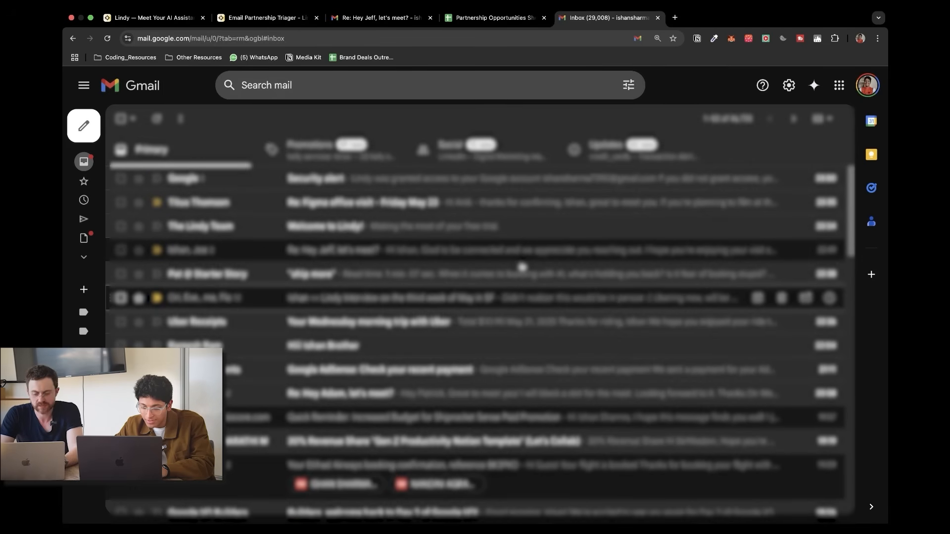
click(868, 85)
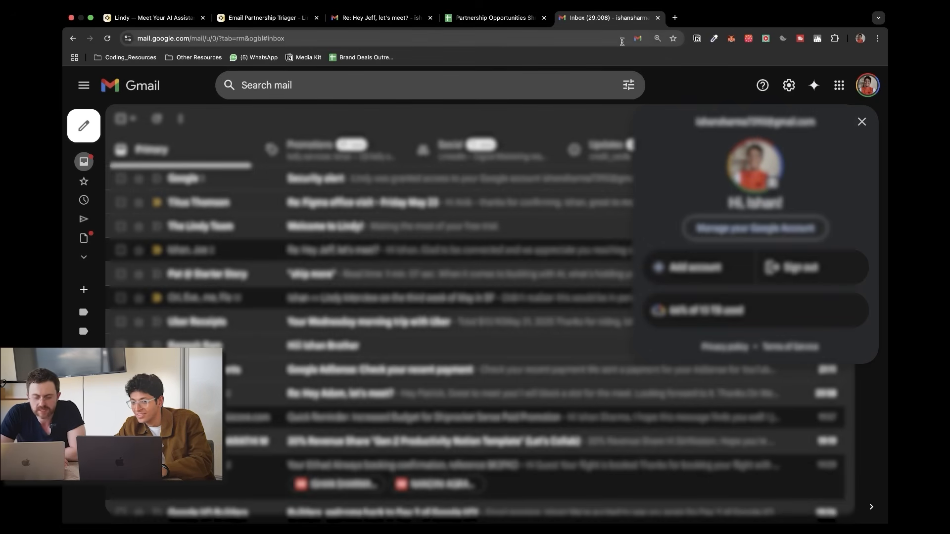
click(658, 18)
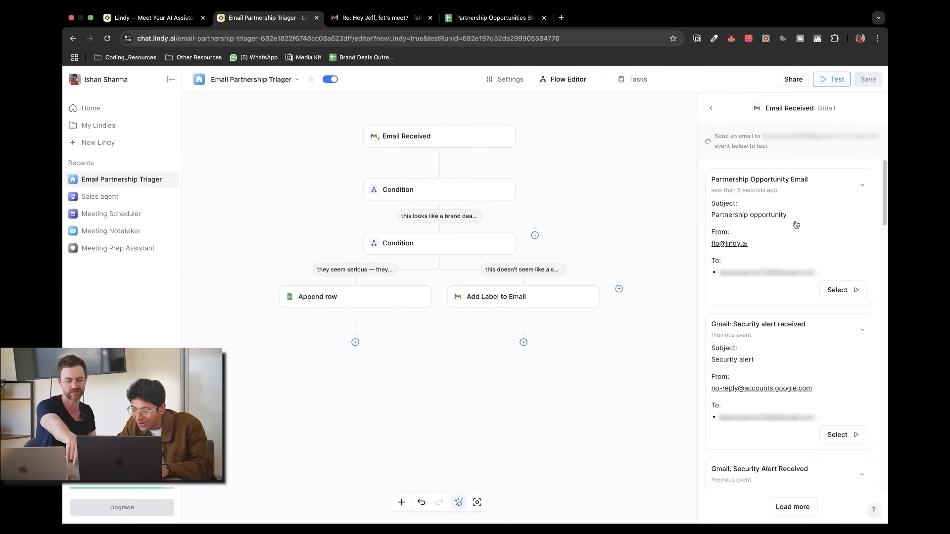
Run the test on the received "Partnership opportunity" email and add an AI Agent step after Add Label to Email
click(835, 296)
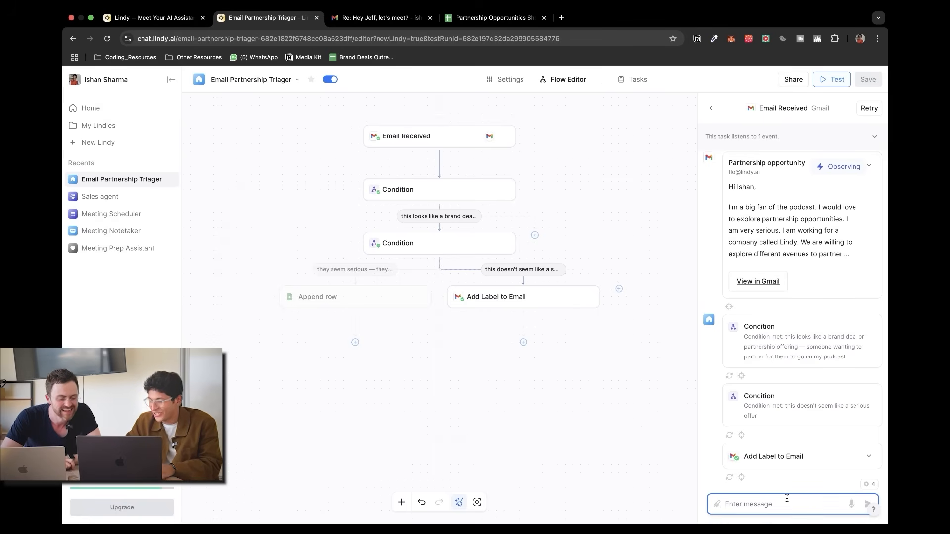
click(524, 342)
click(523, 451)
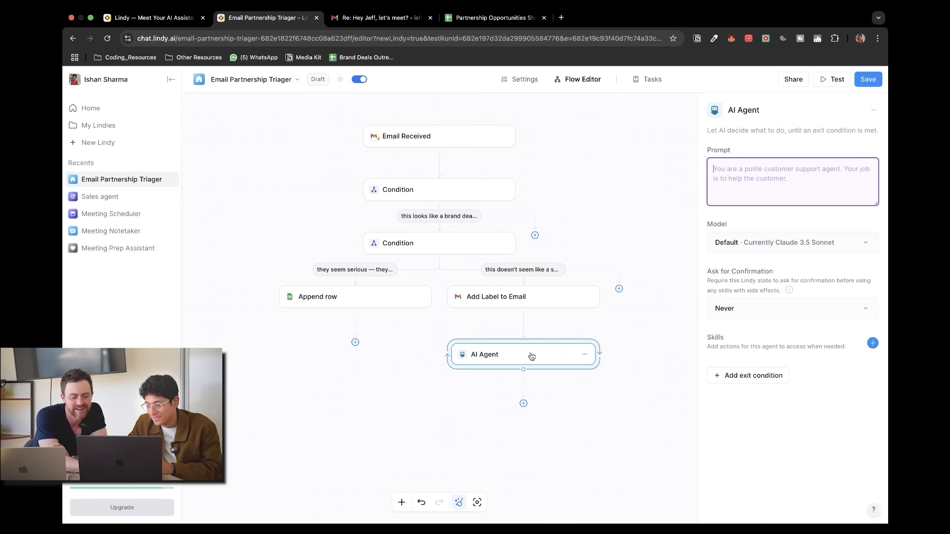
Extend Condition 2 of the second condition with "— for example, if the person is sending this from a gmail account instead of a corporate account"
click(468, 246)
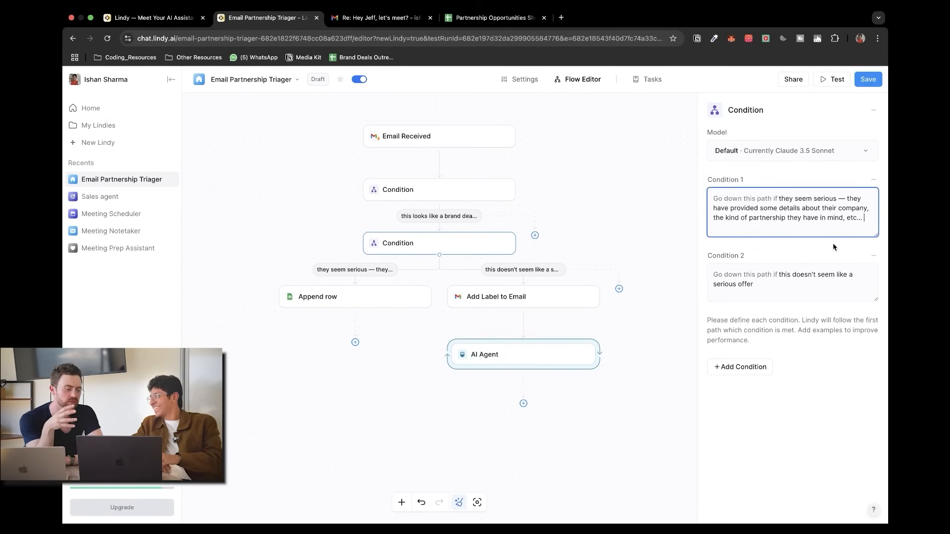
click(796, 289)
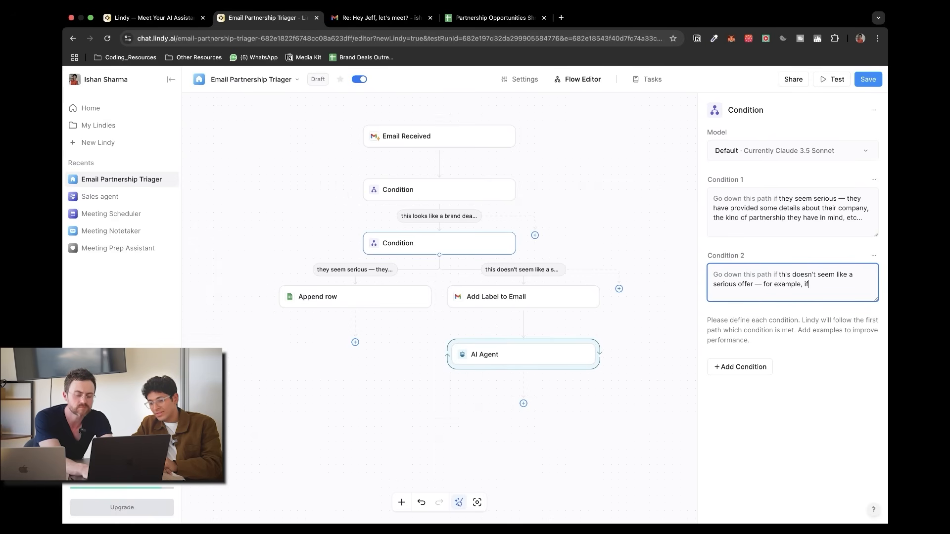
text(ding )
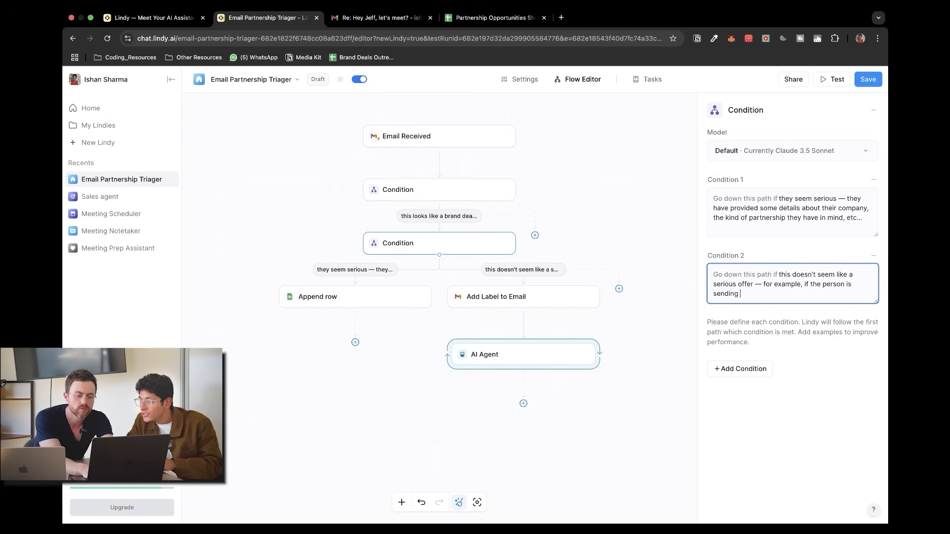
text(this from a gmail acco)
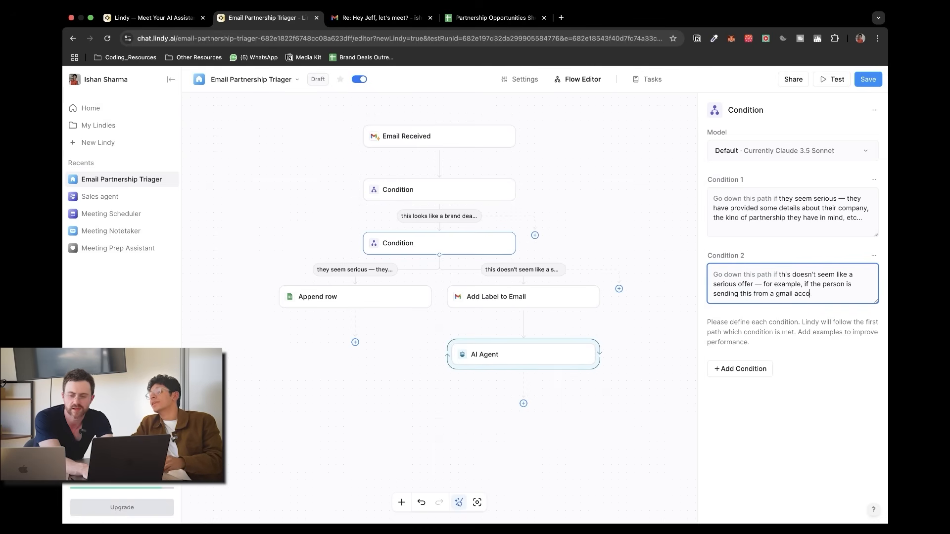
text(orpora)
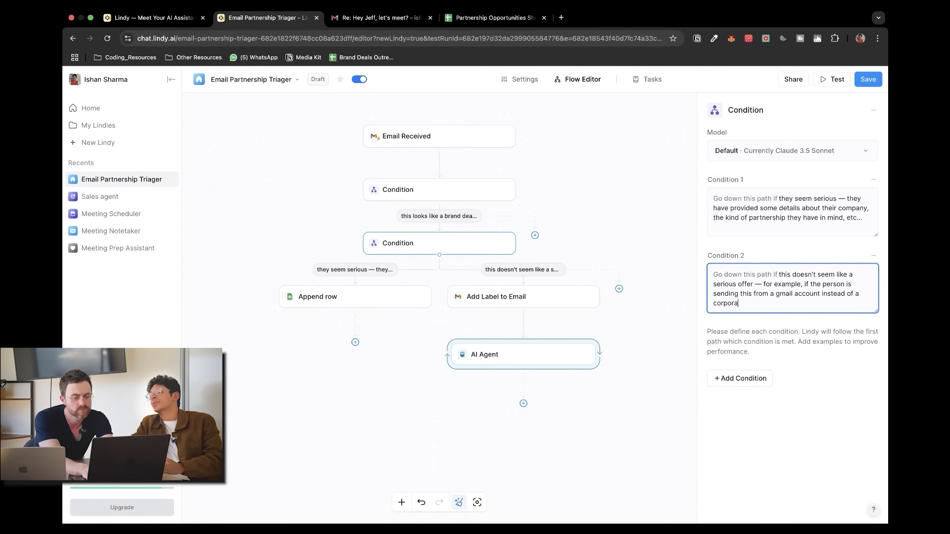
text(te account)
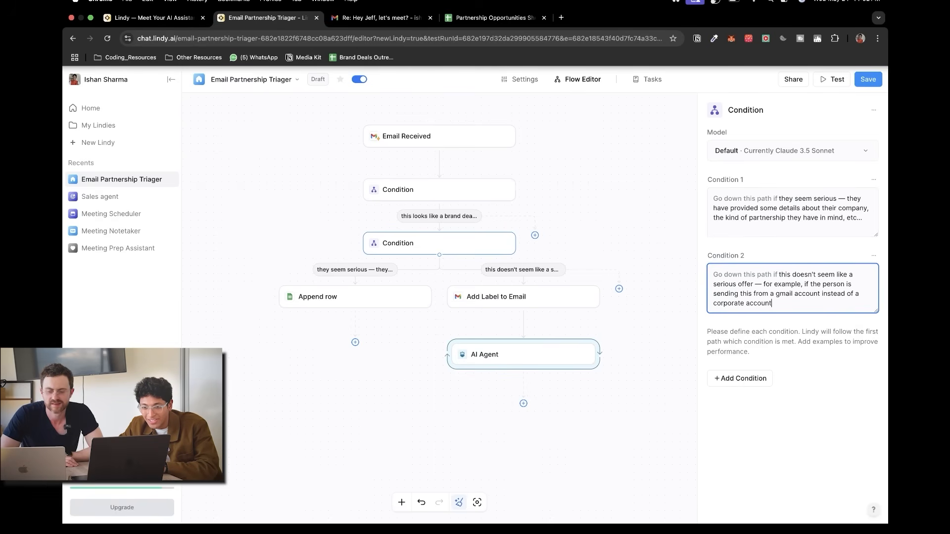
Search Gmail for "duolingo", read the subject of the first matching email, and return to the inbox
click(401, 17)
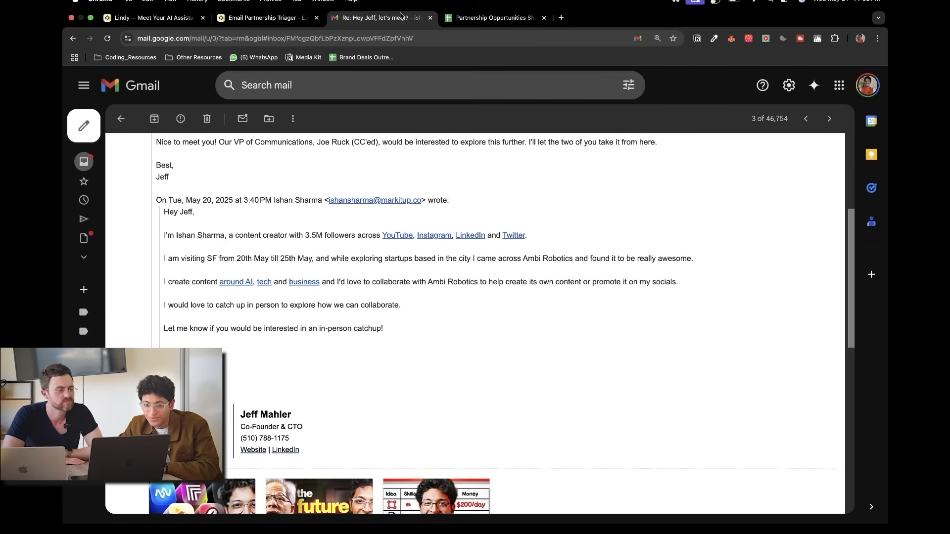
click(380, 76)
text(duolingo)
key(Return)
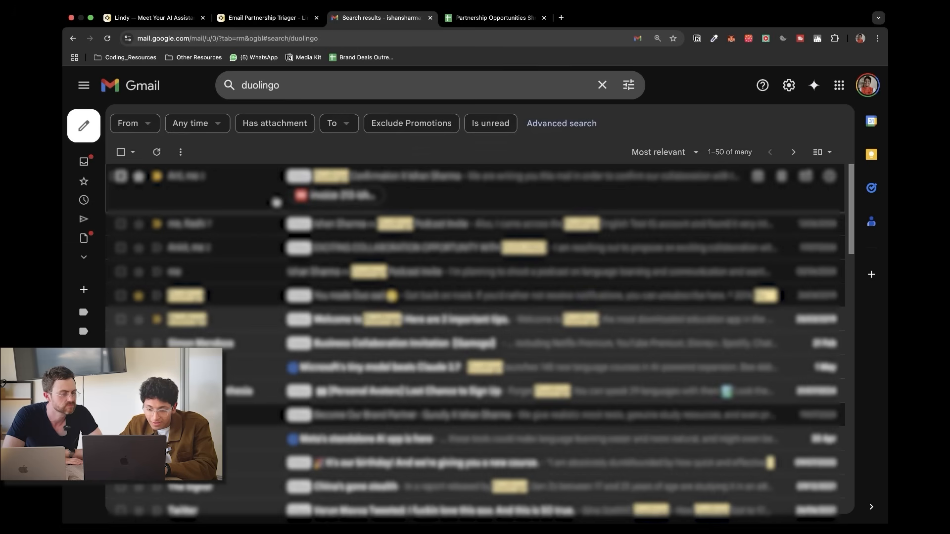
click(268, 197)
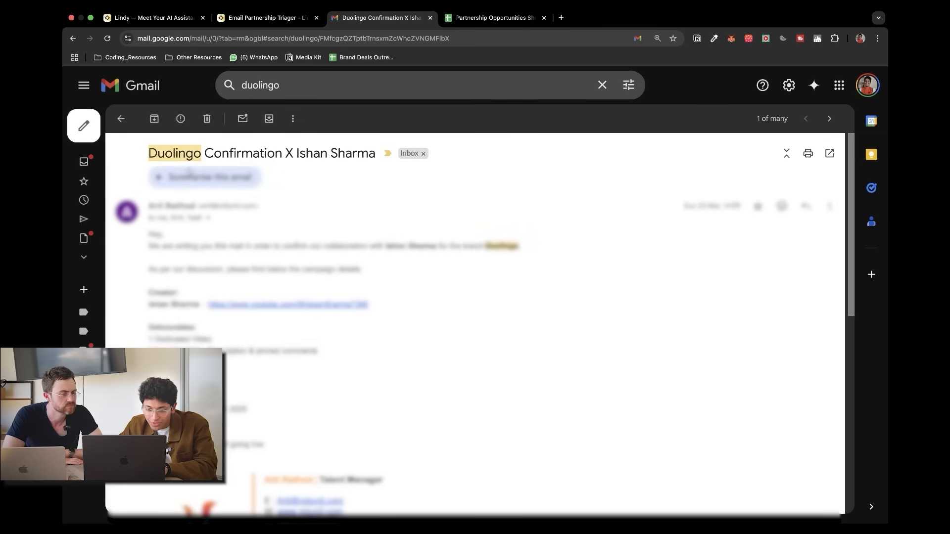
drag(150, 153, 356, 154)
click(352, 170)
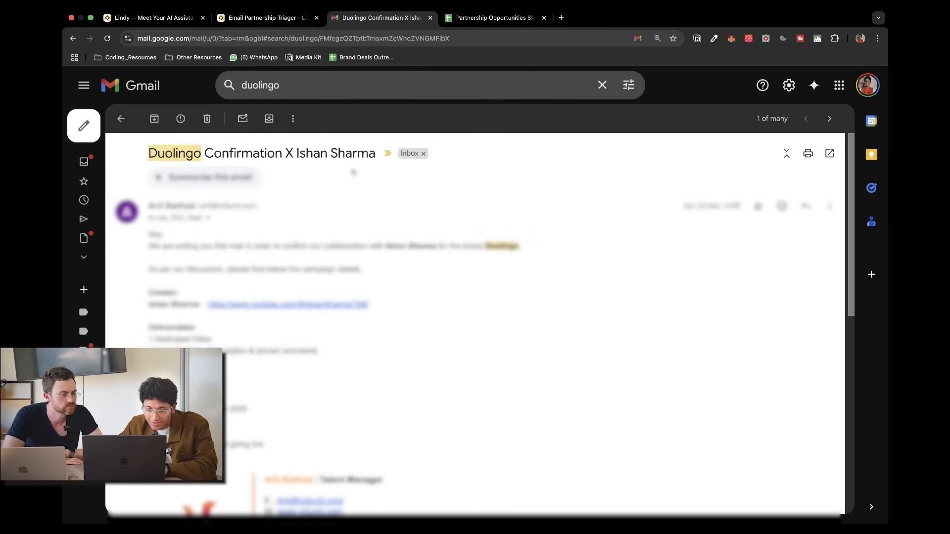
click(122, 119)
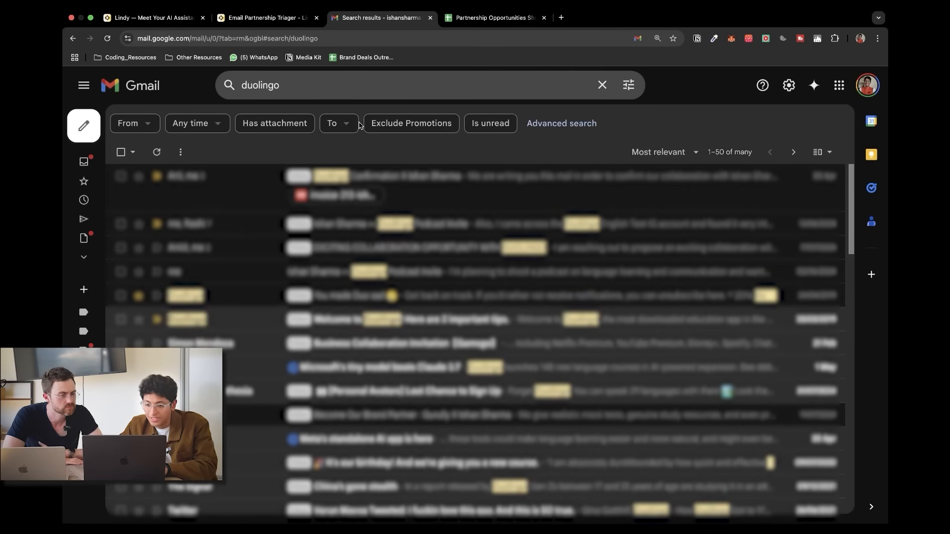
click(84, 162)
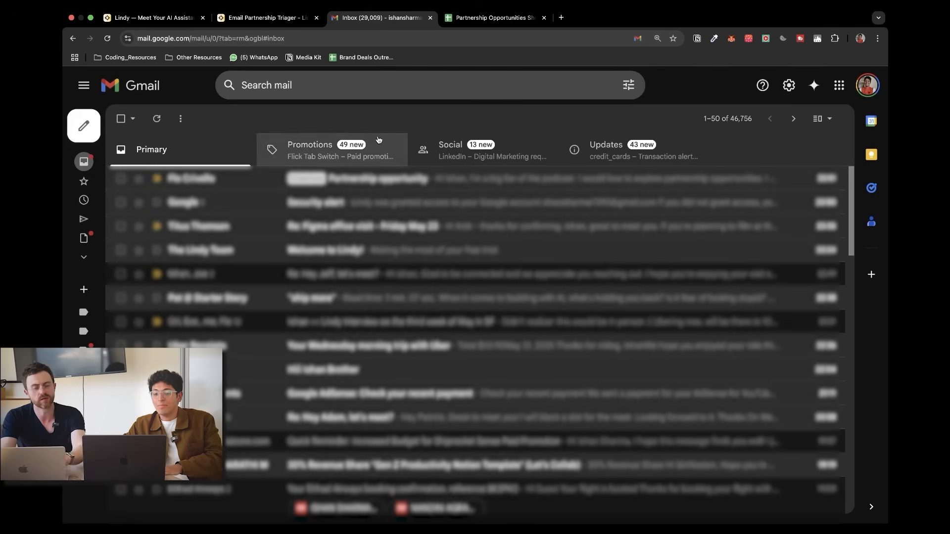
Check the Partnership Opportunities Sheet and return to the Email Partnership Triager flow
click(267, 18)
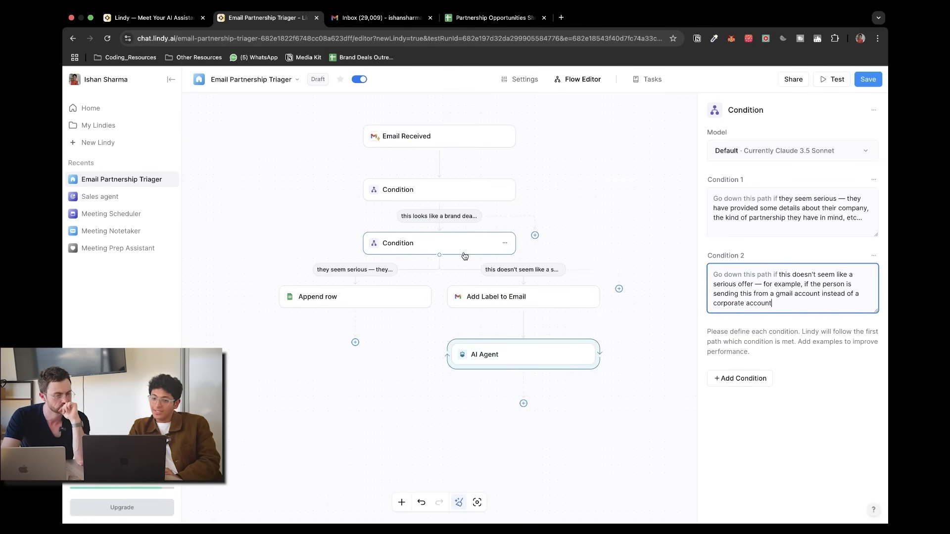
click(498, 18)
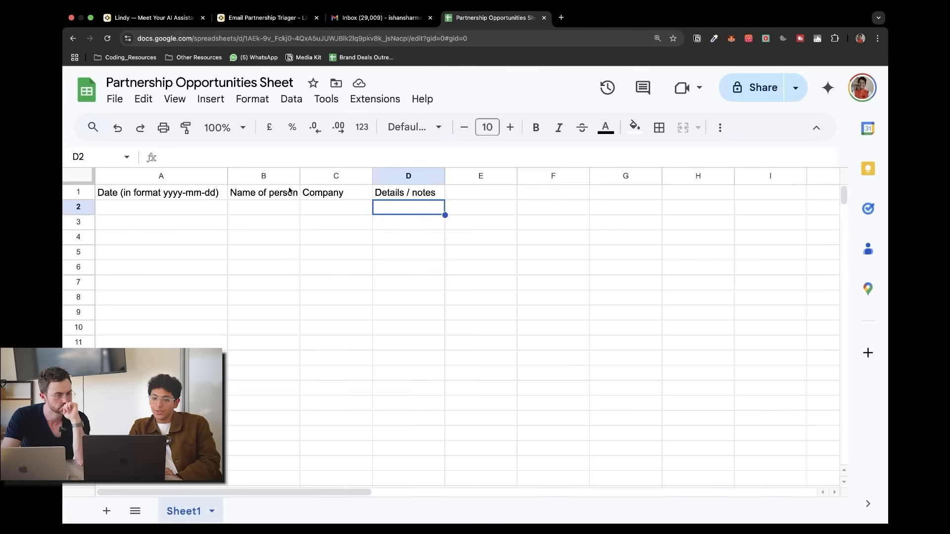
click(386, 21)
click(241, 22)
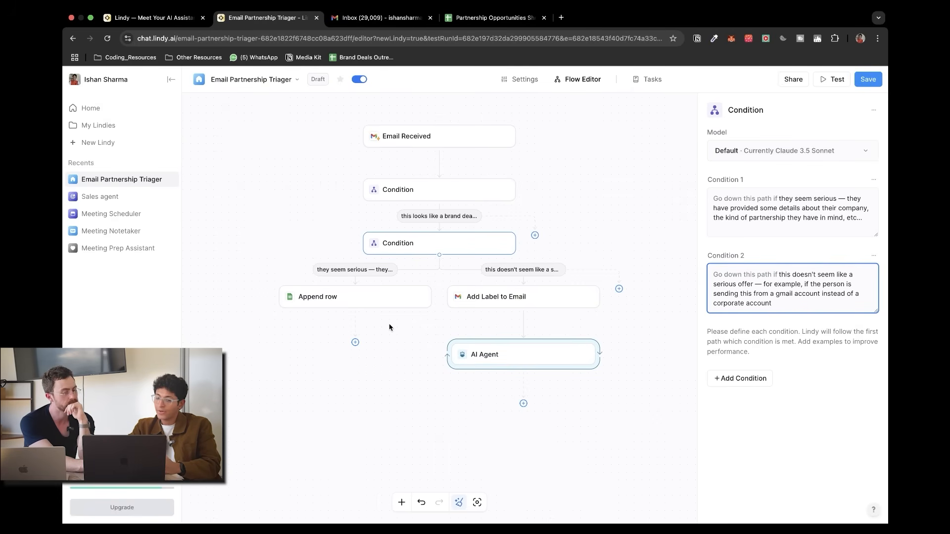
Add a Gmail Send Reply action after Append row and make it ask for confirmation before sending
click(355, 343)
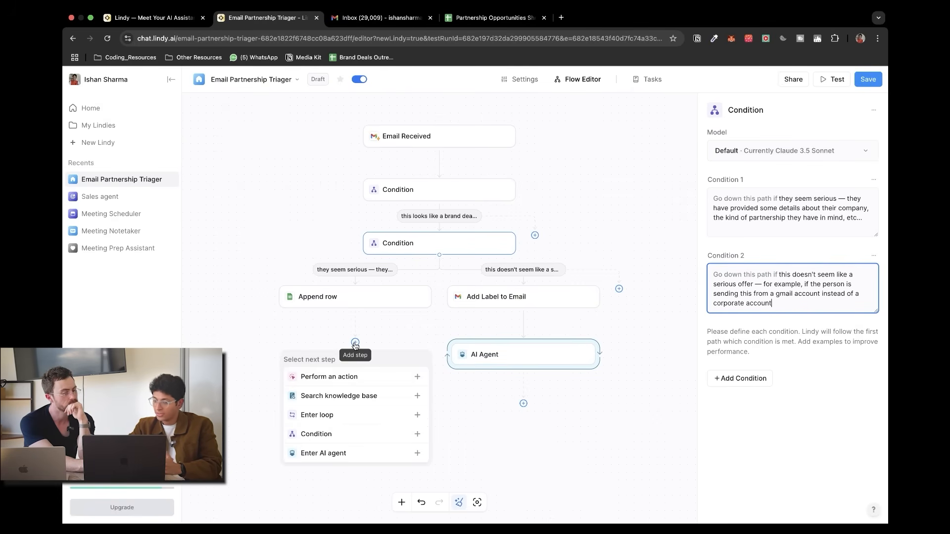
click(346, 375)
click(395, 227)
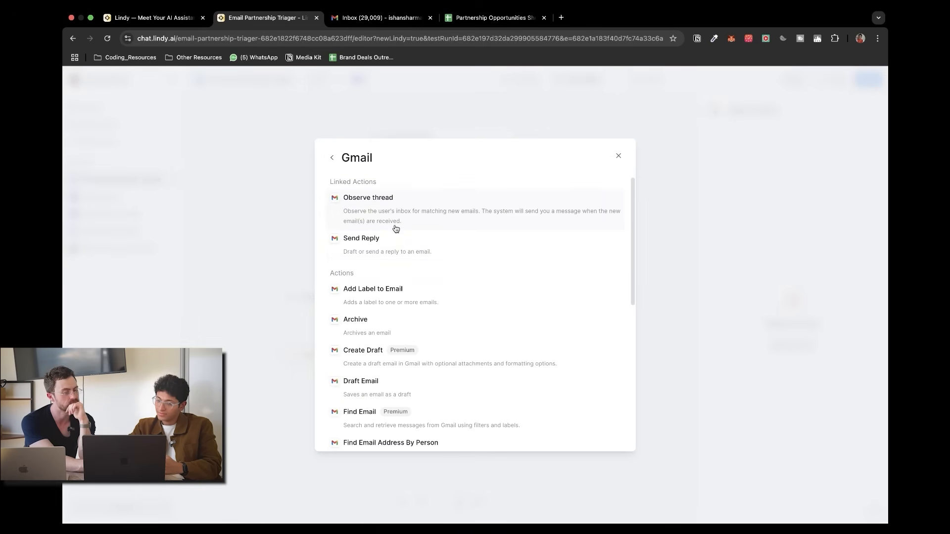
click(415, 247)
click(715, 277)
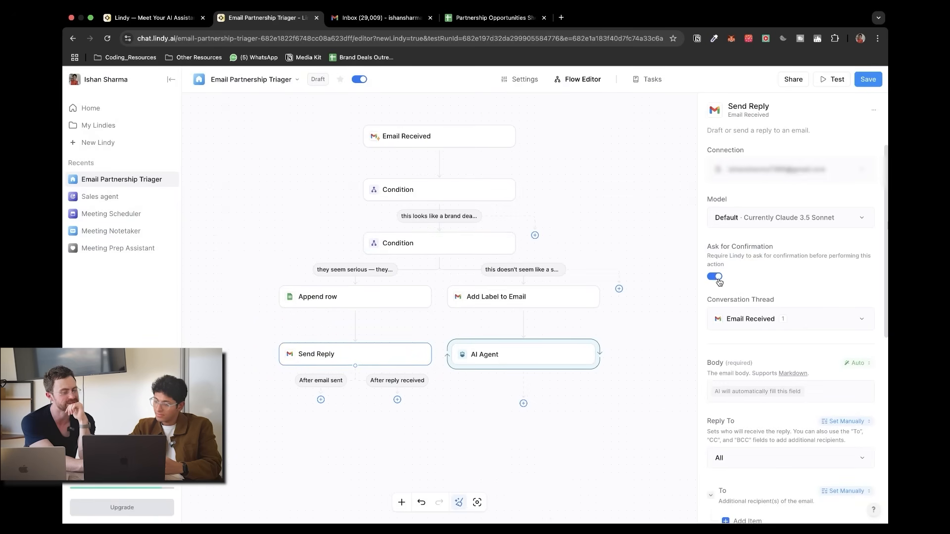
Set the reply's Body prompt to "Say that you're interested and ask for the deliverables and the timelines." and save the agent
scroll(816, 319, down, 5)
click(775, 189)
text(Say th)
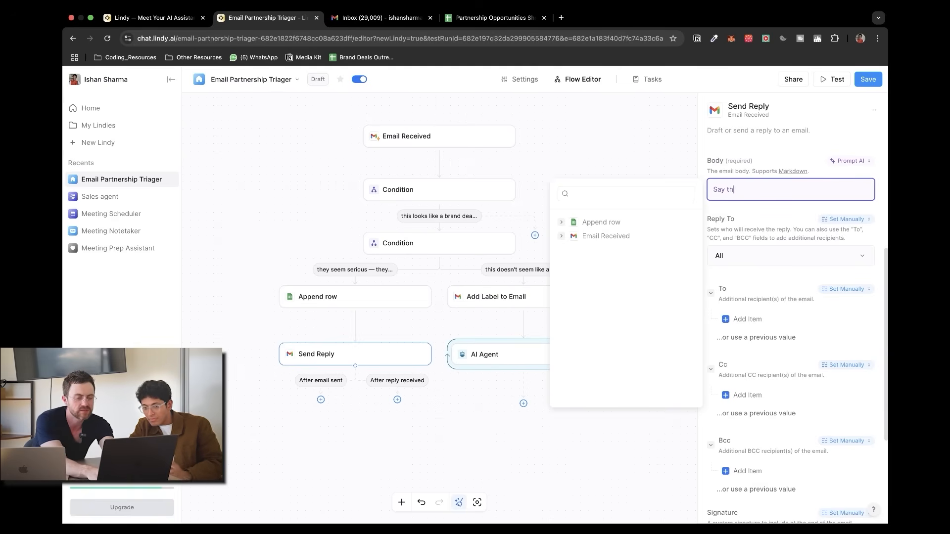
text(at you're interested and ask for more in)
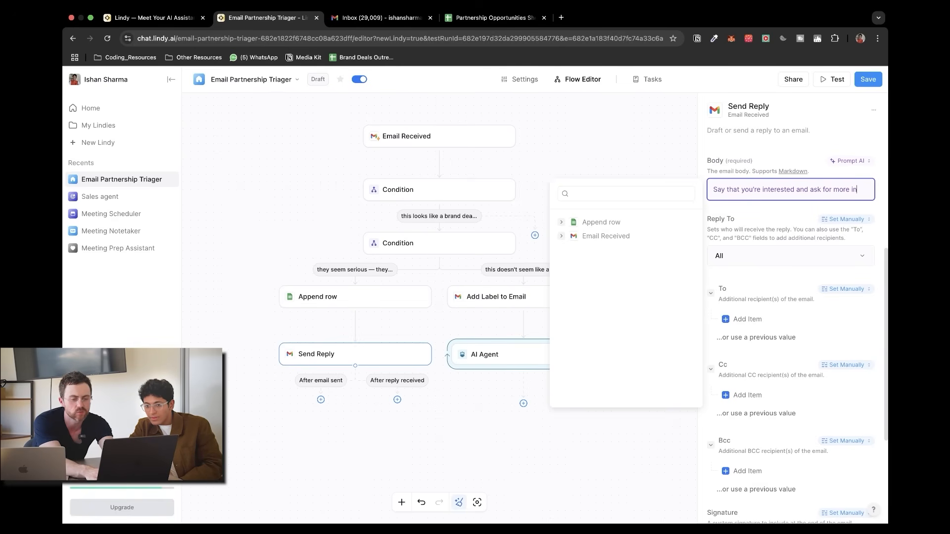
text(formation)
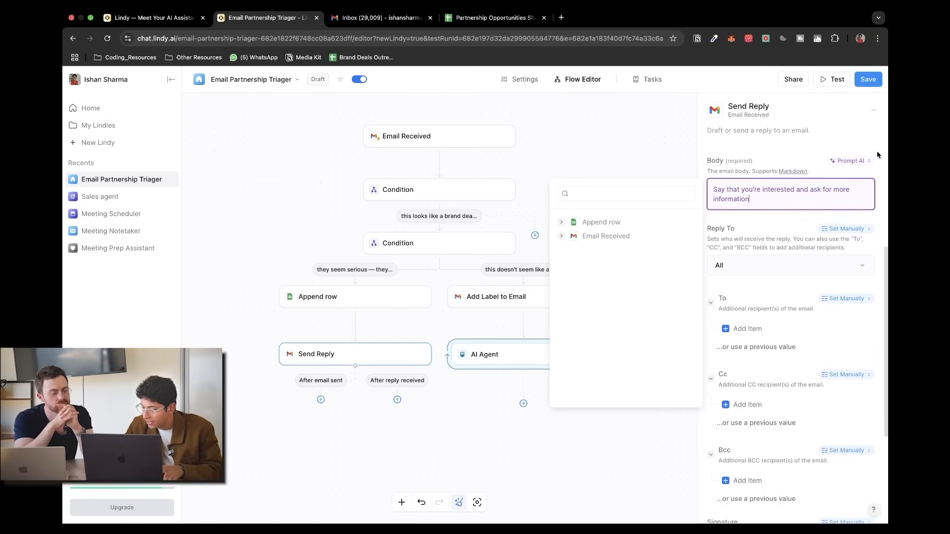
key(BackSpace)
key(BackSpace)
key(BackSpace)
key(BackSpace)
key(BackSpace)
key(BackSpace)
key(BackSpace)
key(BackSpace)
key(BackSpace)
key(BackSpace)
key(BackSpace)
key(BackSpace)
key(BackSpace)
key(BackSpace)
key(BackSpace)
key(BackSpace)
text(the deliverables and the timelines.)
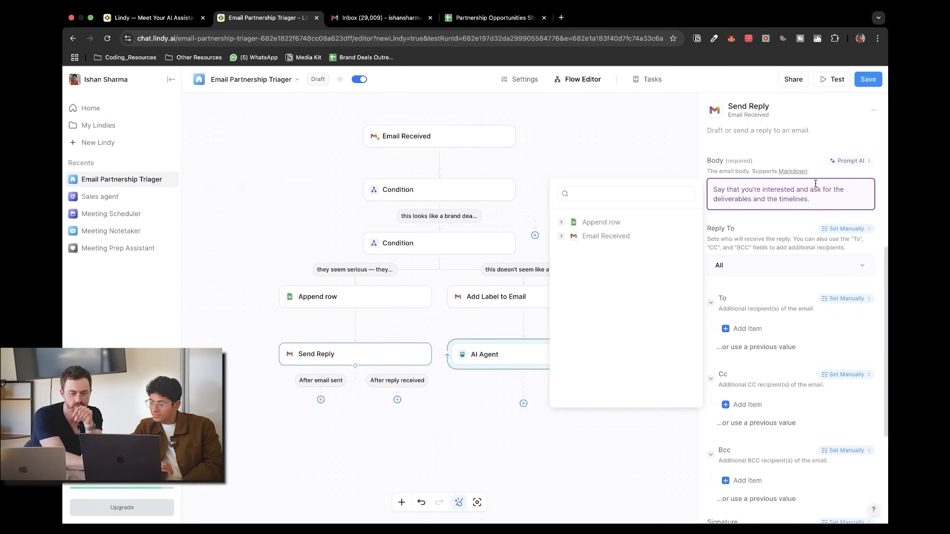
click(868, 79)
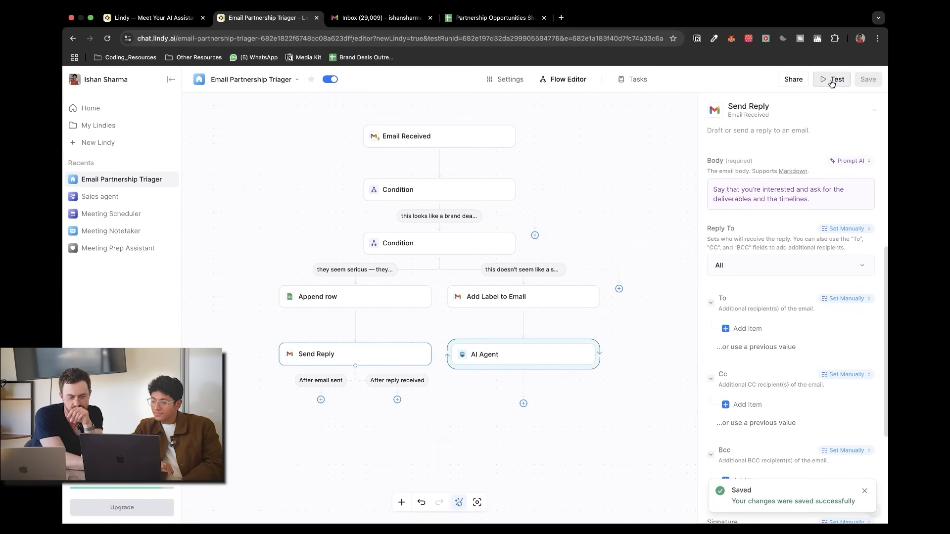
Test the flow on the received "Partnership opportunity" email, review the drafted reply and confirm sending it
click(830, 82)
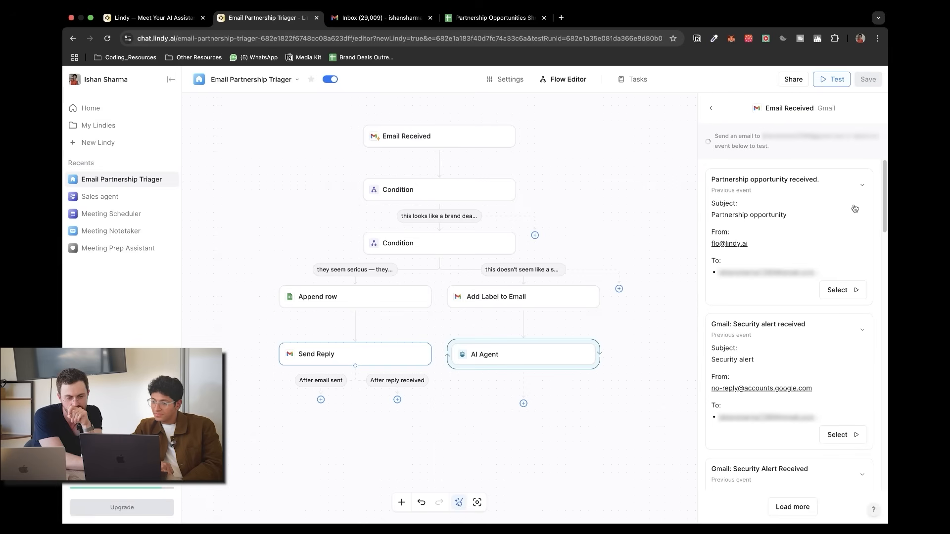
click(850, 290)
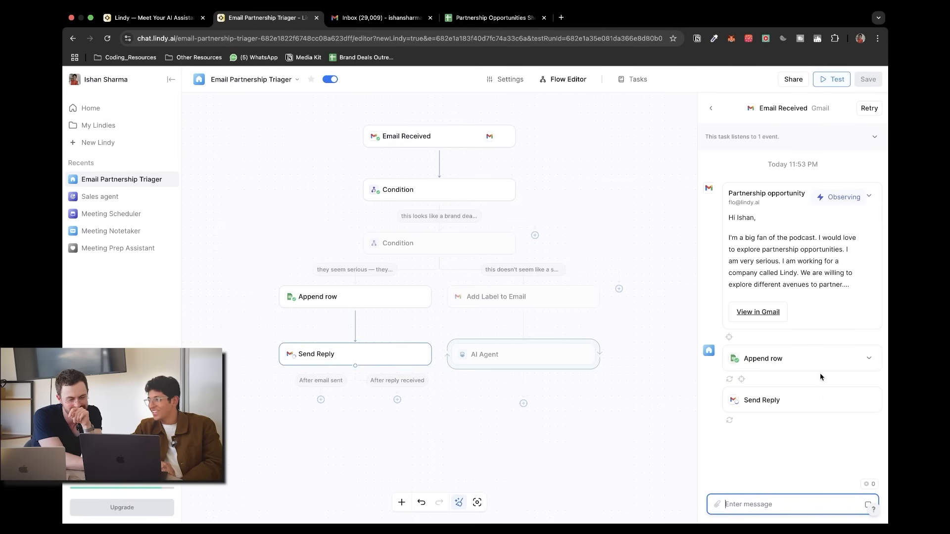
scroll(827, 347, up, 4)
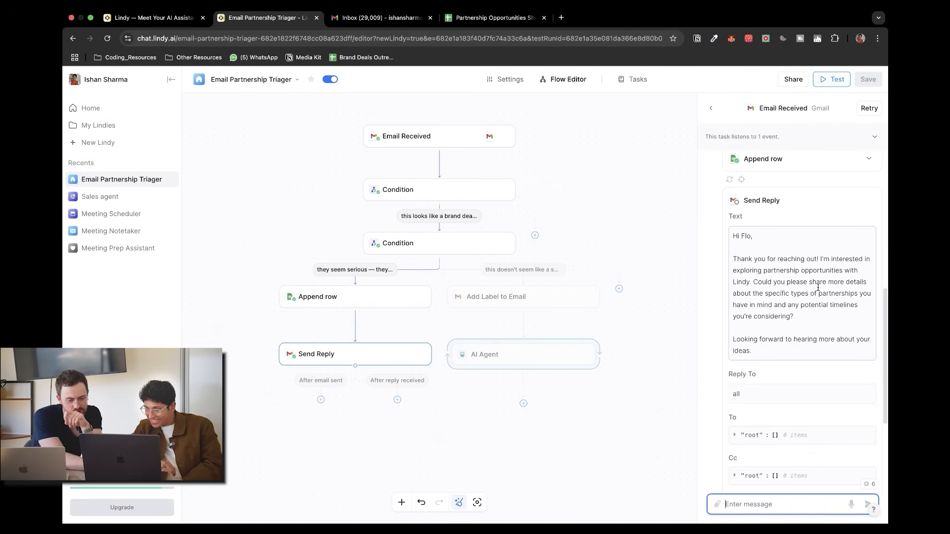
scroll(822, 319, down, 4)
click(745, 452)
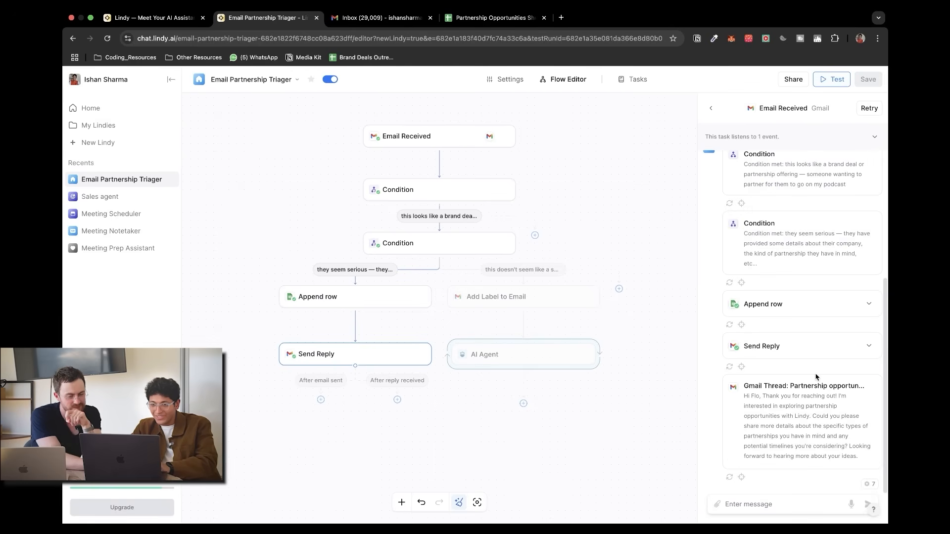
Open the sent "Partnership opportunity" thread in Gmail's Sent mail and read the agent's reply
click(382, 20)
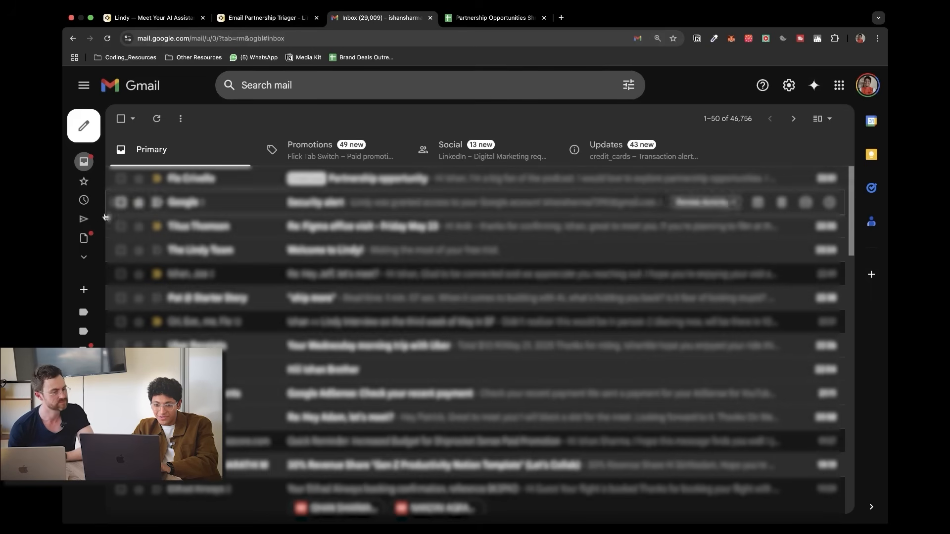
click(83, 219)
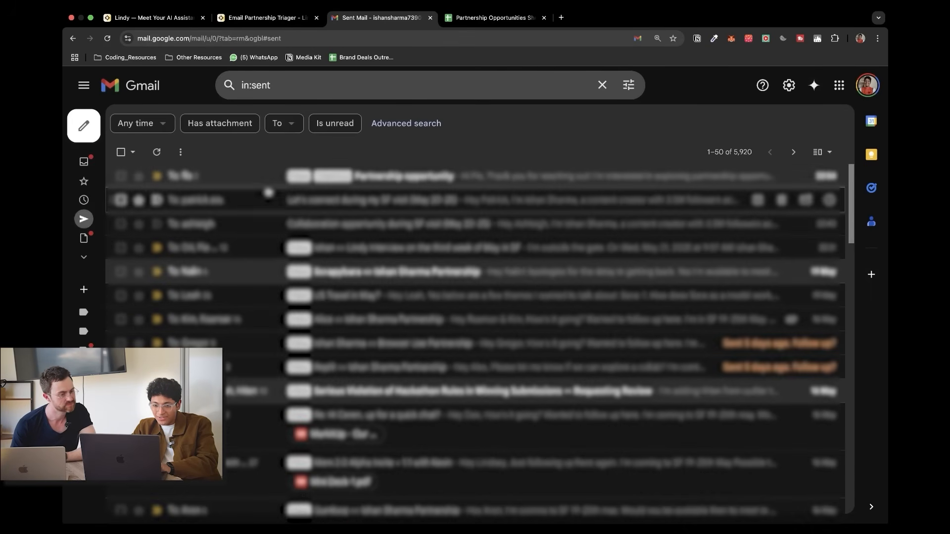
click(302, 179)
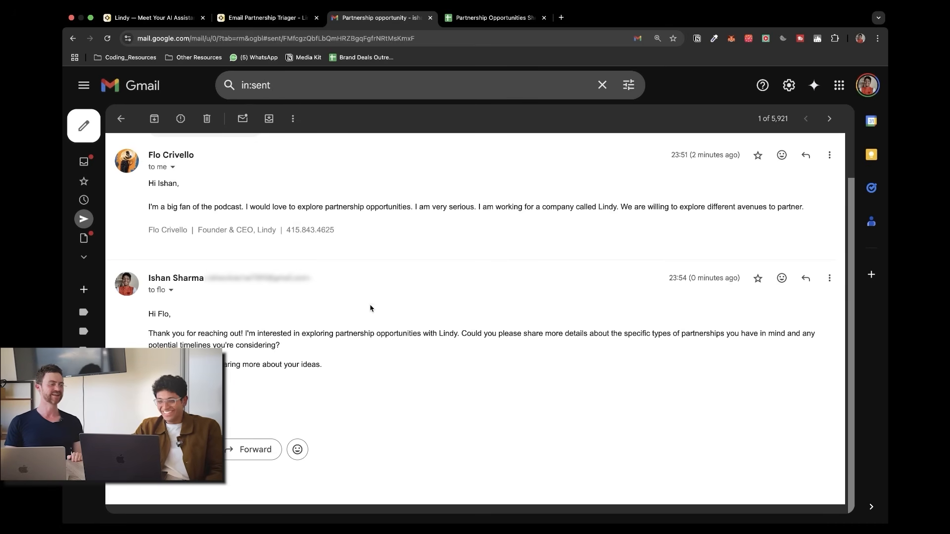
scroll(370, 309, up, 2)
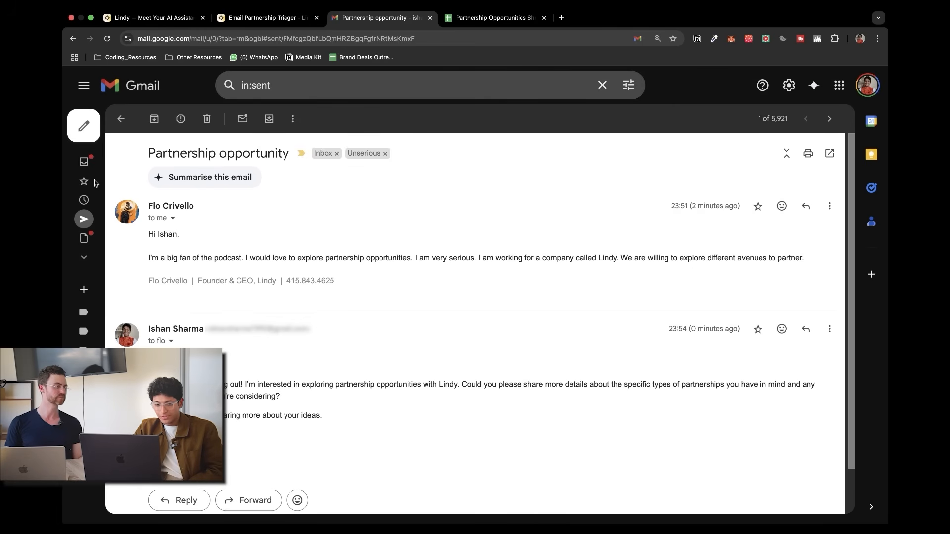
Browse the first two pages of the Gmail Primary inbox, and return to the Email Partnership Triager flow
click(84, 161)
scroll(583, 348, down, 10)
scroll(583, 347, up, 5)
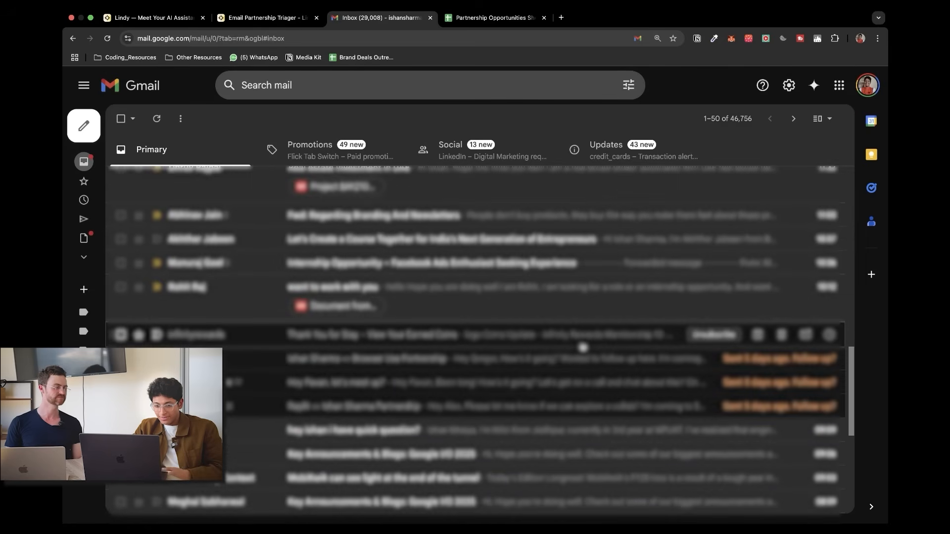
scroll(583, 344, down, 5)
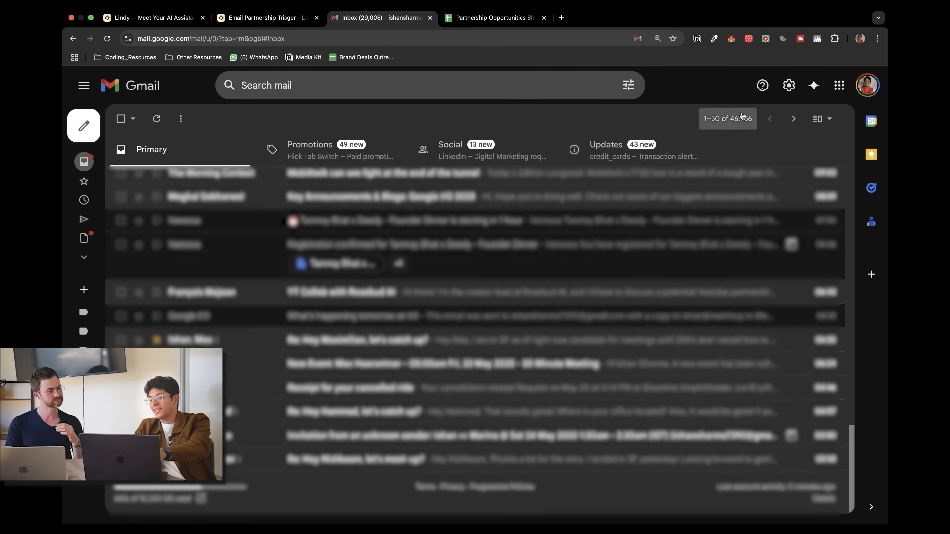
click(800, 120)
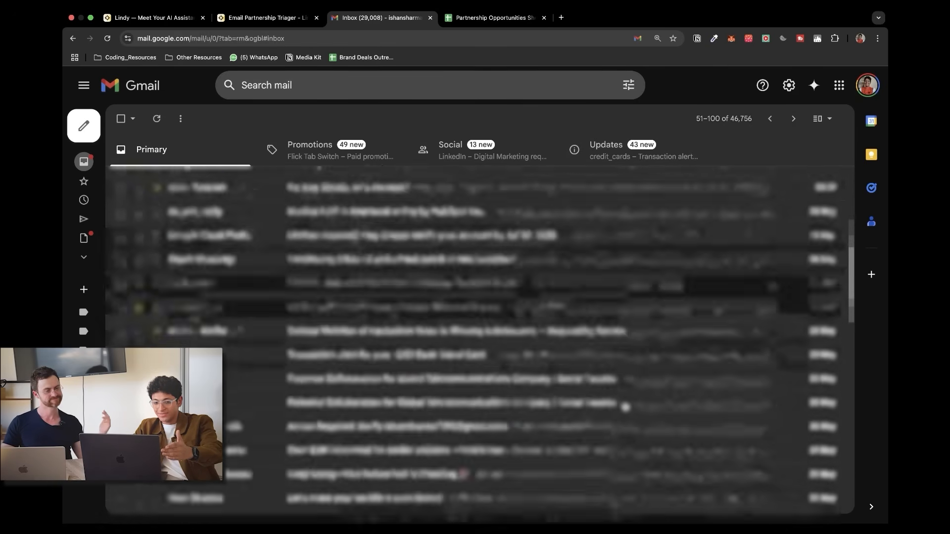
scroll(625, 408, down, 10)
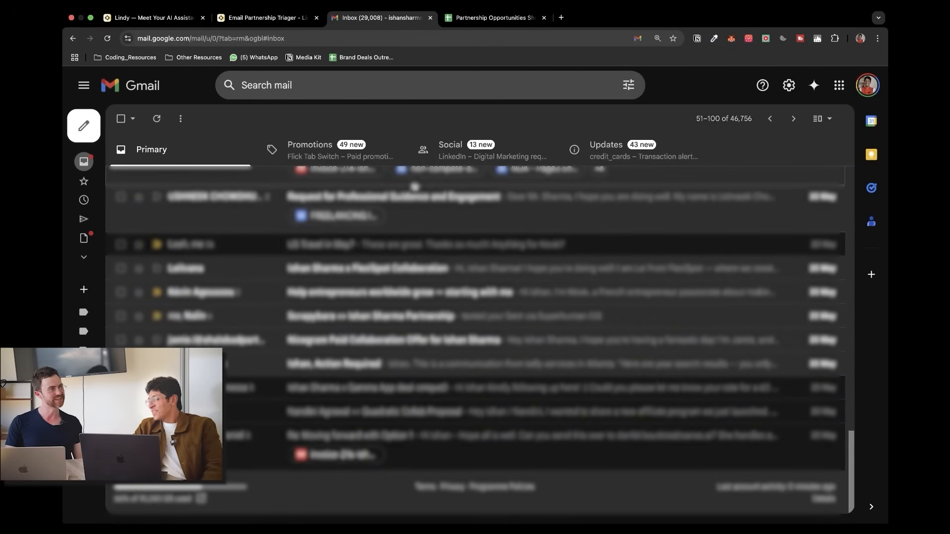
scroll(507, 342, up, 10)
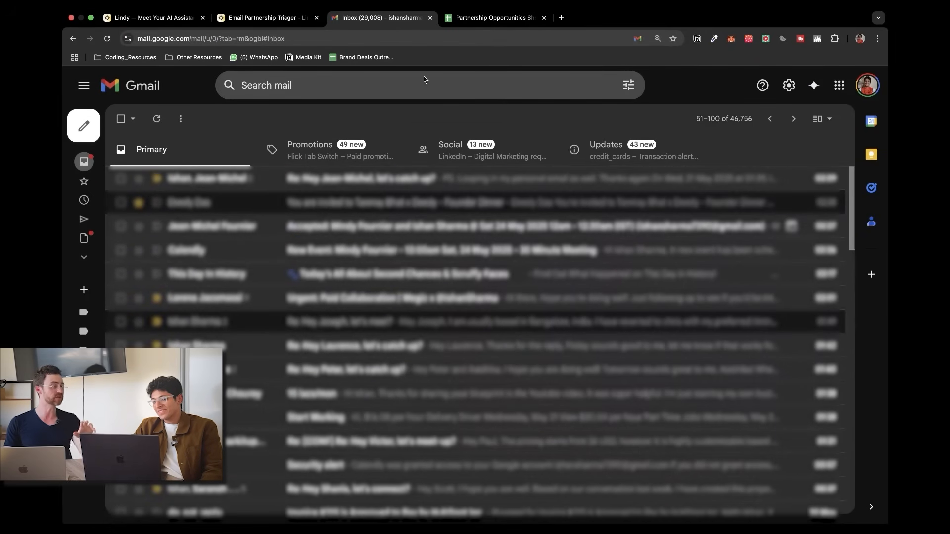
click(500, 20)
click(270, 17)
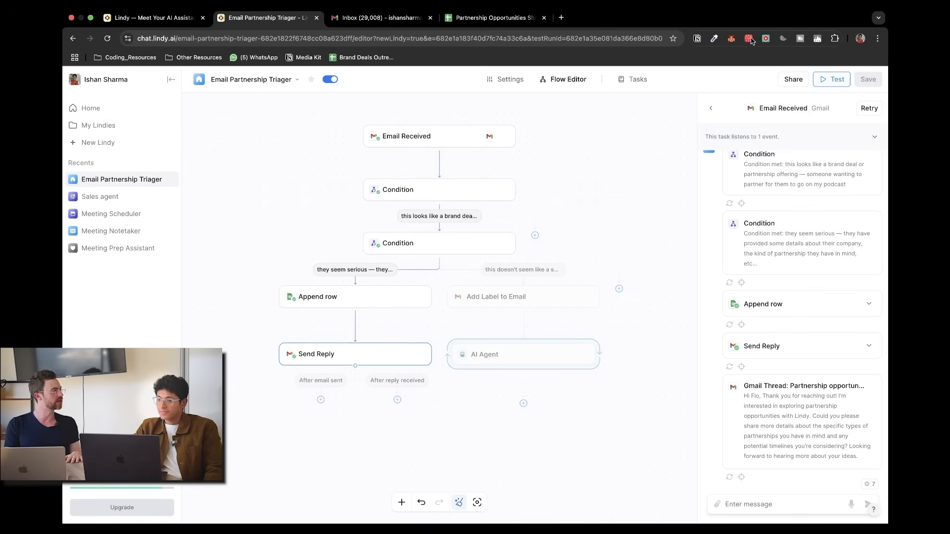
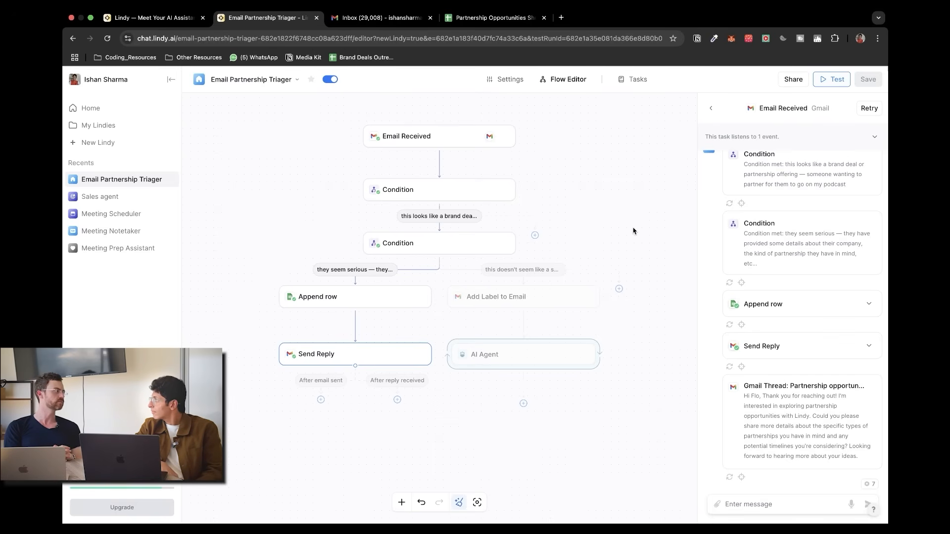
Review the settings of the Email Received trigger and the two Condition steps in the flow
click(425, 237)
click(419, 192)
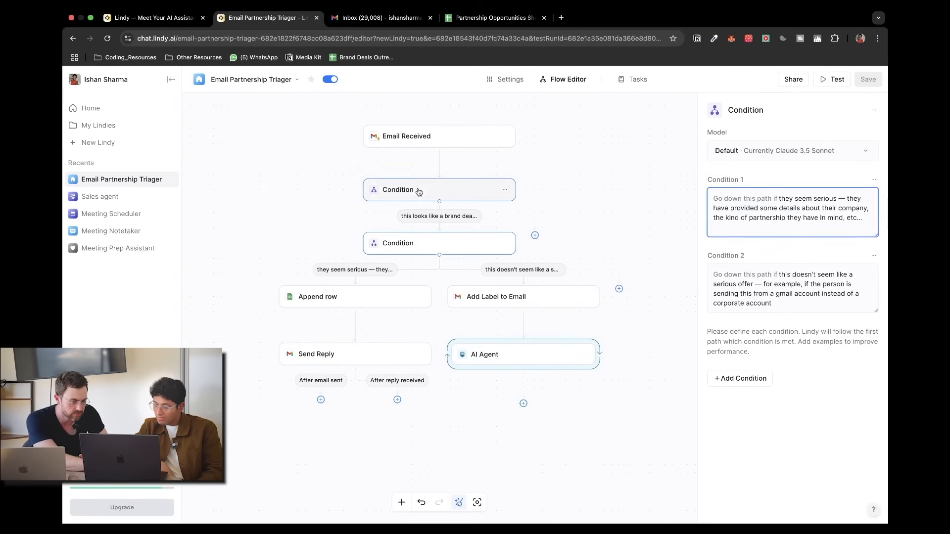
click(429, 144)
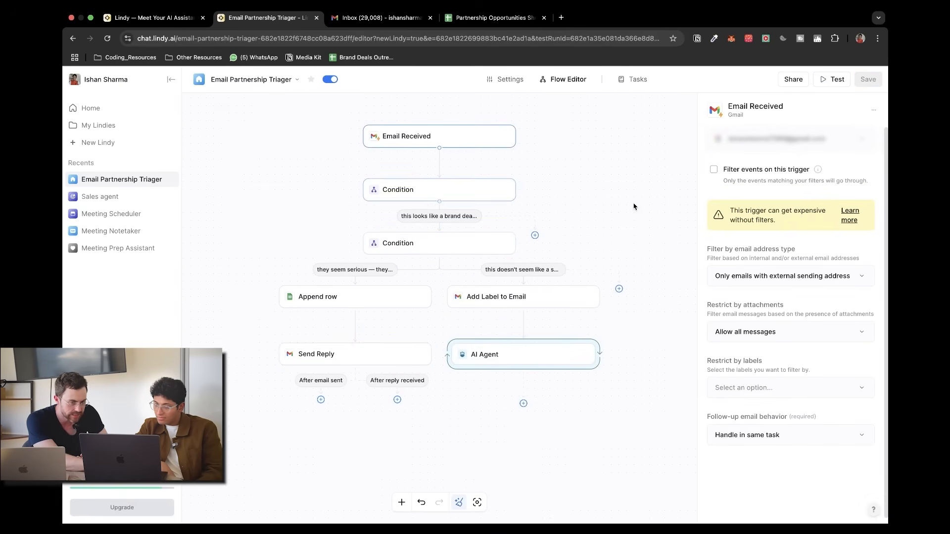
click(480, 189)
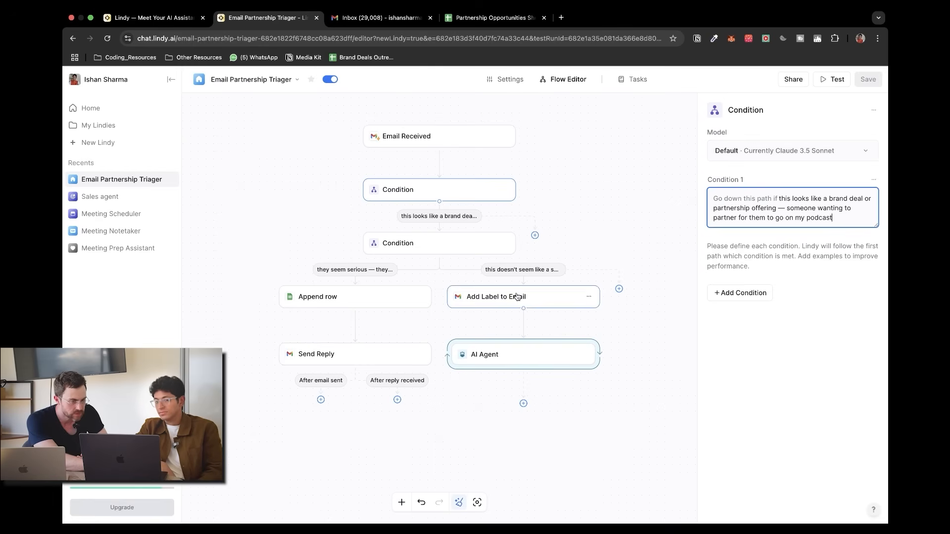
click(454, 251)
Browse the AI models offered for the second Condition and look at its Condition 2 text
click(813, 157)
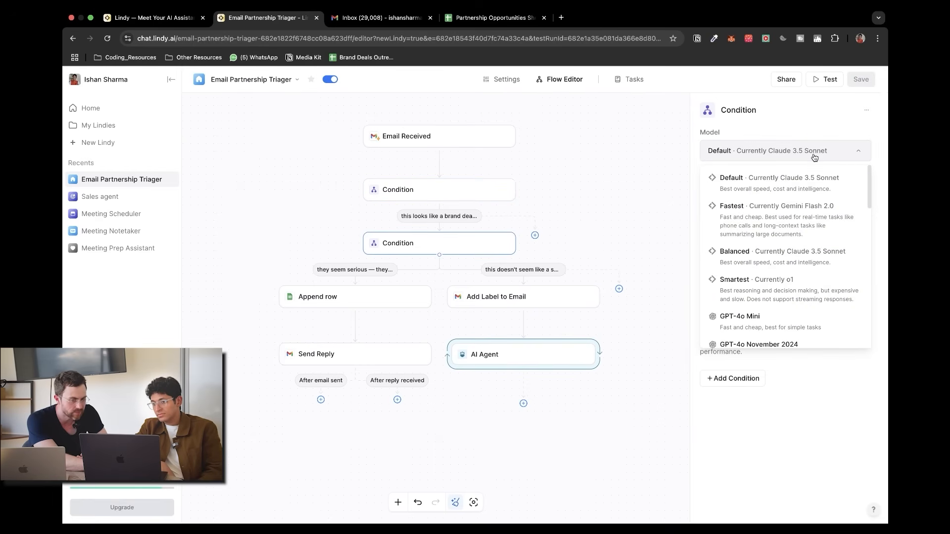
click(813, 158)
click(813, 157)
scroll(816, 213, down, 3)
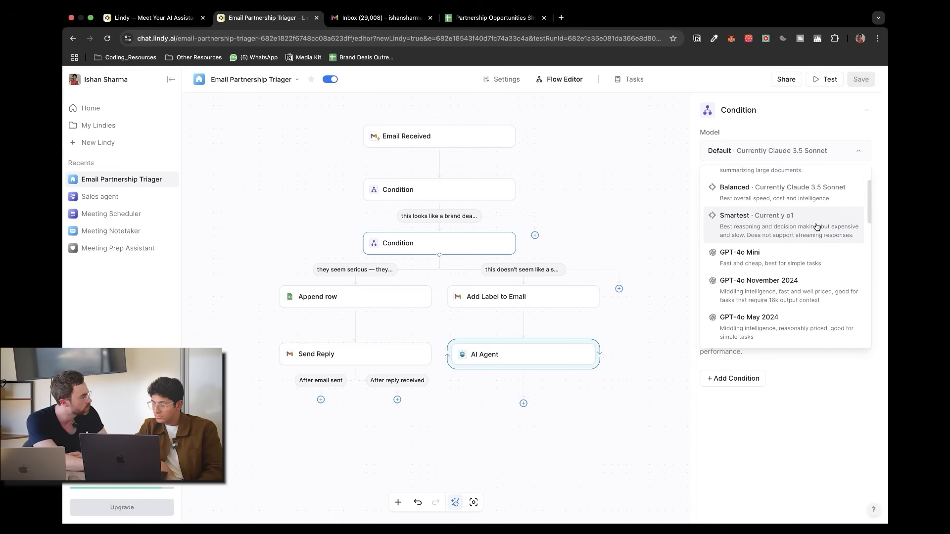
scroll(819, 227, down, 10)
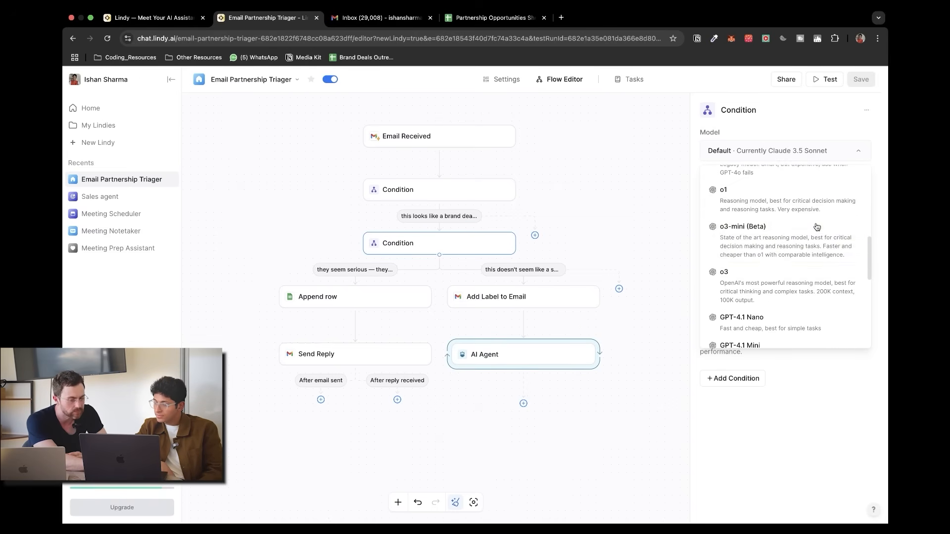
click(847, 368)
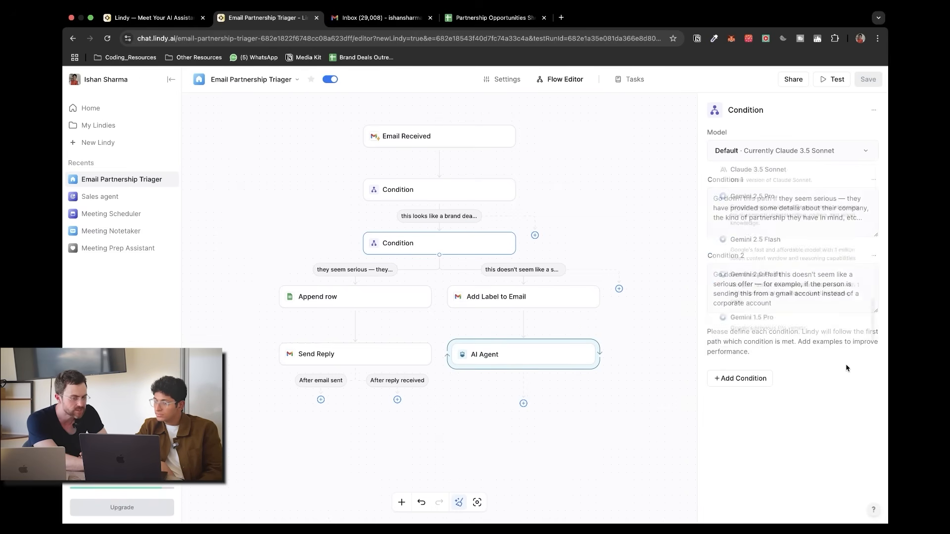
click(808, 308)
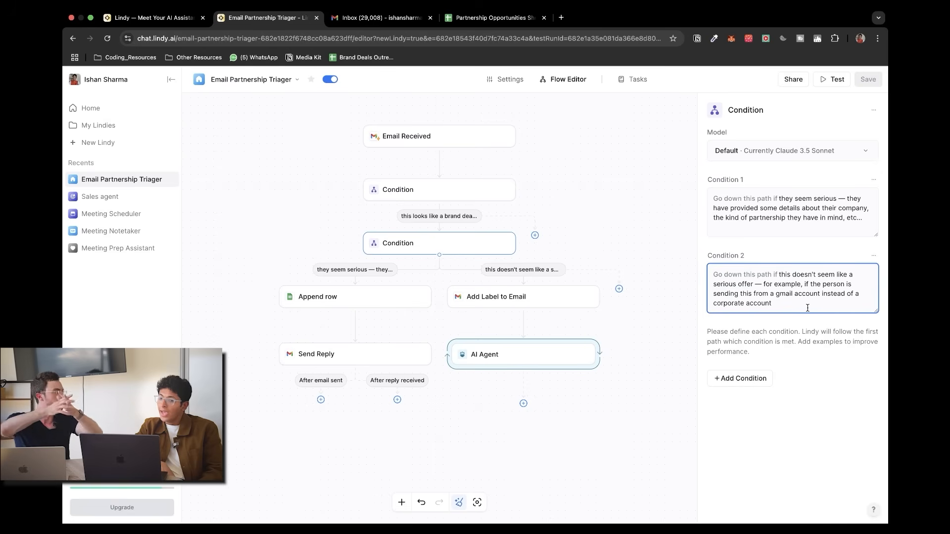
Replace the Email Received trigger with the Timer trigger On Recurring Schedule
click(438, 138)
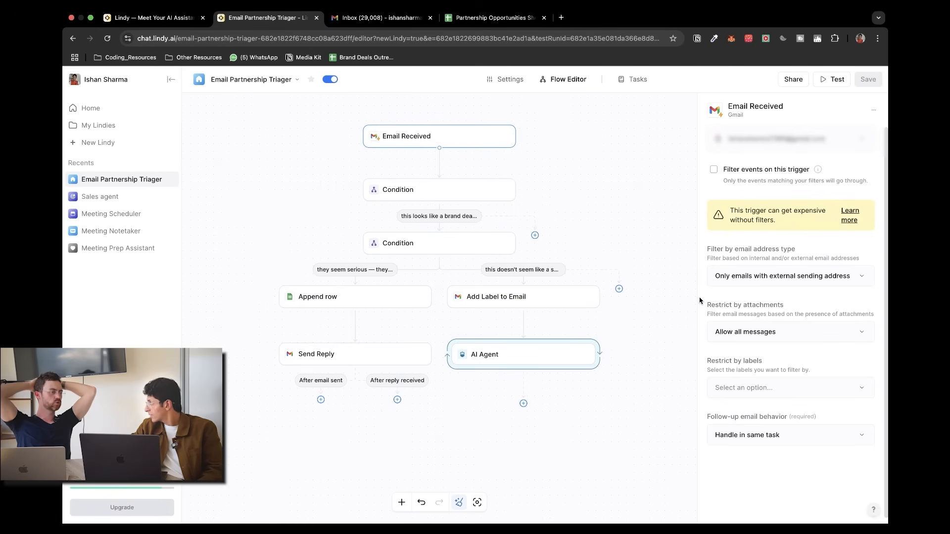
click(505, 136)
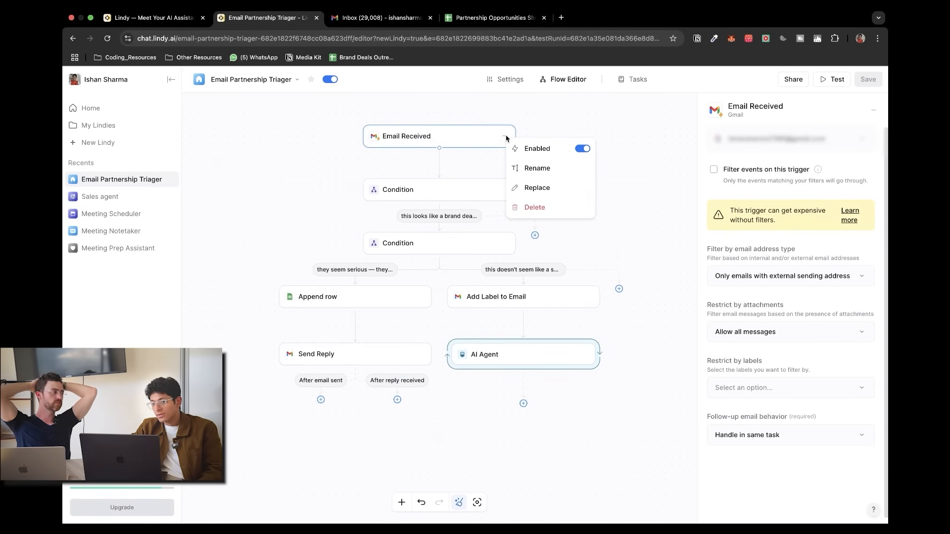
click(561, 187)
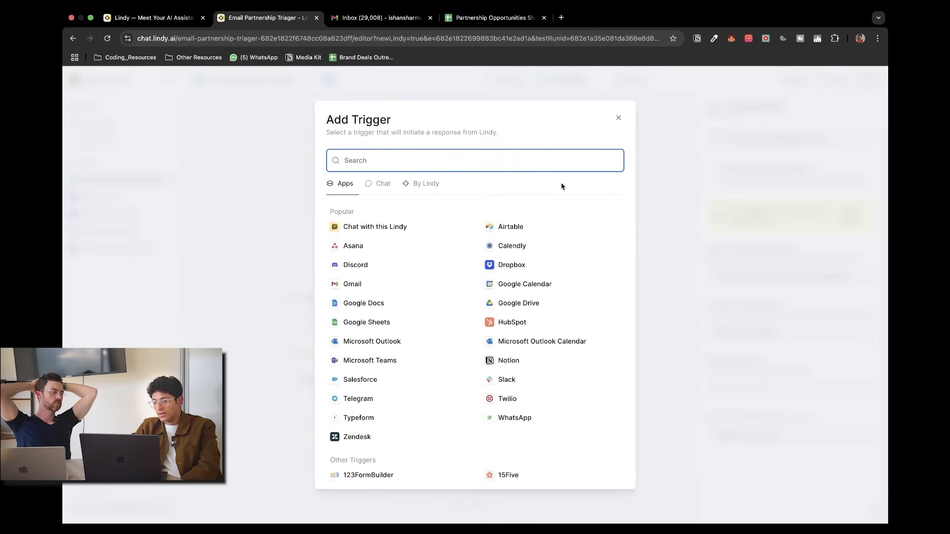
click(367, 284)
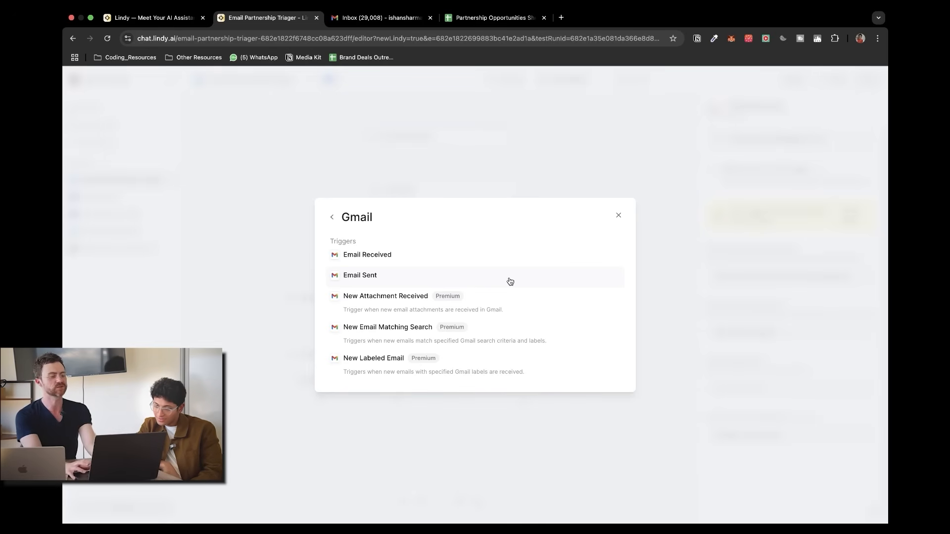
click(333, 219)
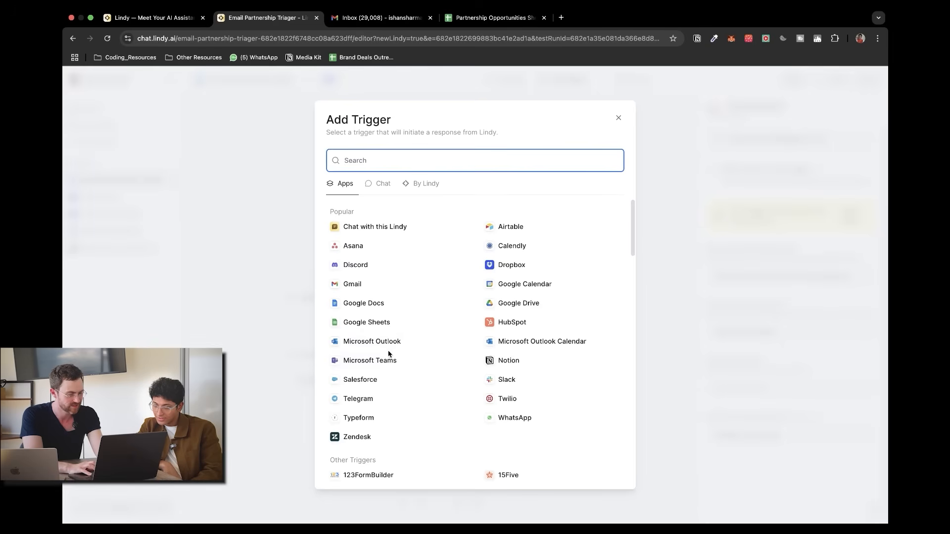
click(429, 184)
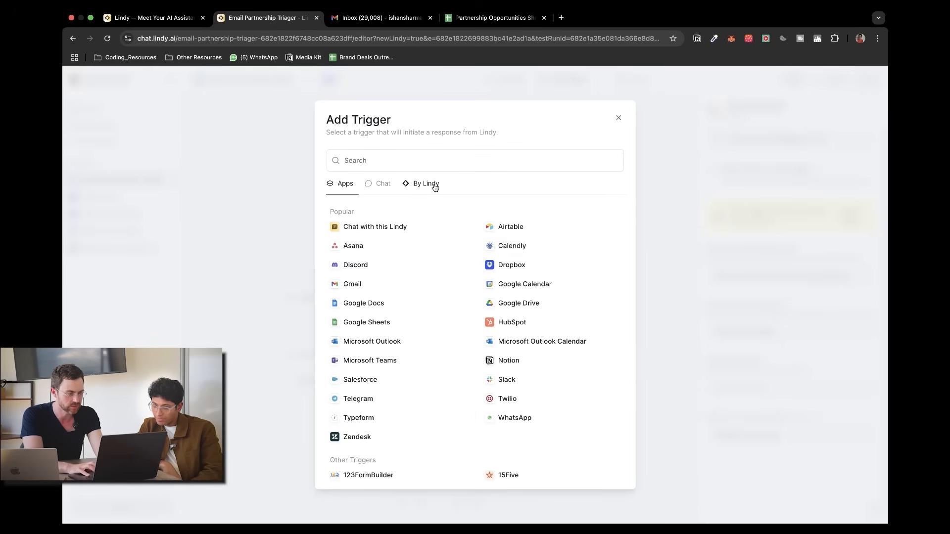
click(498, 248)
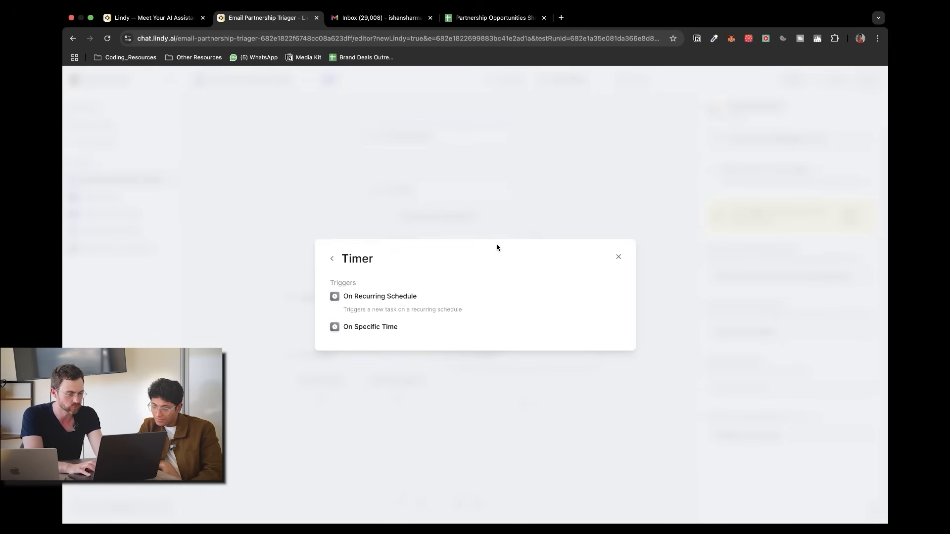
click(412, 304)
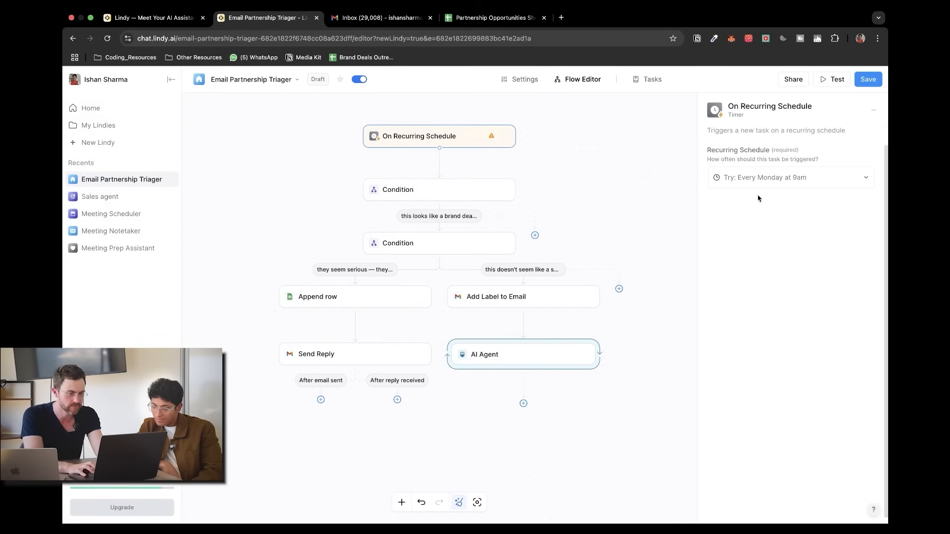
Set the trigger's recurring schedule to every day at 9am
click(759, 178)
text(e)
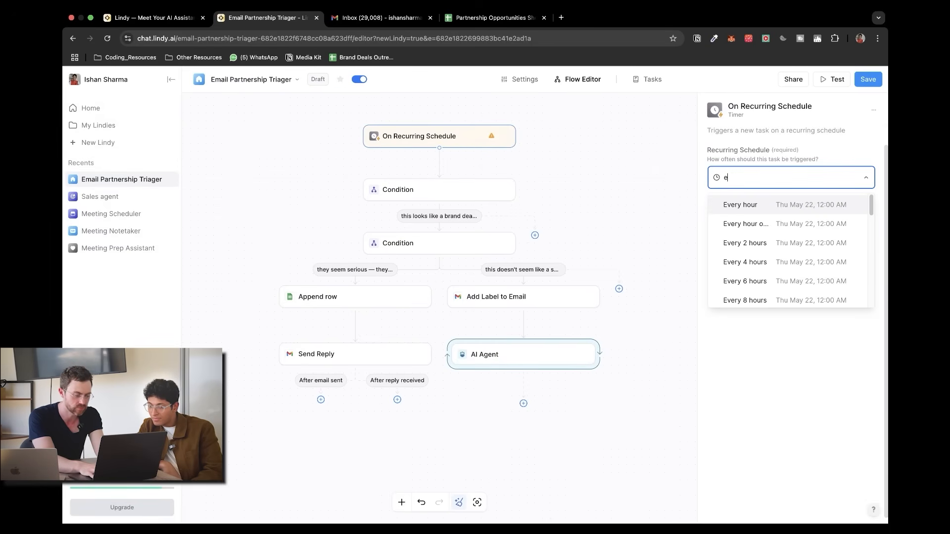
text(very day at 9am)
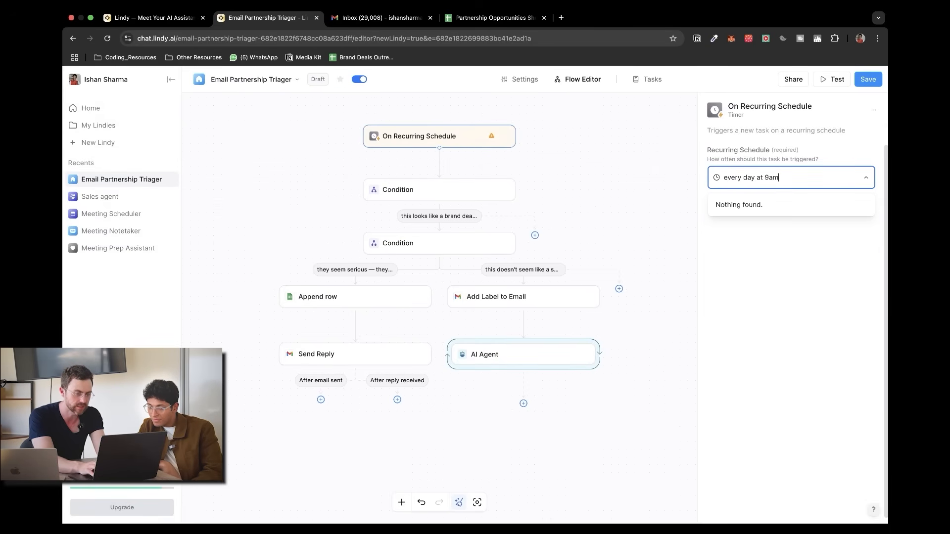
click(774, 199)
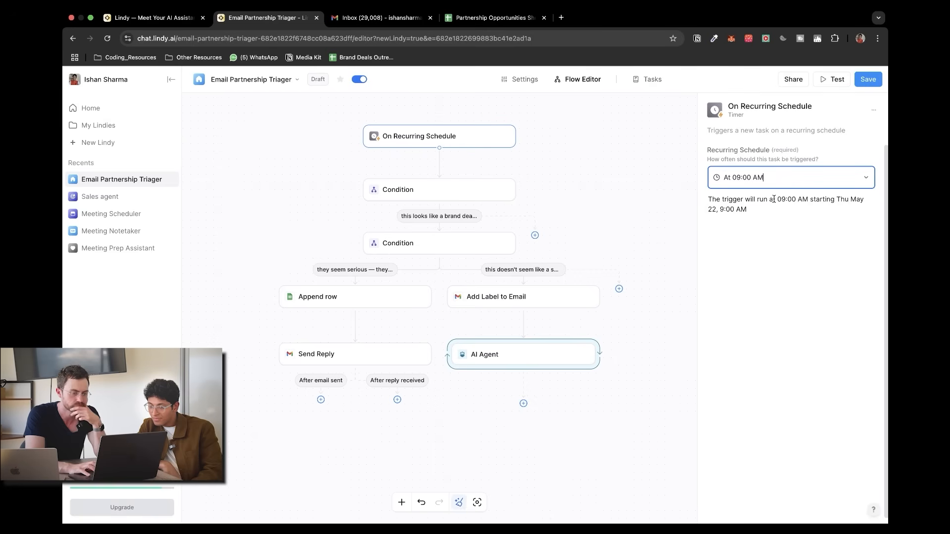
Add Gmail's Search Emails action directly after the recurring schedule trigger and look through its result and filter settings
click(439, 163)
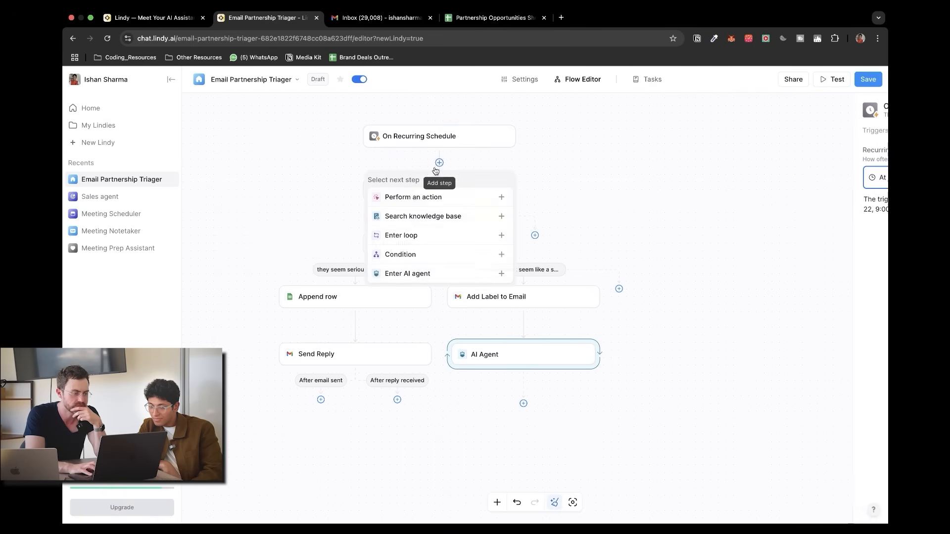
click(409, 198)
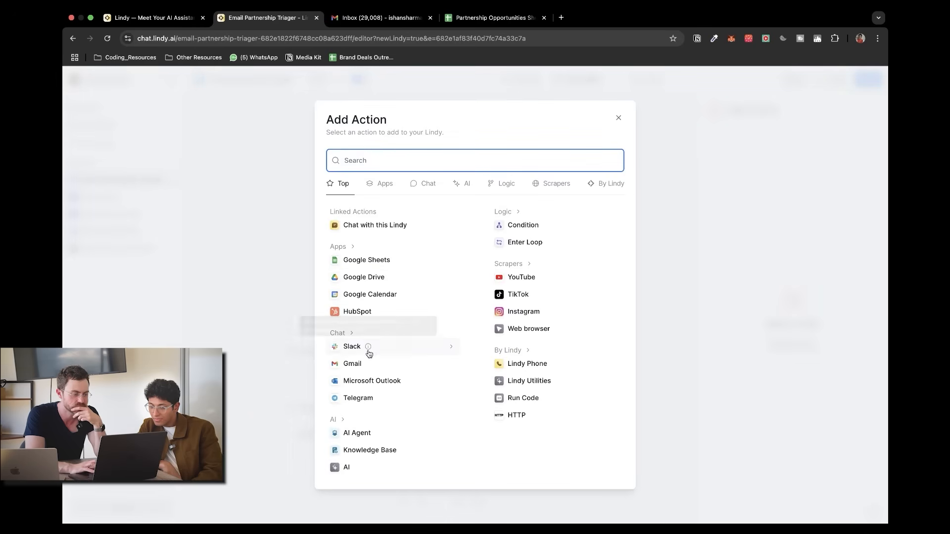
click(378, 370)
scroll(461, 344, down, 6)
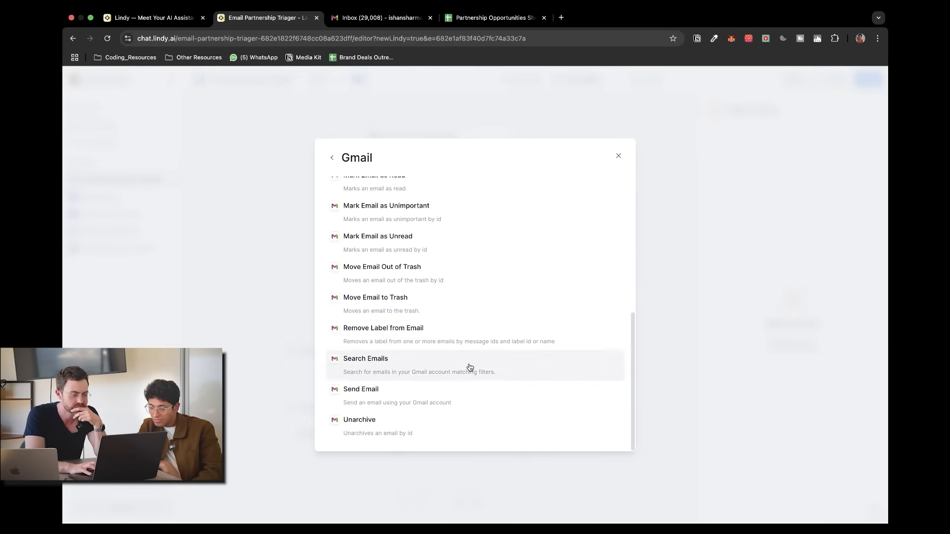
click(470, 367)
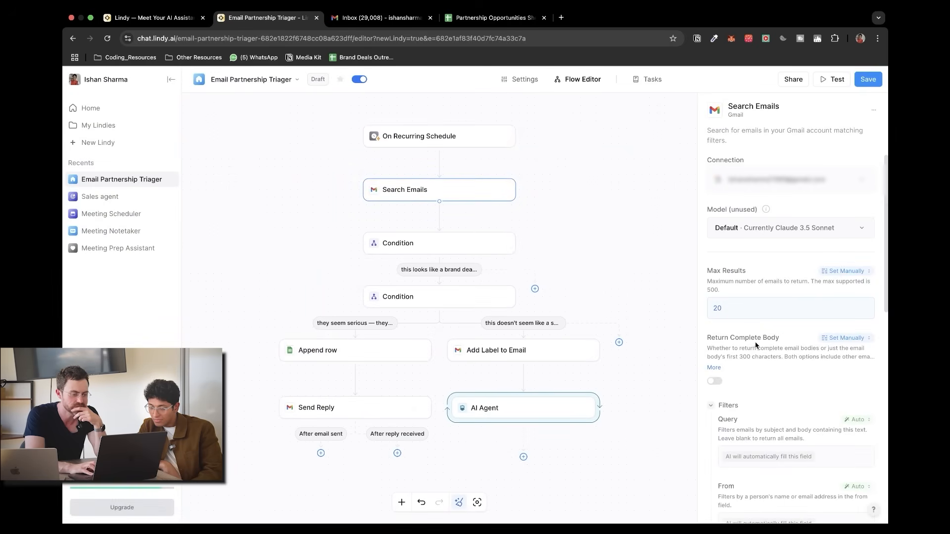
scroll(825, 369, down, 3)
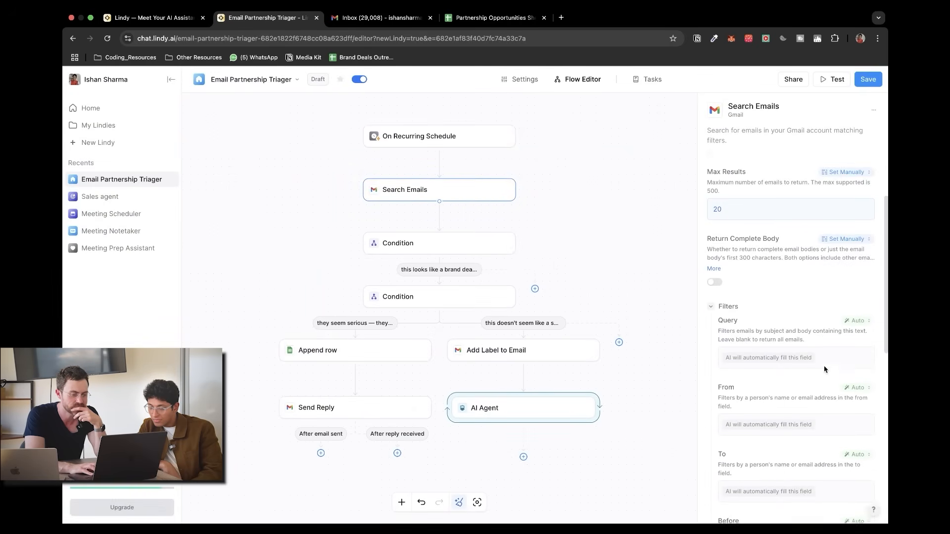
scroll(672, 341, up, 2)
scroll(672, 340, down, 2)
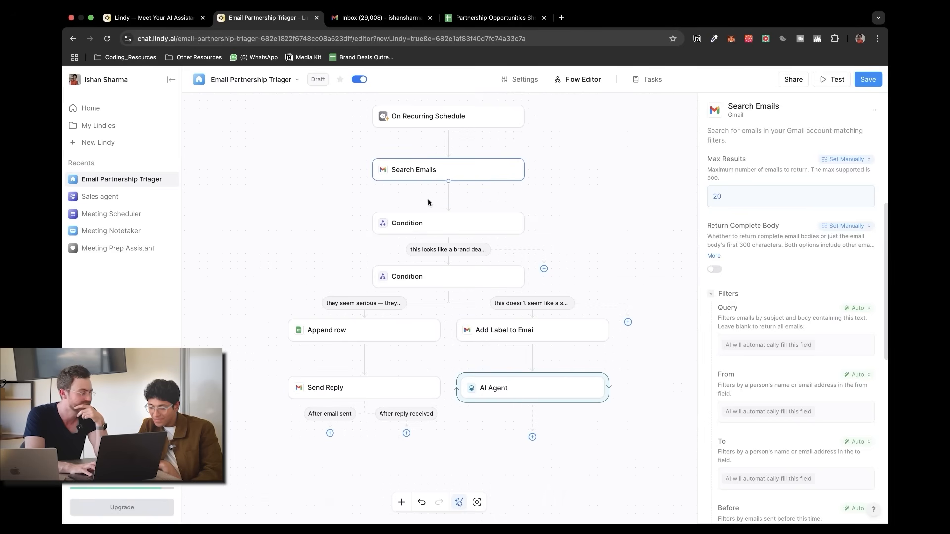
Insert an Enter Loop step between Search Emails and the first Condition
click(448, 197)
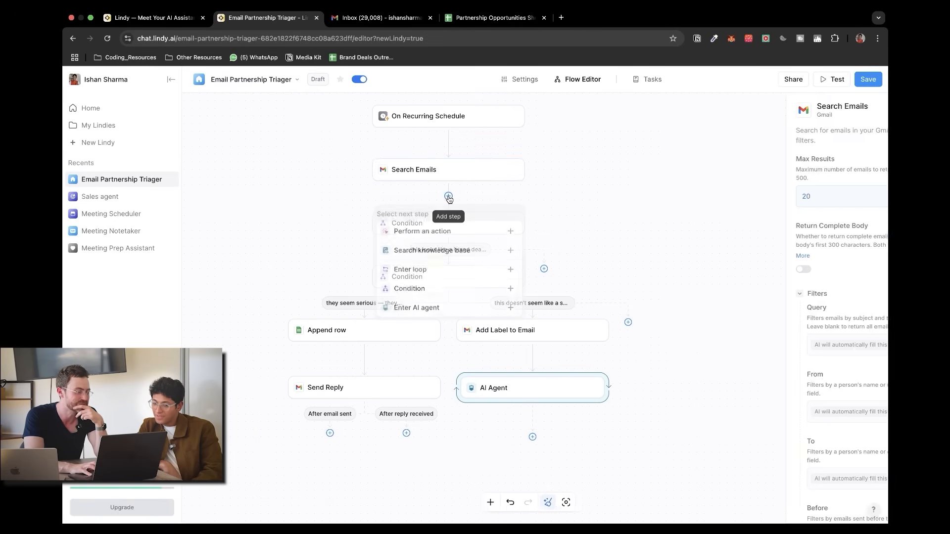
click(428, 275)
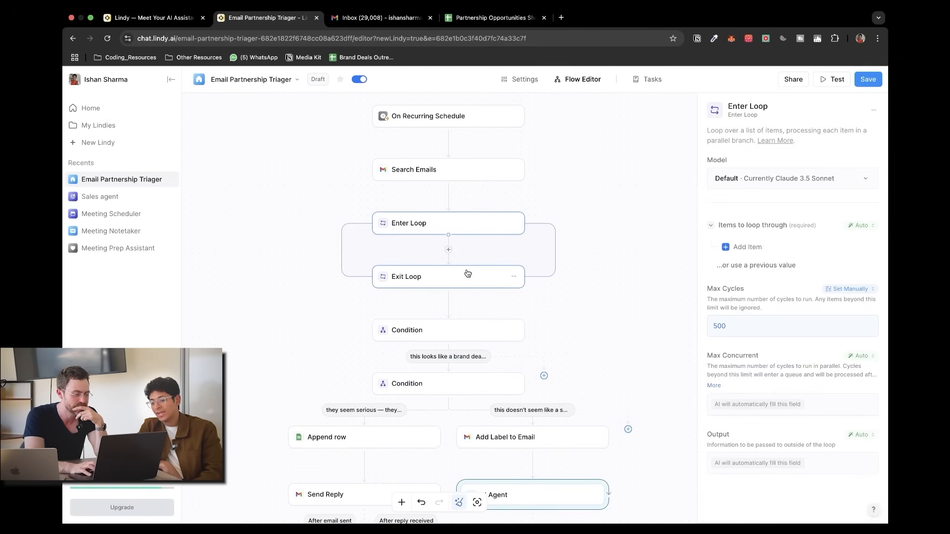
scroll(529, 336, down, 4)
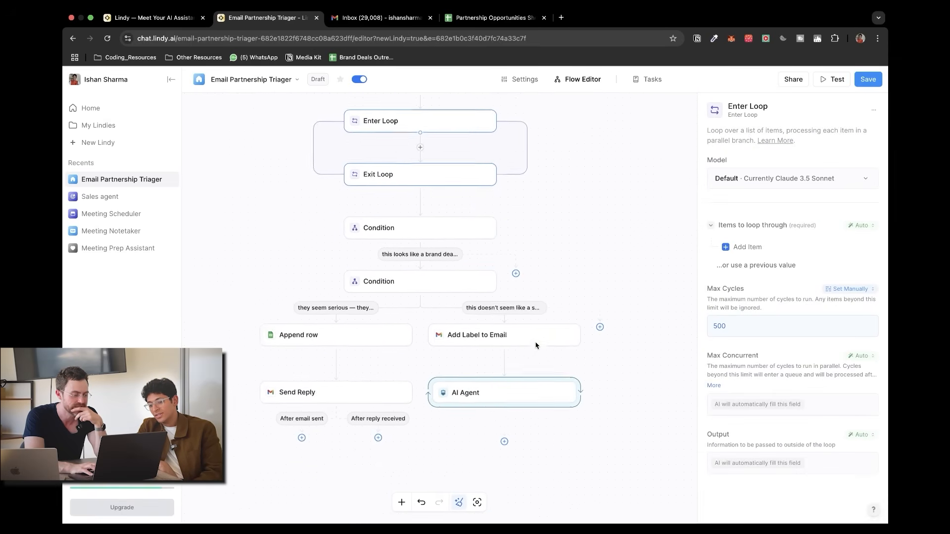
scroll(536, 346, up, 1)
right_click(504, 340)
right_click(398, 239)
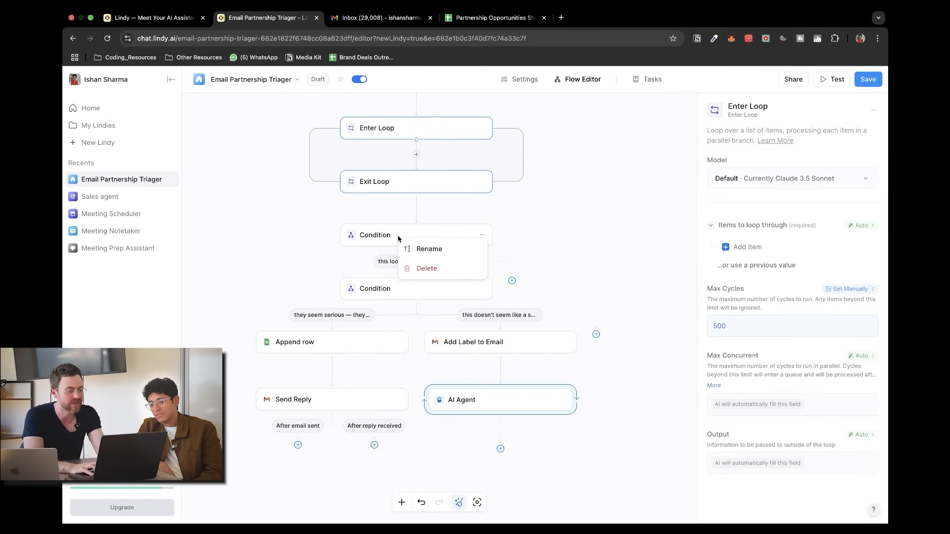
click(396, 238)
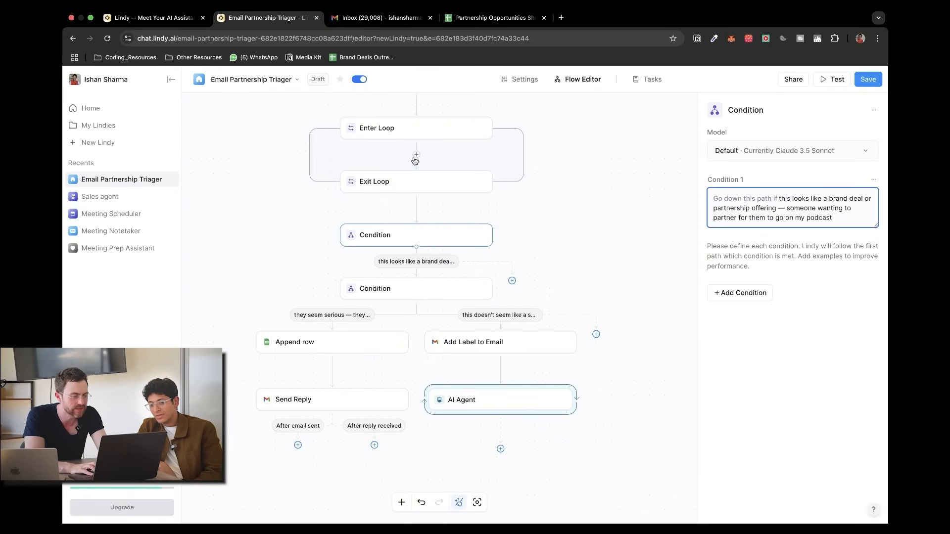
click(418, 133)
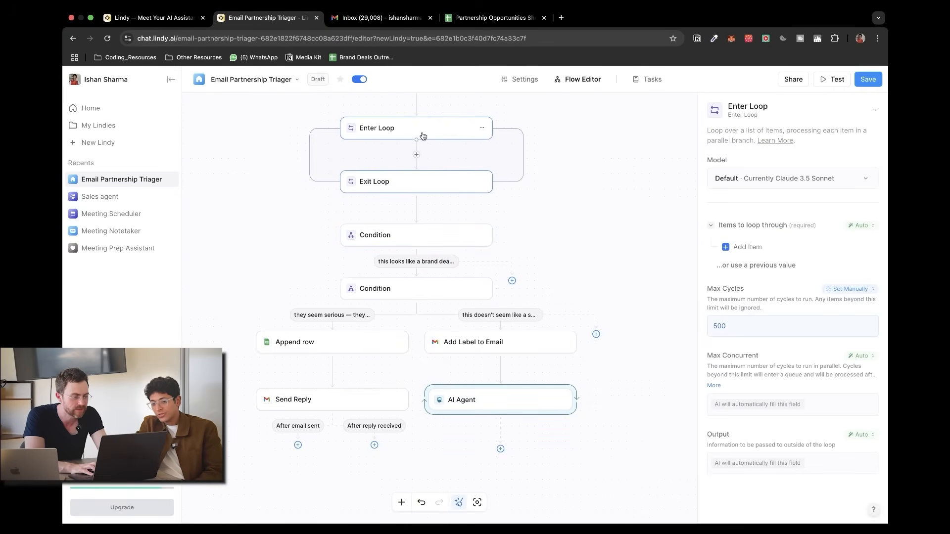
Detach the first Condition from Exit Loop, connect Enter Loop to it, and relink it to the second Condition
click(416, 207)
click(518, 238)
click(405, 237)
drag(410, 232, 473, 228)
click(416, 165)
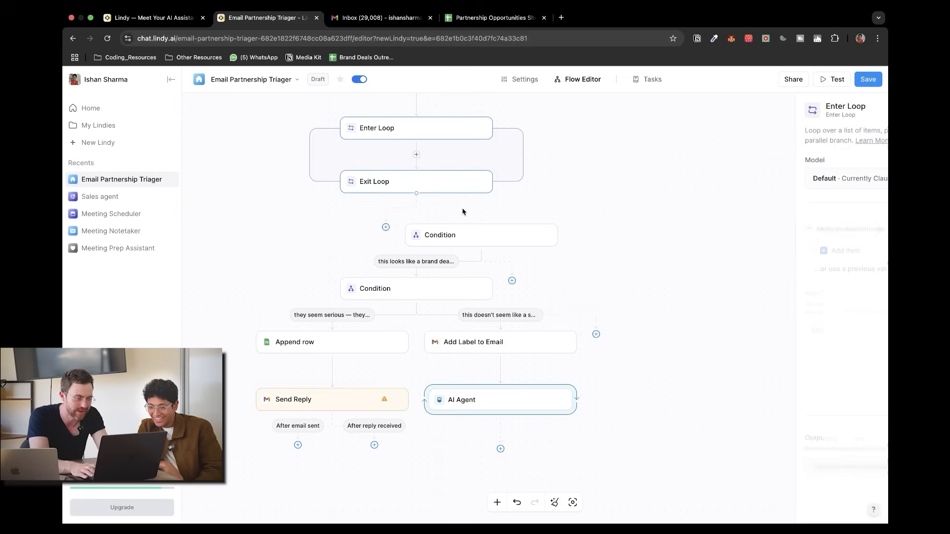
drag(415, 166, 492, 240)
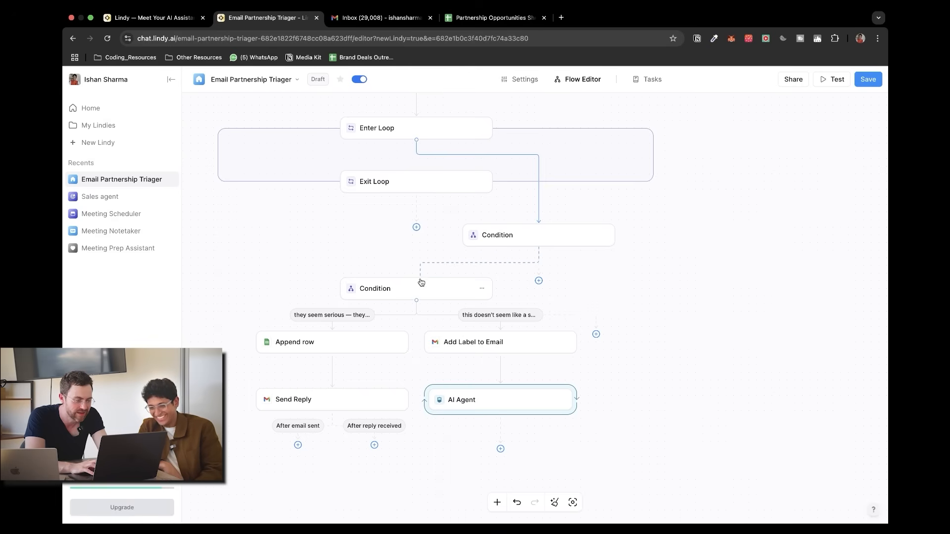
Connect Send Reply's "After email sent" branch to Exit Loop and turn on auto-positioning for the flow
drag(298, 447, 325, 292)
drag(428, 189, 420, 184)
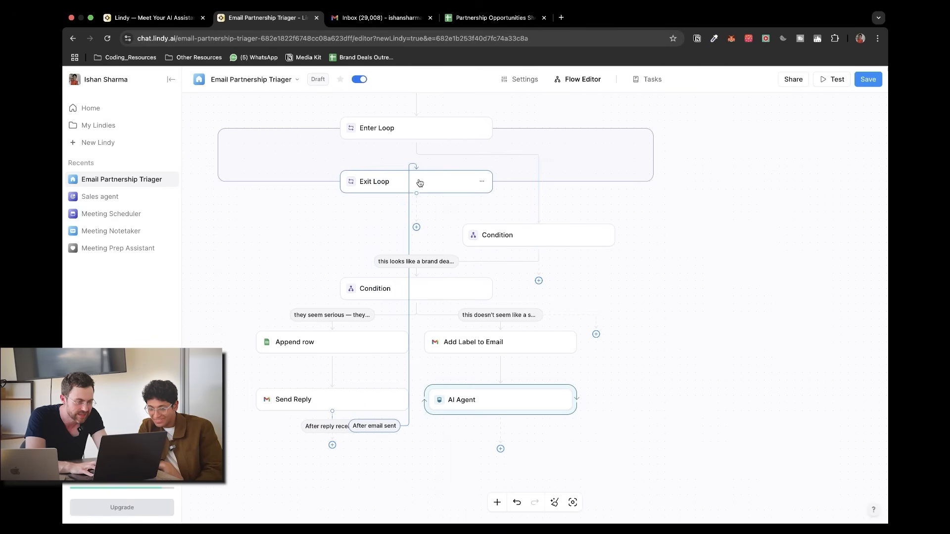
click(551, 502)
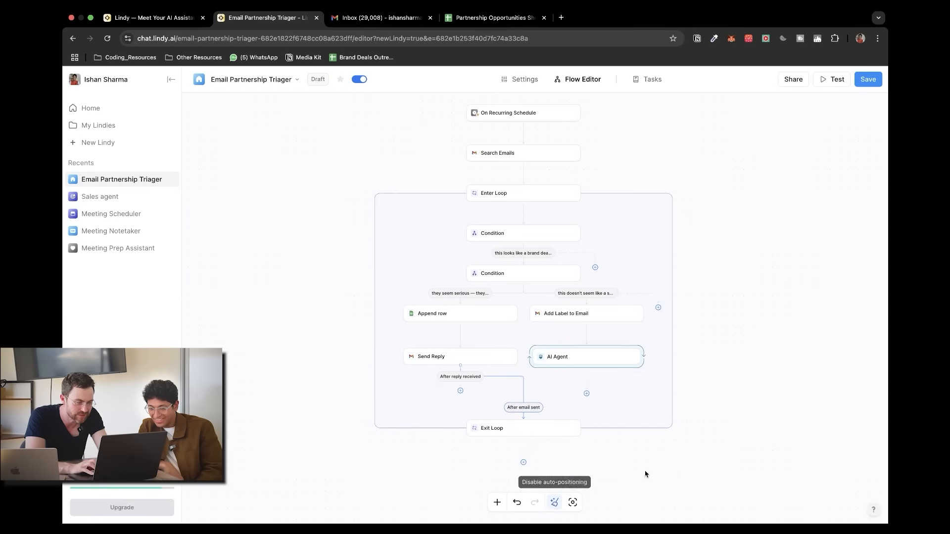
scroll(695, 330, up, 3)
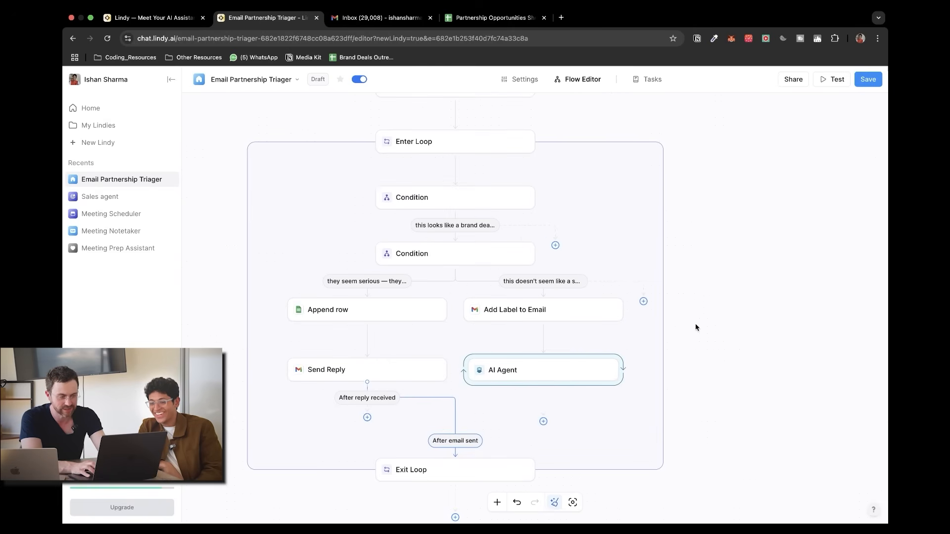
scroll(692, 340, down, 3)
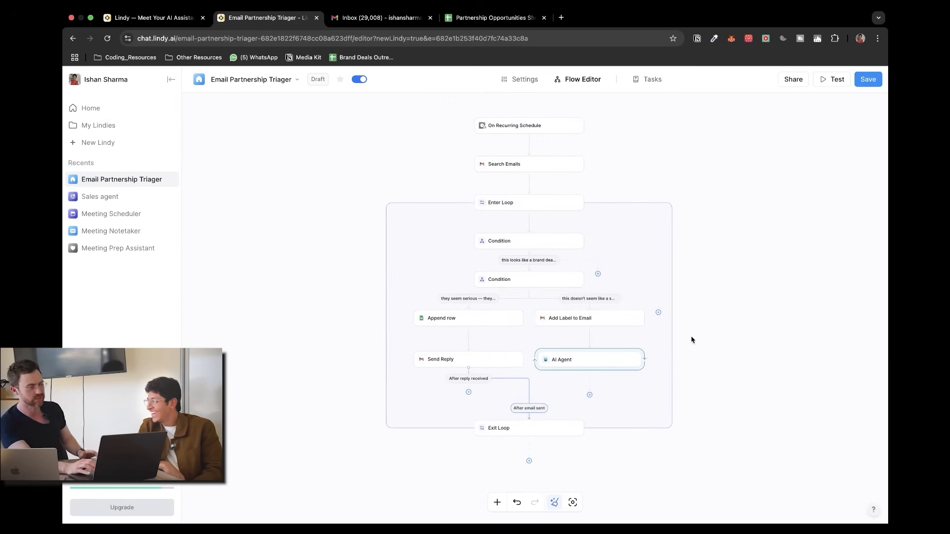
drag(740, 209, 804, 367)
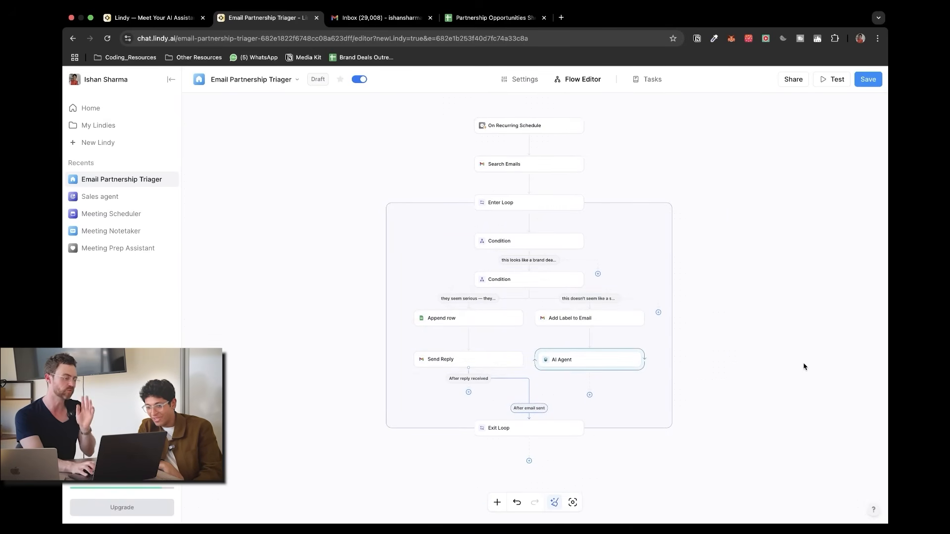
scroll(804, 367, down, 2)
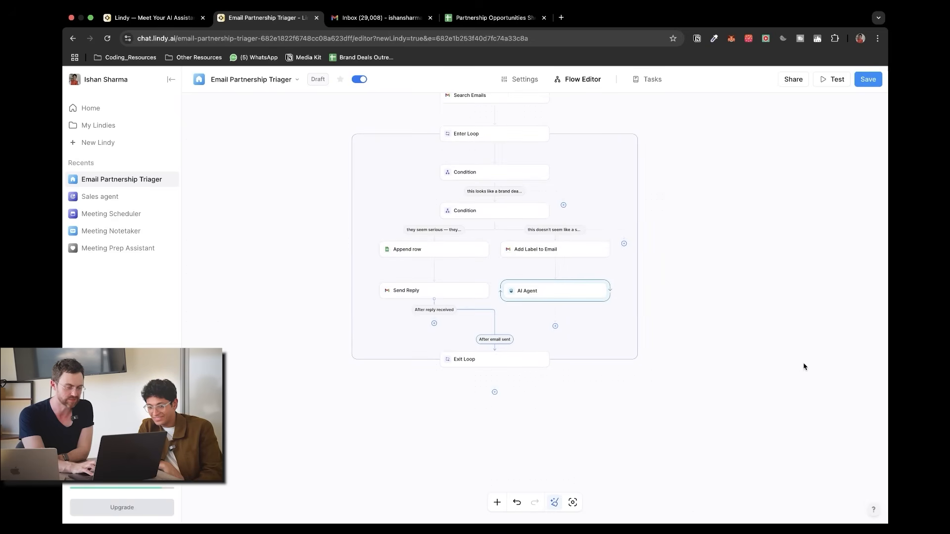
scroll(744, 313, up, 2)
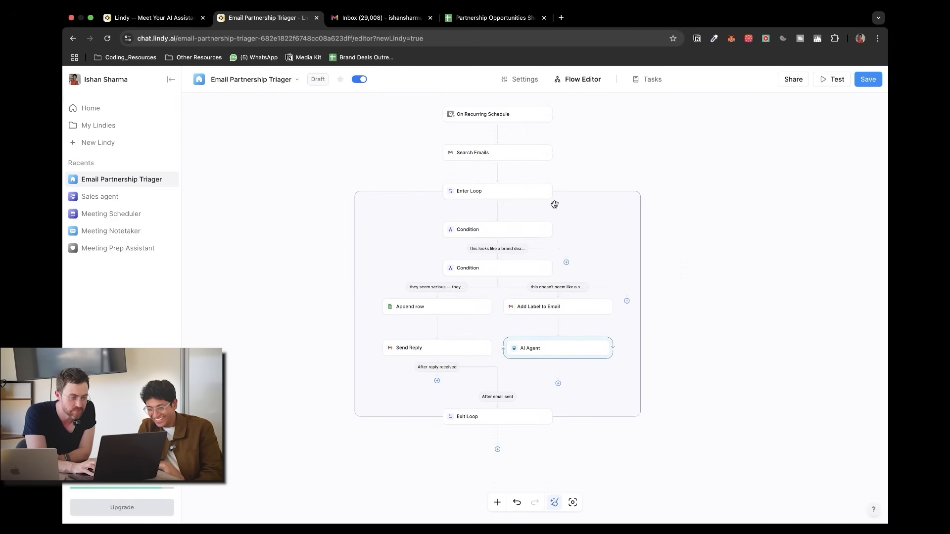
Delete the first Condition inside the loop, the one checking for a brand deal or partnership offering
click(494, 154)
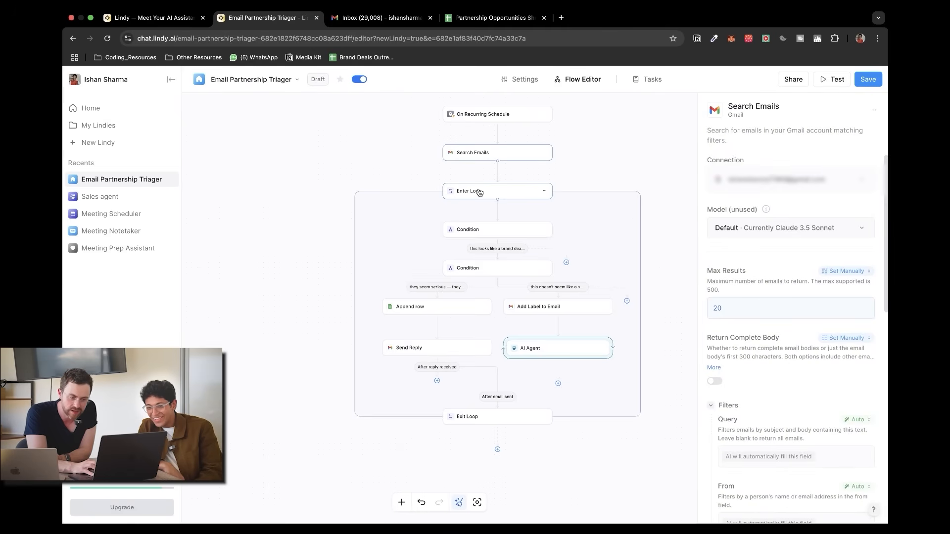
click(470, 231)
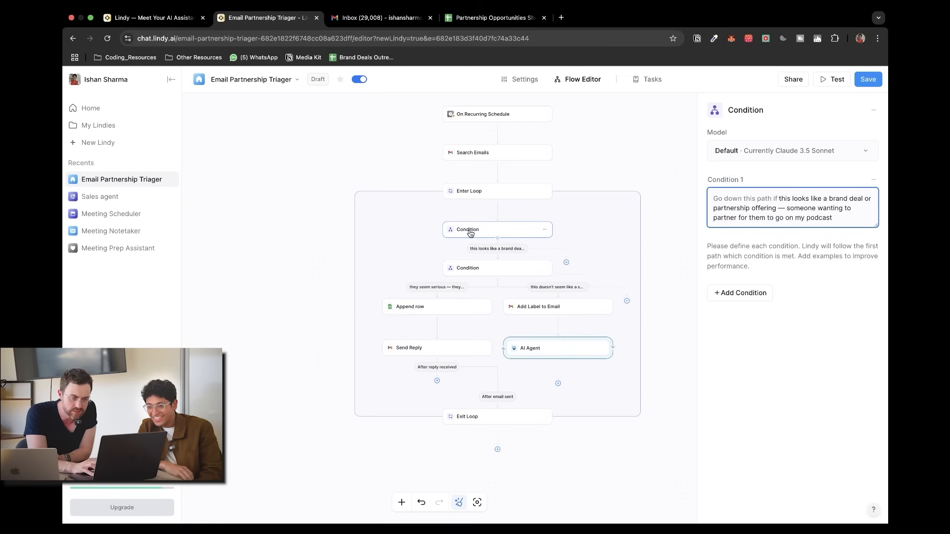
right_click(485, 231)
click(492, 262)
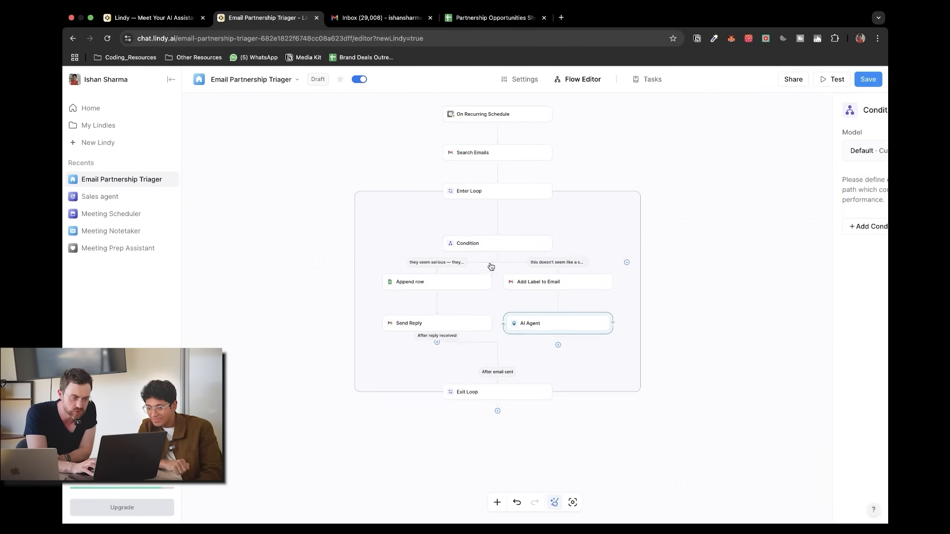
Set Enter Loop's items to the AI prompt "The emails for the last 24 hours that look like they are proposals for a partnership or brand deal"
click(497, 192)
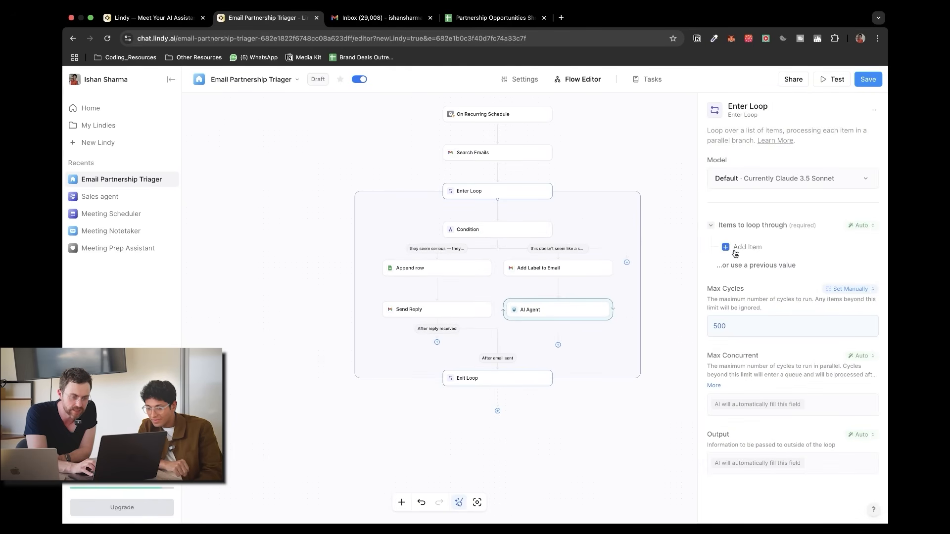
click(850, 225)
click(782, 266)
click(765, 243)
text(The emails for the la)
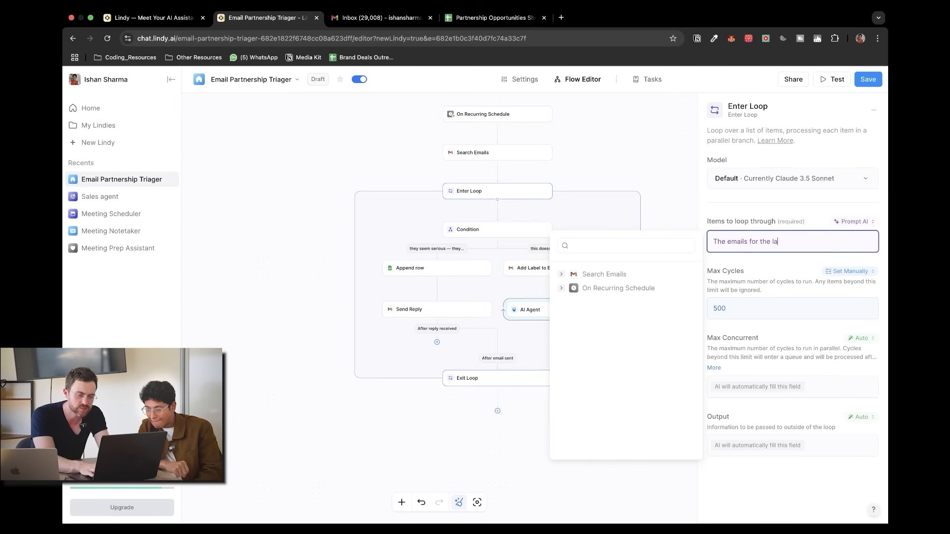
text(st 24 hours that look like they are )
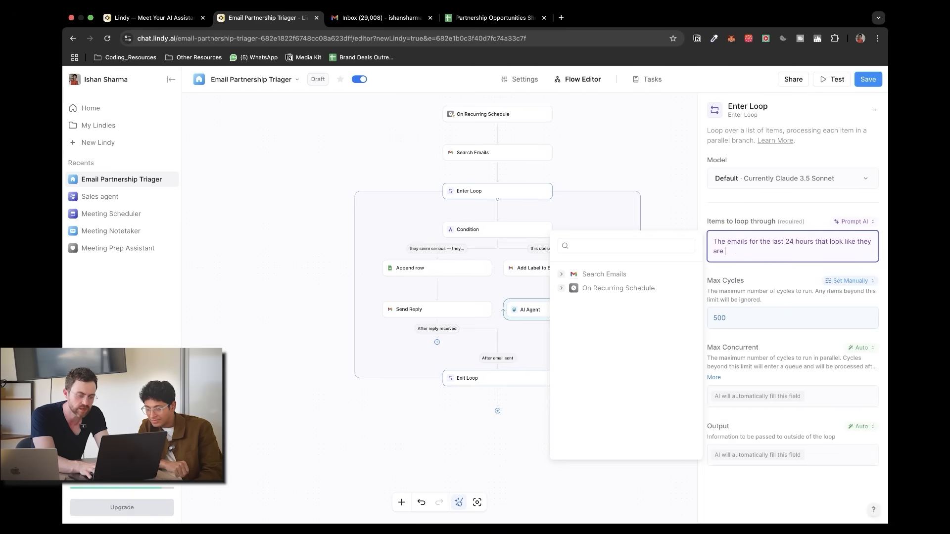
text(proposals for a par)
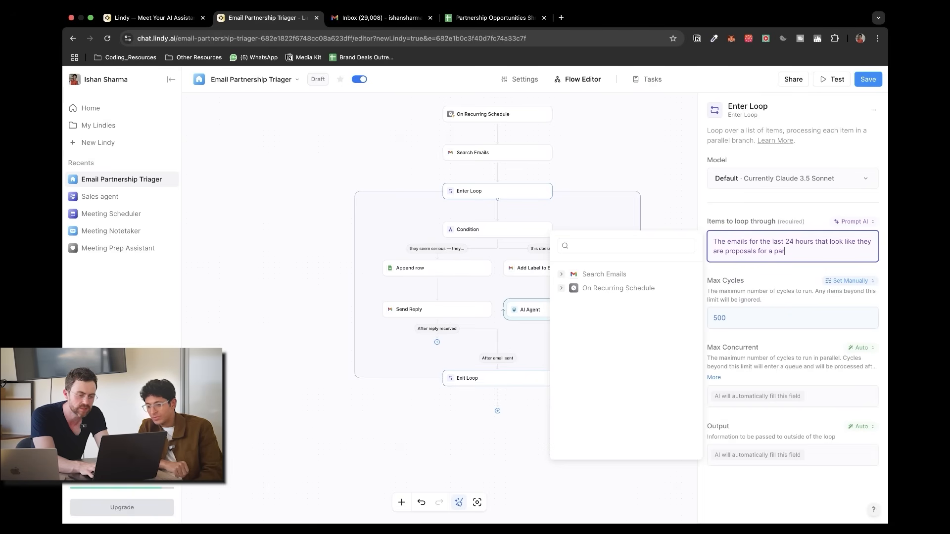
text(tnership or brand deal)
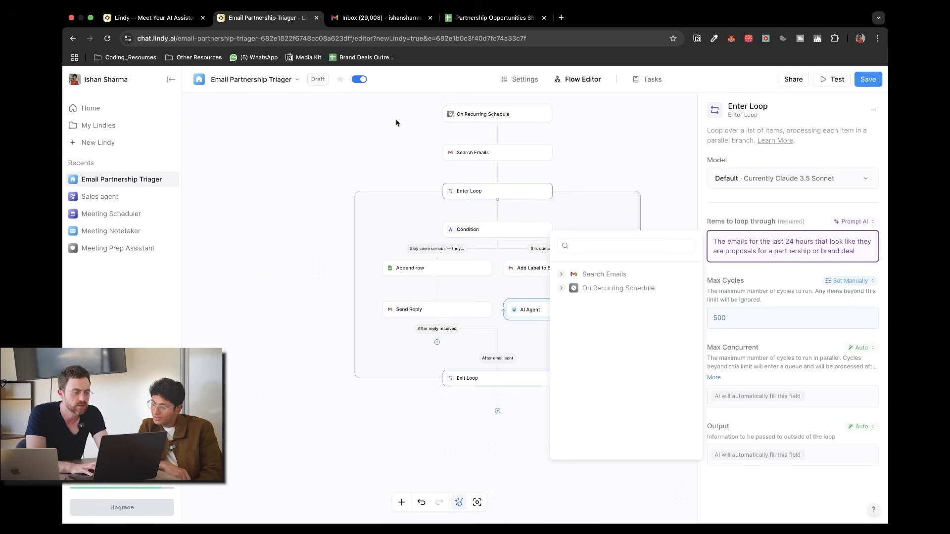
Switch the Query, From and To filters of Search Emails to Set Manually and leave them blank
click(480, 154)
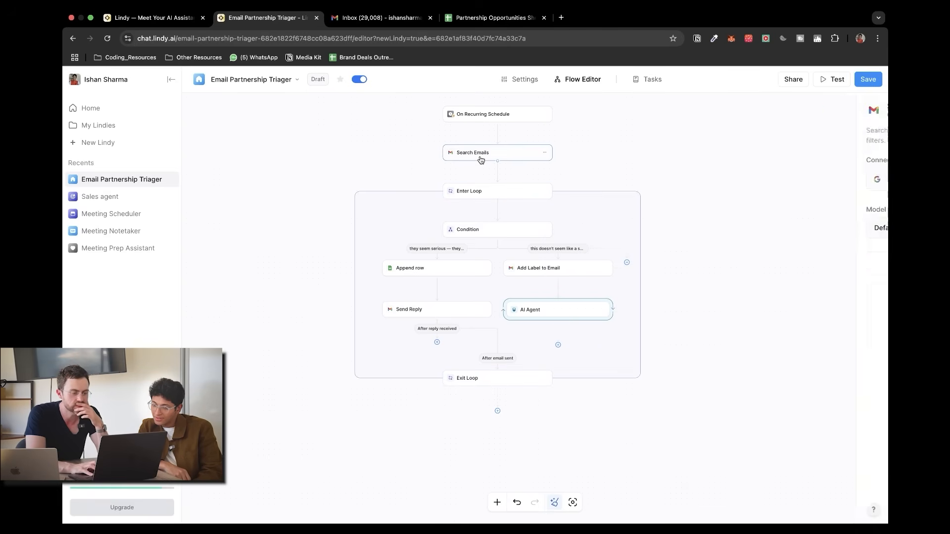
scroll(774, 319, down, 5)
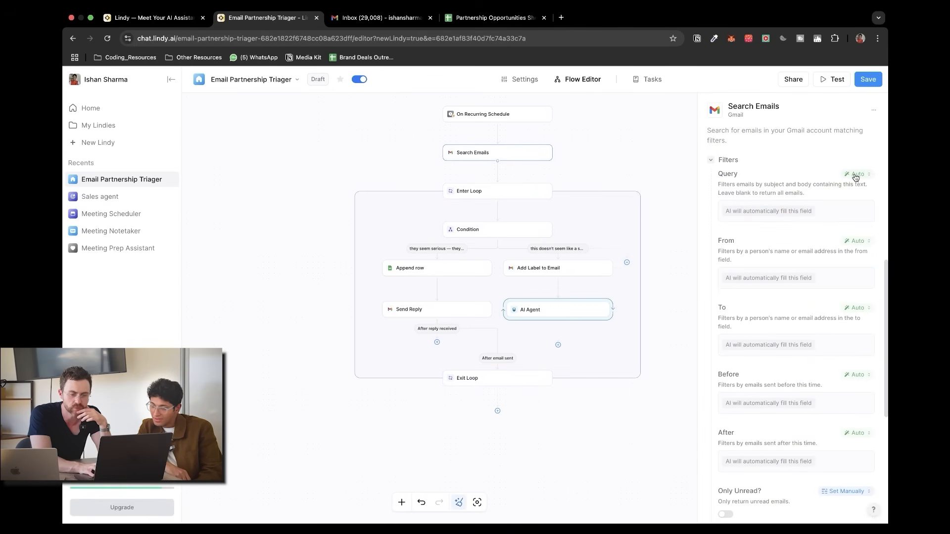
scroll(825, 287, down, 2)
scroll(836, 243, up, 3)
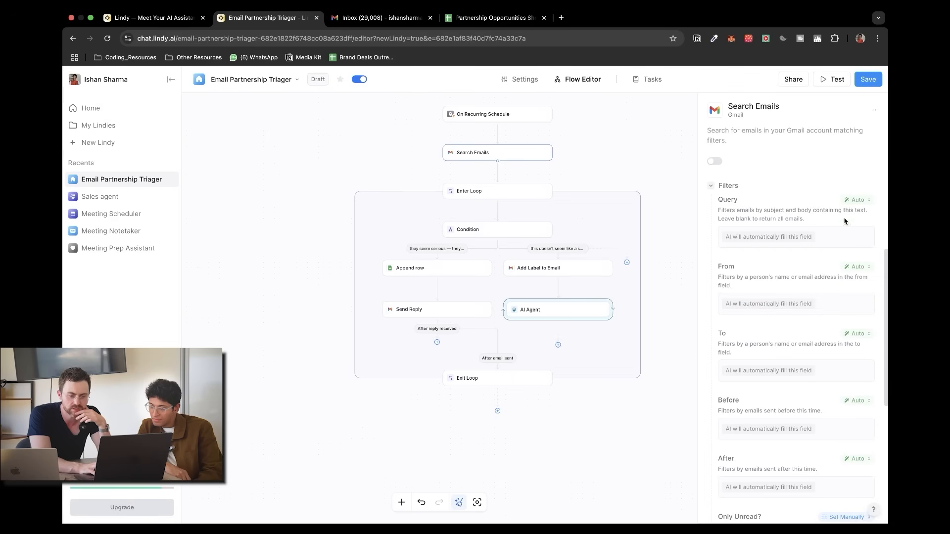
click(859, 198)
click(821, 216)
click(858, 266)
click(830, 292)
click(854, 333)
click(831, 351)
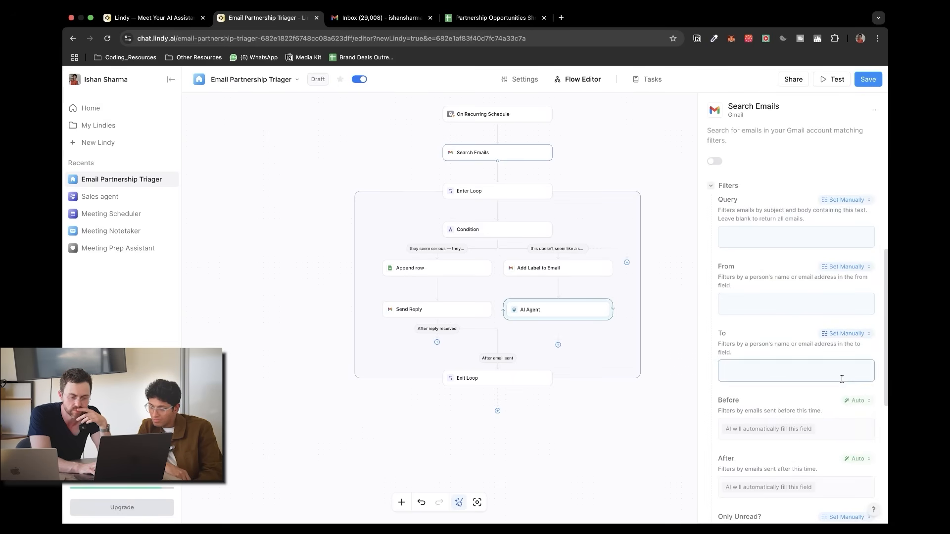
Switch the Before filter of Search Emails to Prompt AI with the text "right now"
click(853, 402)
click(814, 327)
click(750, 429)
text(right now)
Switch the After filter of Search Emails to Prompt AI with the text "24 hours ago"
scroll(801, 435, down, 5)
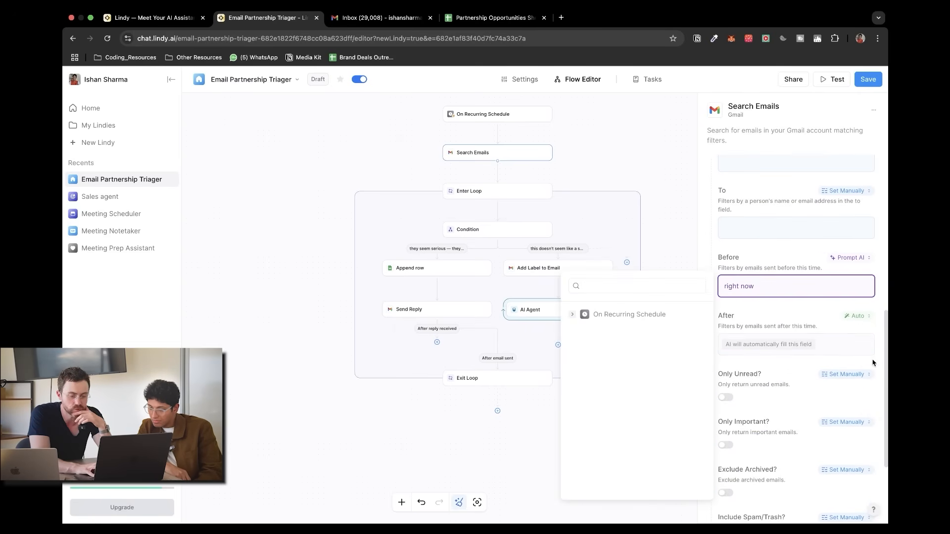
click(858, 316)
click(797, 373)
click(752, 344)
text(24 hours)
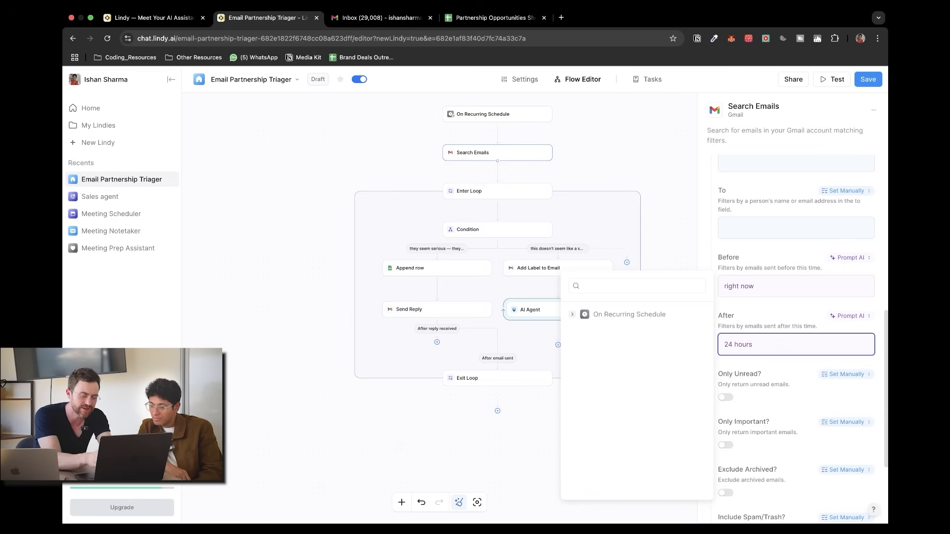
text( ago)
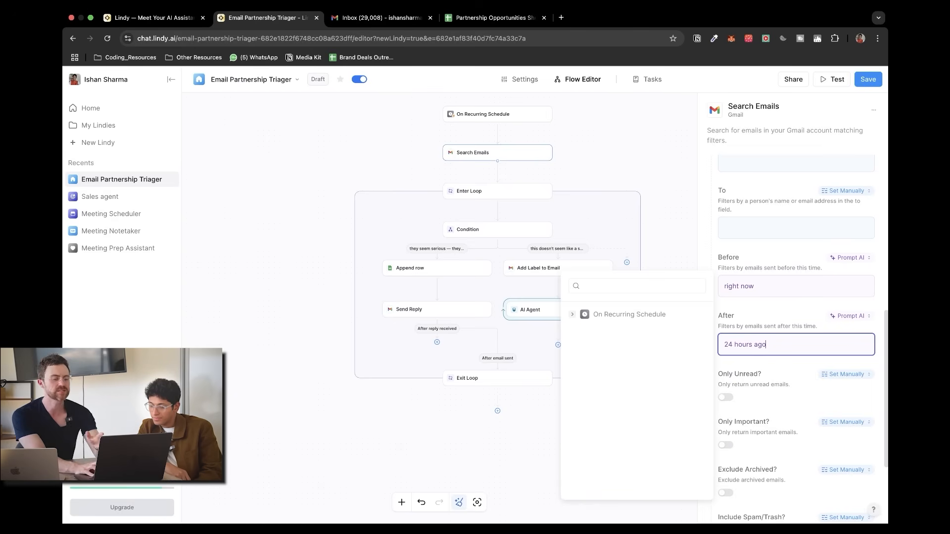
click(778, 382)
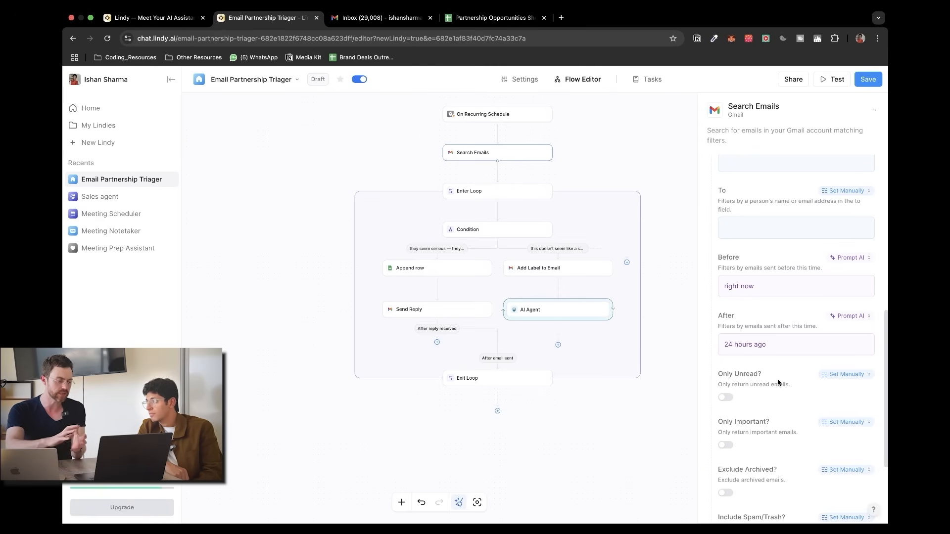
Check the remaining Search Emails filters and the Enter Loop and Condition settings, and run a test of the flow
scroll(777, 382, down, 3)
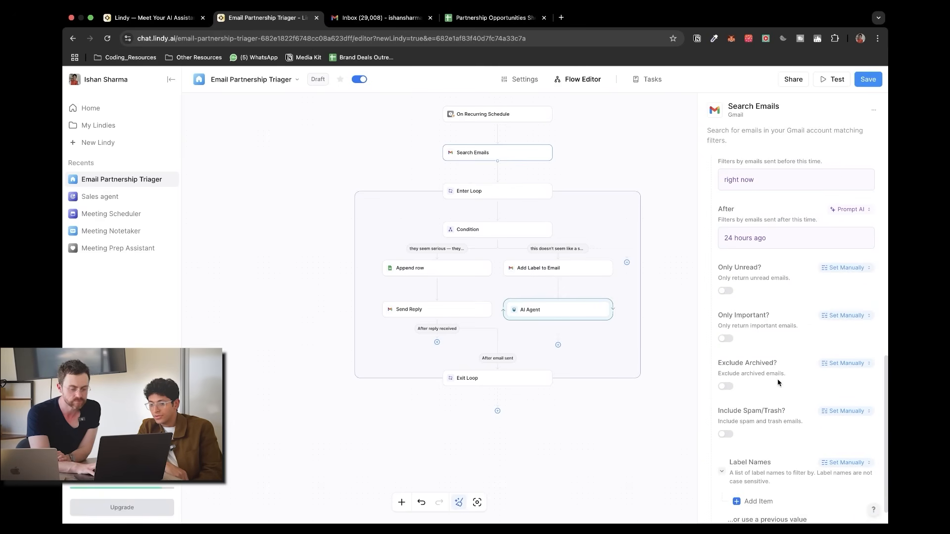
scroll(778, 367, down, 1)
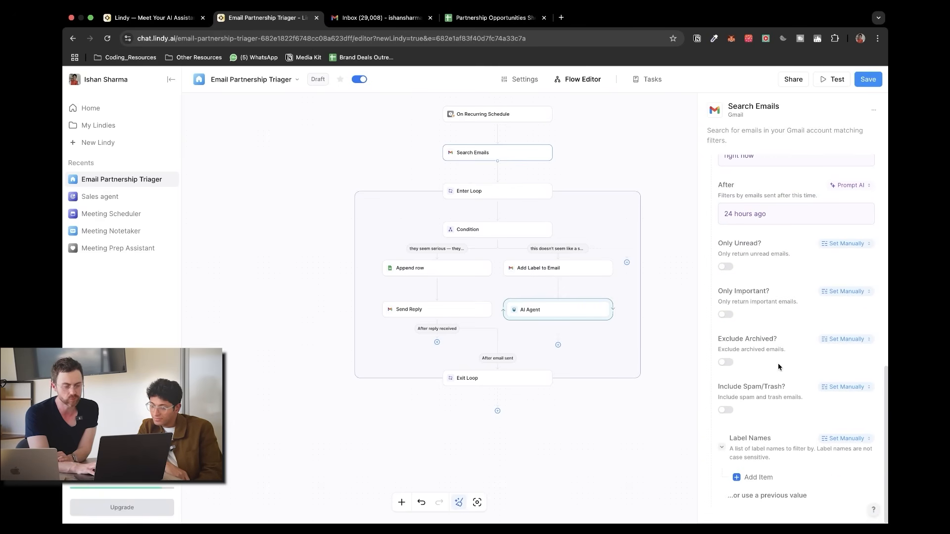
scroll(778, 367, up, 10)
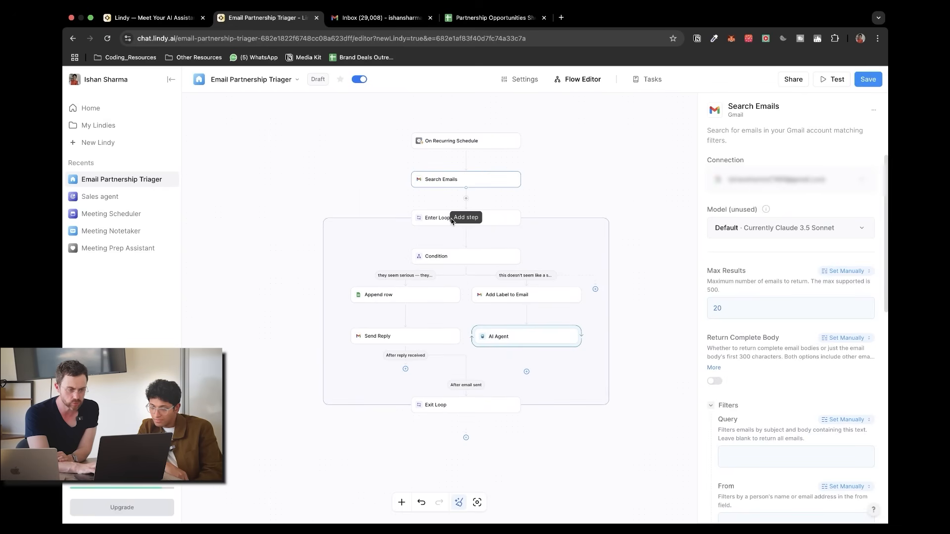
drag(465, 196, 433, 222)
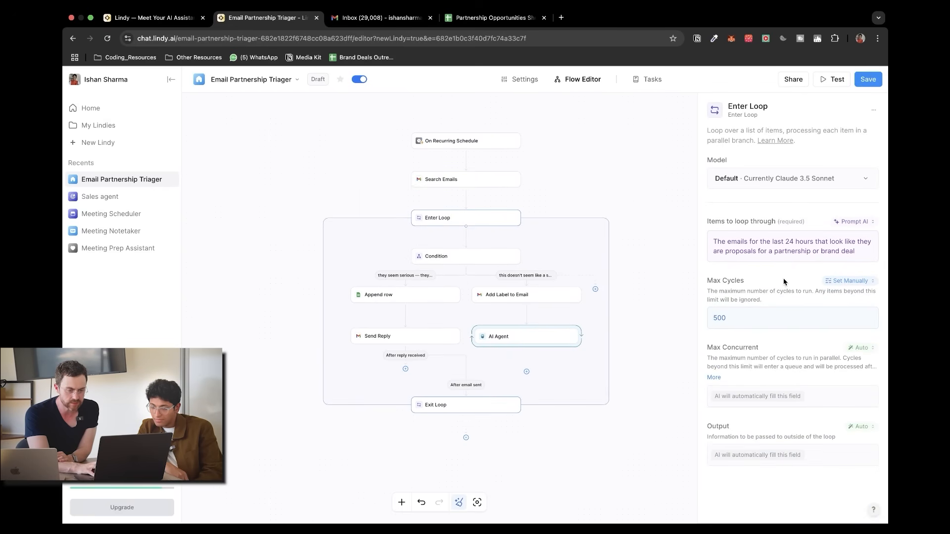
click(458, 263)
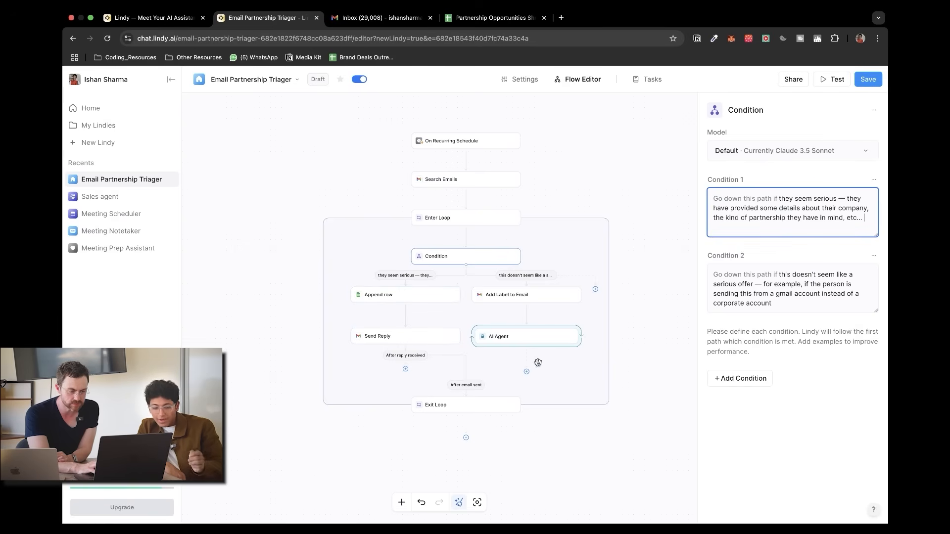
click(846, 83)
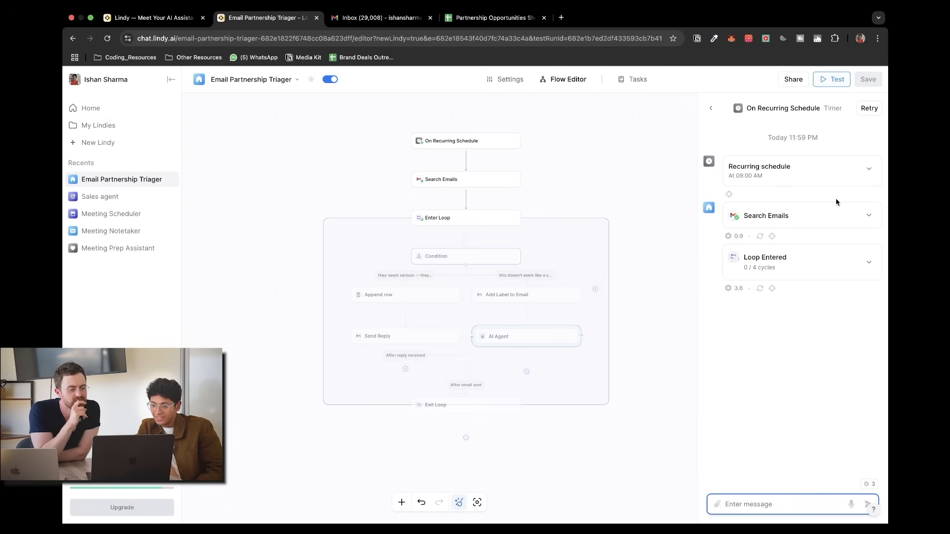
Expand the test run's Loop Entered entry and open each cycle's task to read how its email was triaged
click(825, 265)
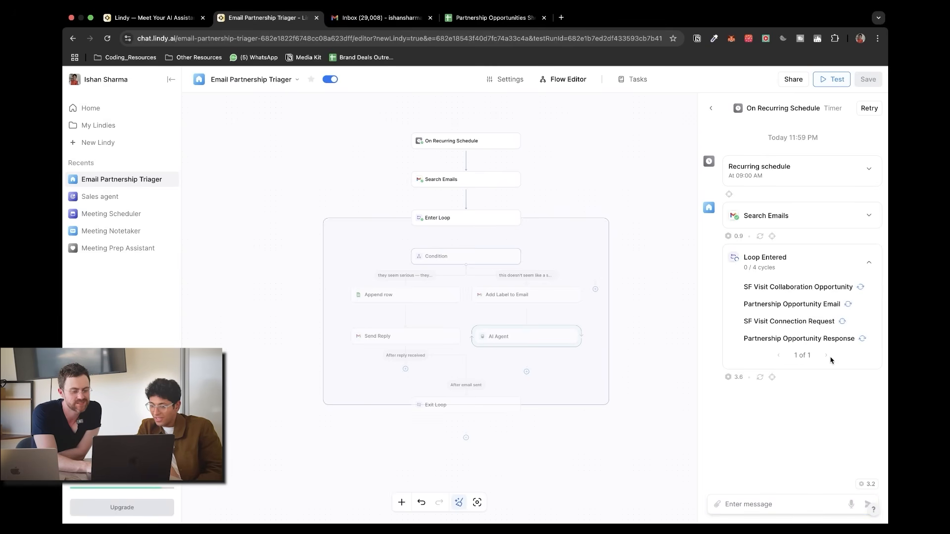
click(801, 266)
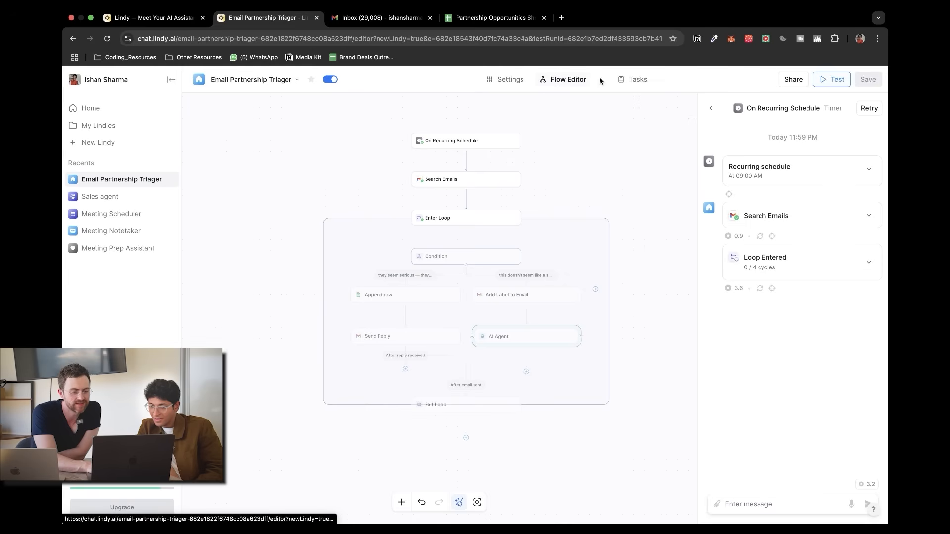
click(795, 268)
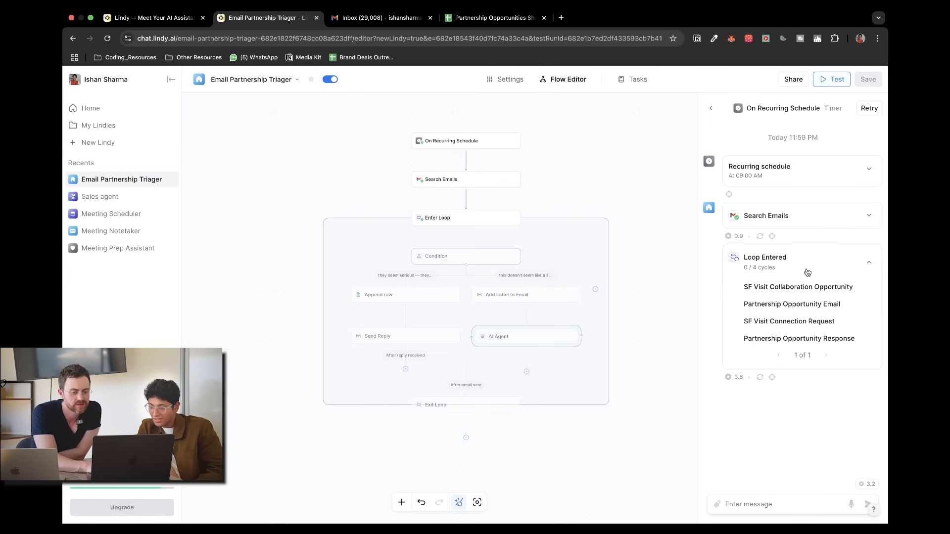
click(869, 291)
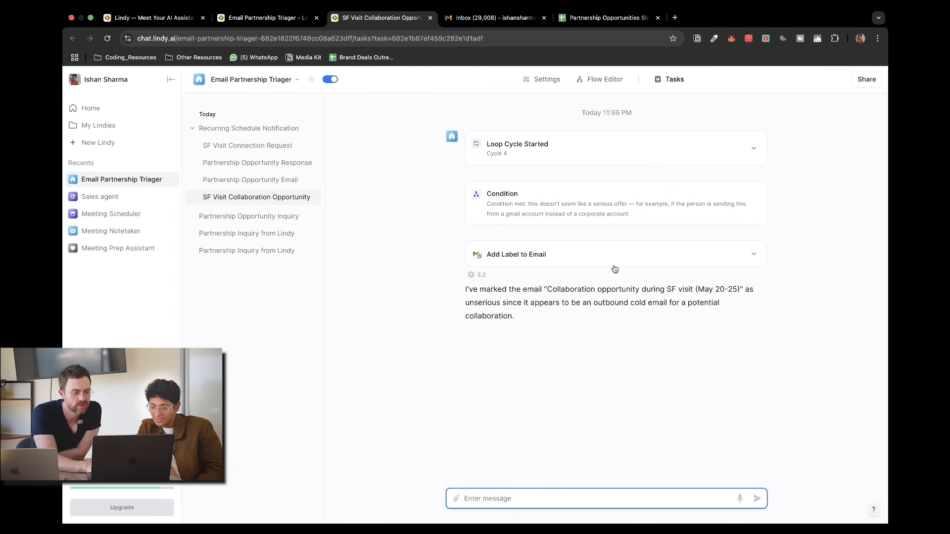
click(265, 181)
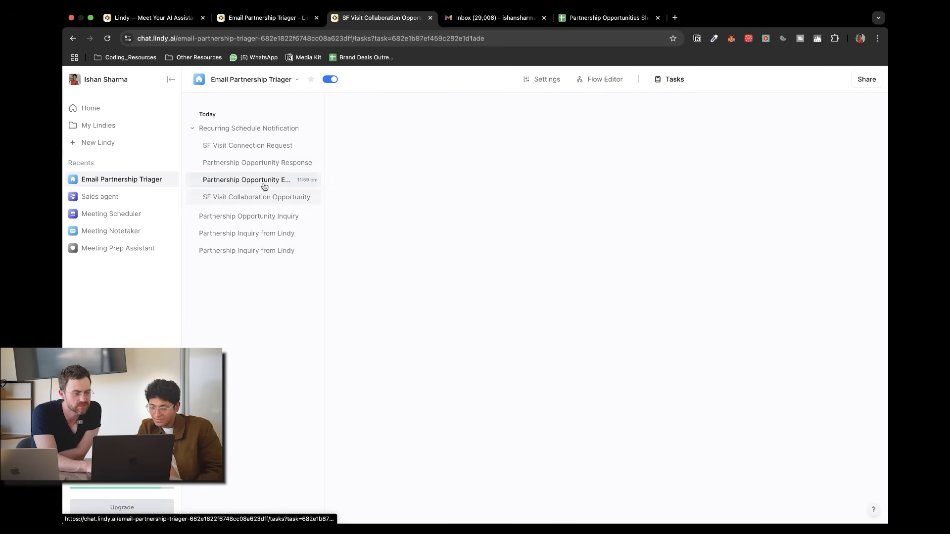
click(244, 163)
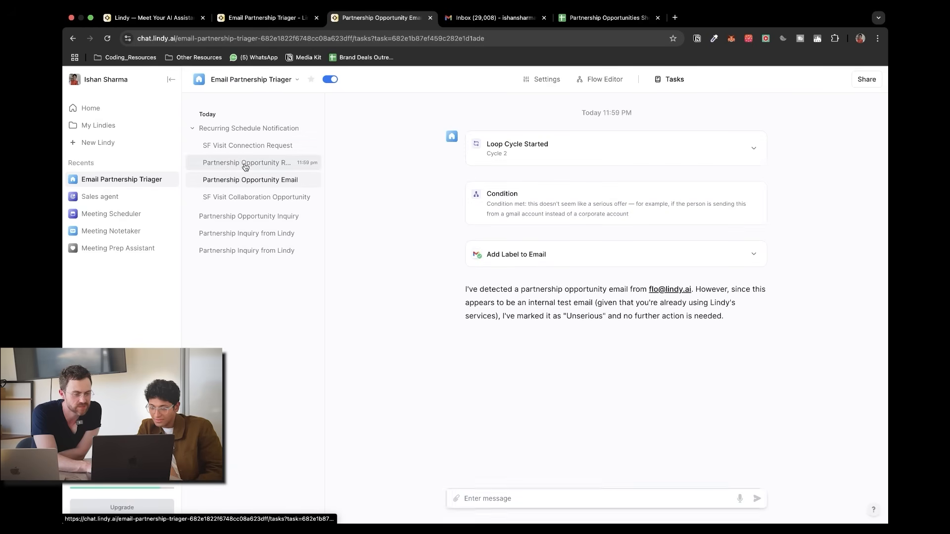
click(238, 144)
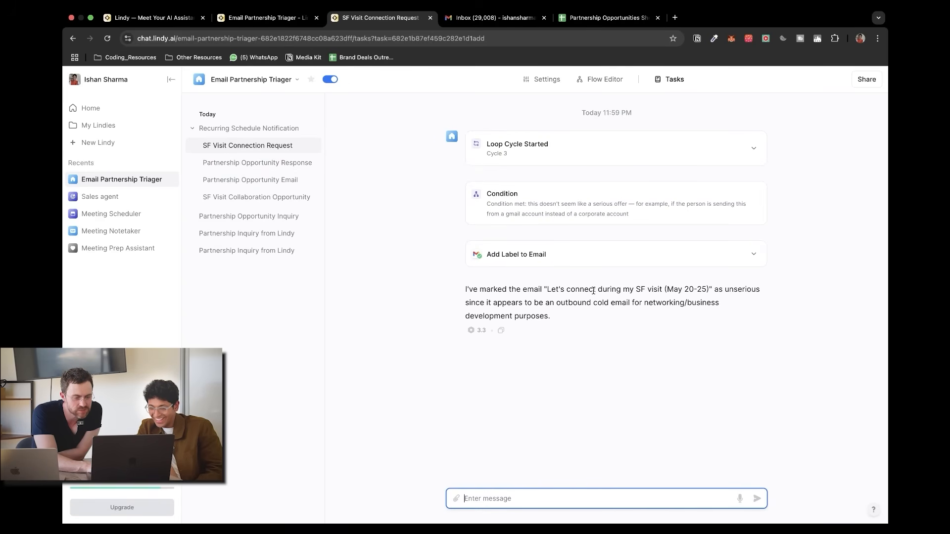
click(226, 165)
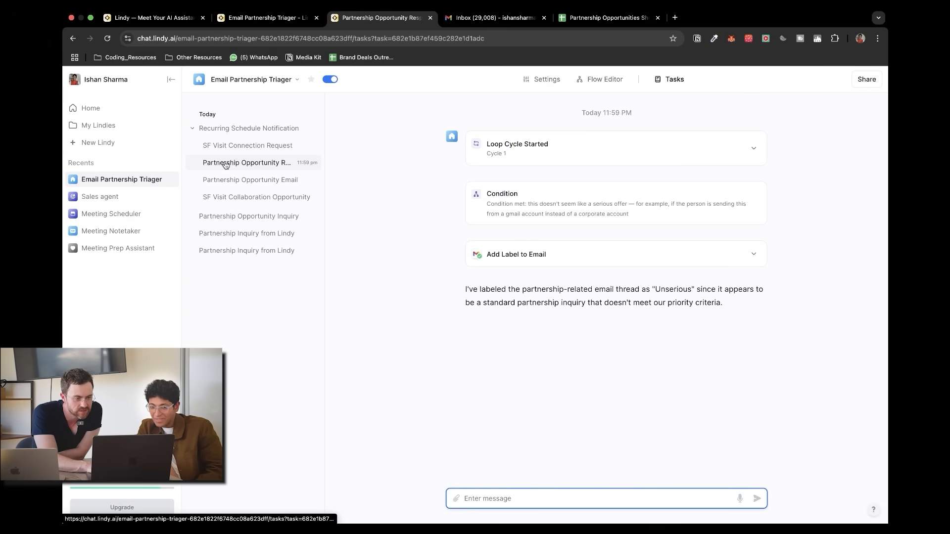
Expand the Loop Cycle Started data and its recipient list in the Partnership Opportunity Response task to check the email's details
click(616, 149)
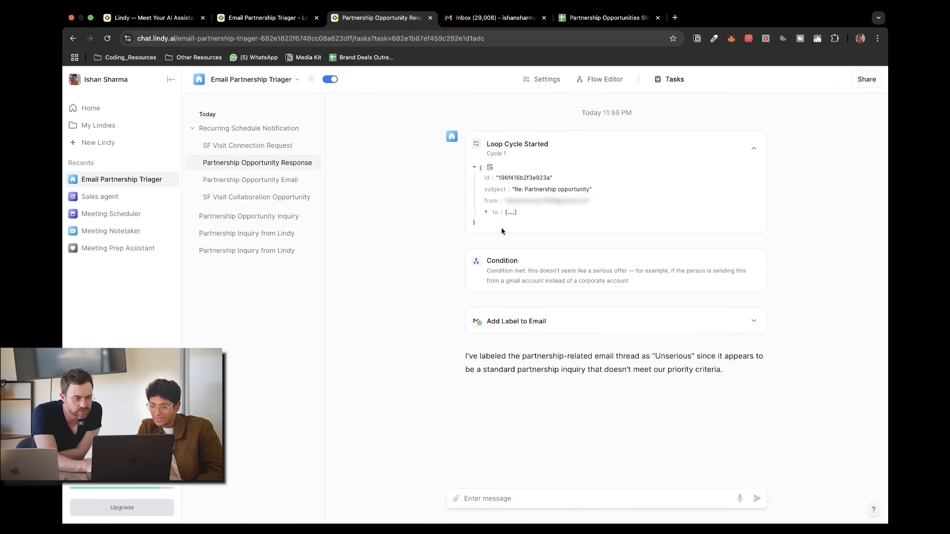
click(512, 215)
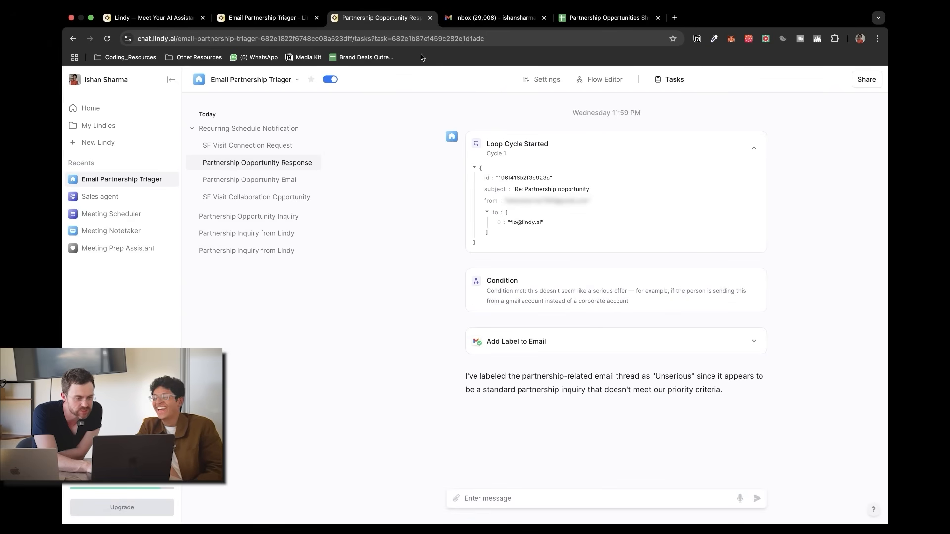
Set the Condition step's model to Smartest in the flow and save the changes
click(262, 18)
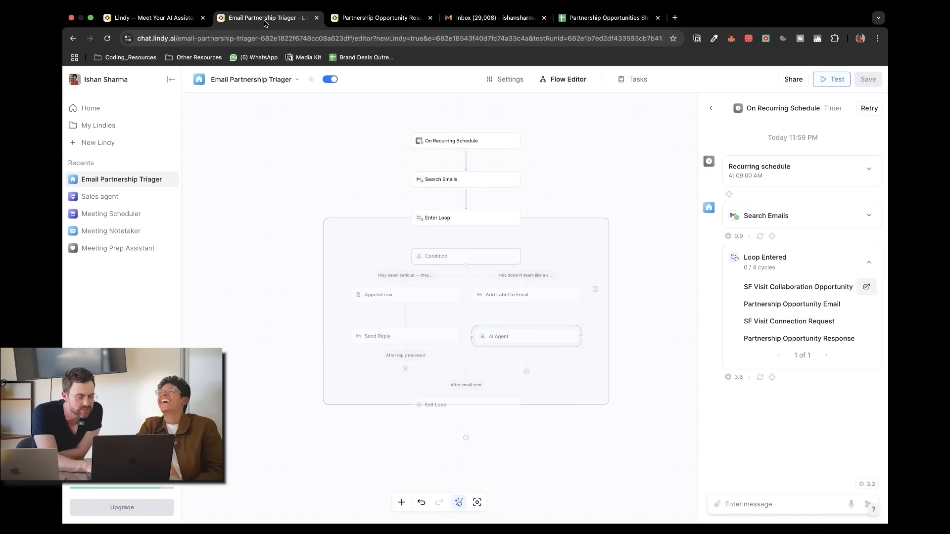
click(474, 258)
click(855, 151)
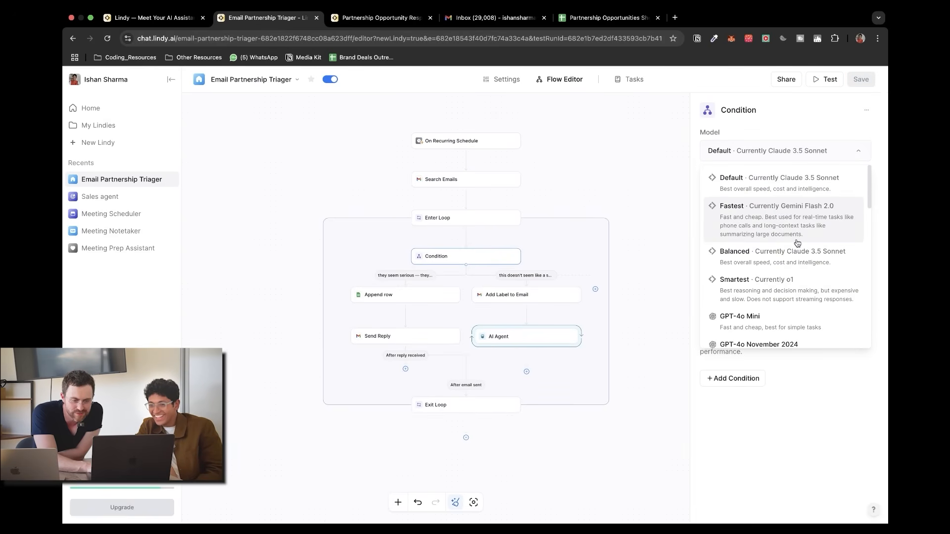
scroll(805, 277, down, 3)
scroll(805, 278, up, 2)
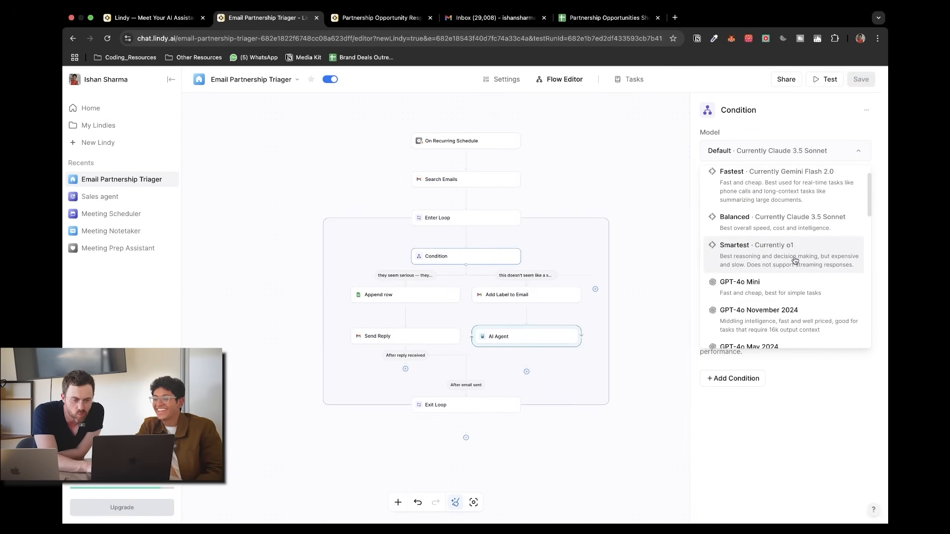
click(794, 259)
click(871, 82)
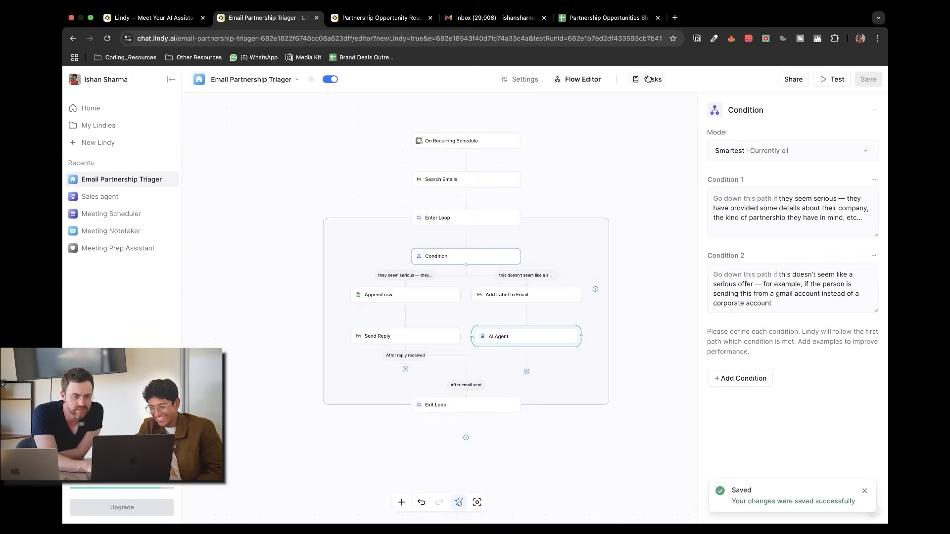
Retry the previous recurring schedule test run with the saved flow
click(845, 79)
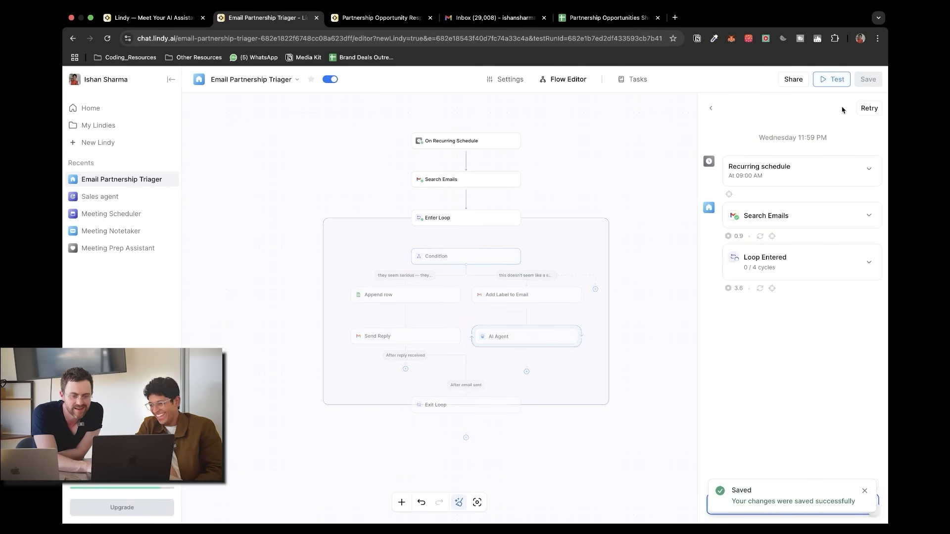
click(872, 109)
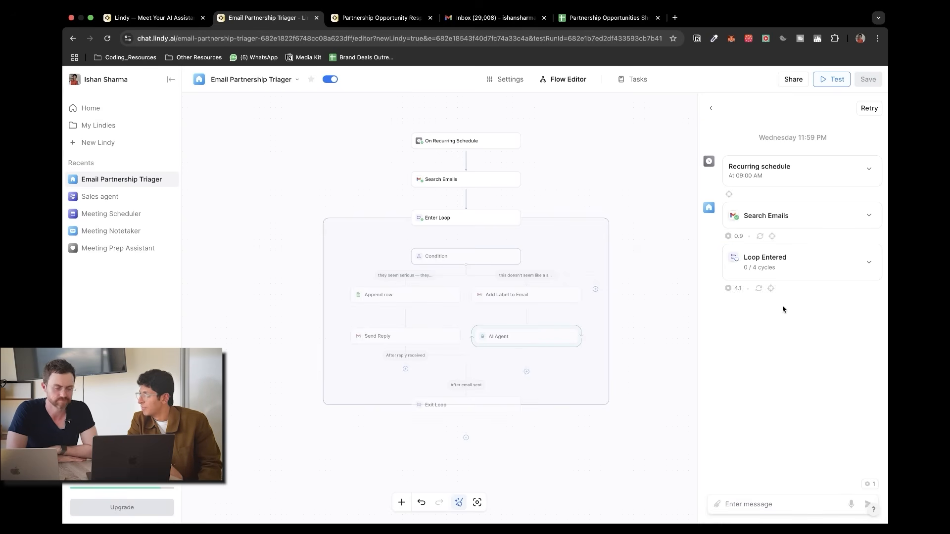
click(471, 261)
Open the agent's tasks, expand Recurring Schedule Notification and read through its cycle tasks to check how each email was triaged
click(637, 84)
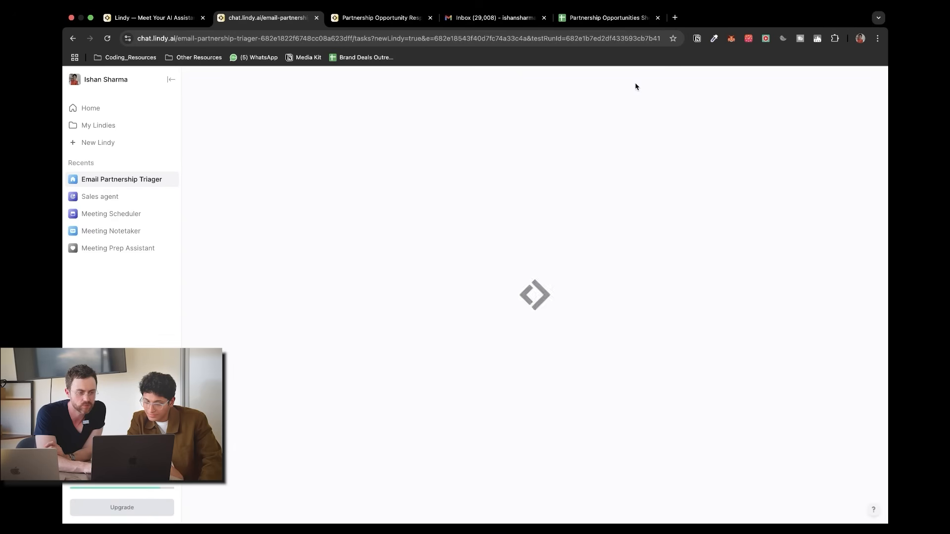
click(192, 129)
click(215, 146)
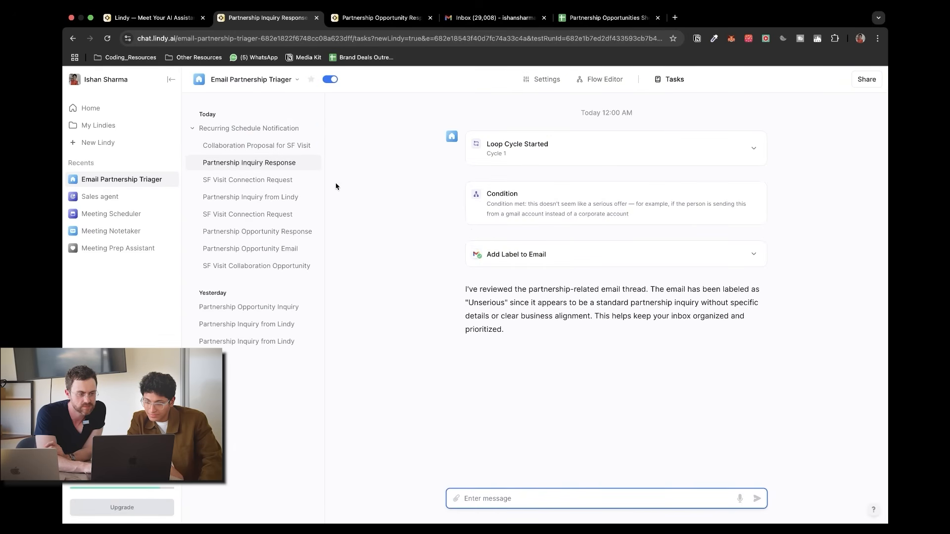
click(270, 145)
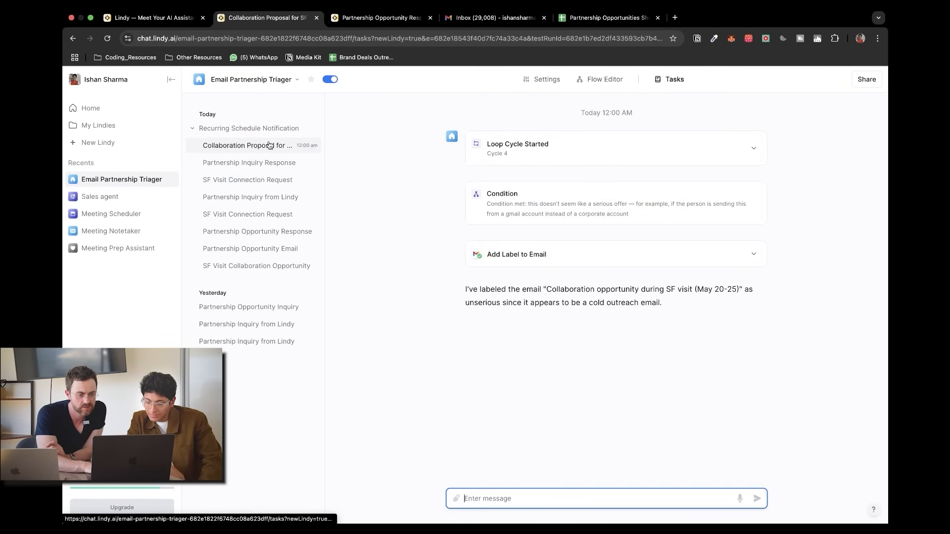
click(242, 180)
click(235, 198)
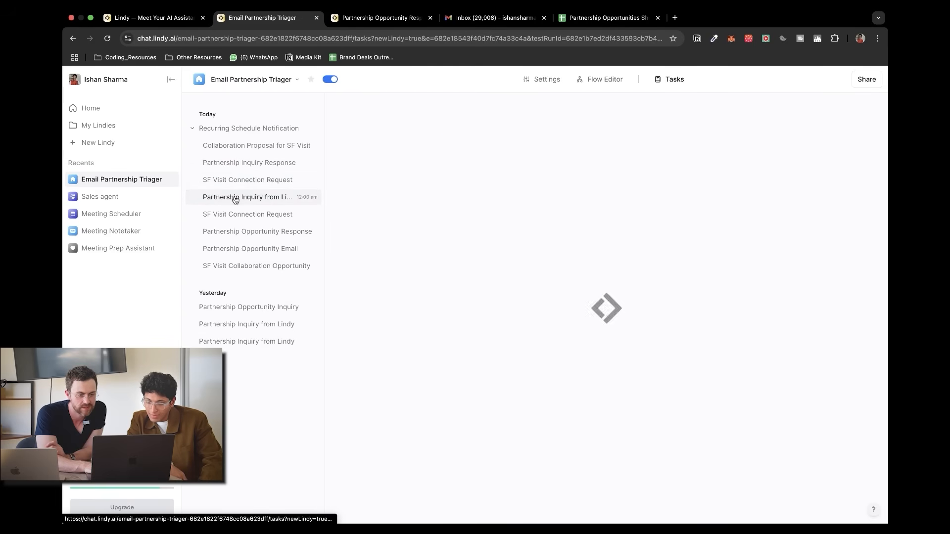
click(234, 214)
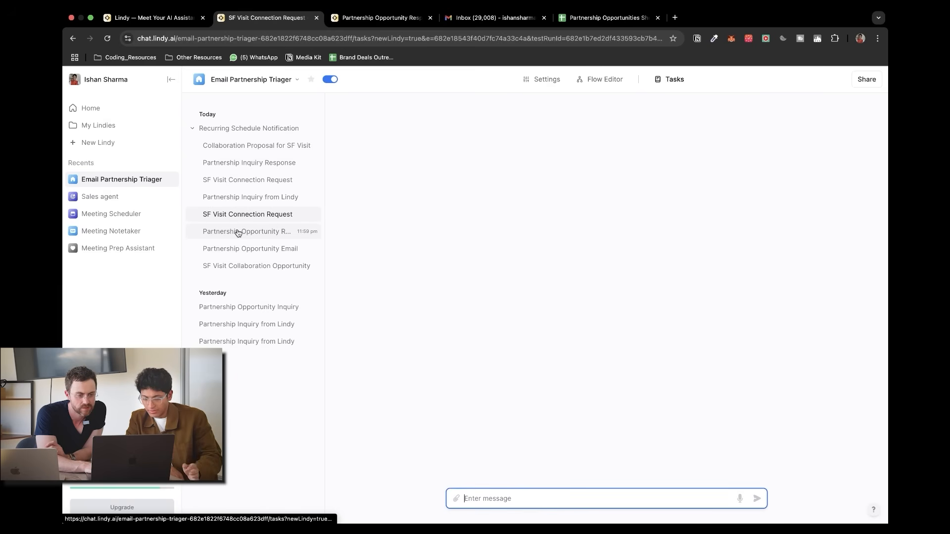
click(238, 232)
click(232, 248)
click(244, 130)
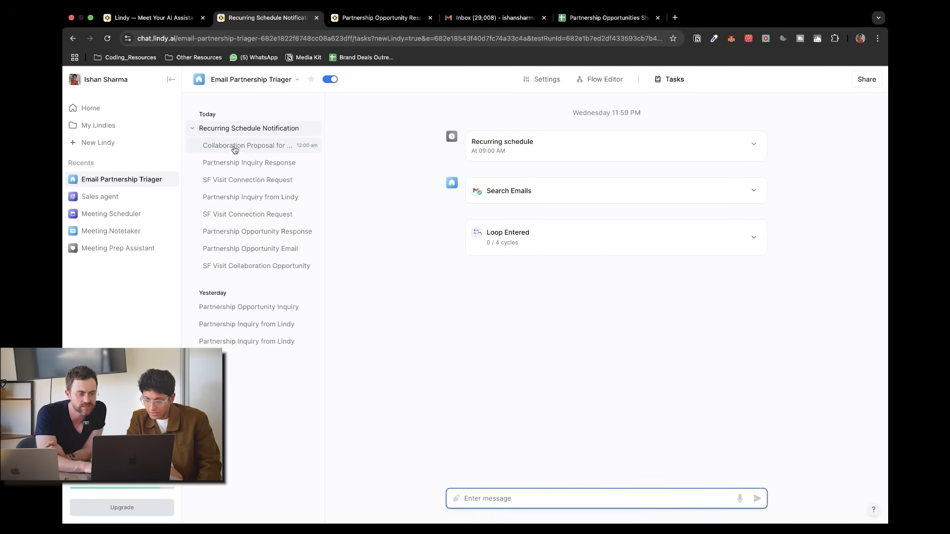
click(235, 147)
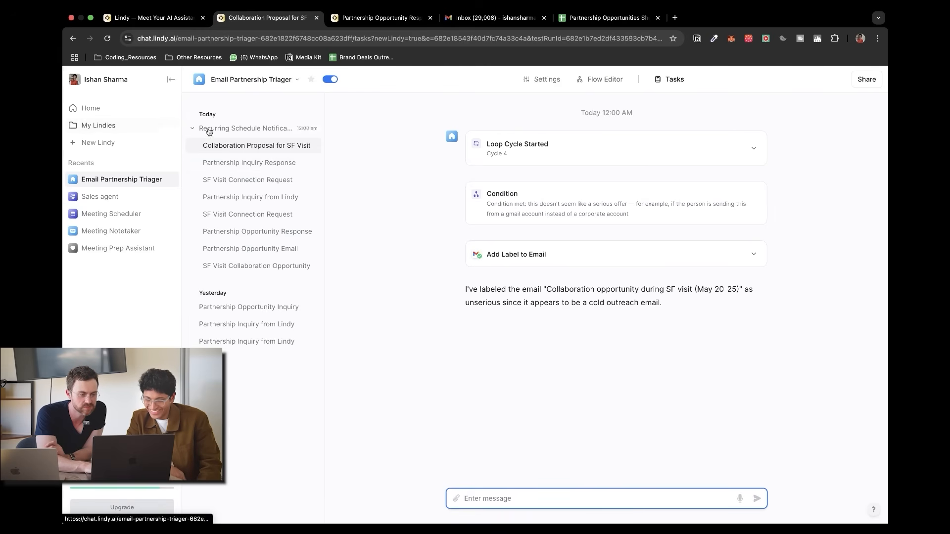
Append ", or they just seem to want free coverage" to Condition 2 in the flow and run a test
click(619, 80)
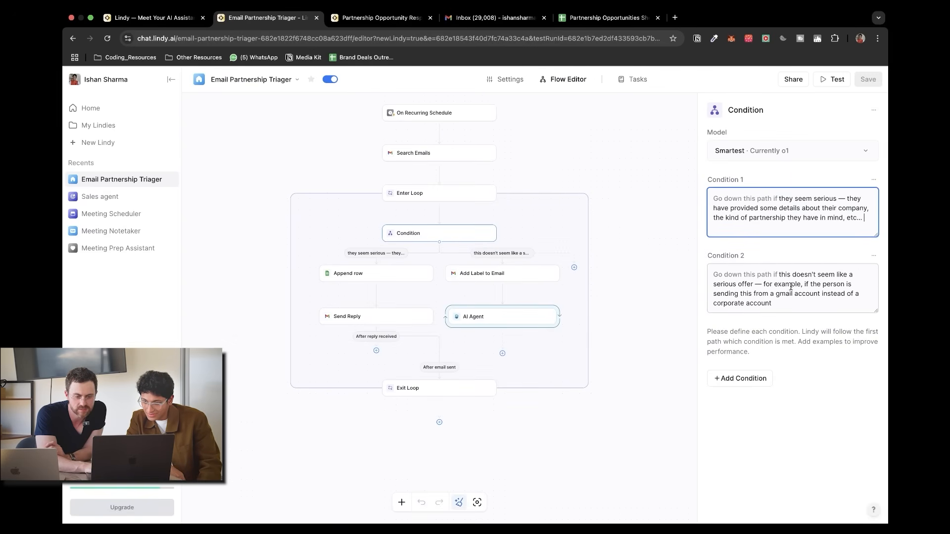
click(829, 307)
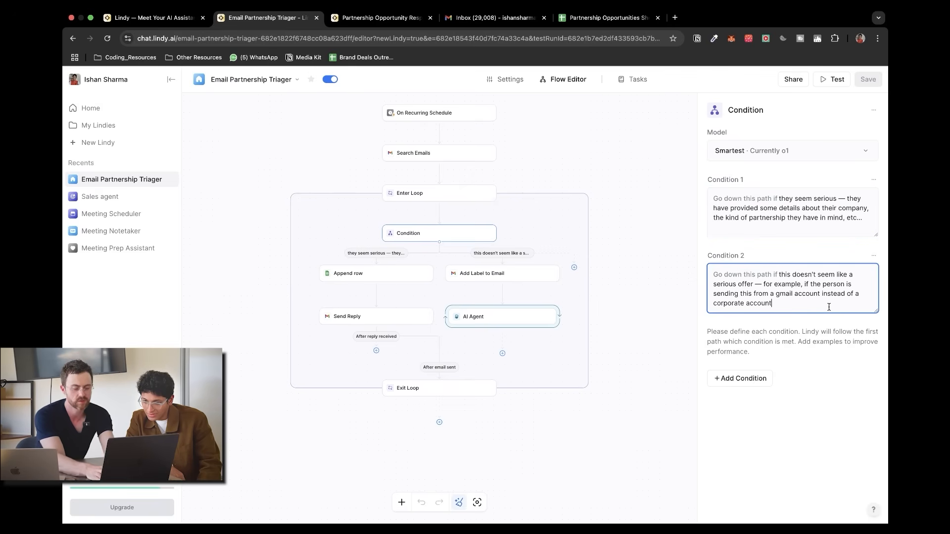
text(, or they just seem to want free)
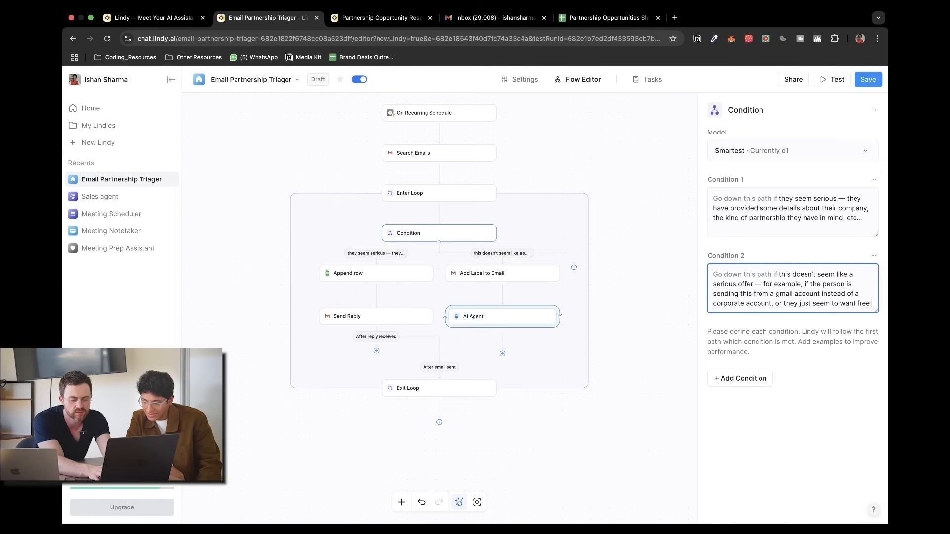
text(coverage)
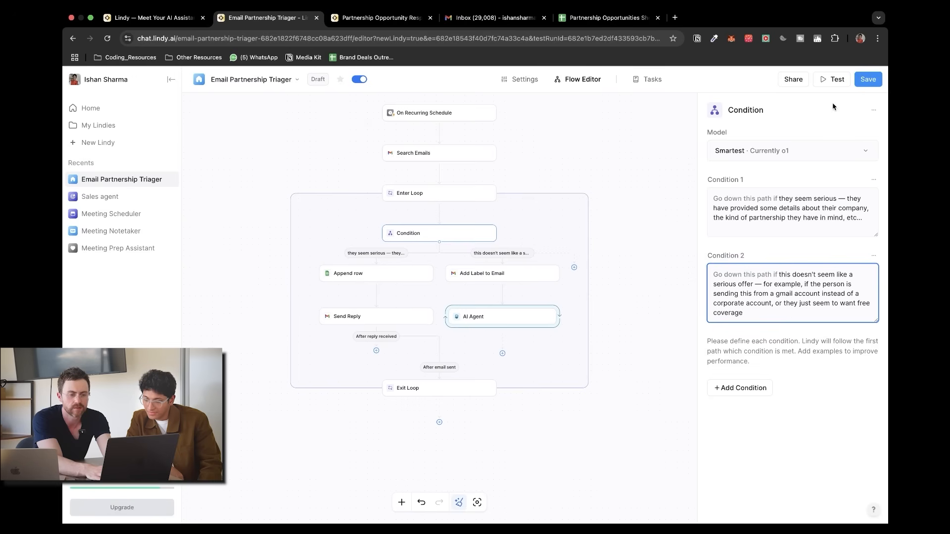
click(851, 82)
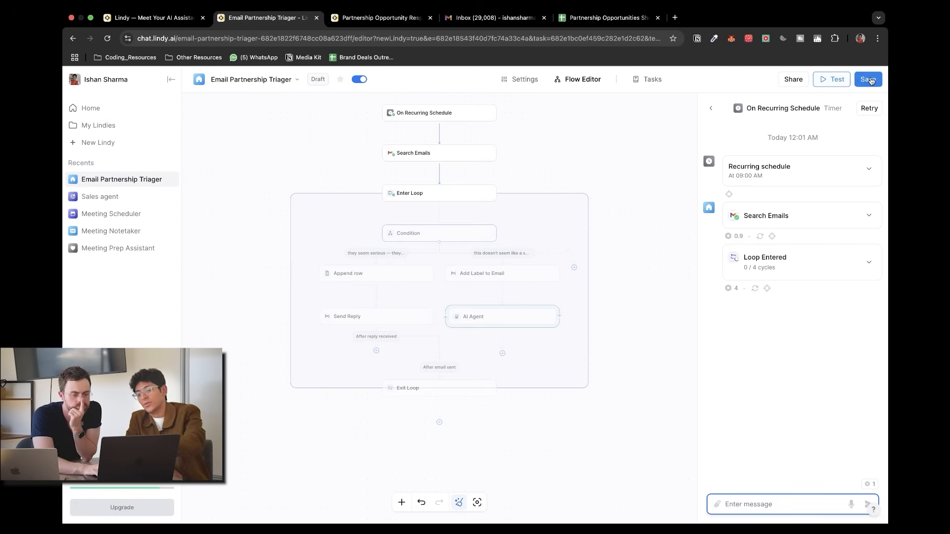
Expand the new test run's Loop Entered entry and go through its cycle tasks to check which condition each email meets
click(842, 263)
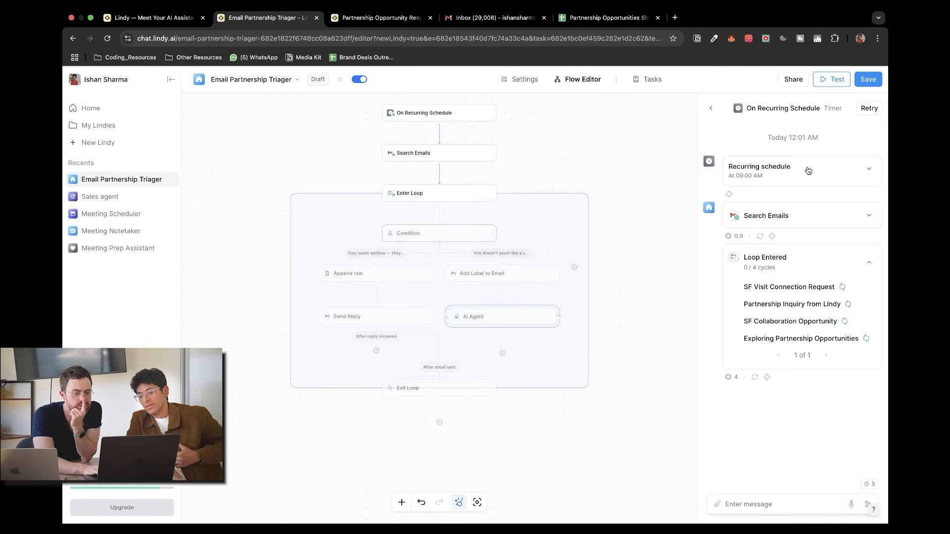
click(871, 287)
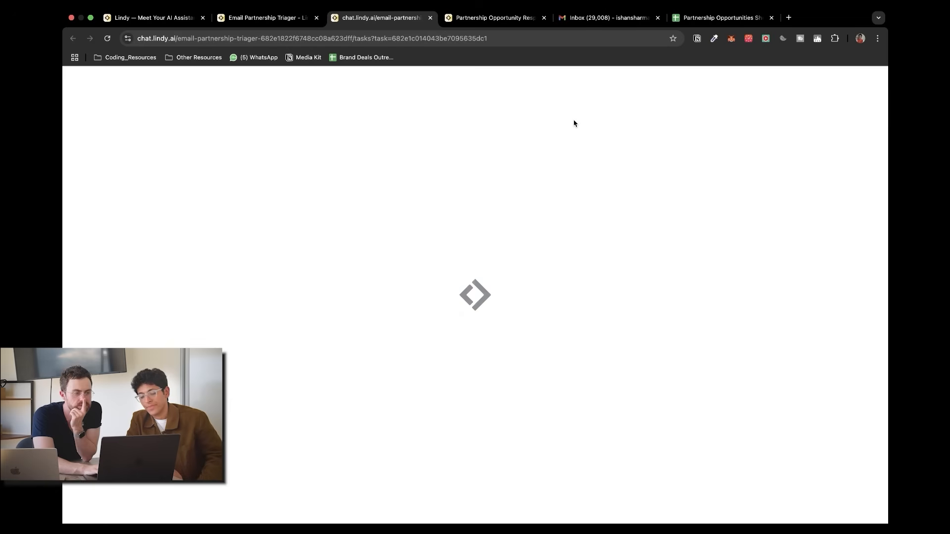
click(246, 145)
click(239, 163)
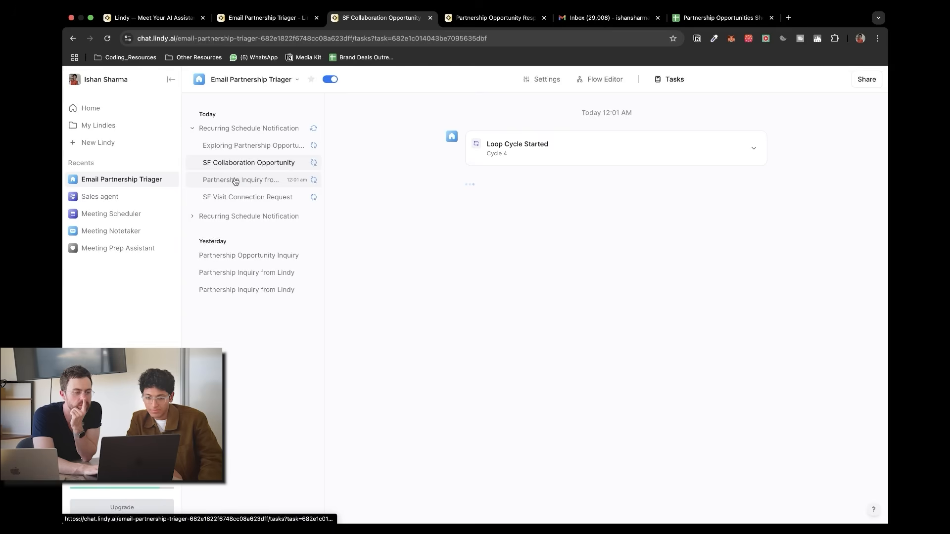
click(230, 181)
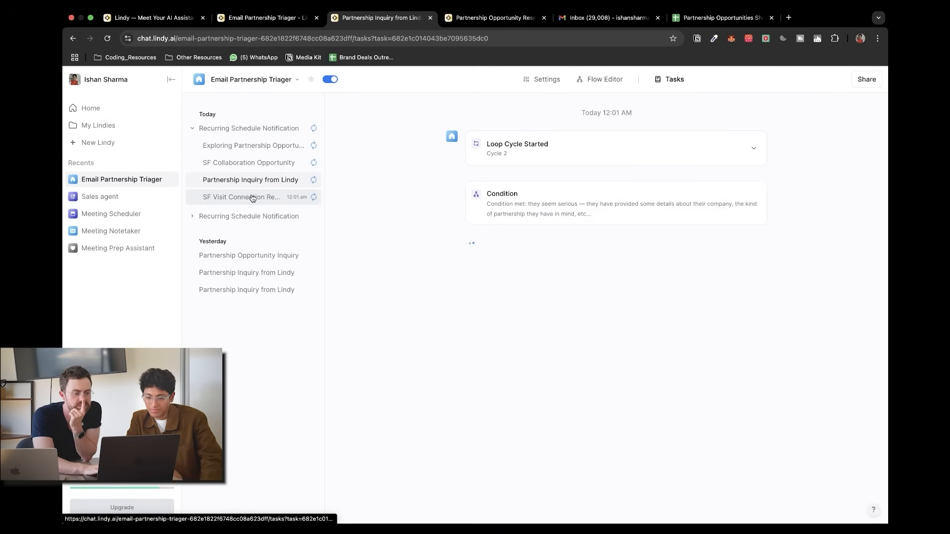
click(253, 198)
click(276, 151)
click(252, 164)
click(225, 180)
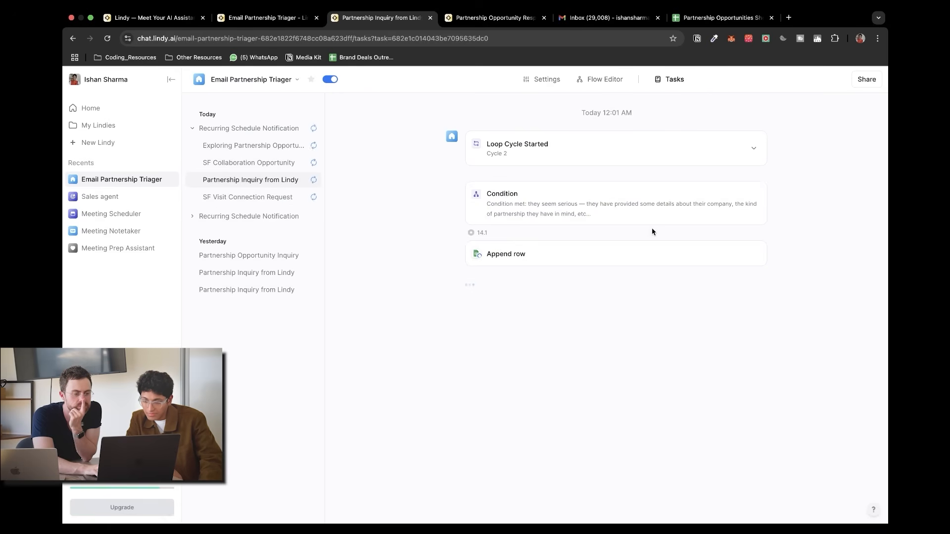
Inspect the Partnership Inquiry from Lindy task's Loop Cycle Started data and read its error about the Send Reply action
click(601, 150)
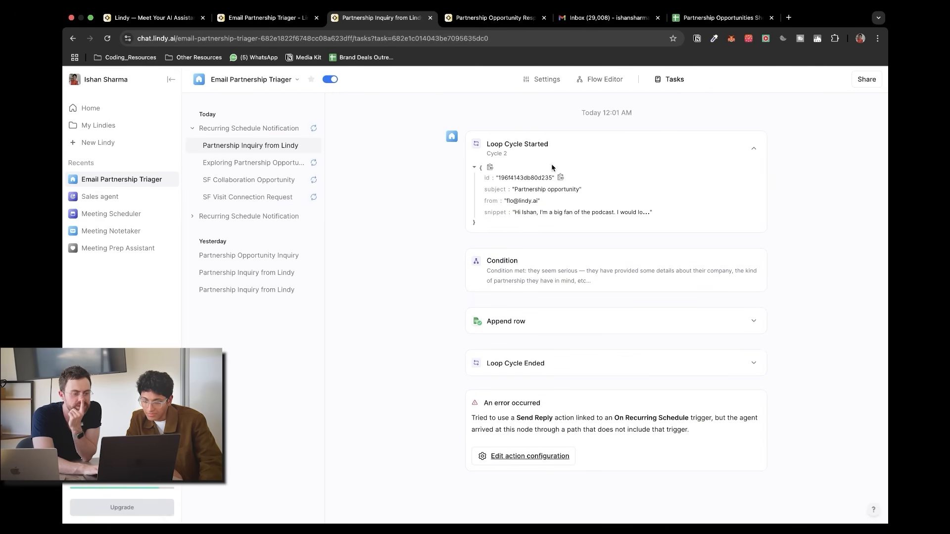
click(578, 149)
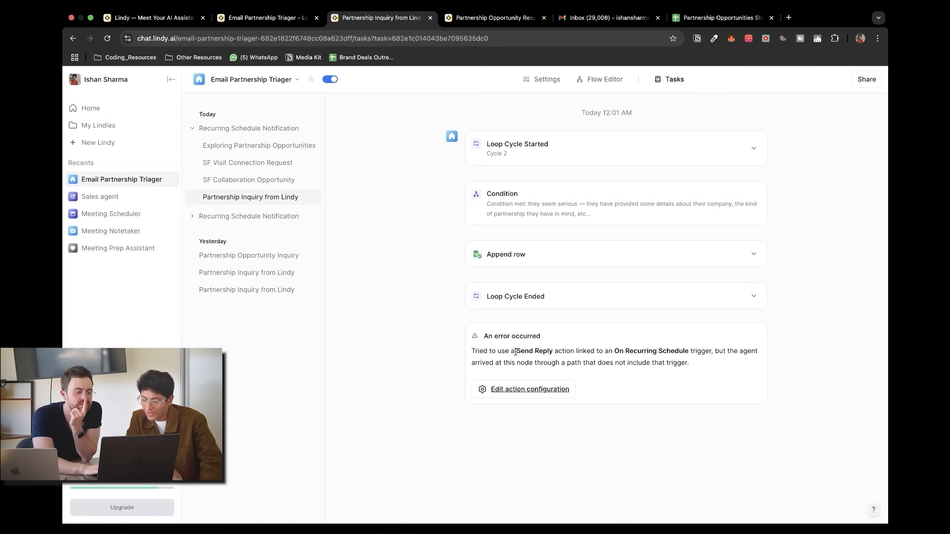
drag(515, 352, 560, 352)
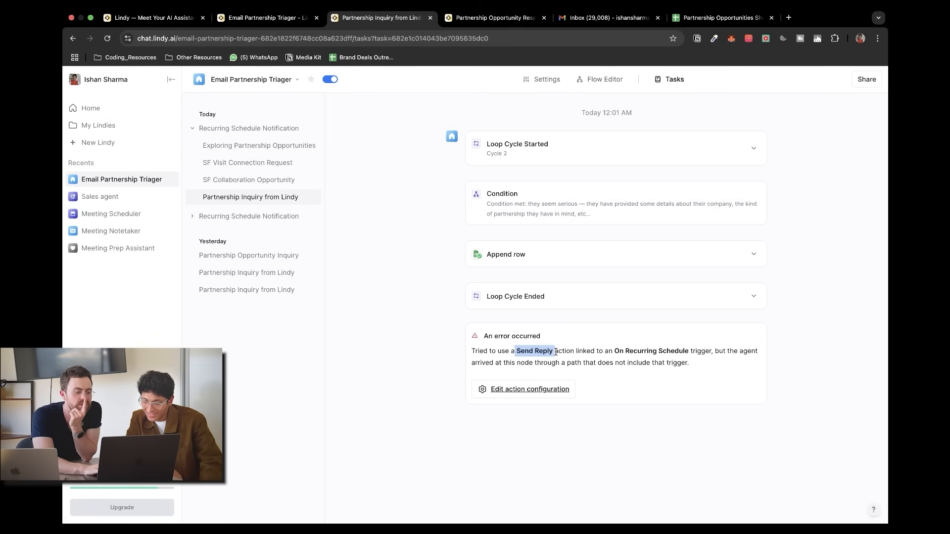
click(556, 352)
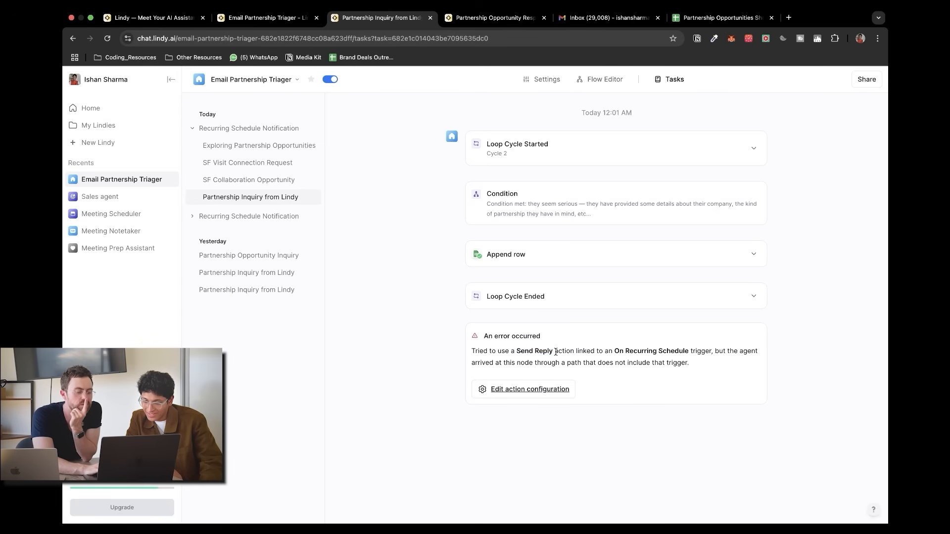
Replace the Send Reply action after Append row in the flow with Gmail's Send Email action
click(601, 81)
click(459, 319)
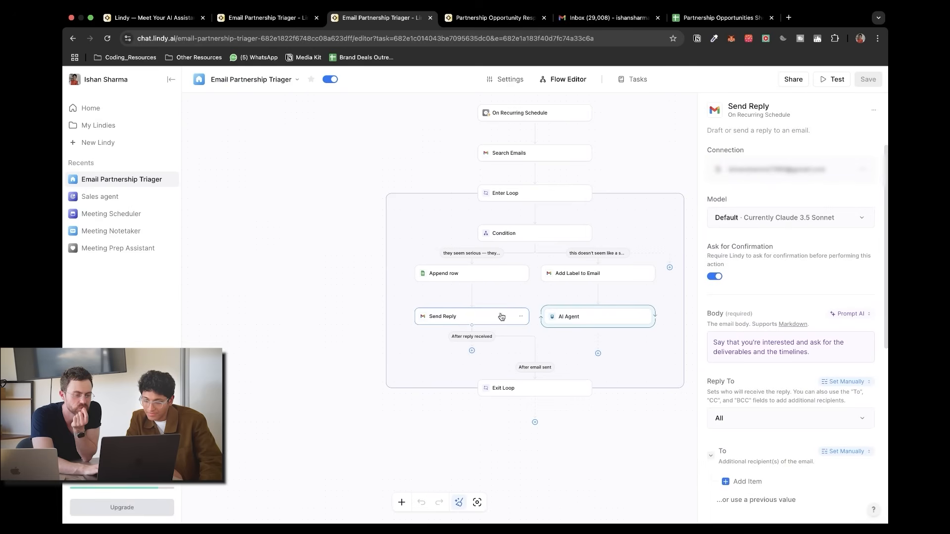
right_click(494, 317)
click(510, 345)
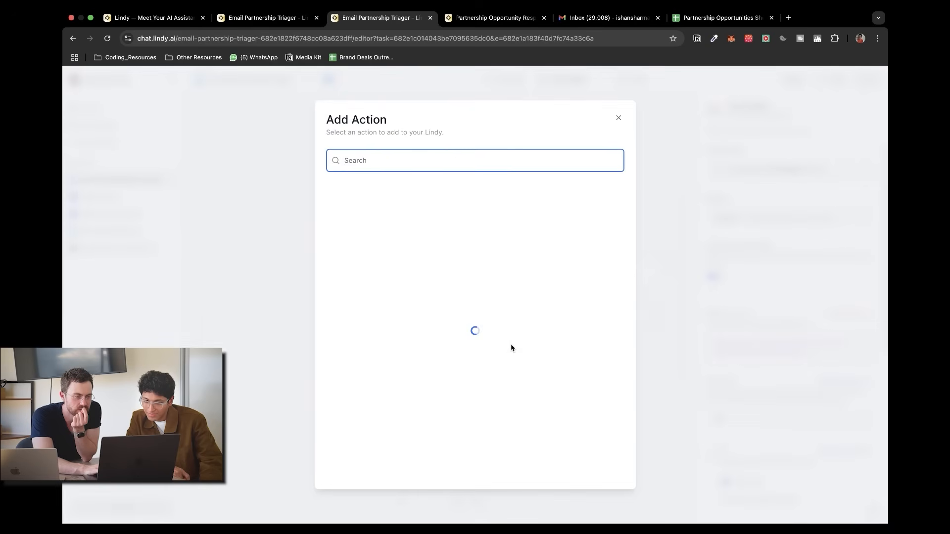
click(376, 362)
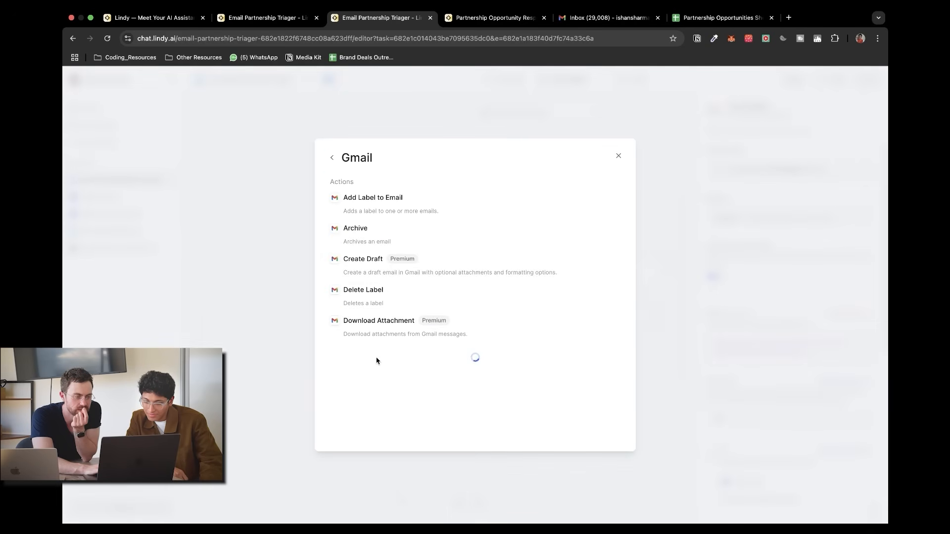
scroll(447, 363, down, 10)
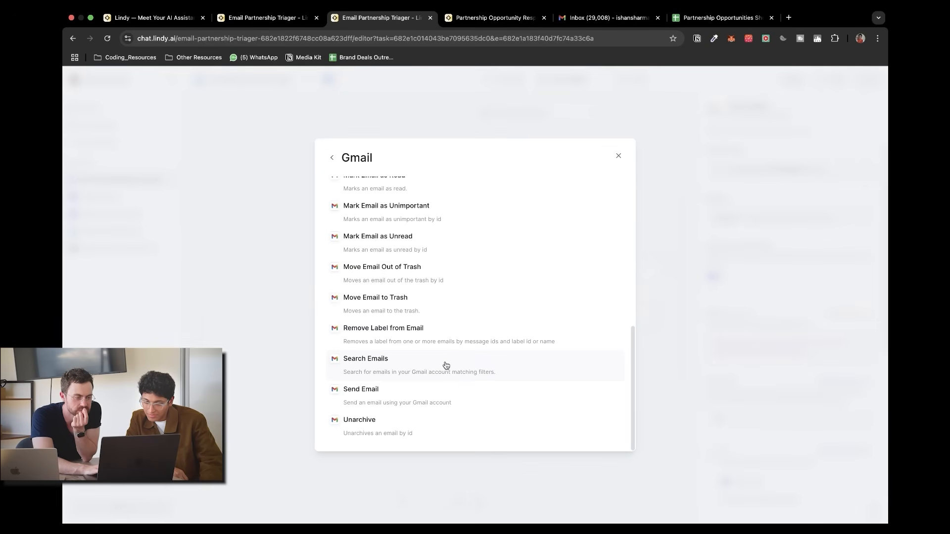
scroll(435, 395, up, 10)
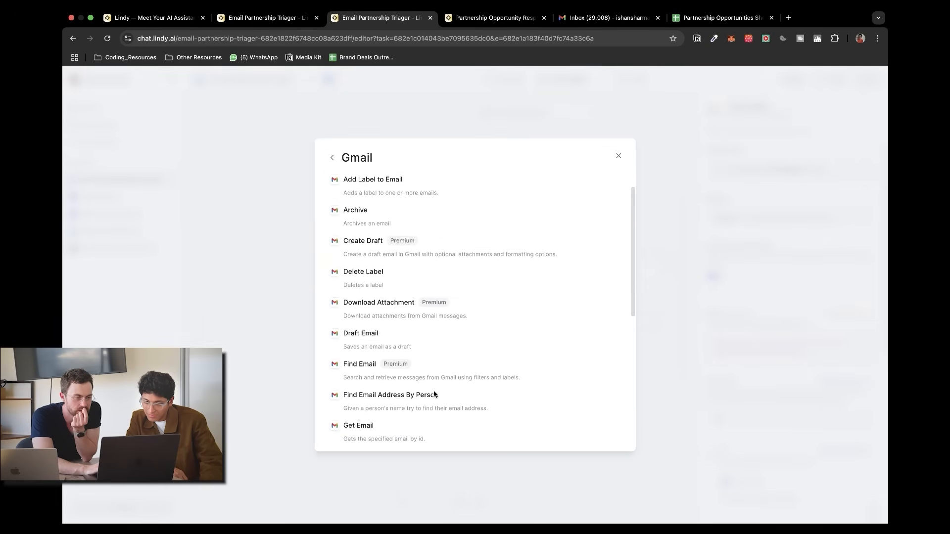
scroll(434, 395, down, 3)
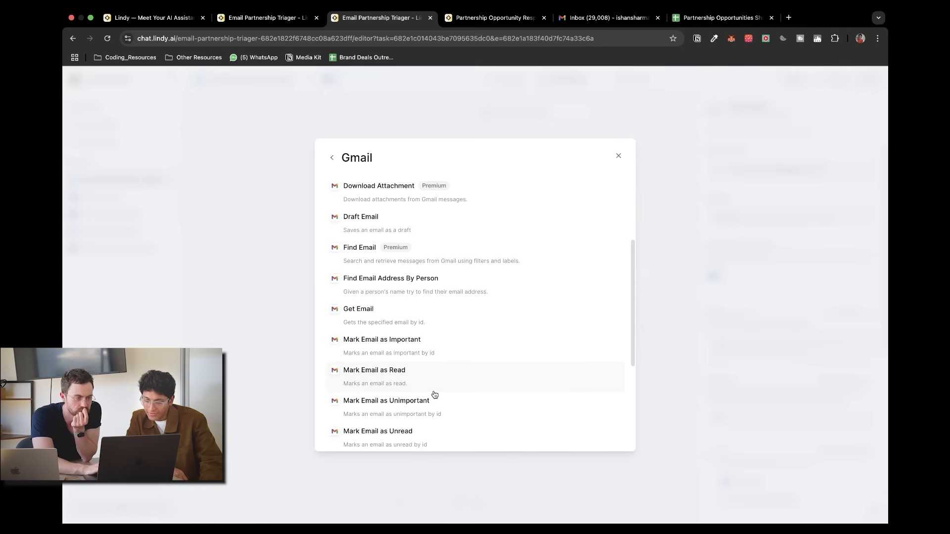
scroll(435, 394, down, 2)
scroll(435, 395, up, 5)
click(434, 395)
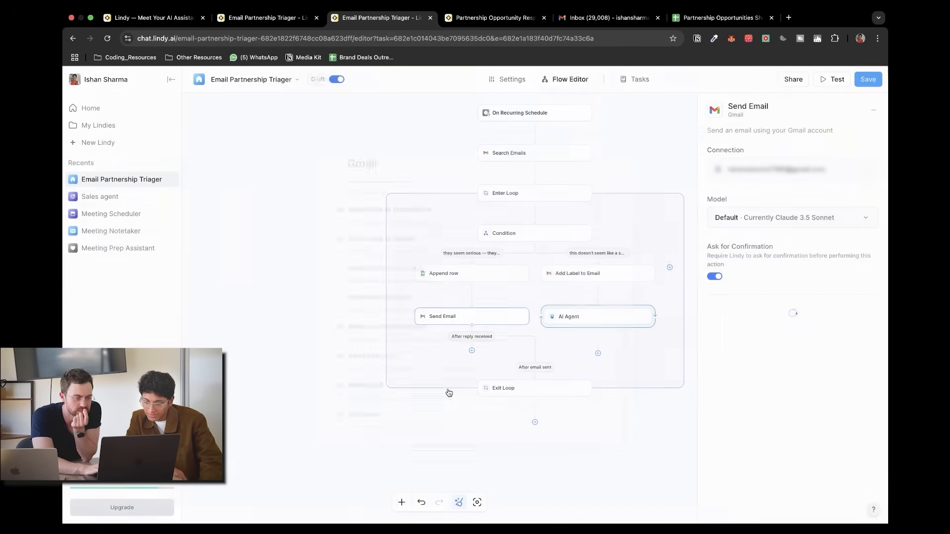
Review the Send Email action's recipient, subject, body and signature settings, and save the flow
scroll(735, 351, down, 5)
scroll(735, 351, down, 1)
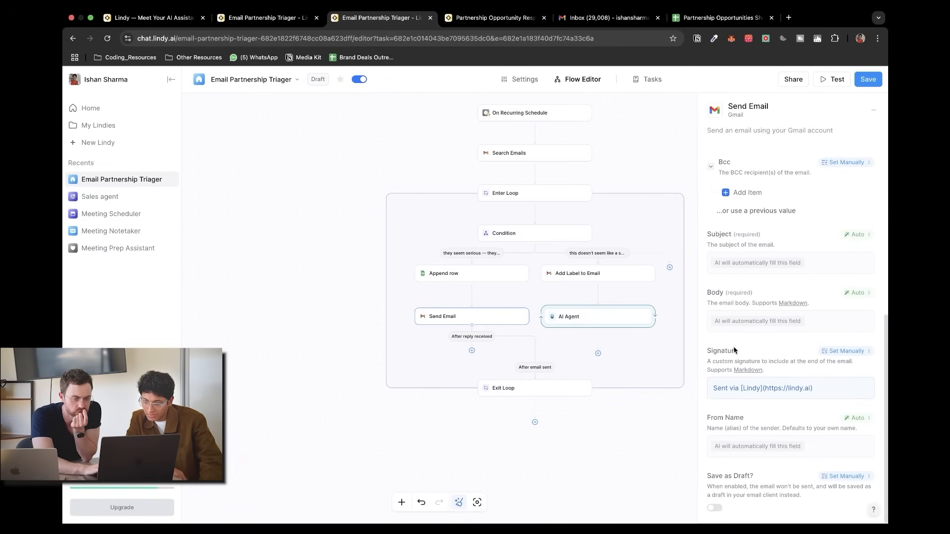
scroll(732, 321, up, 10)
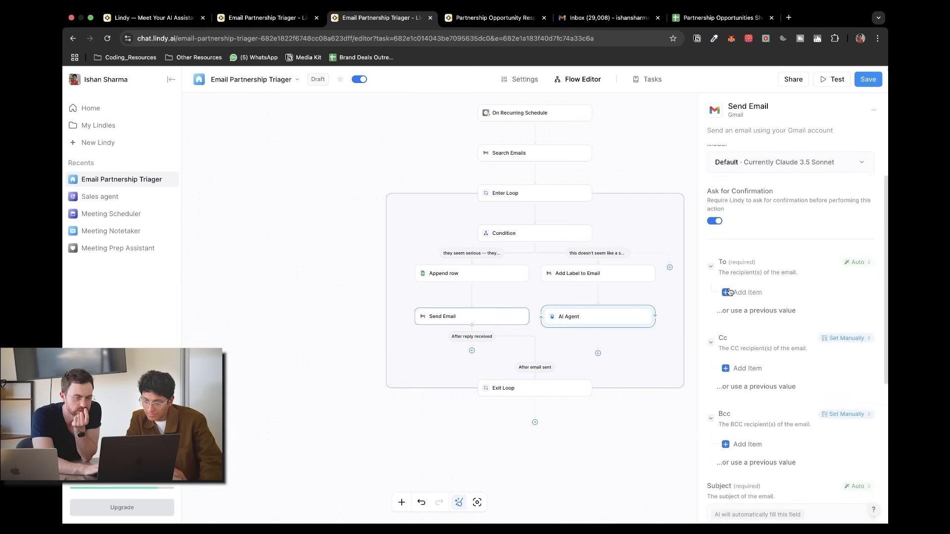
scroll(729, 291, down, 2)
scroll(729, 291, down, 8)
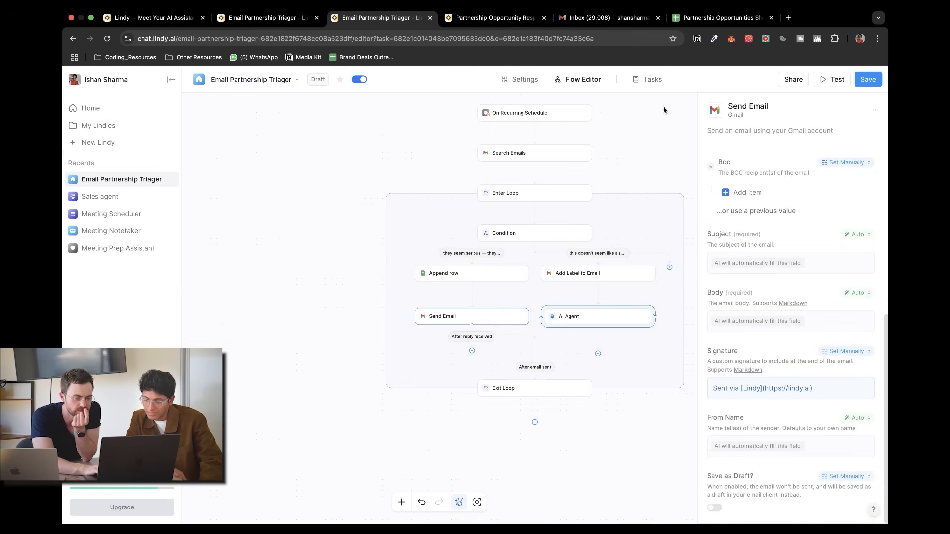
click(868, 79)
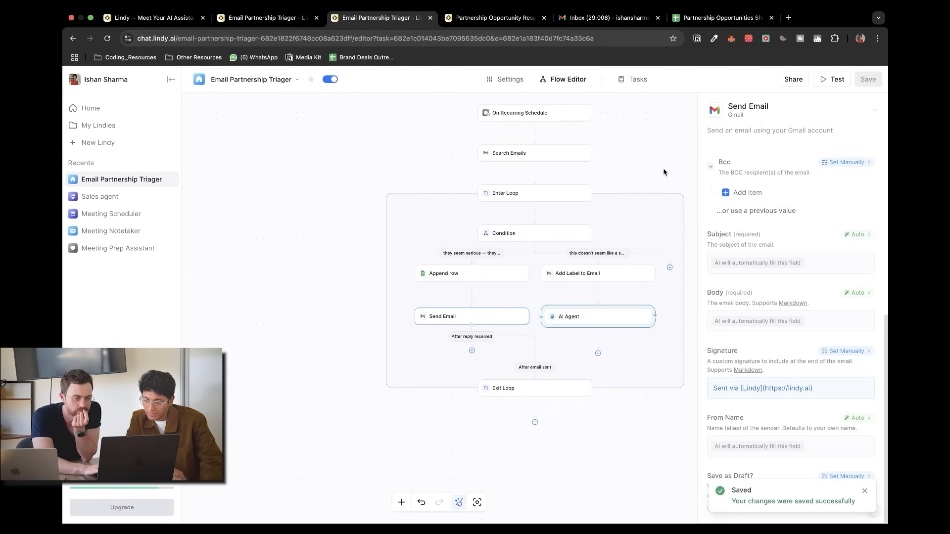
Set the Send Email body's AI prompt to "tell them you received their email and ask for more details or deliverables, timelines etc." and save
scroll(664, 172, right, 2)
scroll(765, 250, up, 6)
scroll(762, 321, down, 10)
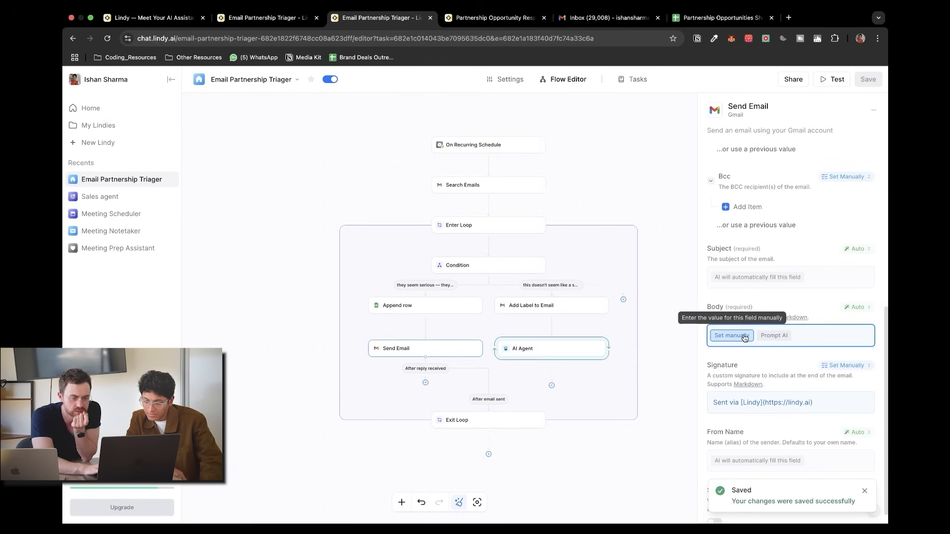
click(782, 335)
text(atell them)
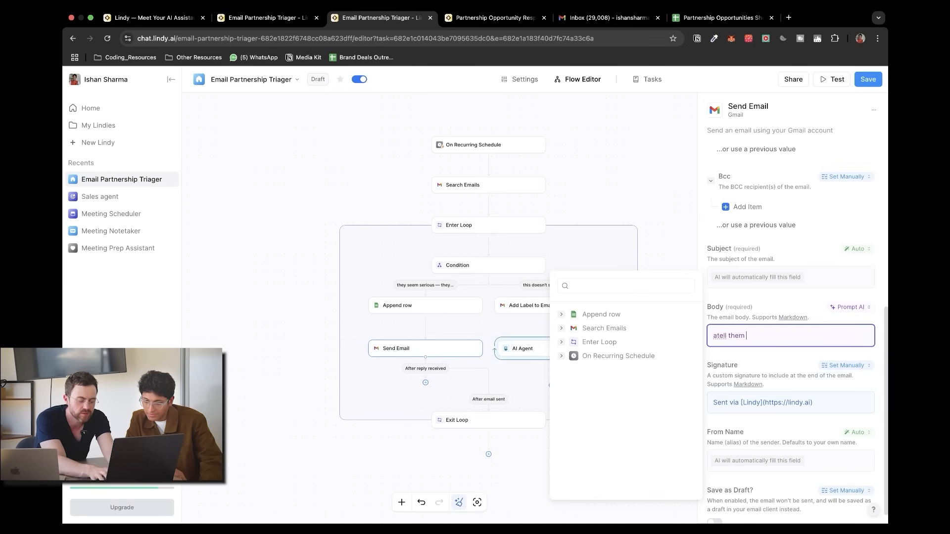
key(super+BackSpace)
text(tell them you recei)
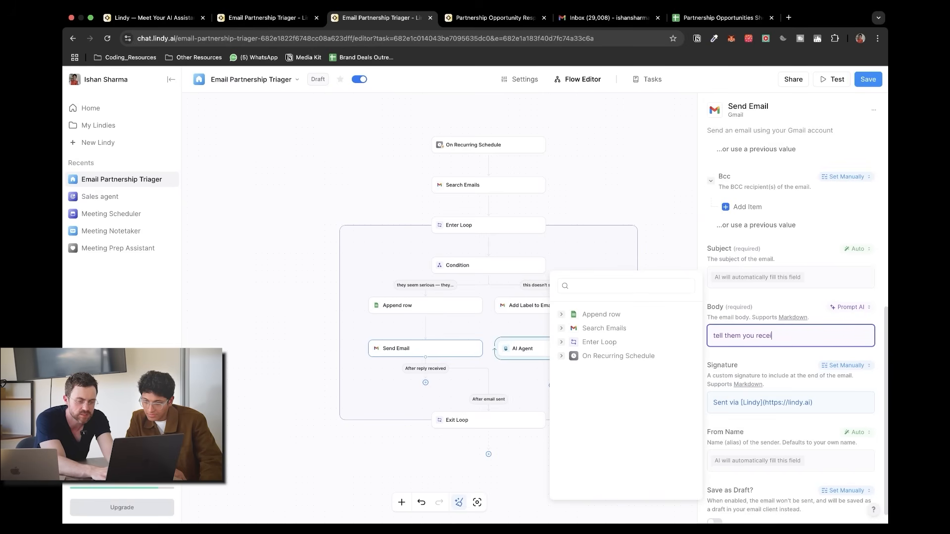
text(ved their email and ask for more d)
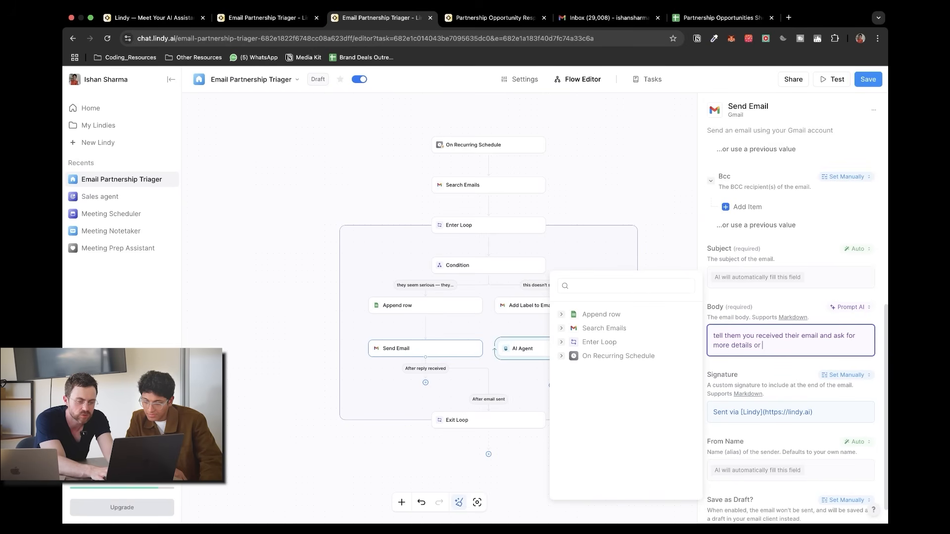
text(etails or delivera)
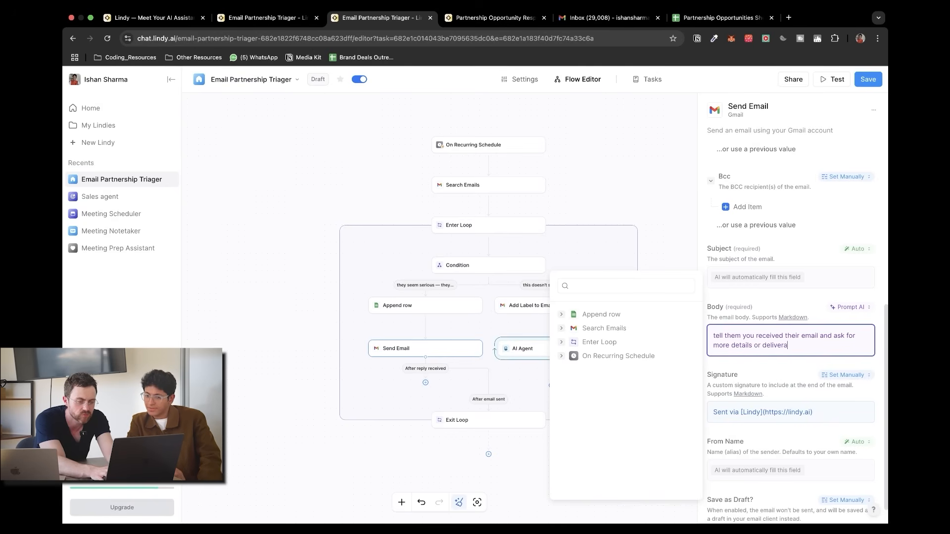
text(bles, timelines etc.)
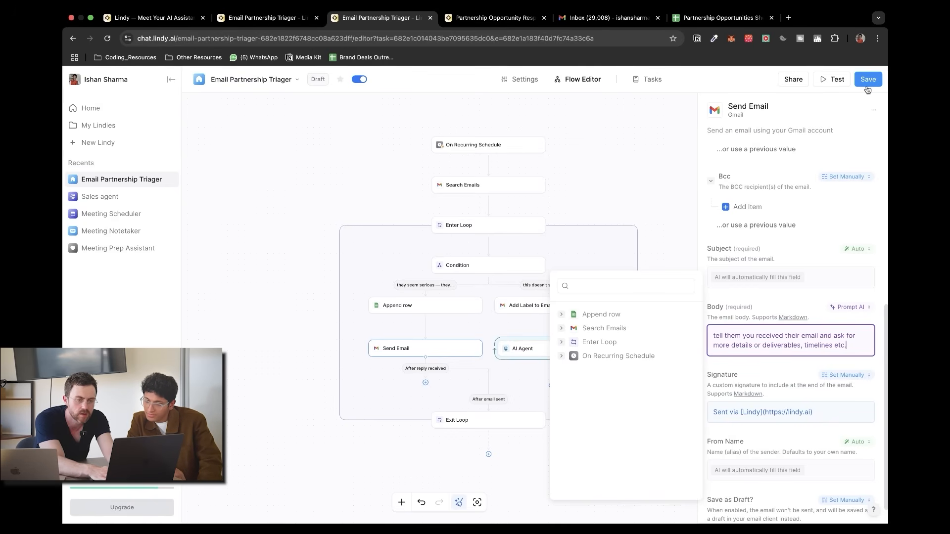
click(867, 88)
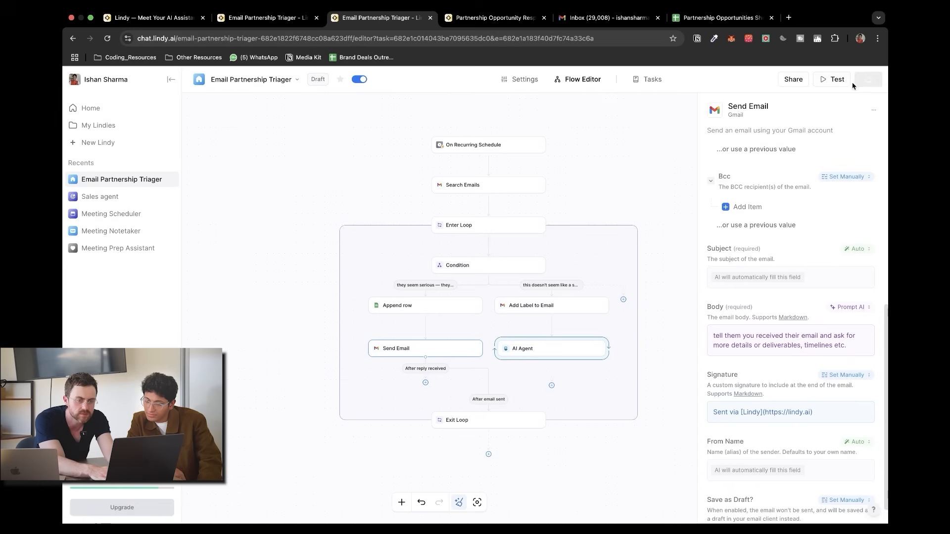
Run a test of the flow and open the Partnership Inquiry from Lindy task from its Loop Entered cycles
click(837, 81)
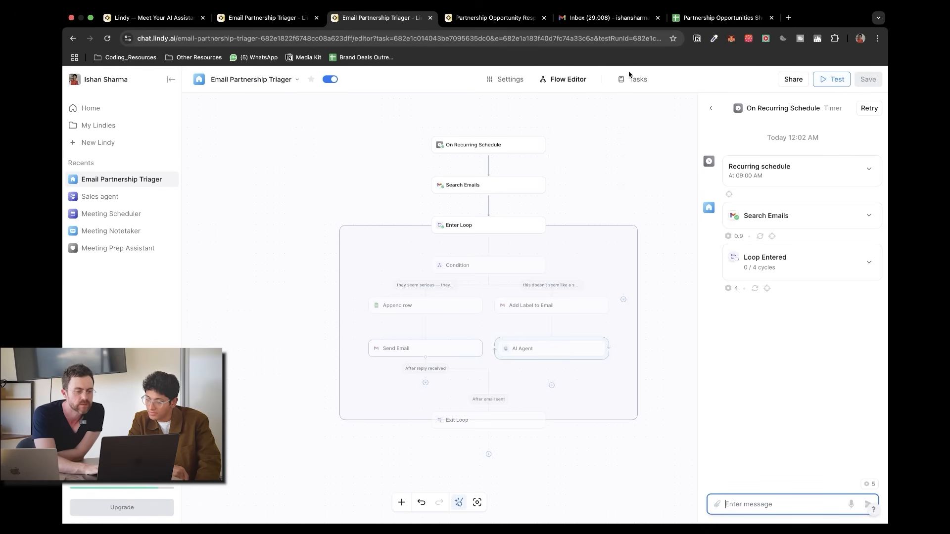
click(812, 259)
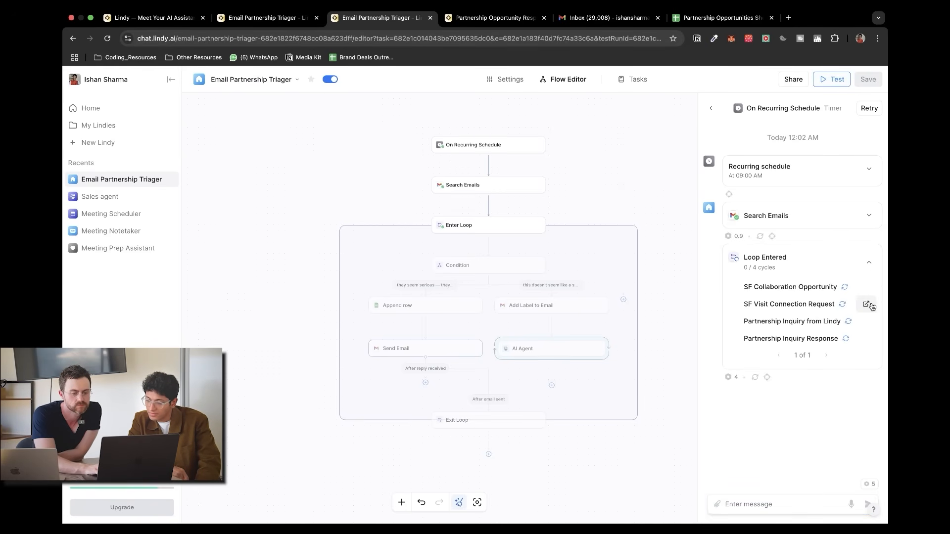
click(866, 322)
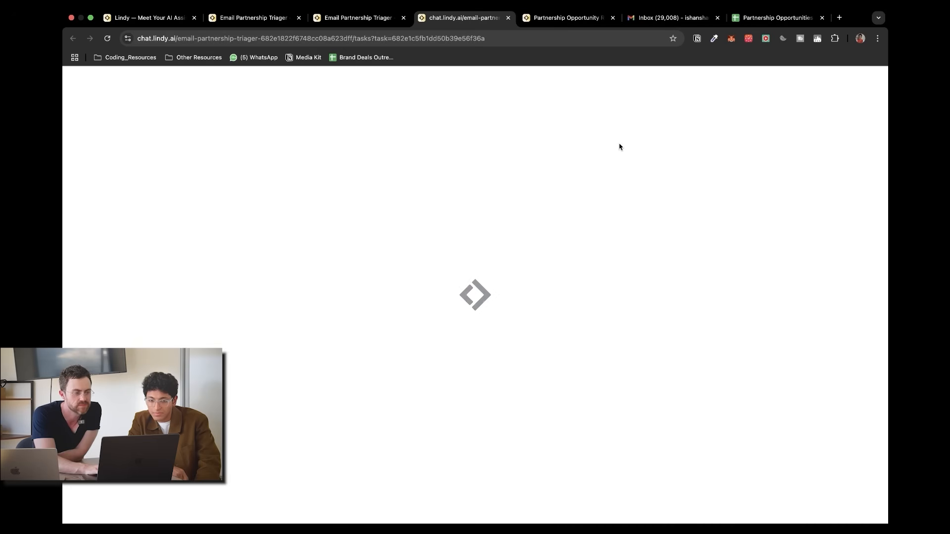